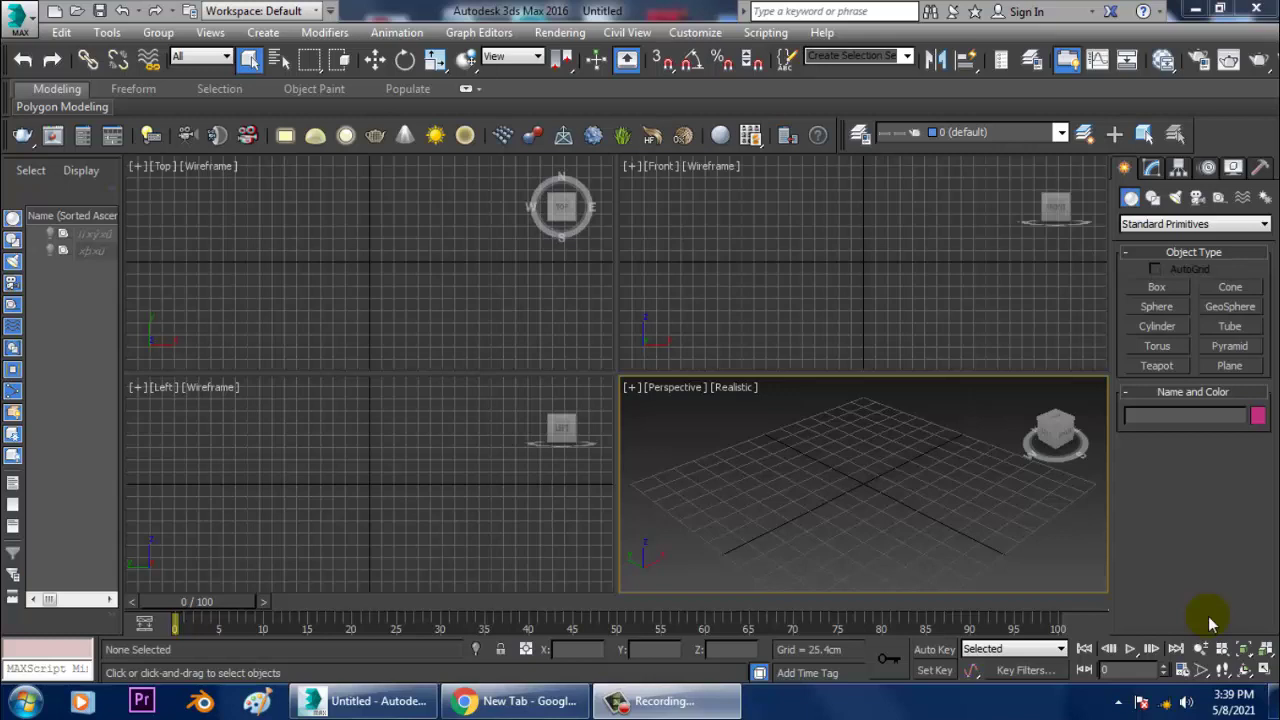
{"action": "left_click", "coordinate": [770, 336]}
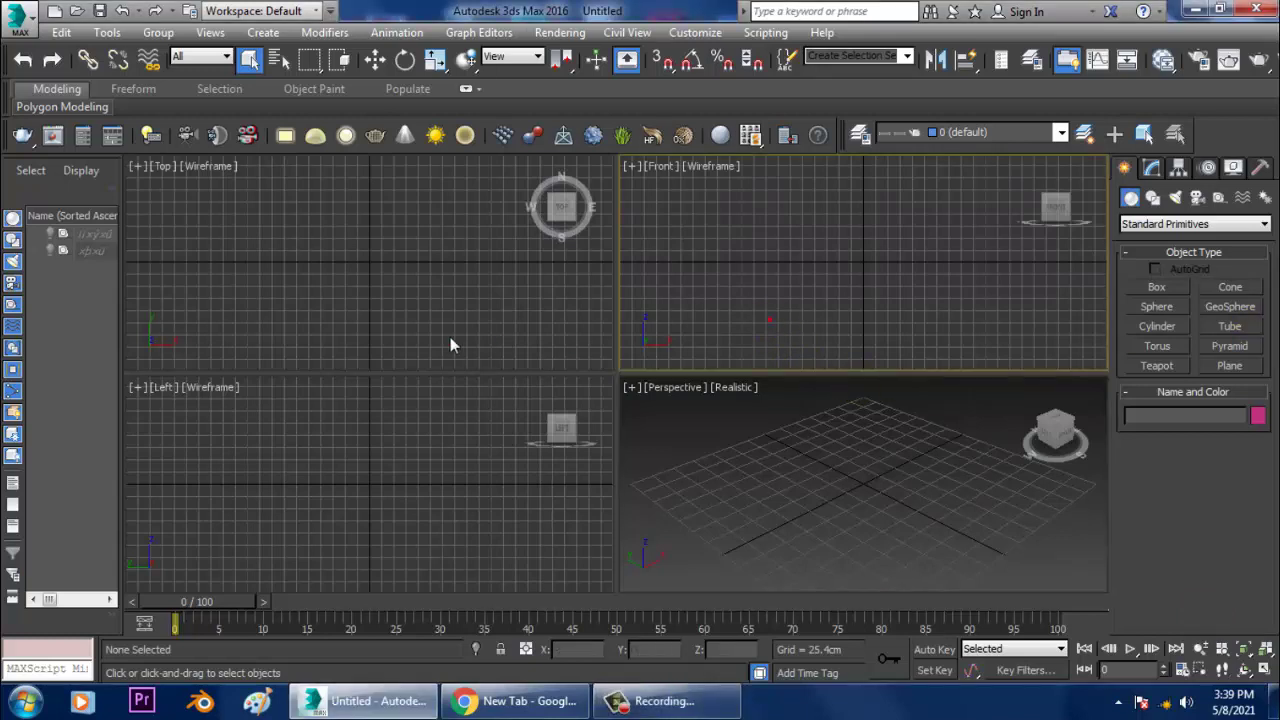
{"action": "left_click", "coordinate": [448, 337]}
{"action": "left_click", "coordinate": [448, 461]}
{"action": "left_click", "coordinate": [926, 508]}
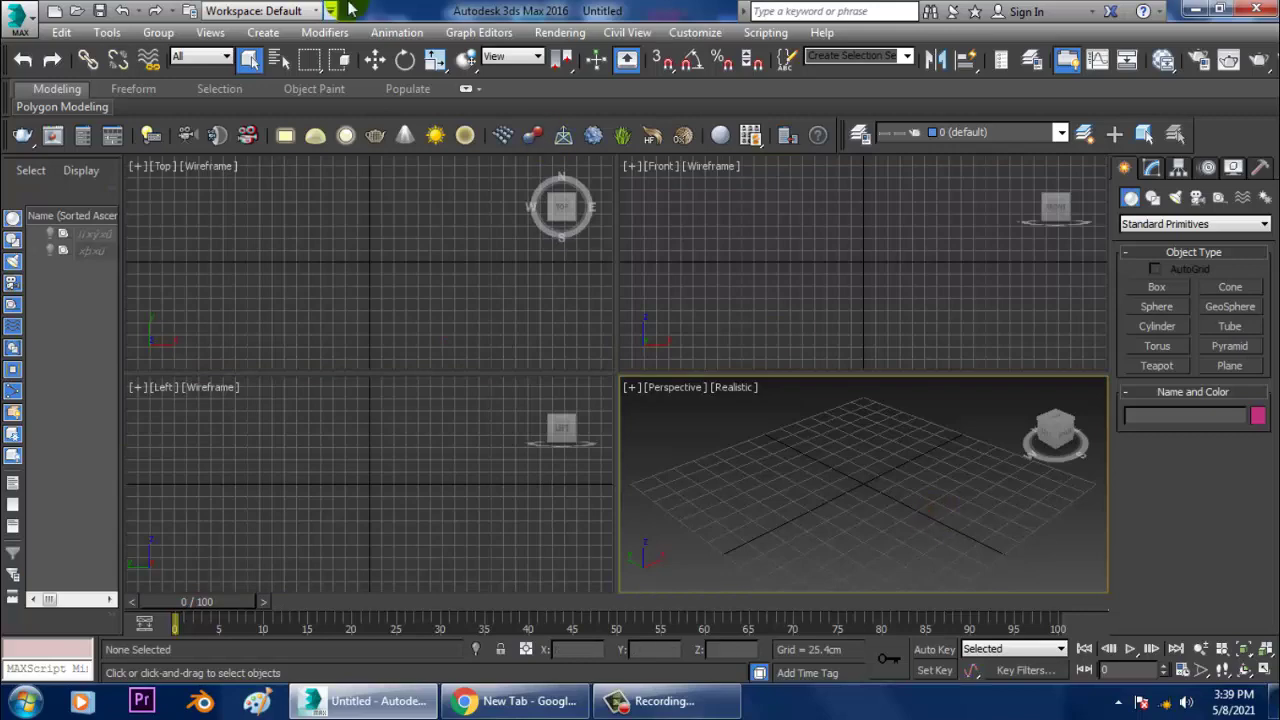
Step: View the chair reference image modern-wooden-double-bed-500x500.jpg from the Desktop and place its window beside the modelling area
{"action": "left_click", "coordinate": [560, 32]}
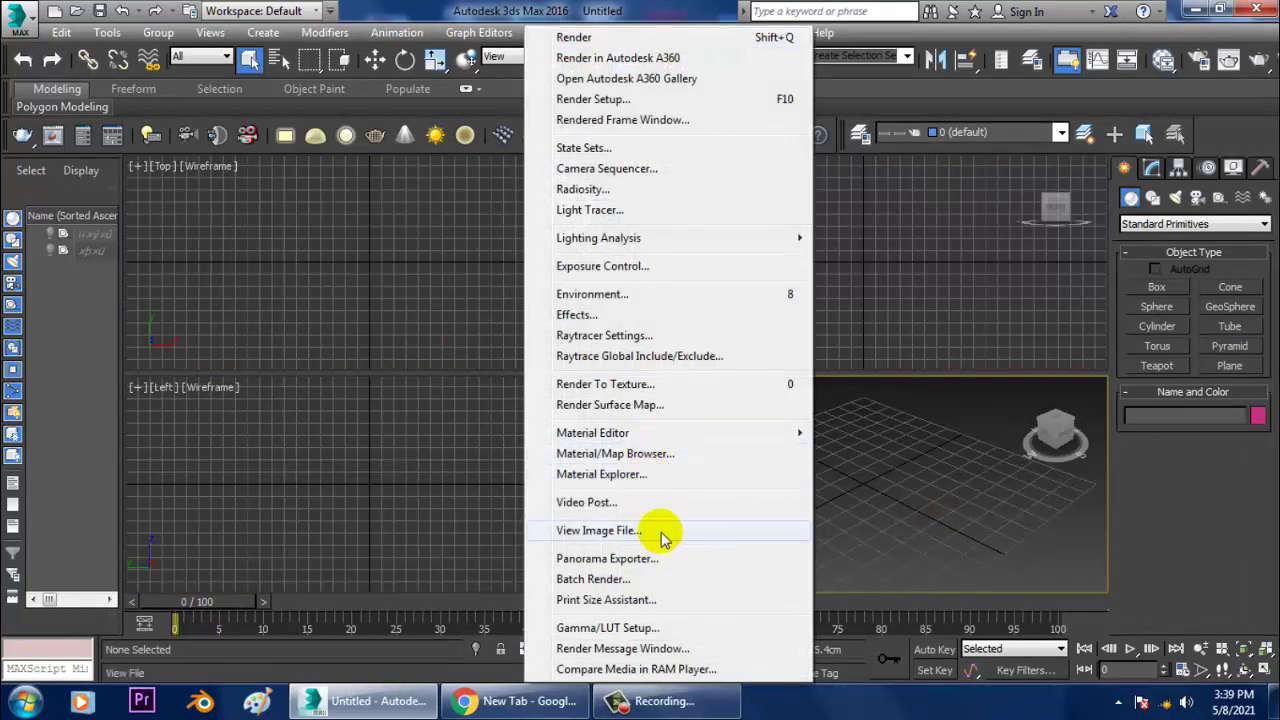
{"action": "left_click", "coordinate": [661, 535]}
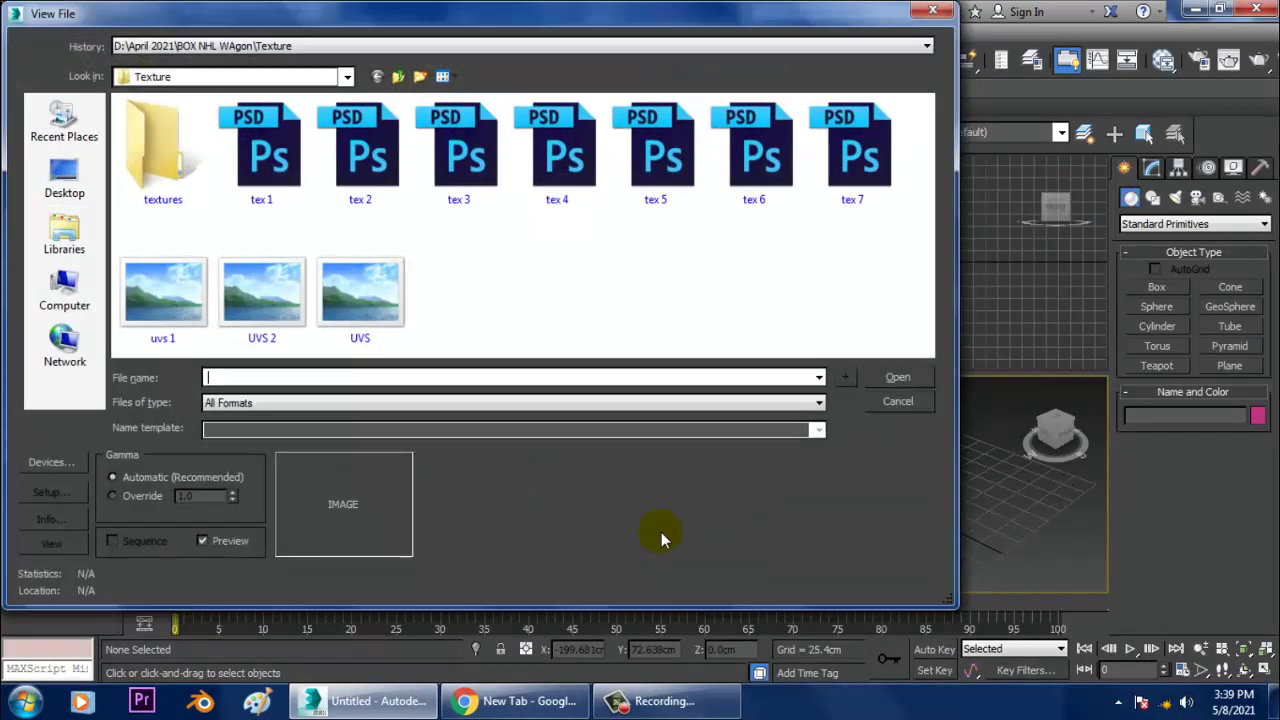
{"action": "left_click", "coordinate": [64, 175]}
{"action": "scroll", "coordinate": [851, 269], "scroll_direction": "down", "scroll_amount": 3}
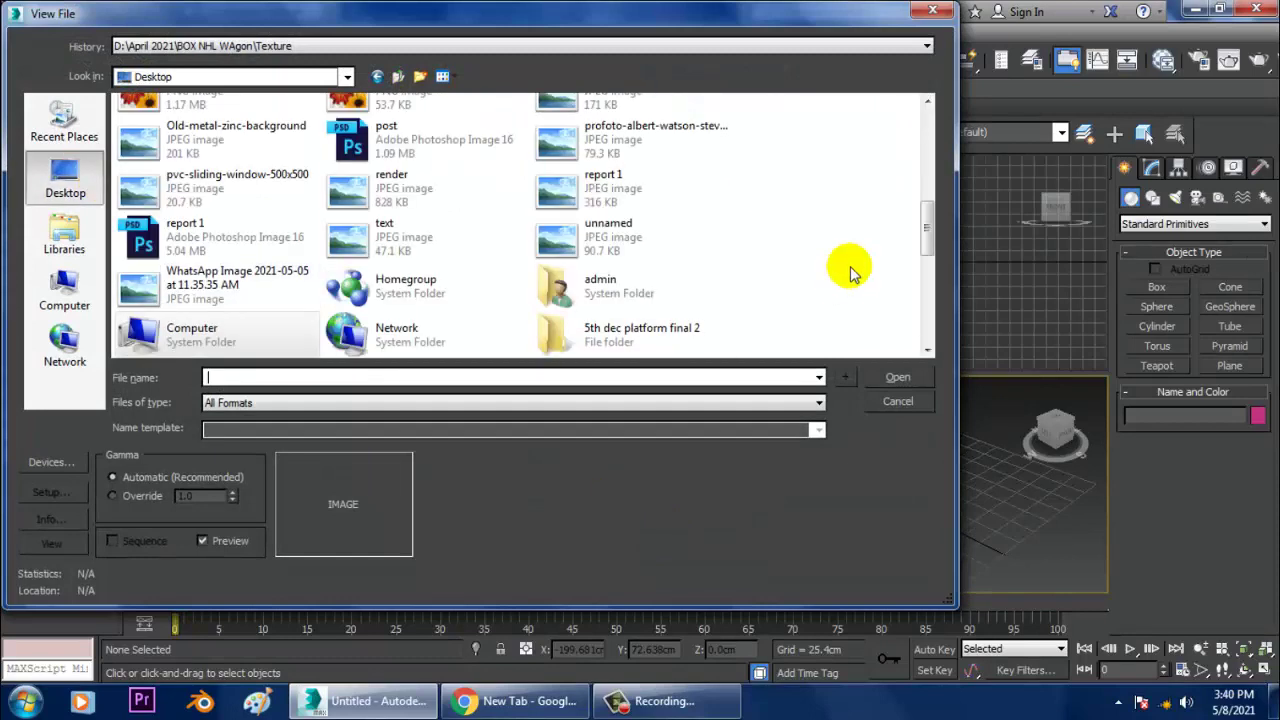
{"action": "left_click_drag", "start_coordinate": [925, 238], "coordinate": [914, 334]}
{"action": "left_click", "coordinate": [565, 270]}
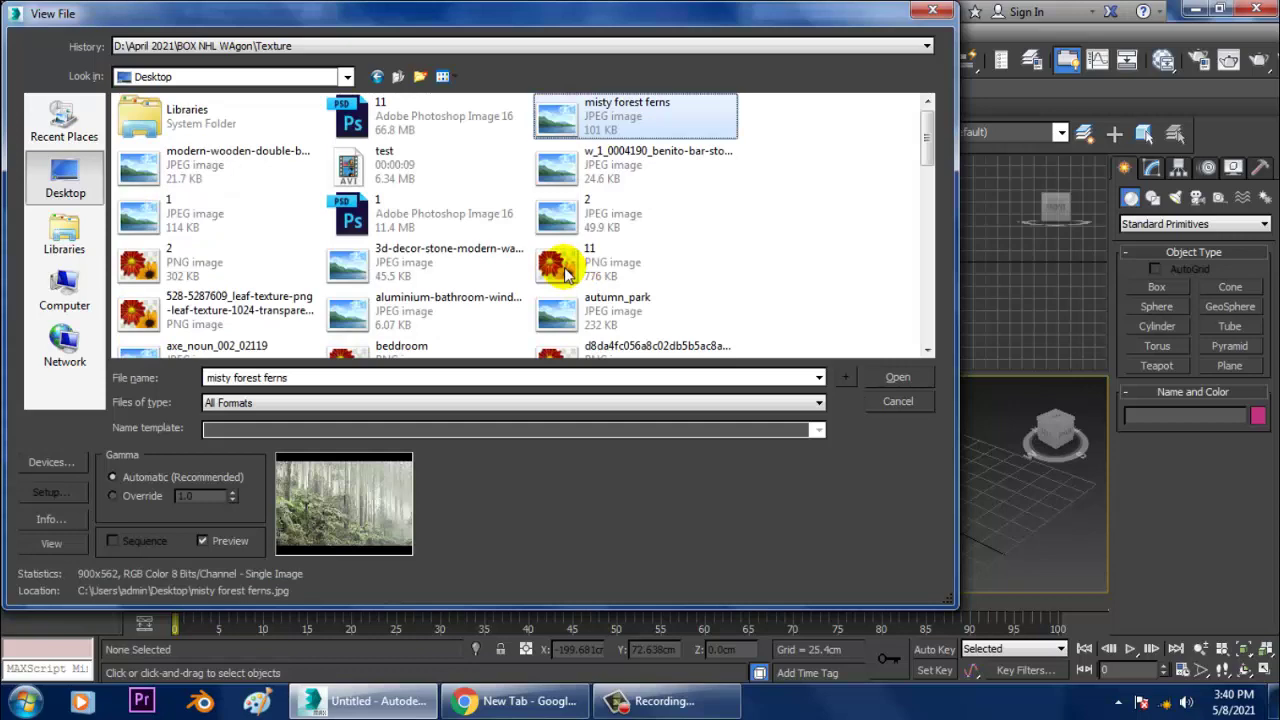
{"action": "double_click", "coordinate": [273, 165]}
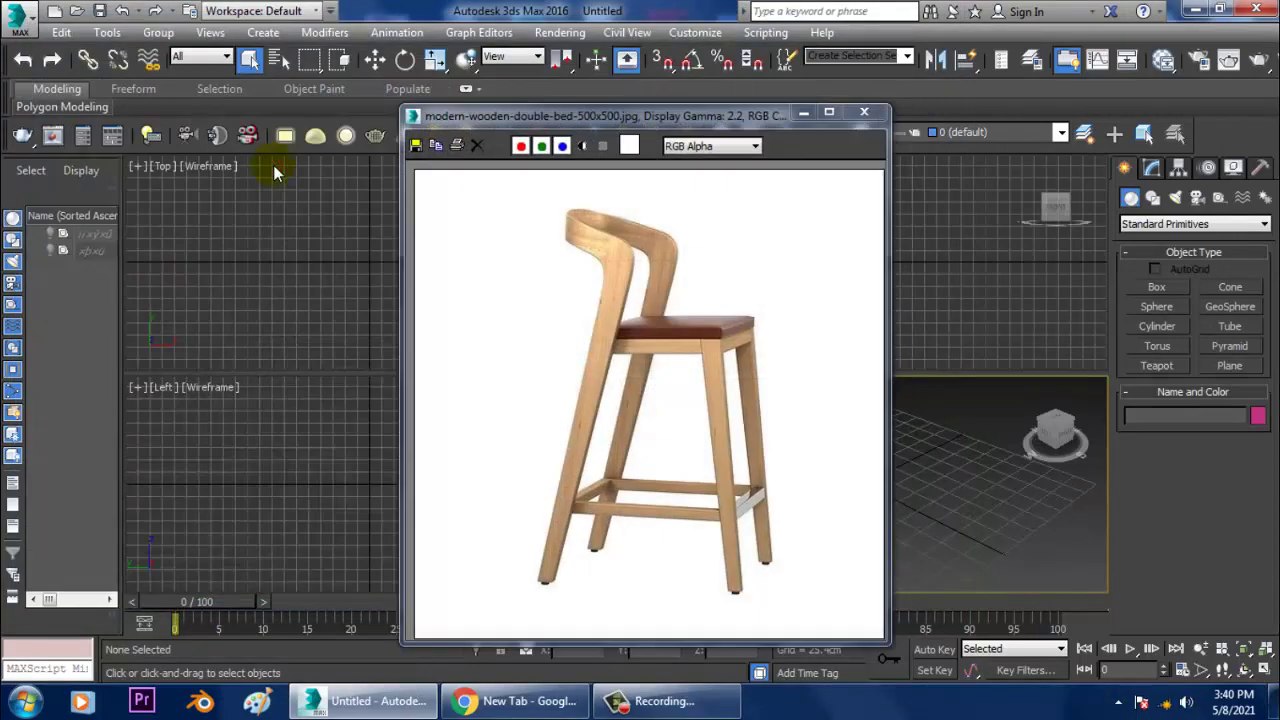
{"action": "left_click_drag", "start_coordinate": [690, 118], "coordinate": [239, 68]}
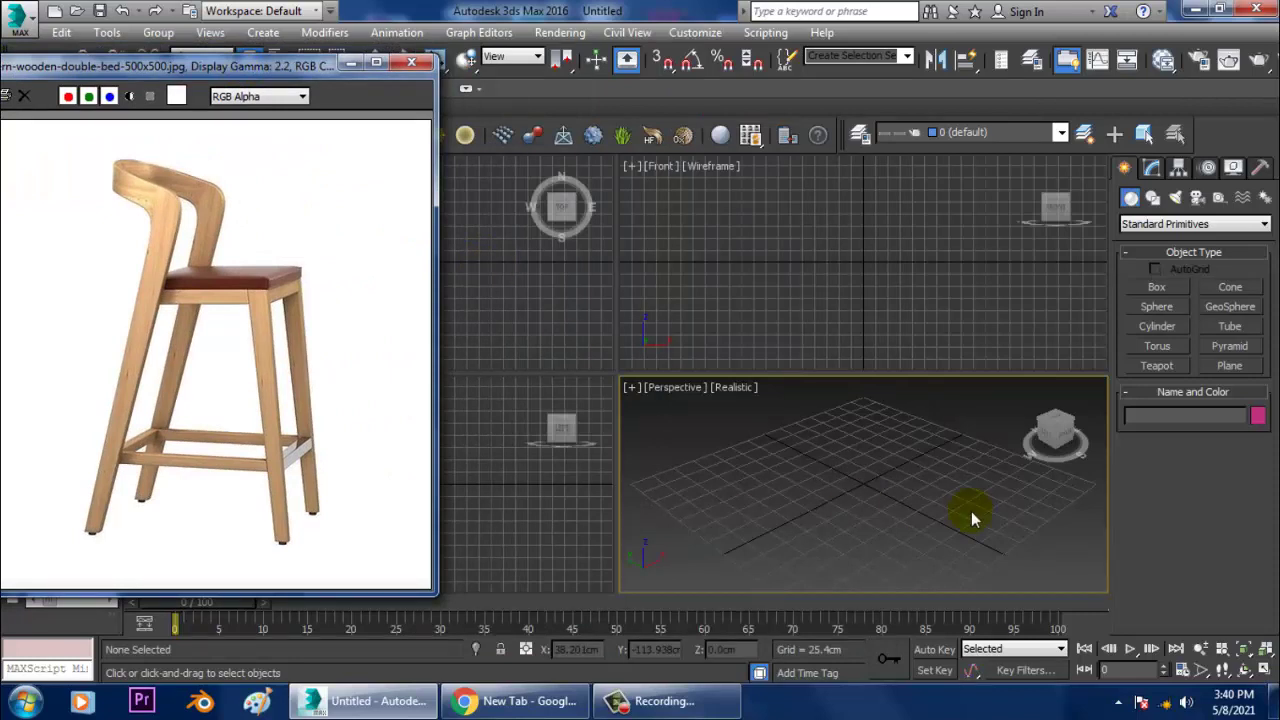
Step: Create a large ground plane across the grid in the perspective view
{"action": "left_click", "coordinate": [844, 313]}
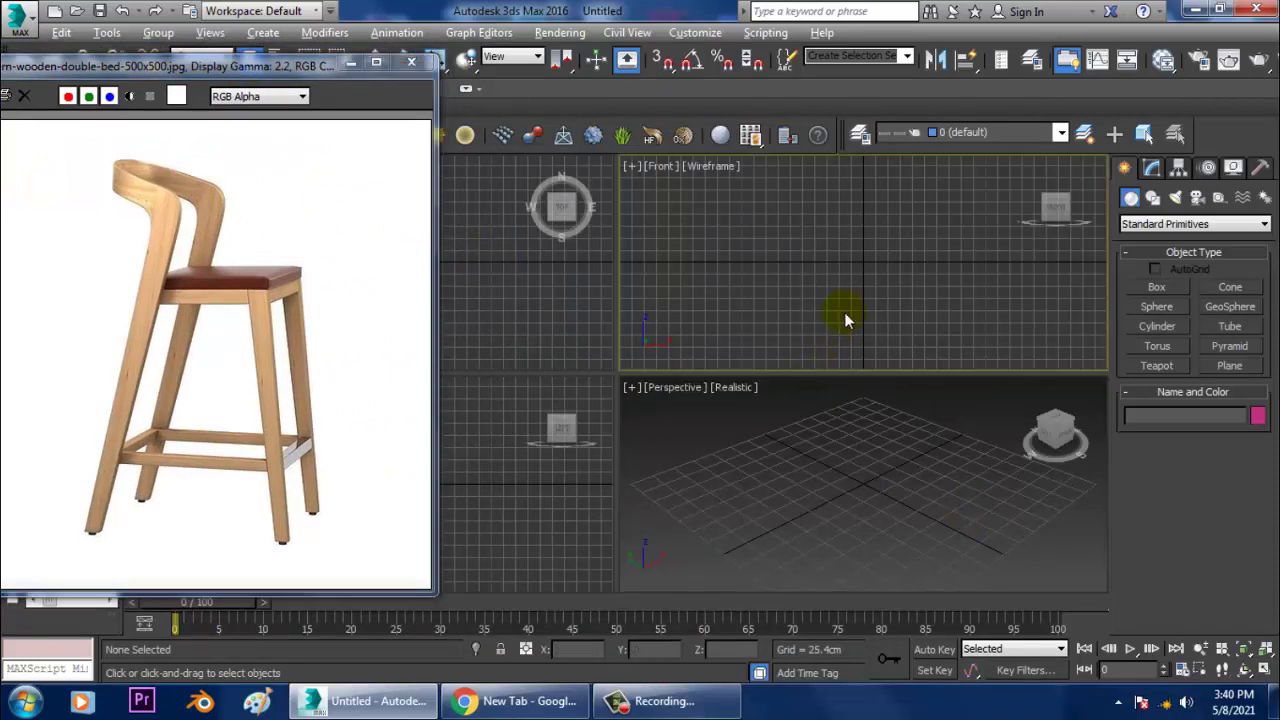
{"action": "key", "text": "alt+w"}
{"action": "middle_click_drag", "start_coordinate": [933, 277], "coordinate": [940, 303]}
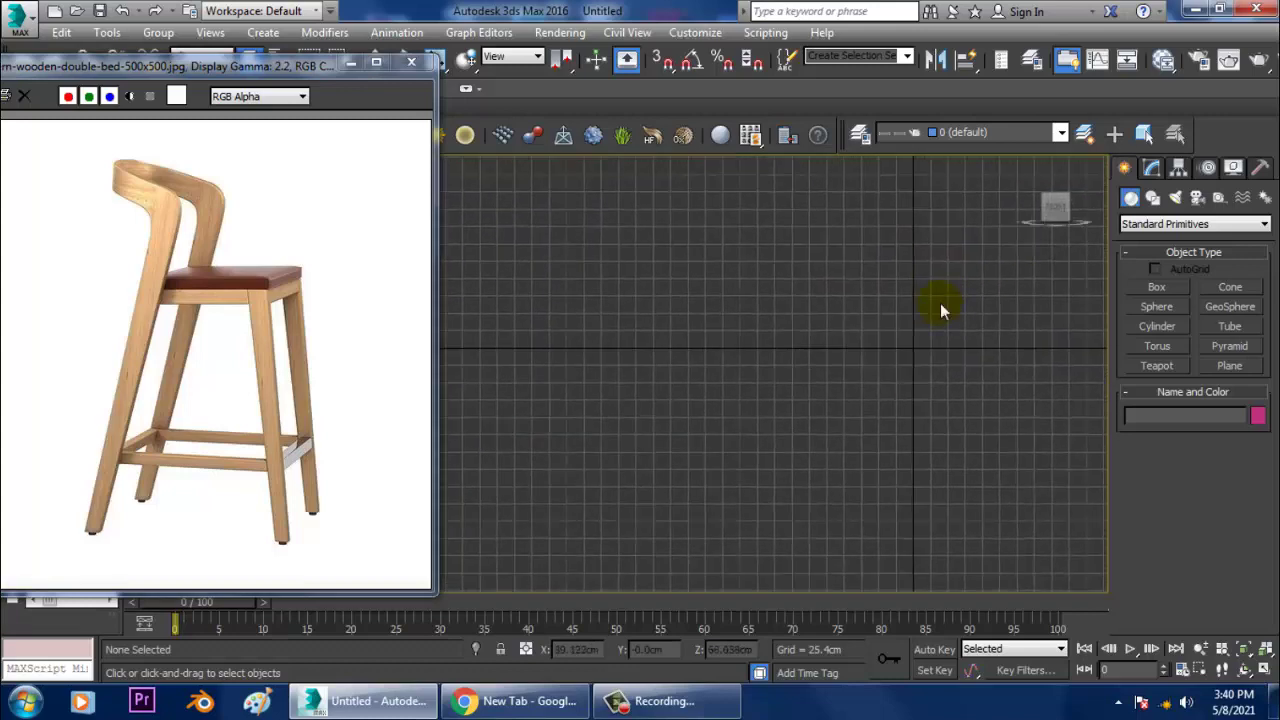
{"action": "key", "text": "alt+w"}
{"action": "middle_click", "coordinate": [903, 461]}
{"action": "key", "text": "alt+w"}
{"action": "middle_click_drag", "start_coordinate": [969, 421], "coordinate": [1056, 387]}
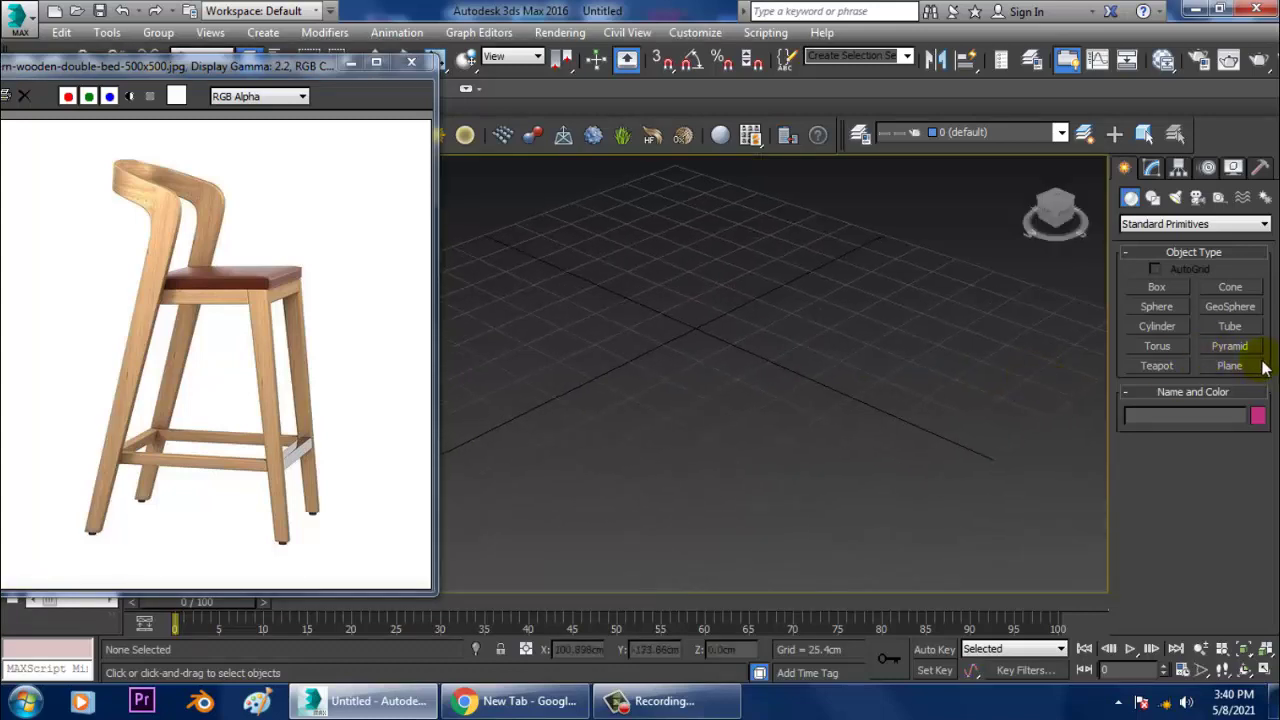
{"action": "left_click", "coordinate": [1230, 366]}
{"action": "left_click_drag", "start_coordinate": [737, 223], "coordinate": [808, 473]}
Step: In the front view, draw a straight, slanted line about 393 cm tall from the ground upward for the chair's back leg
{"action": "key", "text": "alt+w"}
{"action": "middle_click", "coordinate": [908, 278]}
{"action": "key", "text": "alt+w"}
{"action": "middle_click_drag", "start_coordinate": [841, 264], "coordinate": [829, 422]}
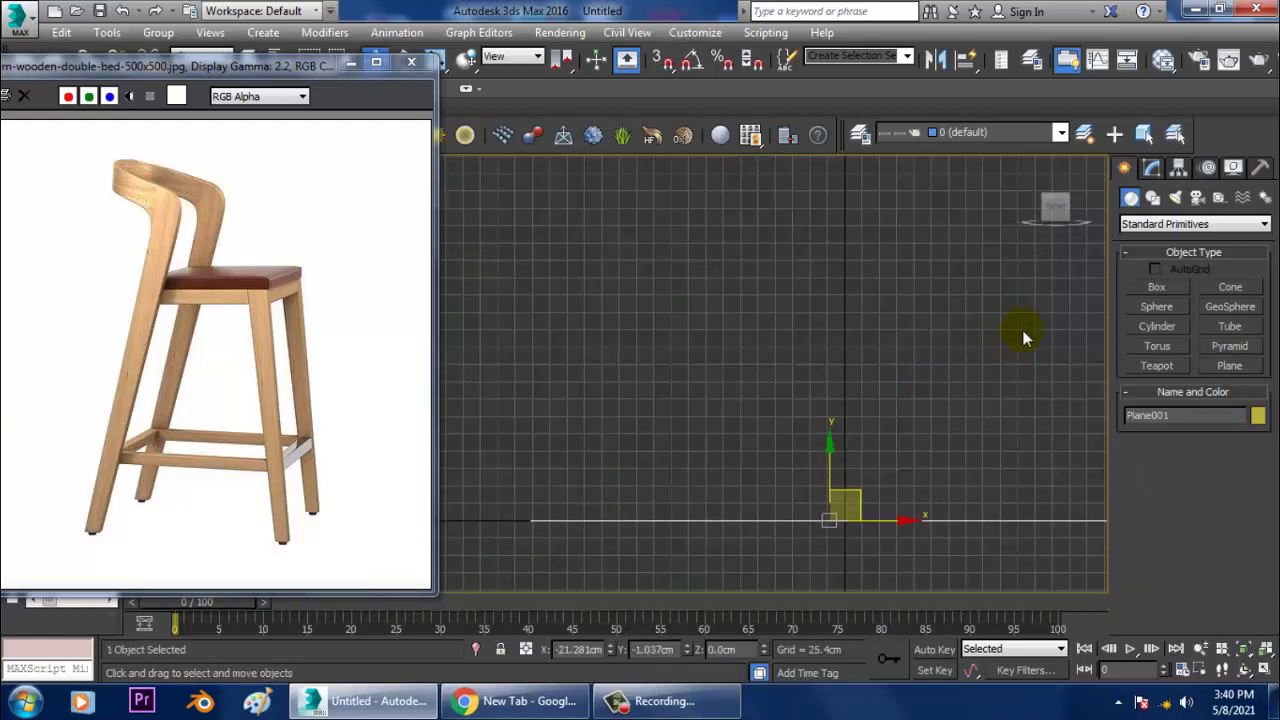
{"action": "left_click", "coordinate": [1153, 199]}
{"action": "left_click", "coordinate": [1157, 302]}
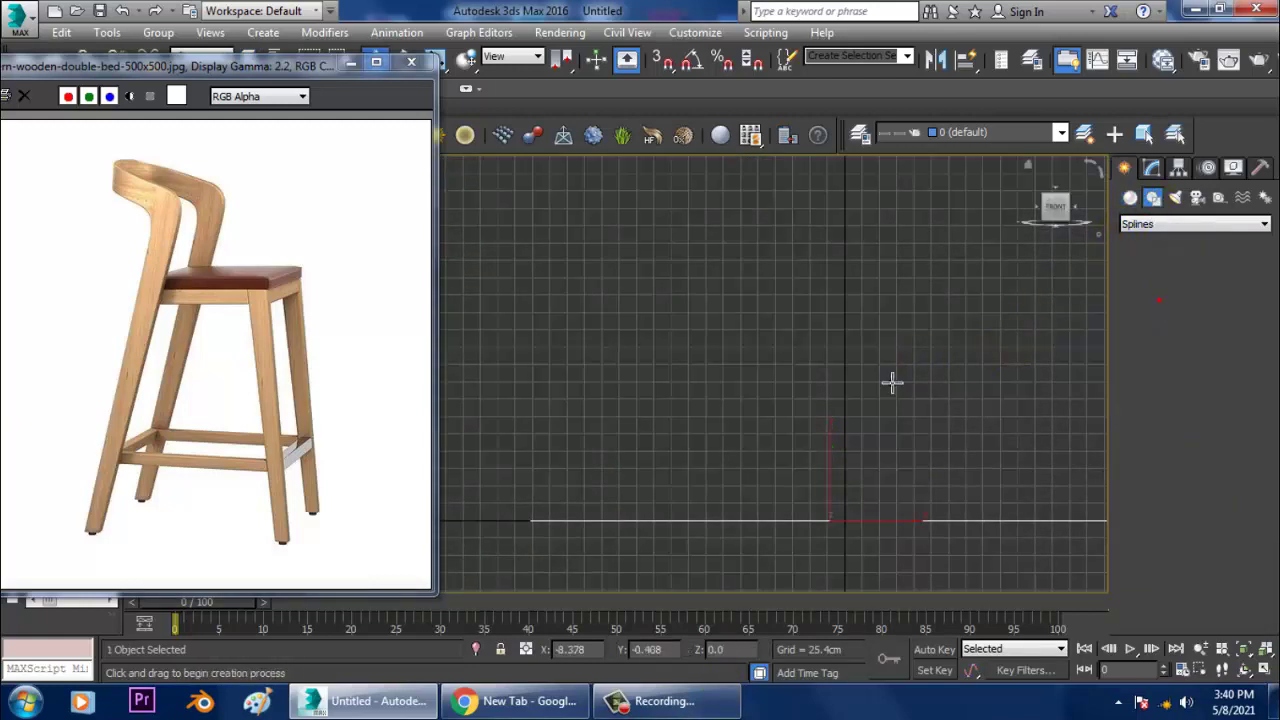
{"action": "middle_click_drag", "start_coordinate": [826, 501], "coordinate": [829, 517]}
{"action": "left_click", "coordinate": [673, 536]}
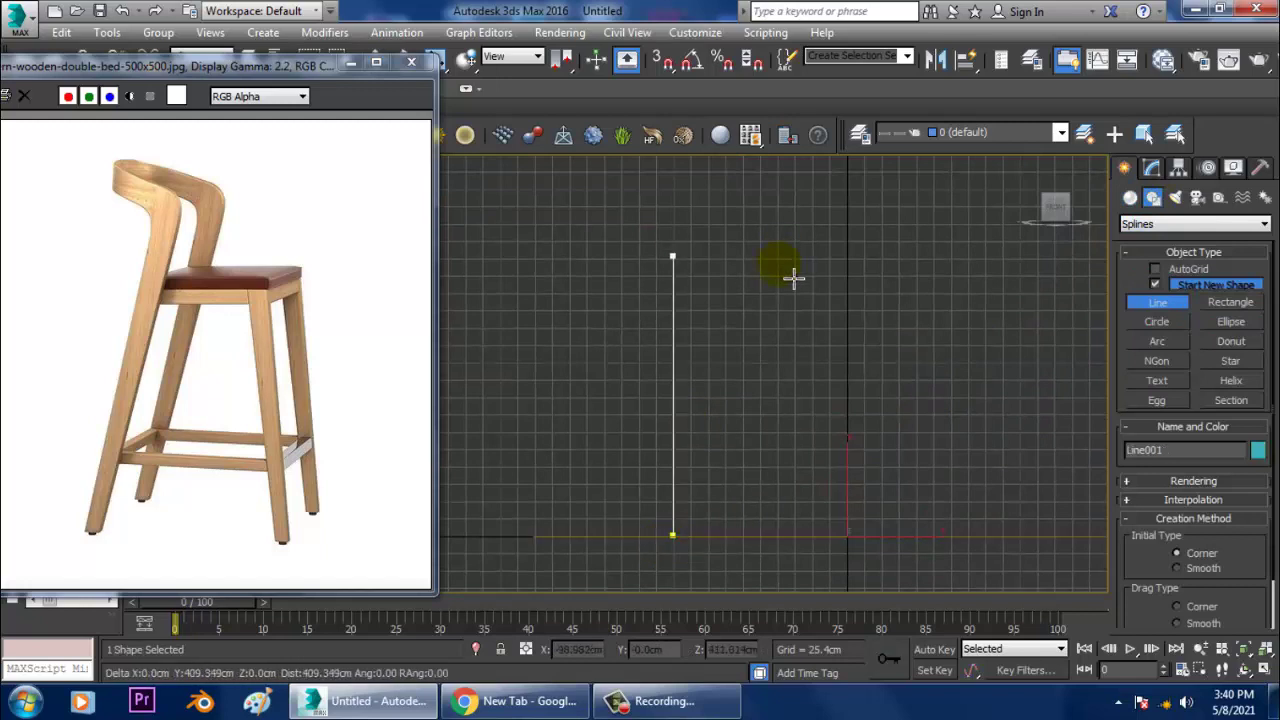
{"action": "left_click", "coordinate": [734, 269]}
{"action": "right_click", "coordinate": [734, 269]}
{"action": "right_click", "coordinate": [734, 269]}
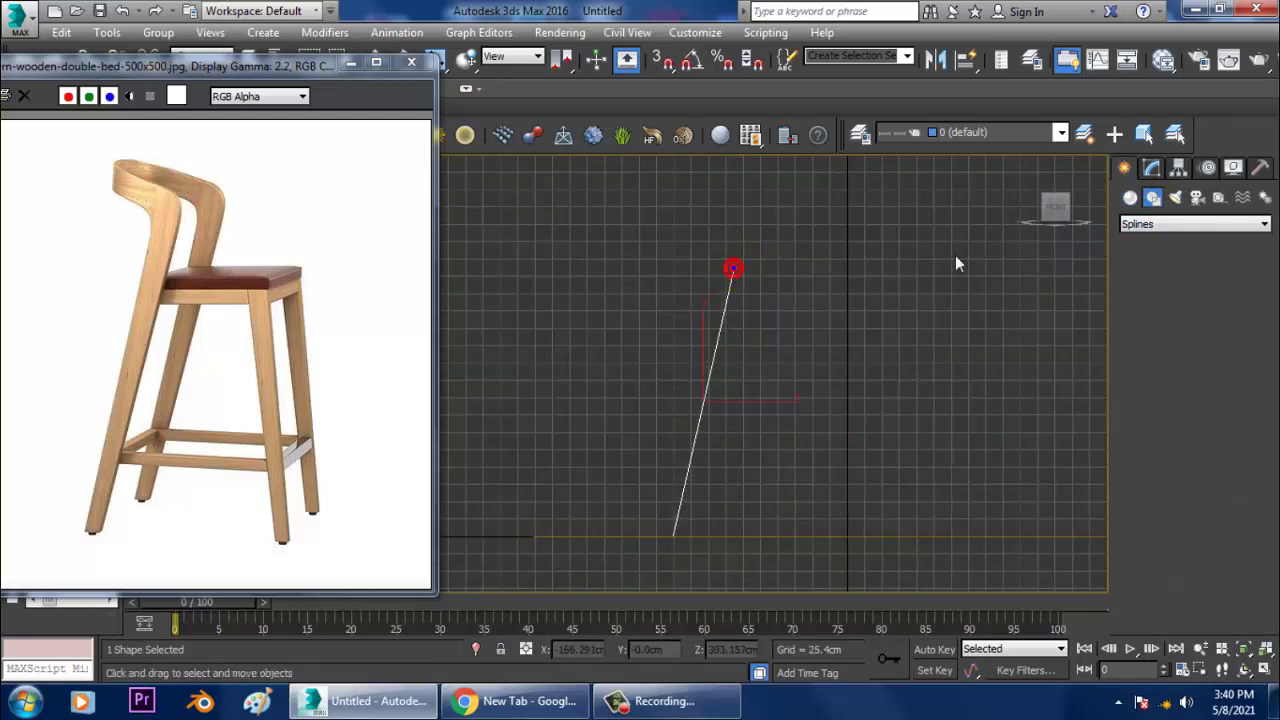
Step: Enable the leg line's thickness in the viewport, switch it to a rectangular section, and set the width to 22.454 cm
{"action": "left_click", "coordinate": [1154, 170]}
{"action": "left_click", "coordinate": [1160, 371]}
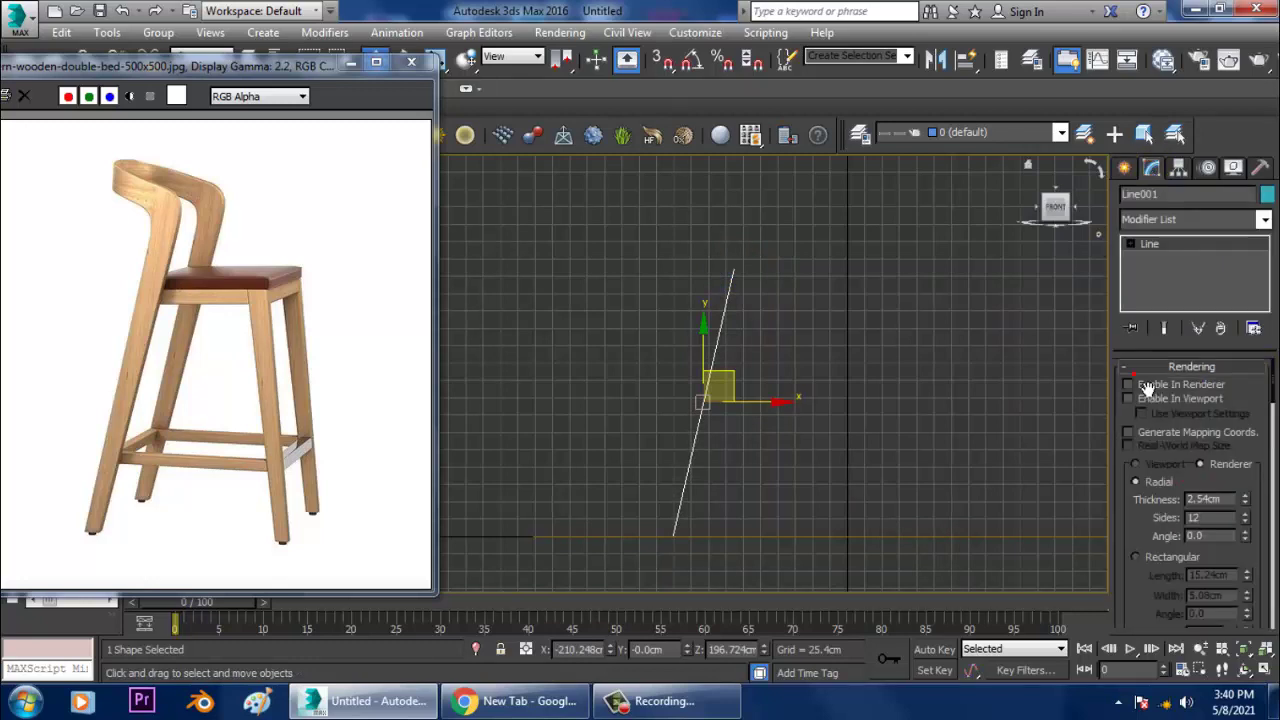
{"action": "left_click", "coordinate": [1155, 398]}
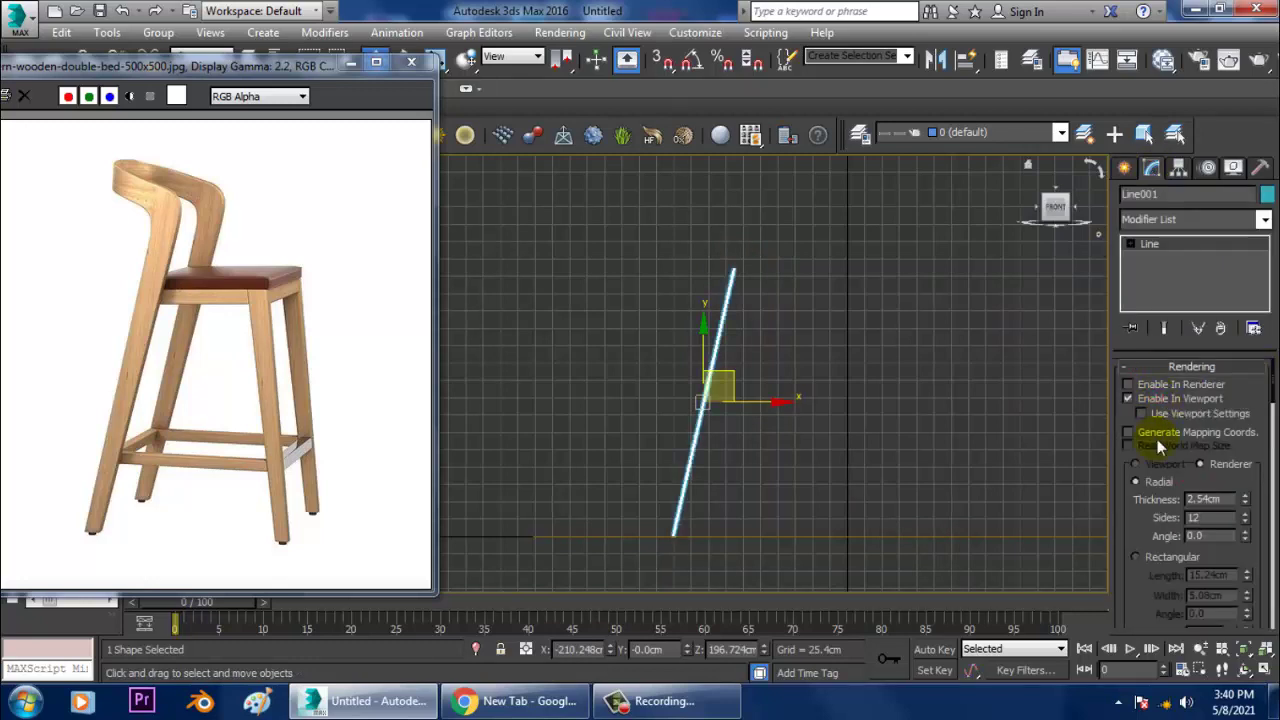
{"action": "left_click", "coordinate": [1137, 557]}
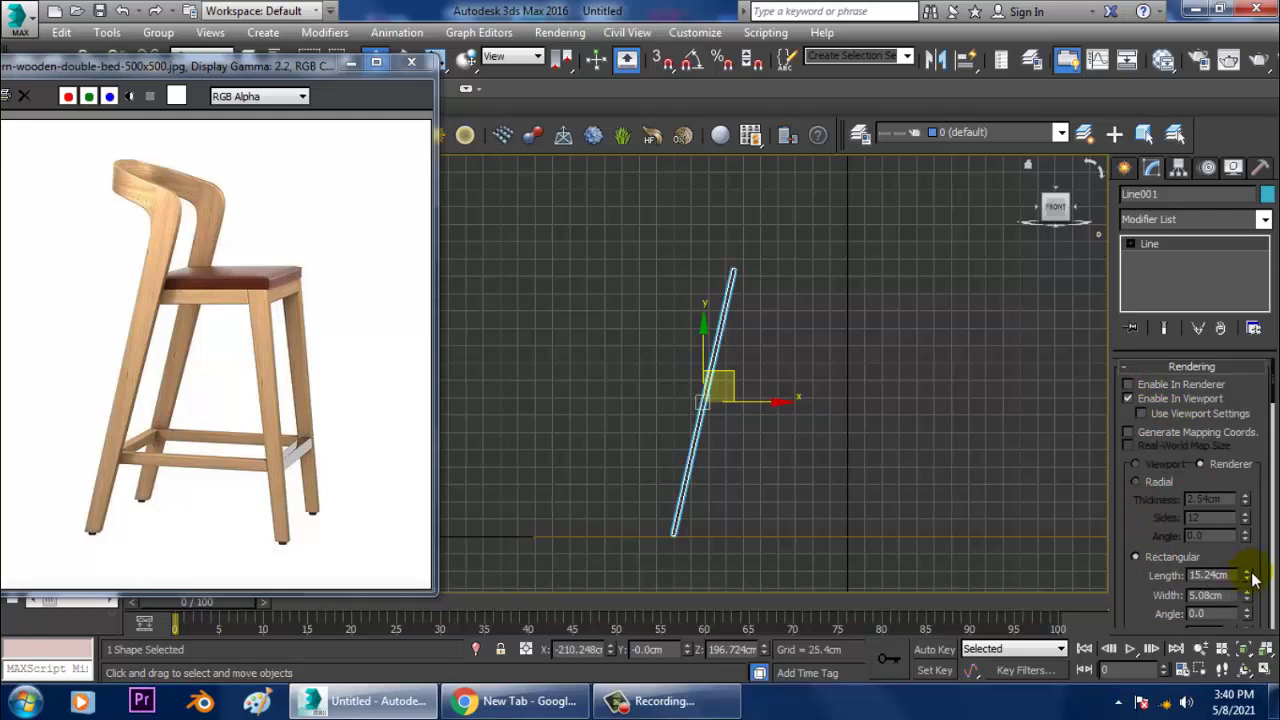
{"action": "left_click_drag", "start_coordinate": [1247, 597], "coordinate": [1209, 280]}
Step: Set the leg's rectangular section length to 10.058 cm
{"action": "key", "text": "alt+w"}
{"action": "key", "text": "alt+w"}
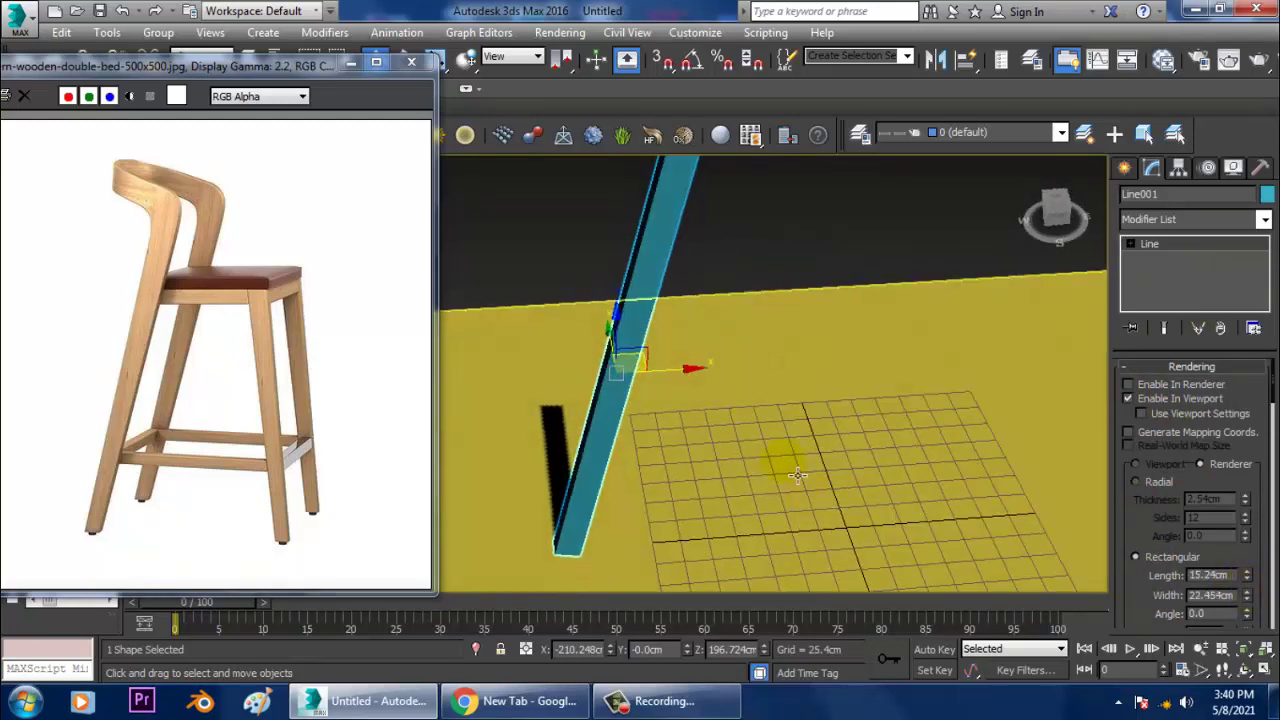
{"action": "middle_click_drag", "start_coordinate": [808, 510], "coordinate": [826, 481], "text": "alt"}
{"action": "middle_click_drag", "start_coordinate": [1075, 597], "coordinate": [795, 535], "text": "alt"}
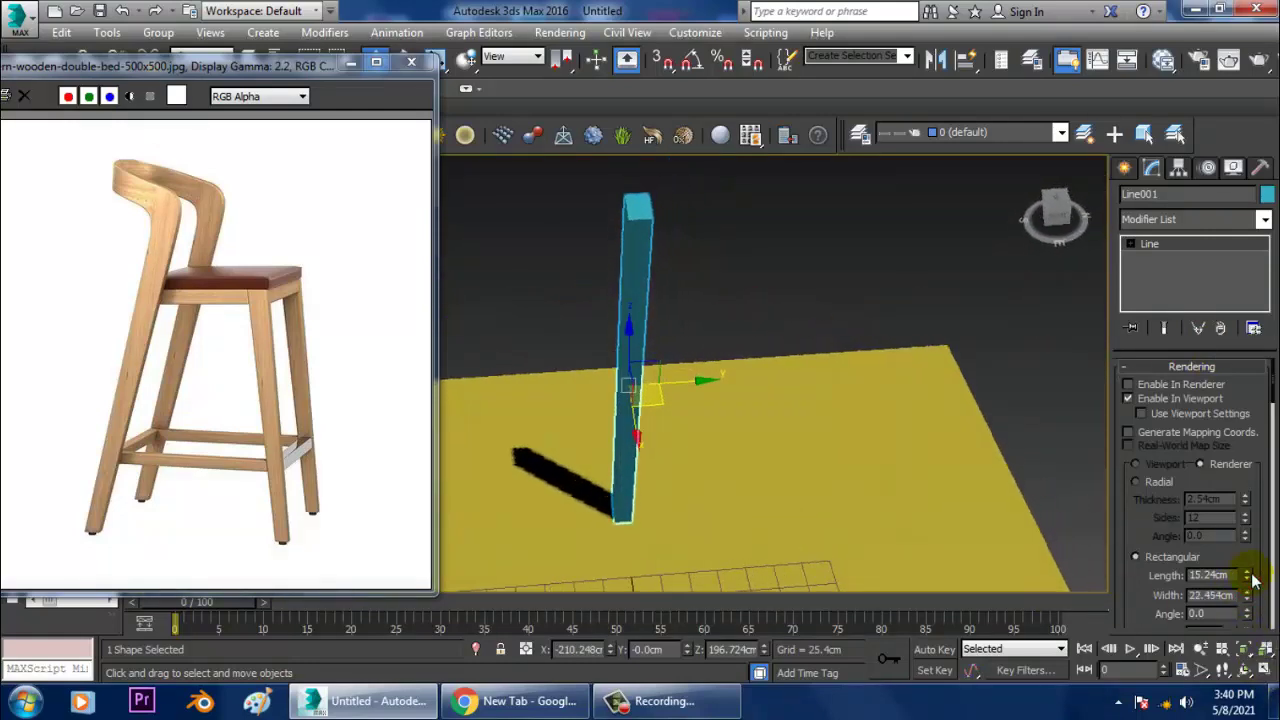
{"action": "left_click_drag", "start_coordinate": [1247, 575], "coordinate": [1247, 600]}
{"action": "left_click_drag", "start_coordinate": [25, 625], "coordinate": [27, 617]}
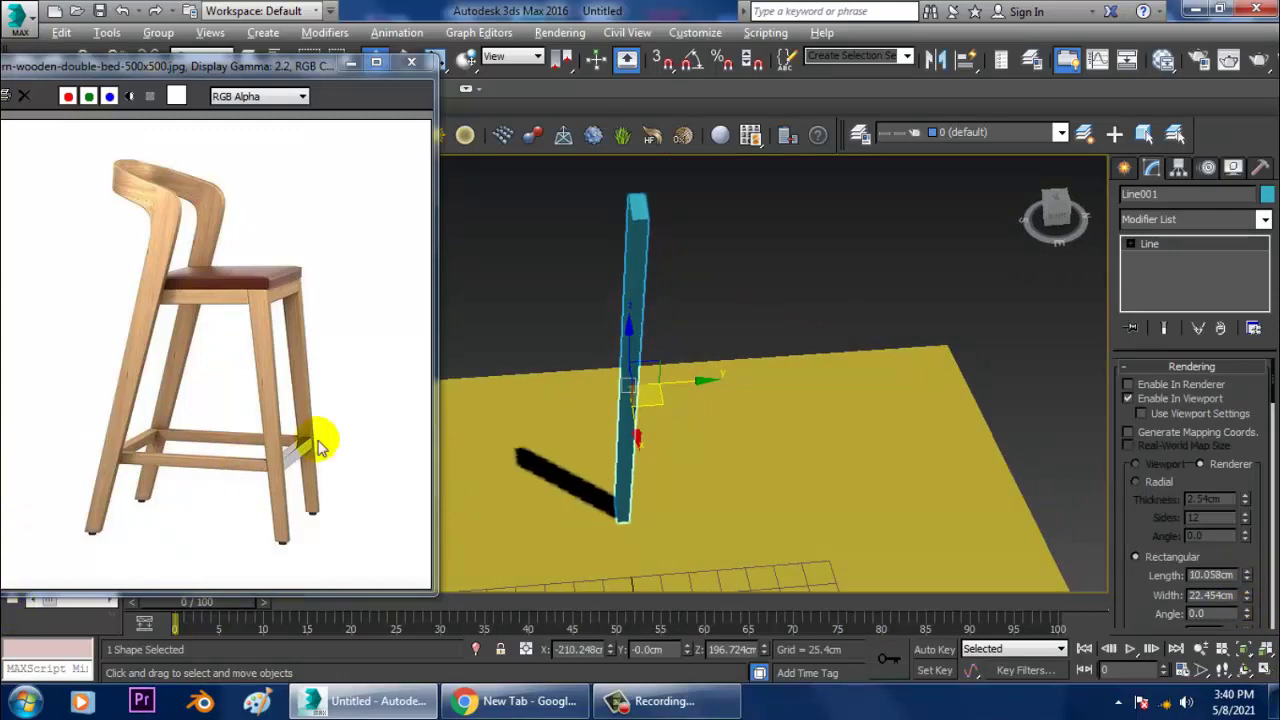
Step: Move the leg along the Y axis to about -115.8 cm
{"action": "middle_click_drag", "start_coordinate": [862, 438], "coordinate": [765, 413], "text": "alt"}
{"action": "middle_click_drag", "start_coordinate": [765, 413], "coordinate": [840, 368]}
{"action": "key", "text": "alt+w"}
{"action": "middle_click_drag", "start_coordinate": [836, 464], "coordinate": [660, 365]}
{"action": "key", "text": "alt+w"}
{"action": "key", "text": "alt+w"}
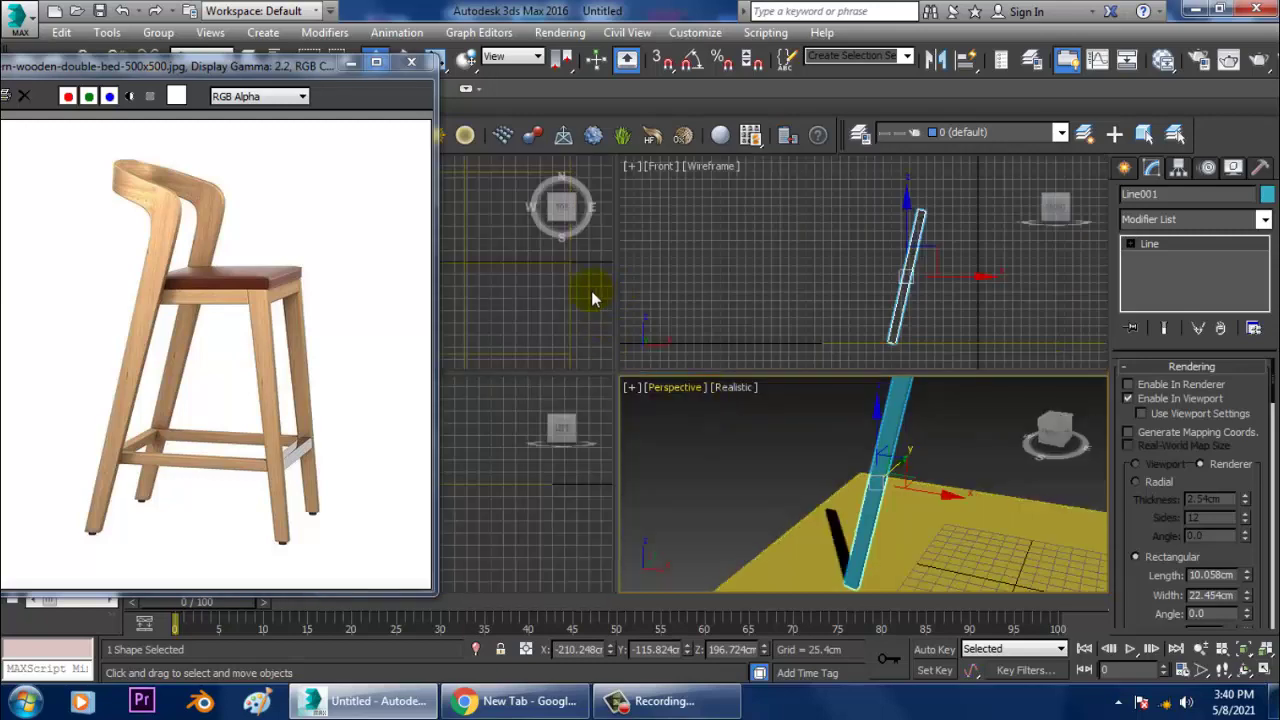
{"action": "key", "text": "alt+w"}
{"action": "scroll", "coordinate": [623, 271], "scroll_direction": "up", "scroll_amount": 2}
{"action": "right_click", "coordinate": [627, 266]}
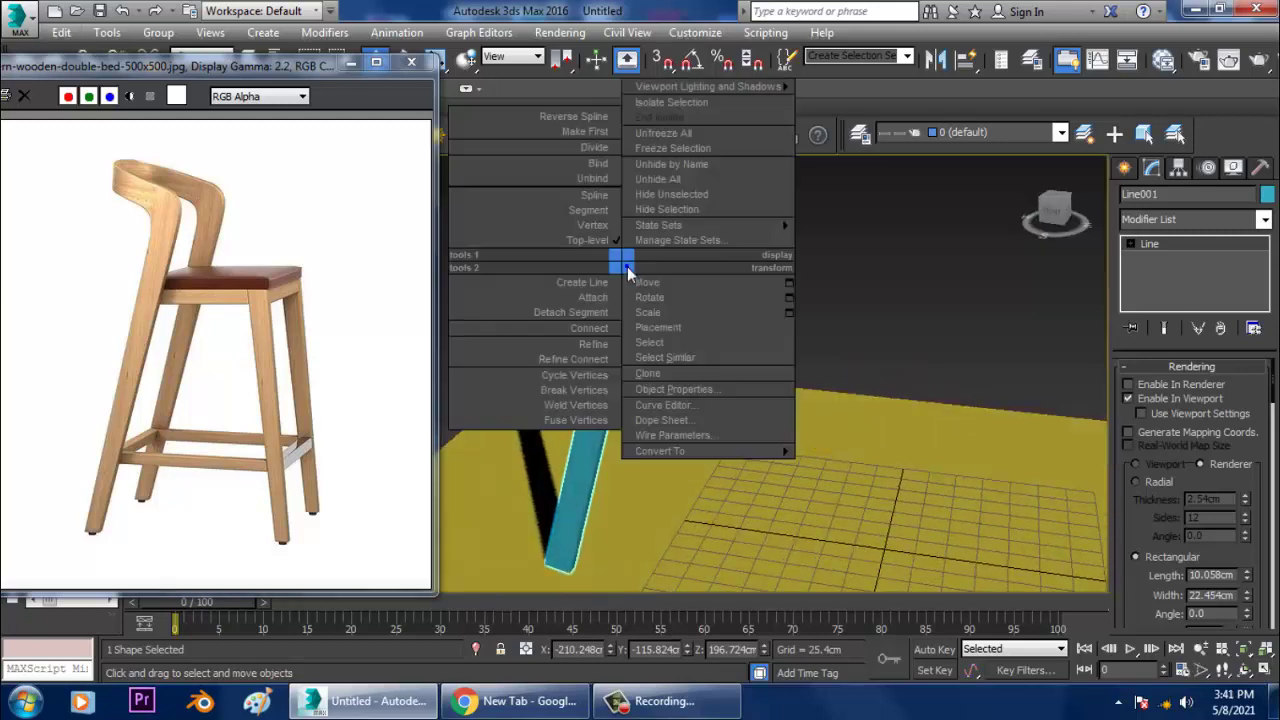
{"action": "mouse_move", "coordinate": [780, 452]}
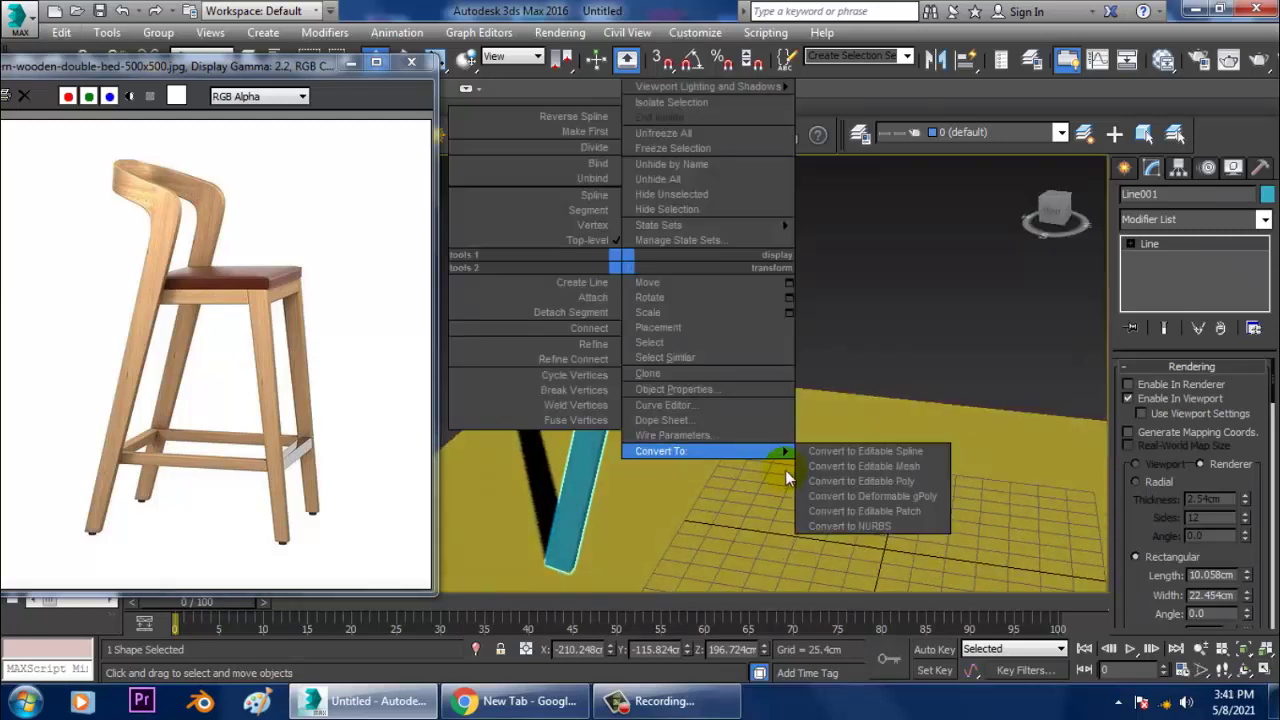
{"action": "left_click", "coordinate": [879, 484]}
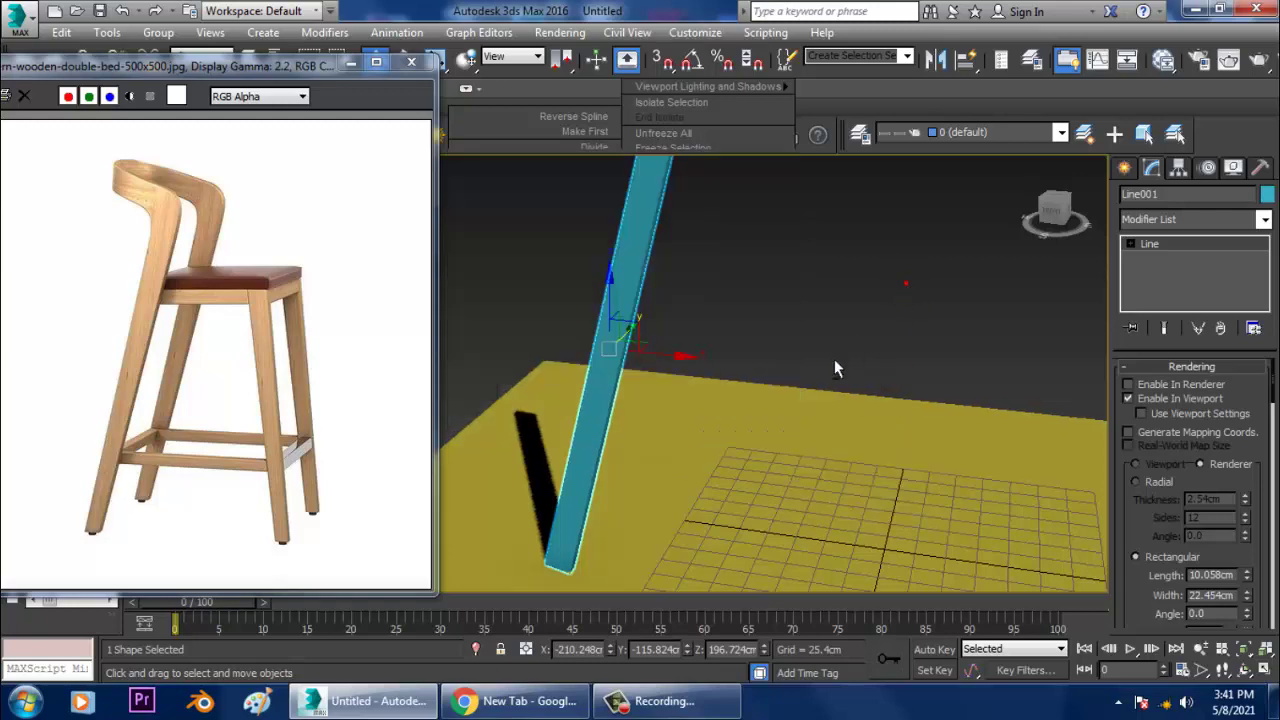
Step: In the top view, clone the leg along the Y axis to about 0.9 cm for the second back leg
{"action": "key", "text": "alt+w"}
{"action": "key", "text": "alt+w"}
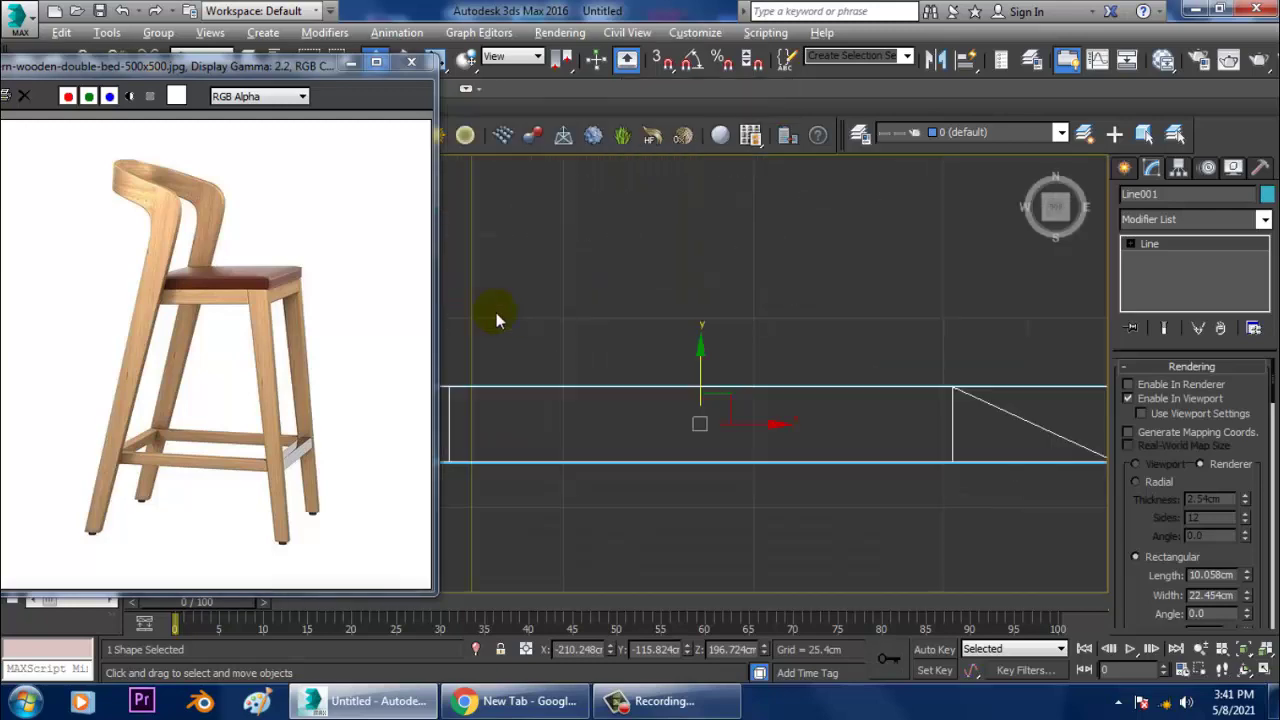
{"action": "scroll", "coordinate": [500, 314], "scroll_direction": "down", "scroll_amount": 3}
{"action": "middle_click_drag", "start_coordinate": [557, 318], "coordinate": [760, 428]}
{"action": "scroll", "coordinate": [746, 343], "scroll_direction": "up", "scroll_amount": 4}
{"action": "left_click_drag", "start_coordinate": [750, 380], "coordinate": [783, 232], "text": "shift"}
{"action": "left_click", "coordinate": [643, 429]}
Step: Widen the spacing between the back legs by moving the cloned leg to about 15.3 cm on the Y axis
{"action": "key", "text": "alt+w"}
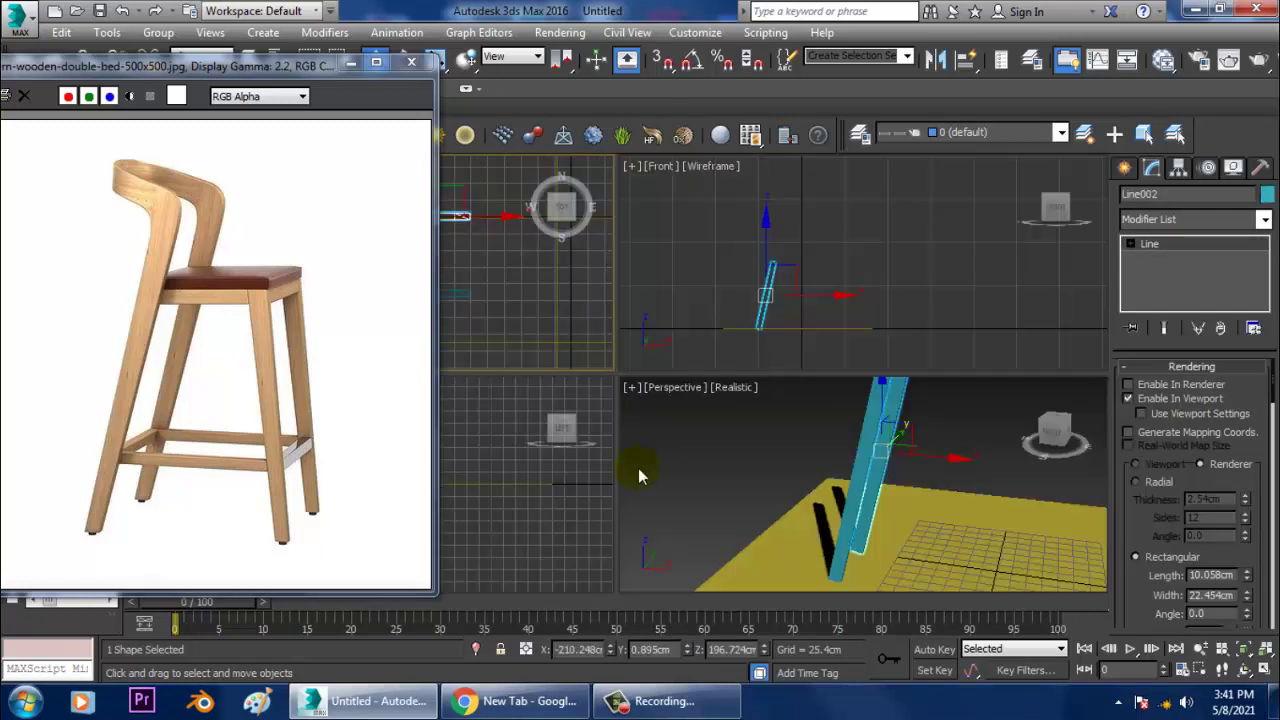
{"action": "left_click", "coordinate": [868, 452]}
{"action": "key", "text": "alt+w"}
{"action": "middle_click_drag", "start_coordinate": [860, 450], "coordinate": [659, 416], "text": "alt"}
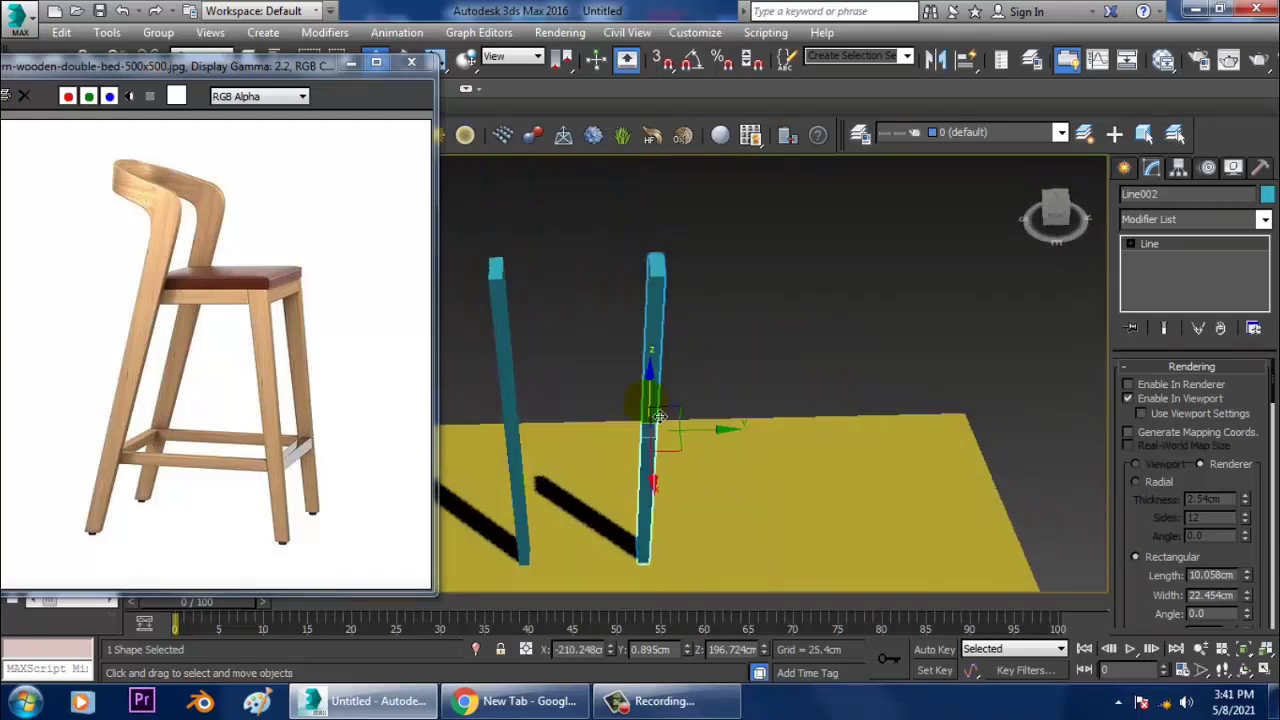
{"action": "middle_click_drag", "start_coordinate": [717, 451], "coordinate": [775, 329], "text": "alt"}
Step: In the top view, draw a curved arc joining the upper ends of the two back legs for the backrest
{"action": "key", "text": "alt+w"}
{"action": "right_click", "coordinate": [491, 306]}
{"action": "key", "text": "alt+w"}
{"action": "mouse_move", "coordinate": [698, 278]}
{"action": "middle_mouse_down"}
{"action": "mouse_move", "coordinate": [711, 286]}
{"action": "mouse_move", "coordinate": [692, 302]}
{"action": "middle_mouse_up"}
{"action": "left_click", "coordinate": [1124, 167]}
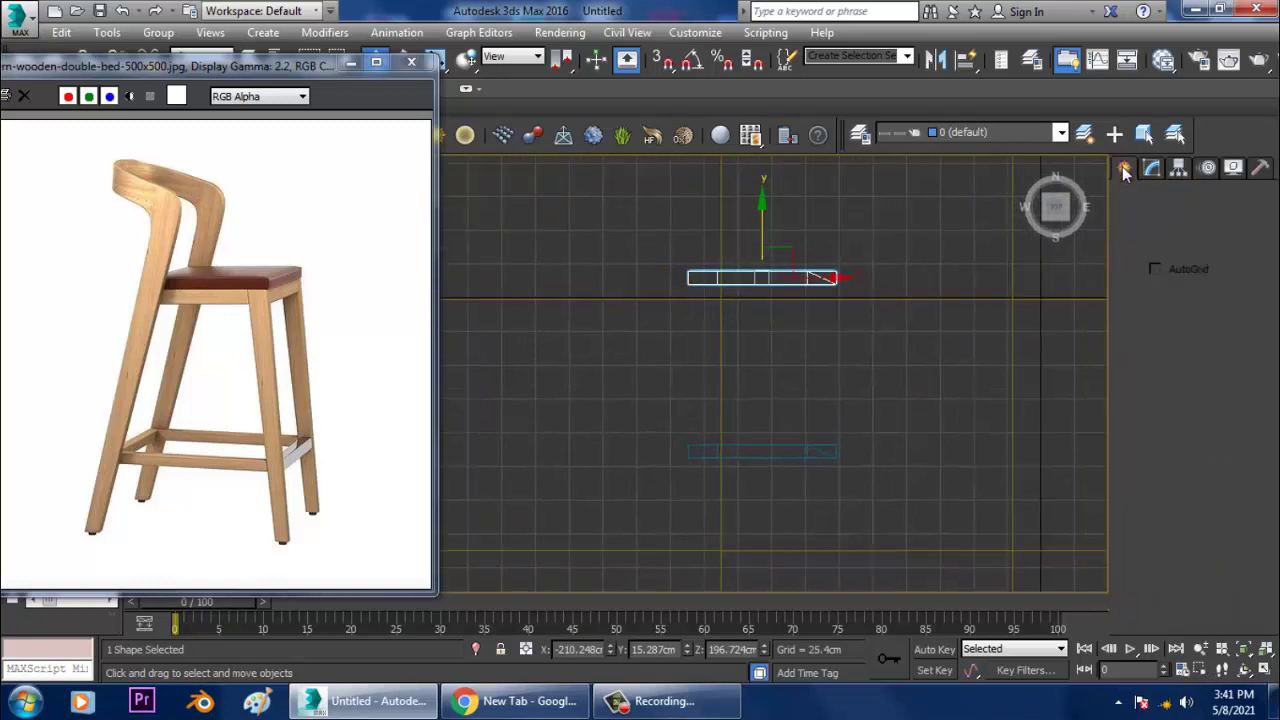
{"action": "left_click", "coordinate": [1159, 301]}
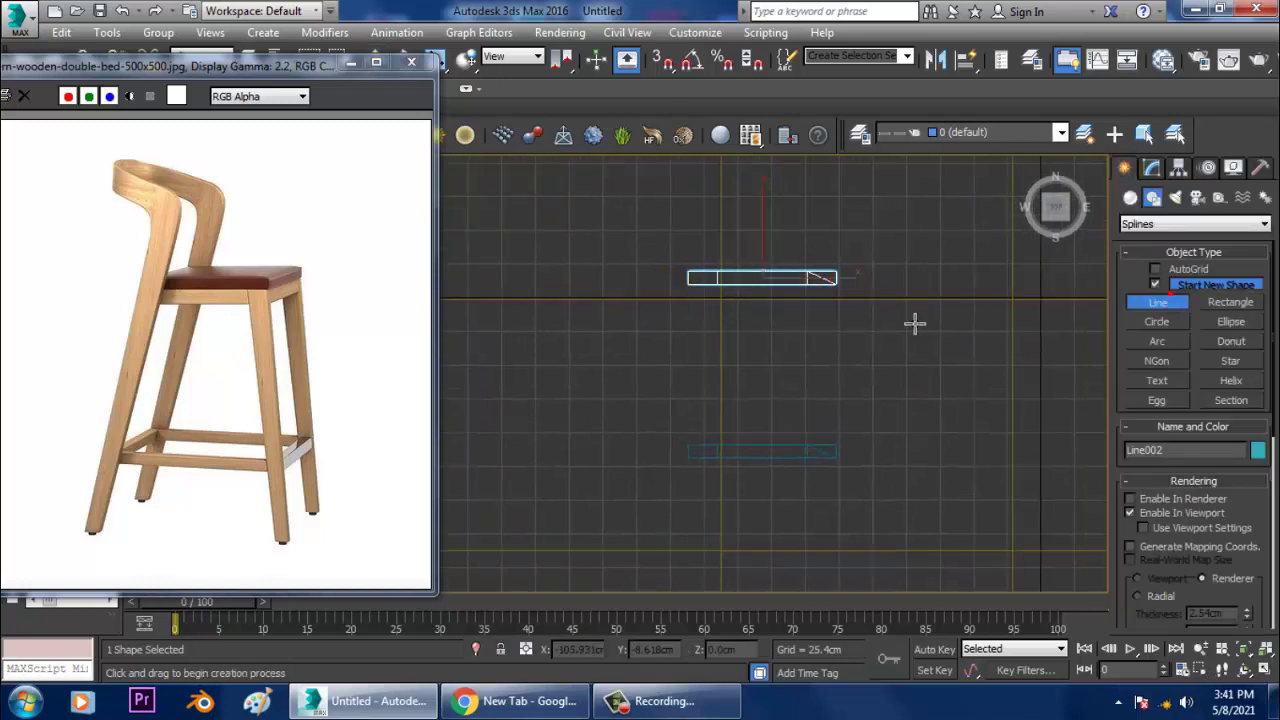
{"action": "right_click", "coordinate": [855, 297]}
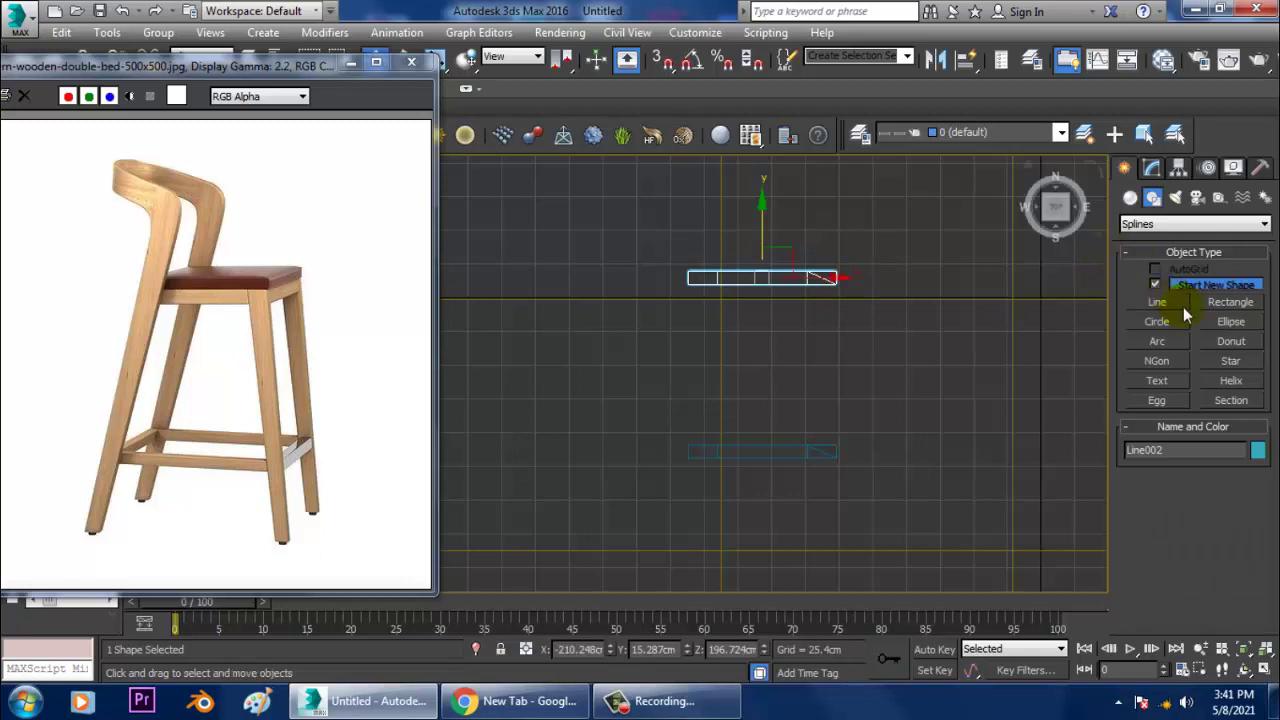
{"action": "left_click", "coordinate": [1158, 342]}
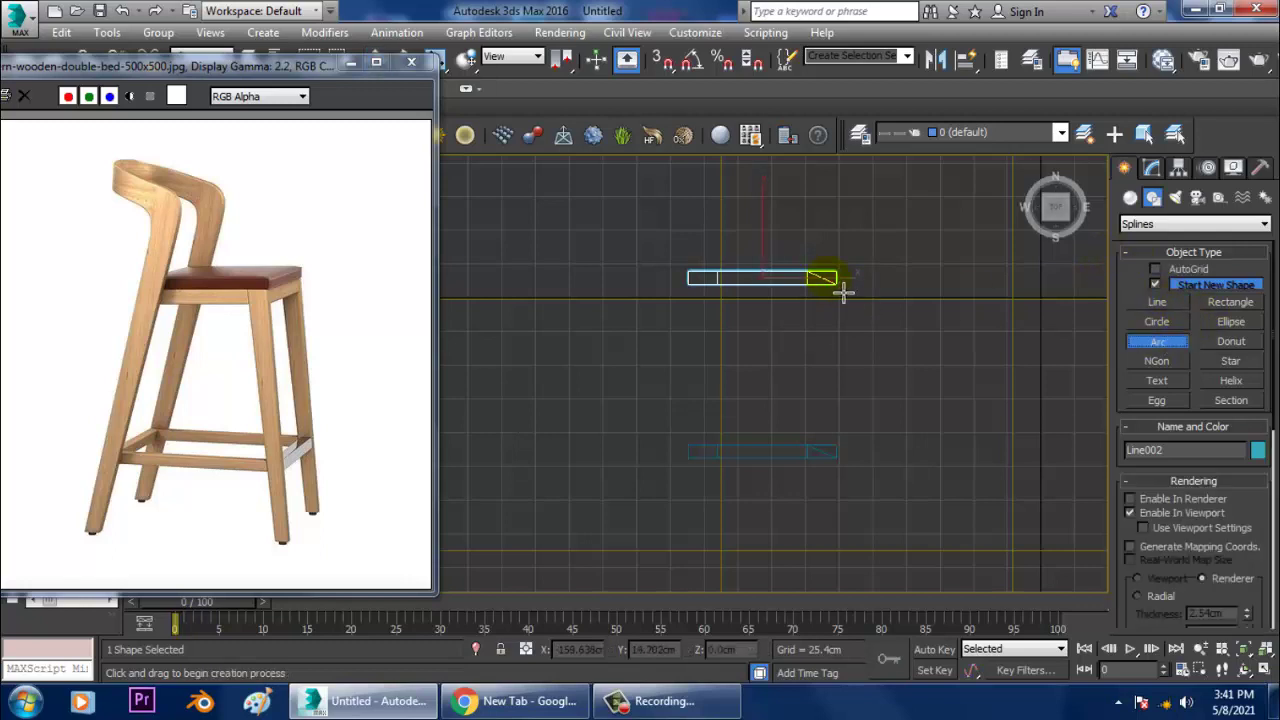
{"action": "left_click_drag", "start_coordinate": [843, 291], "coordinate": [839, 430]}
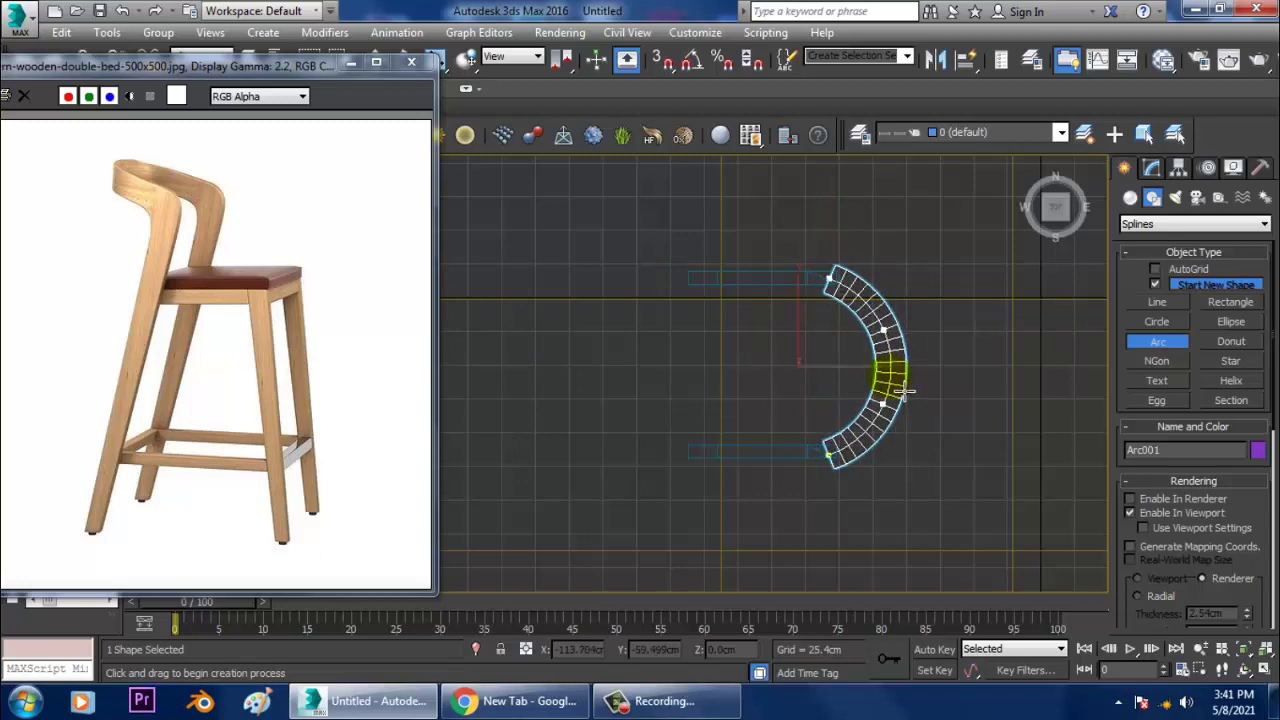
{"action": "left_click", "coordinate": [897, 387]}
{"action": "right_click", "coordinate": [896, 385]}
Step: In the perspective view, raise the backrest arc to about 212.8 cm on the Z axis and turn on edged faces
{"action": "key", "text": "alt+w"}
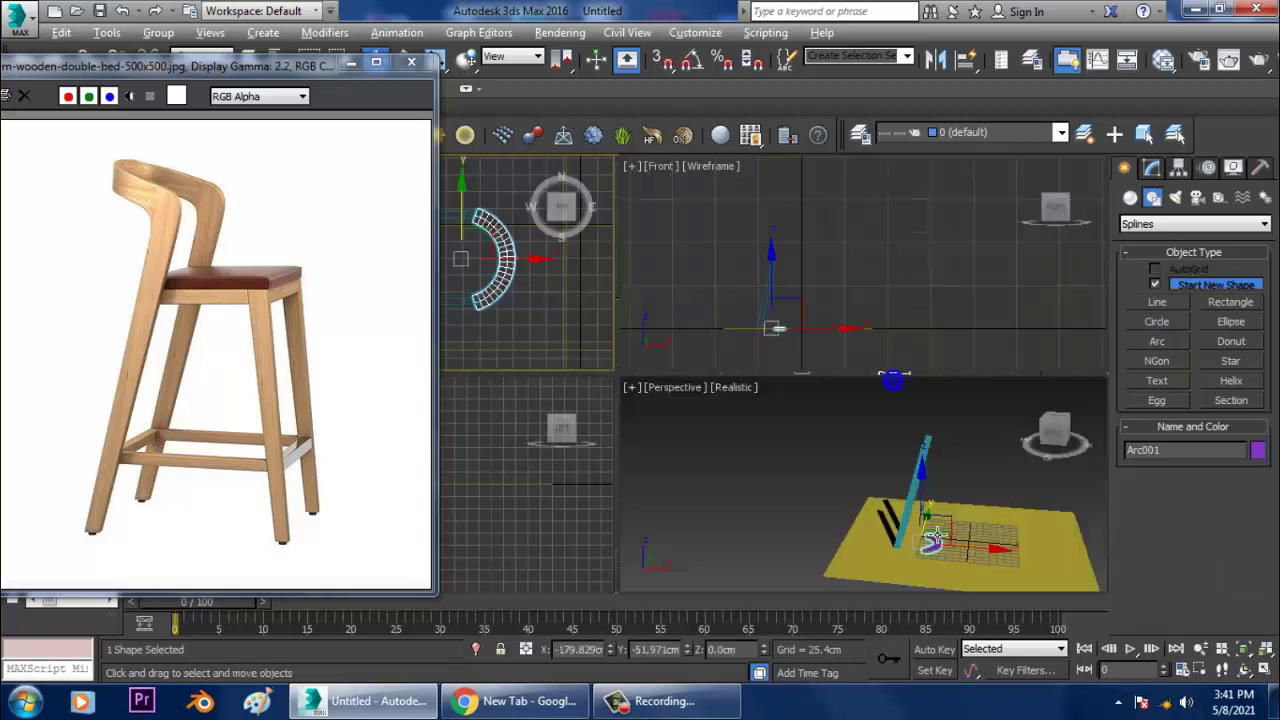
{"action": "right_click", "coordinate": [925, 496]}
{"action": "key", "text": "z"}
{"action": "key", "text": "alt+w"}
{"action": "scroll", "coordinate": [932, 512], "scroll_direction": "down", "scroll_amount": 12}
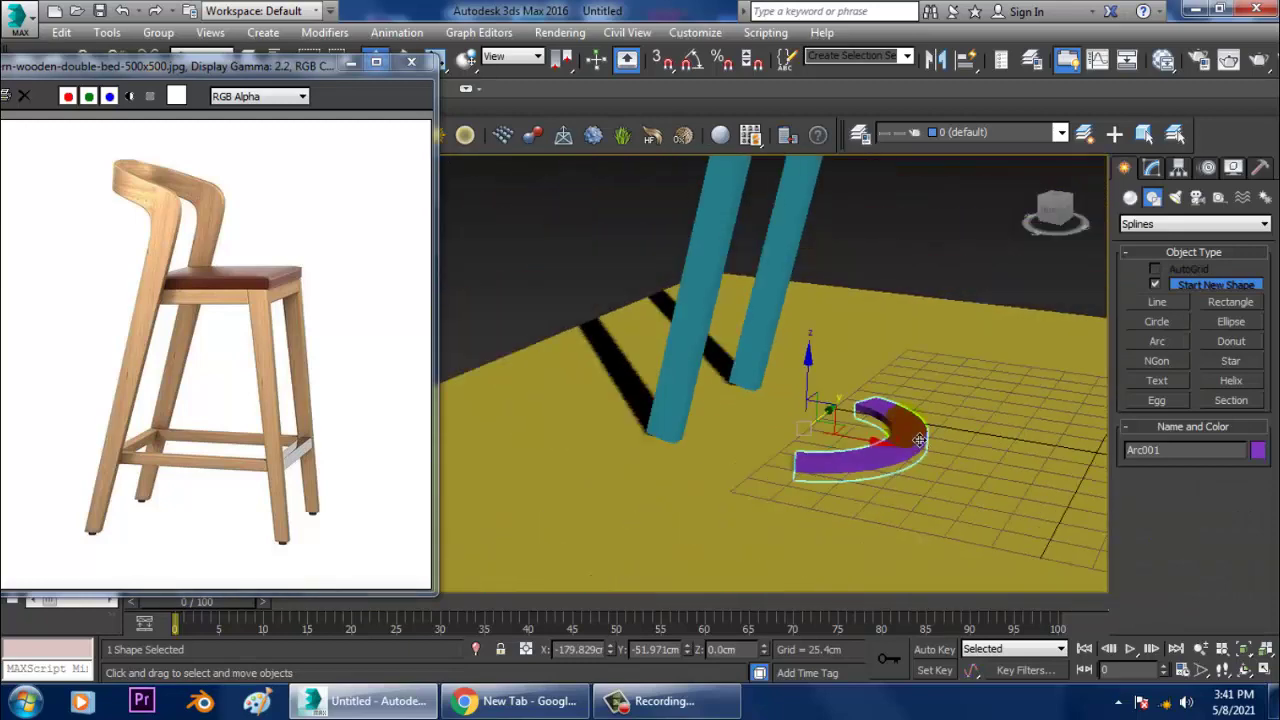
{"action": "left_click_drag", "start_coordinate": [808, 453], "coordinate": [822, 190]}
{"action": "scroll", "coordinate": [842, 240], "scroll_direction": "down", "scroll_amount": 5}
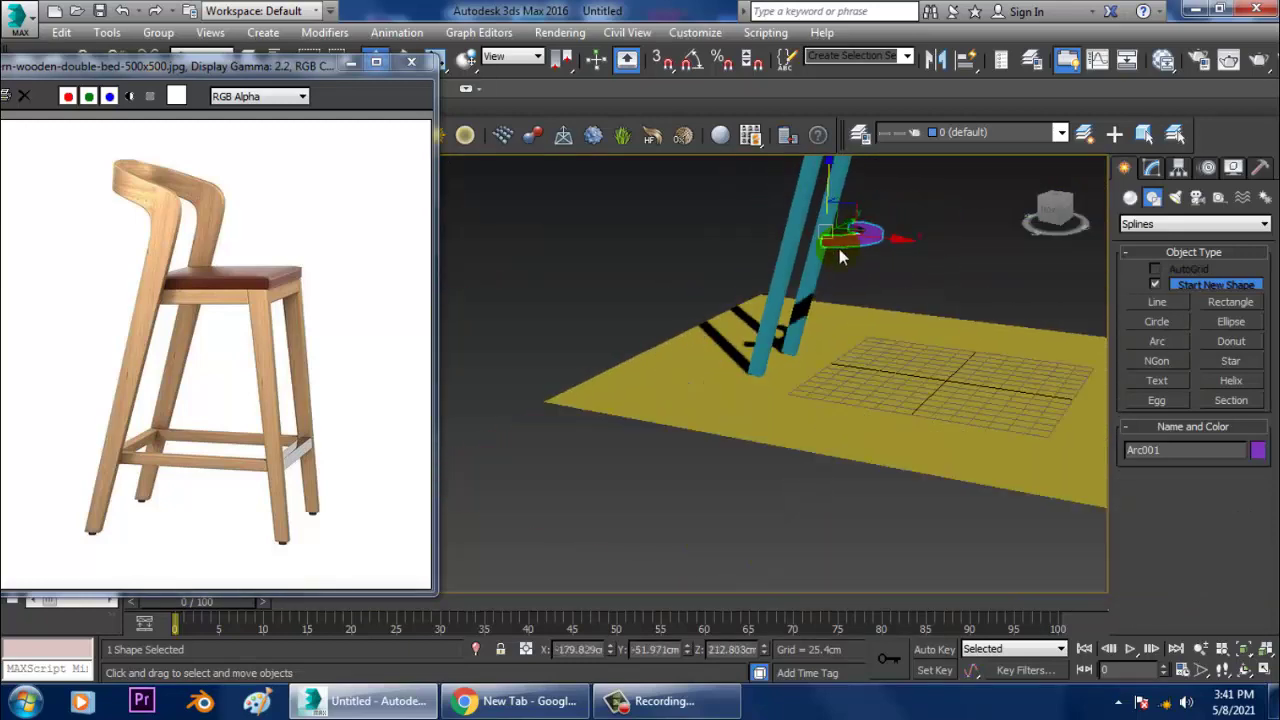
{"action": "middle_click_drag", "start_coordinate": [841, 256], "coordinate": [851, 430]}
{"action": "scroll", "coordinate": [885, 415], "scroll_direction": "up", "scroll_amount": 2}
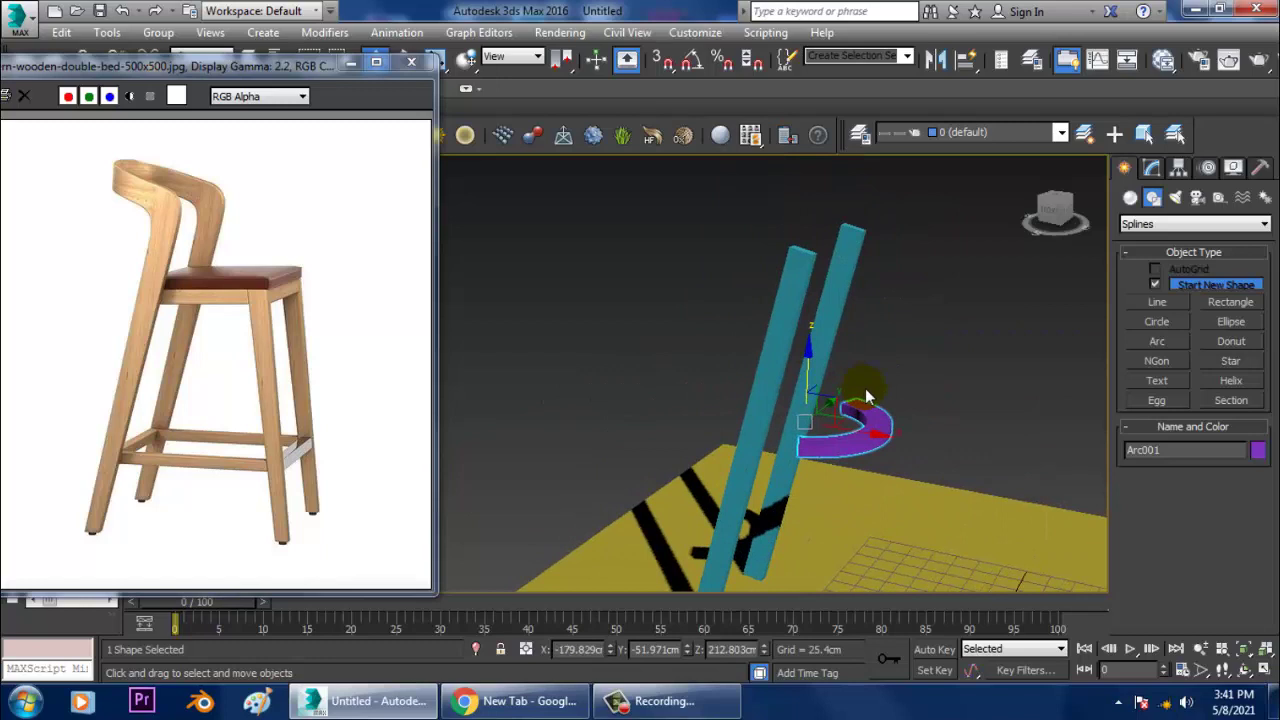
{"action": "key", "text": "F4"}
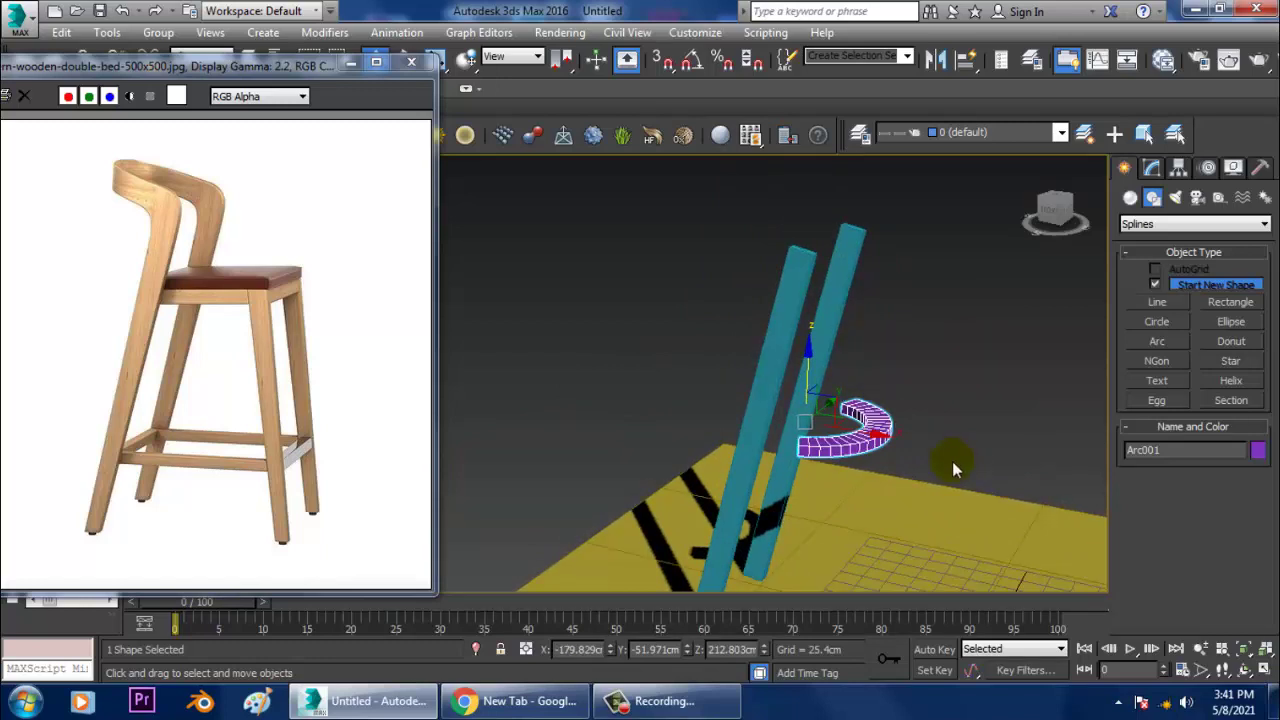
Step: Mirror the arc on the X axis without cloning and set its rectangular cross-section to about 26.45 cm length and 19.31 cm width
{"action": "left_click", "coordinate": [936, 59]}
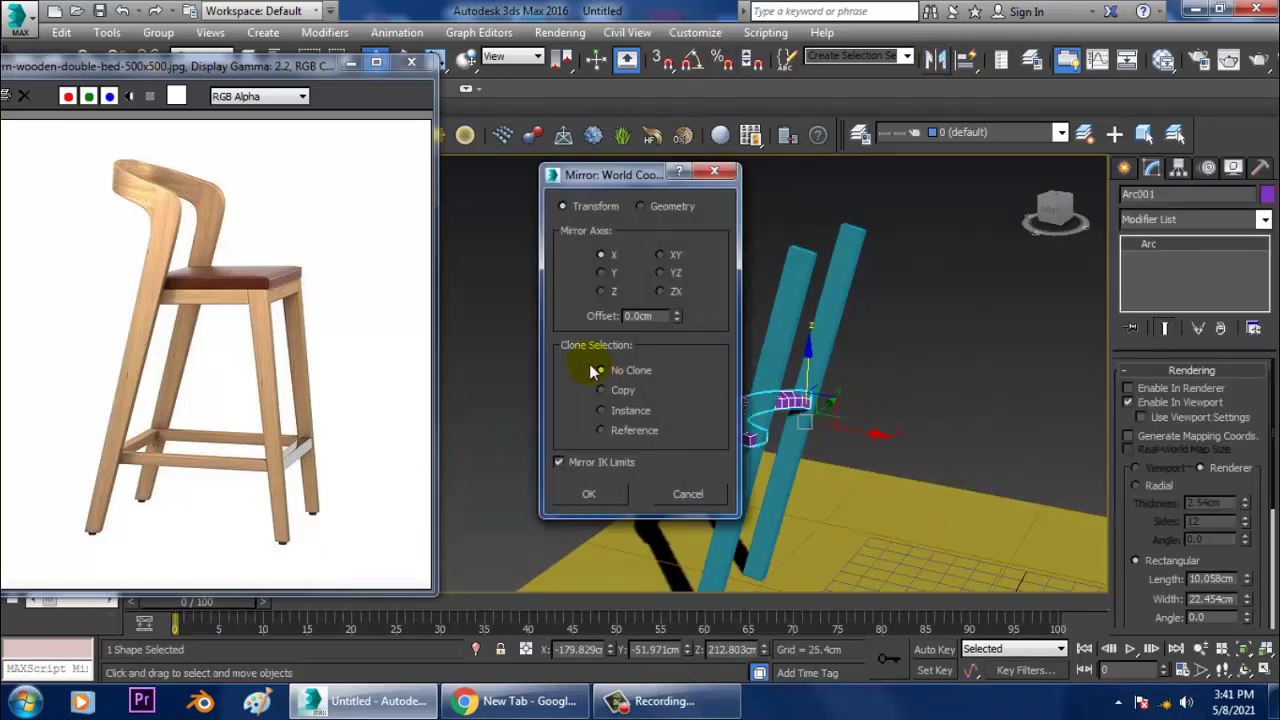
{"action": "left_click", "coordinate": [590, 493]}
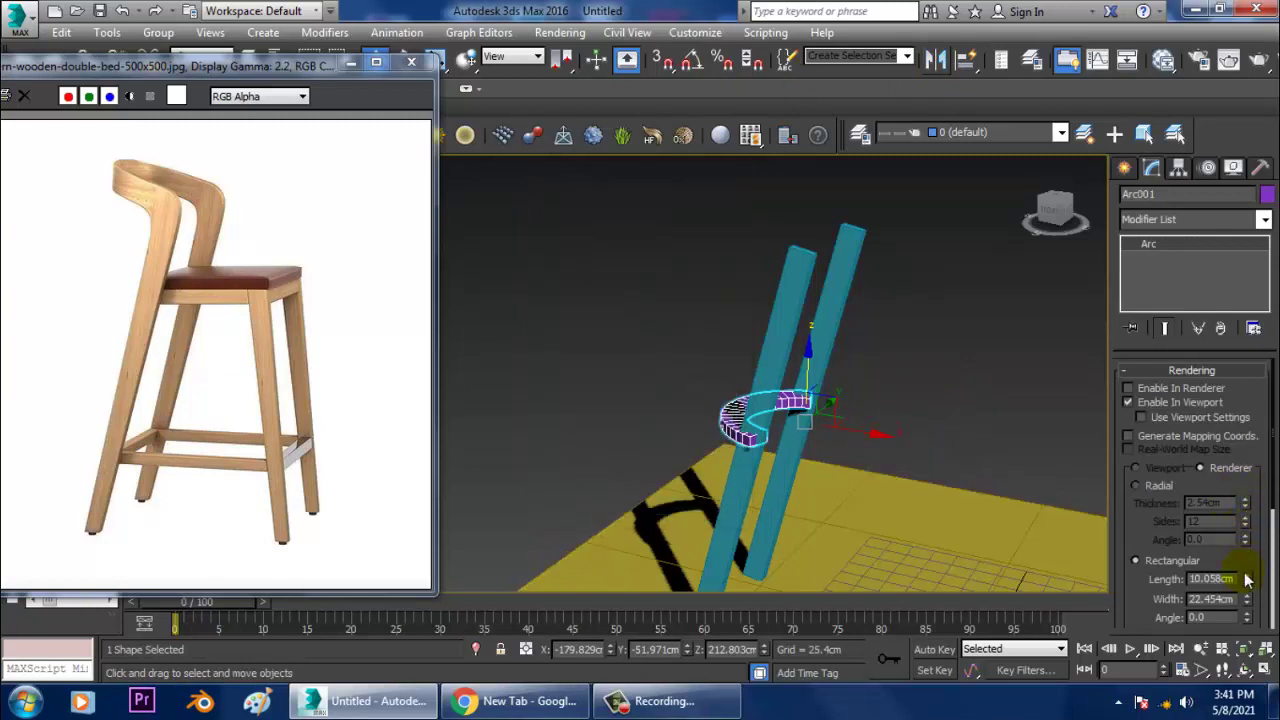
{"action": "left_click_drag", "start_coordinate": [1246, 578], "coordinate": [1267, 622]}
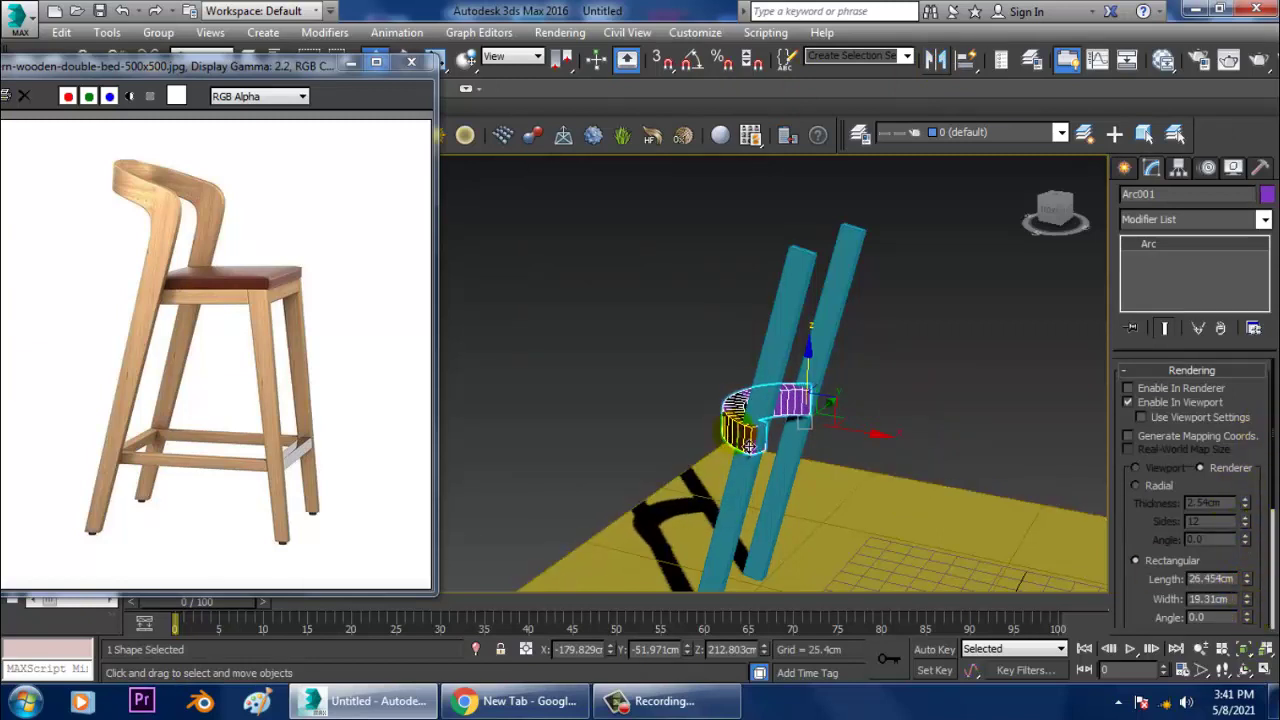
Step: Raise the arc to about 365 cm on the Z axis, level with the leg tops, and reduce its rectangular width to 7.338 cm
{"action": "left_click_drag", "start_coordinate": [811, 374], "coordinate": [850, 223]}
{"action": "middle_click_drag", "start_coordinate": [846, 240], "coordinate": [931, 406], "text": "alt"}
{"action": "key", "text": "r"}
{"action": "scroll", "coordinate": [946, 431], "scroll_direction": "up", "scroll_amount": 4}
{"action": "scroll", "coordinate": [1006, 423], "scroll_direction": "down", "scroll_amount": 2}
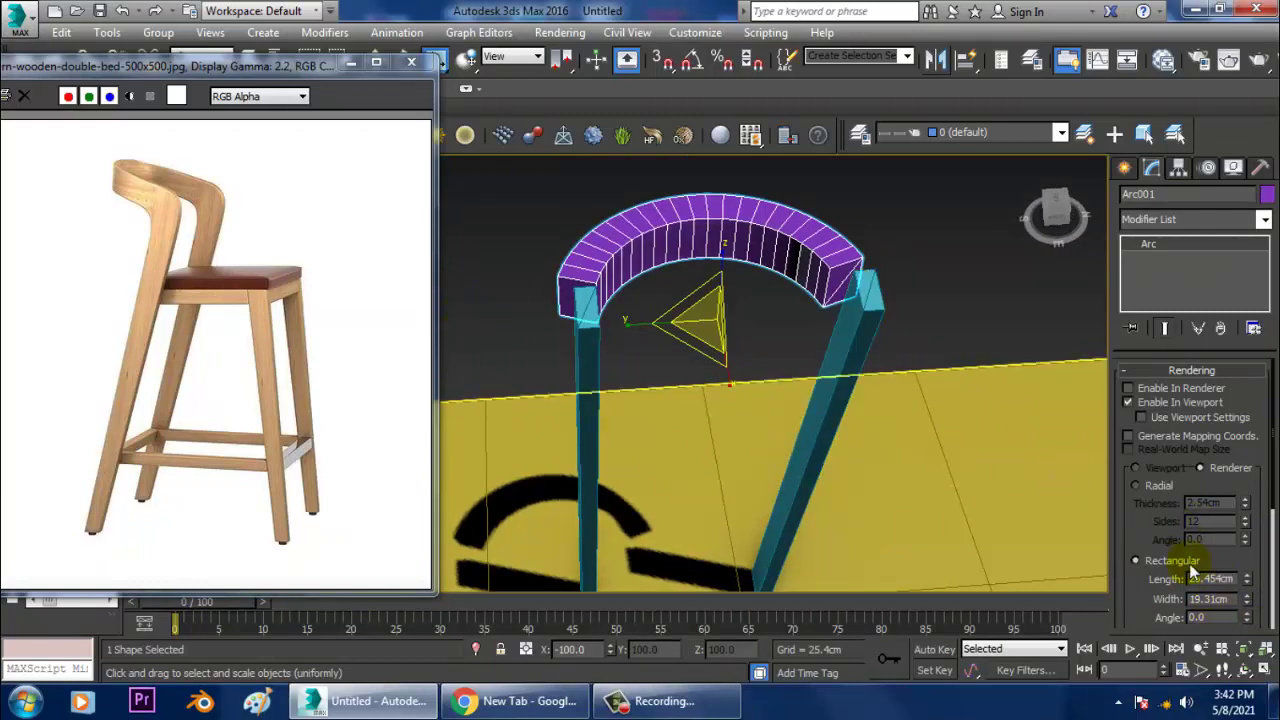
{"action": "left_click_drag", "start_coordinate": [1247, 598], "coordinate": [1260, 658]}
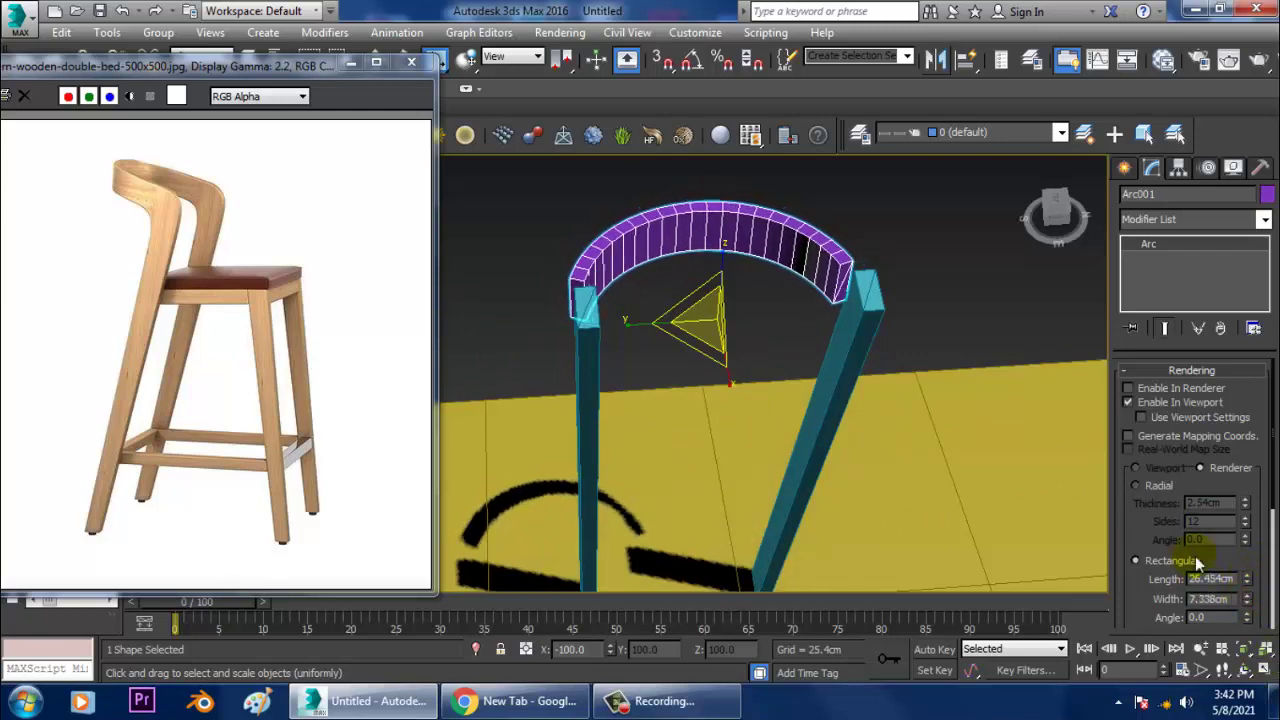
Step: In the front view, rotate the arc so its tilt matches the slant of the back legs
{"action": "middle_click_drag", "start_coordinate": [998, 342], "coordinate": [1065, 310], "text": "alt"}
{"action": "key", "text": "alt+w"}
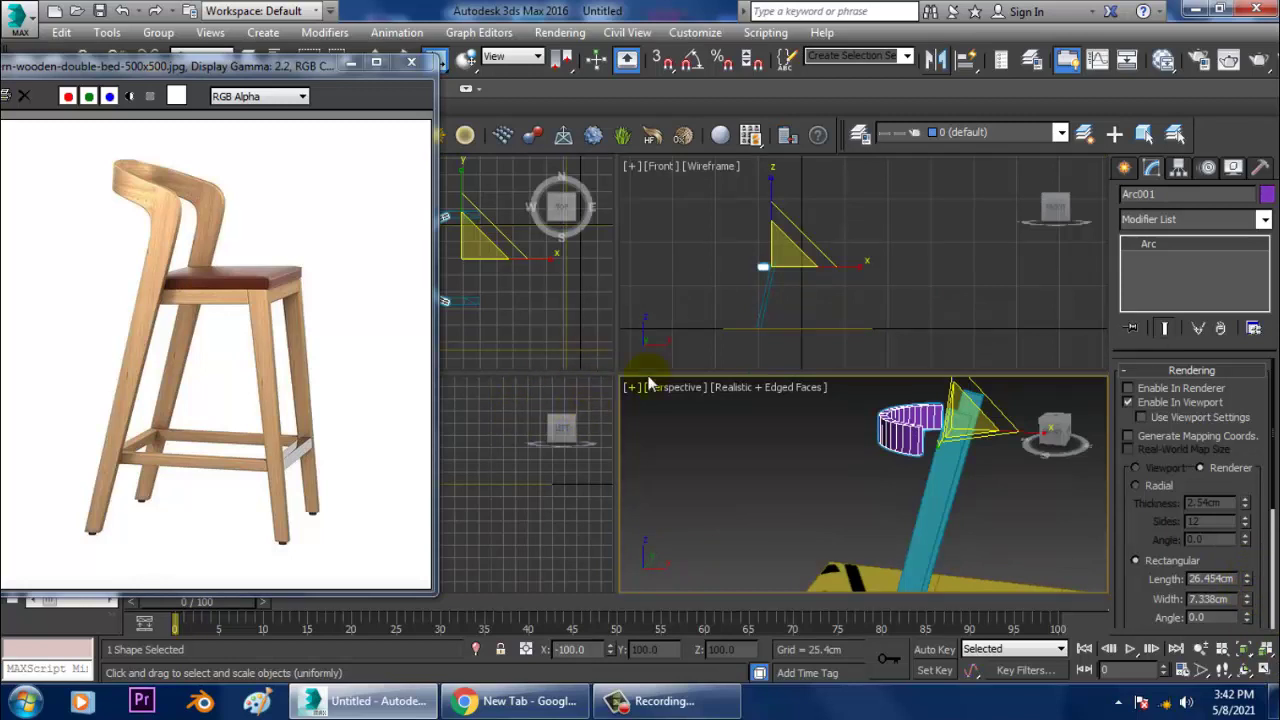
{"action": "right_click", "coordinate": [765, 262]}
{"action": "key", "text": "alt+w"}
{"action": "key", "text": "z"}
{"action": "scroll", "coordinate": [937, 279], "scroll_direction": "down", "scroll_amount": 7}
{"action": "middle_click_drag", "start_coordinate": [915, 285], "coordinate": [742, 357]}
{"action": "scroll", "coordinate": [742, 357], "scroll_direction": "down", "scroll_amount": 2}
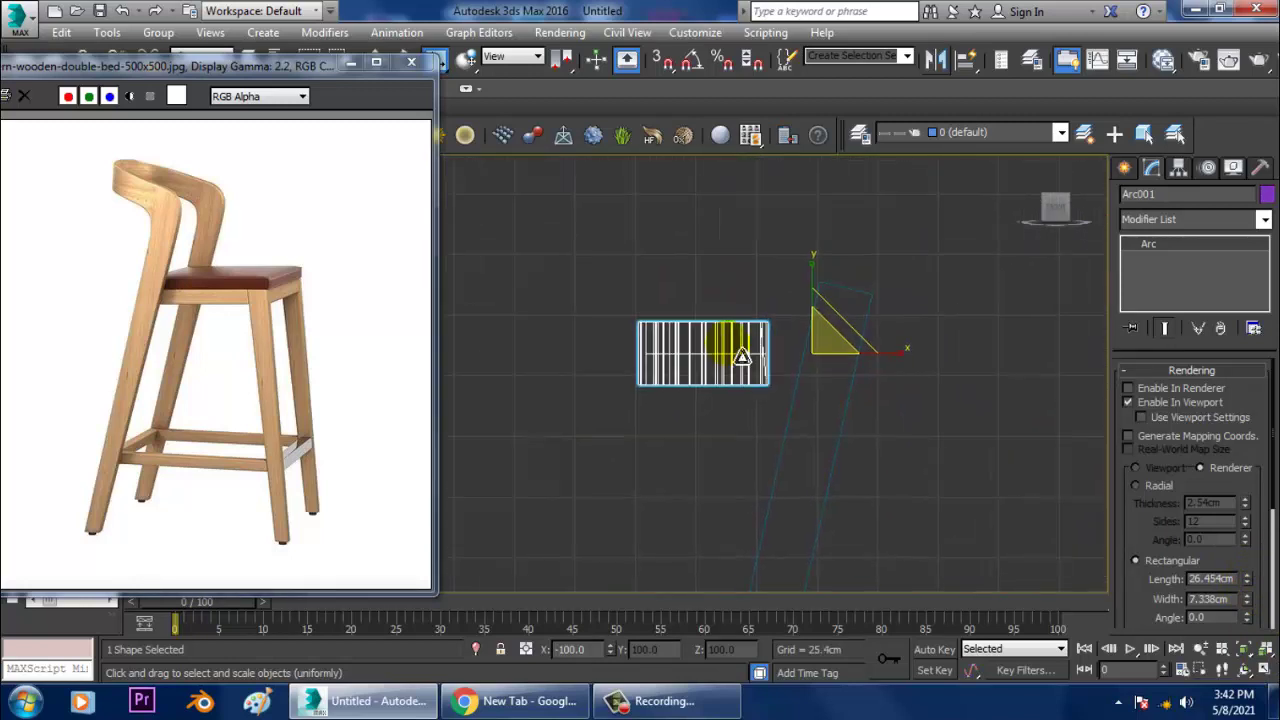
{"action": "key", "text": "e"}
{"action": "left_click_drag", "start_coordinate": [878, 281], "coordinate": [891, 287]}
{"action": "key", "text": "w"}
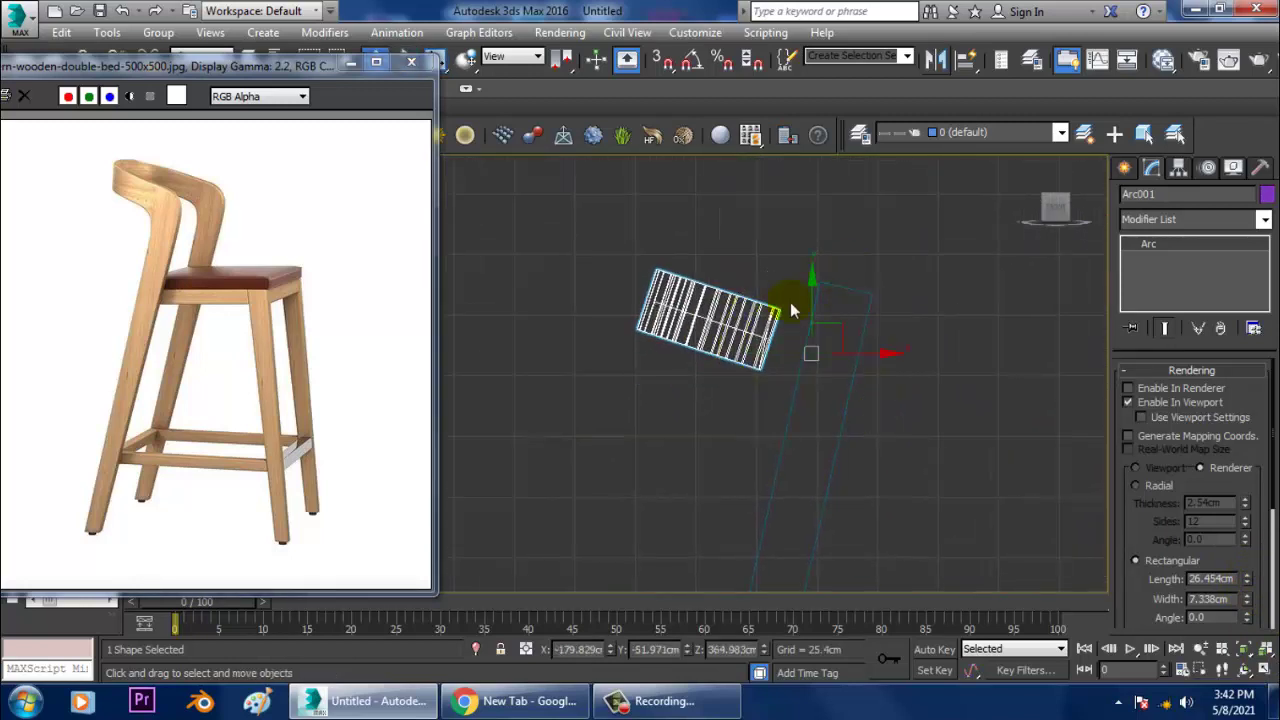
Step: Move the tilted arc onto the leg tops, to about -160.6 cm on X and 375.6 cm on Z
{"action": "left_click_drag", "start_coordinate": [840, 344], "coordinate": [889, 318]}
{"action": "key", "text": "alt+w"}
{"action": "right_click", "coordinate": [1000, 453]}
{"action": "key", "text": "alt+w"}
{"action": "middle_click_drag", "start_coordinate": [998, 453], "coordinate": [836, 293], "text": "alt"}
{"action": "scroll", "coordinate": [897, 292], "scroll_direction": "down", "scroll_amount": 3}
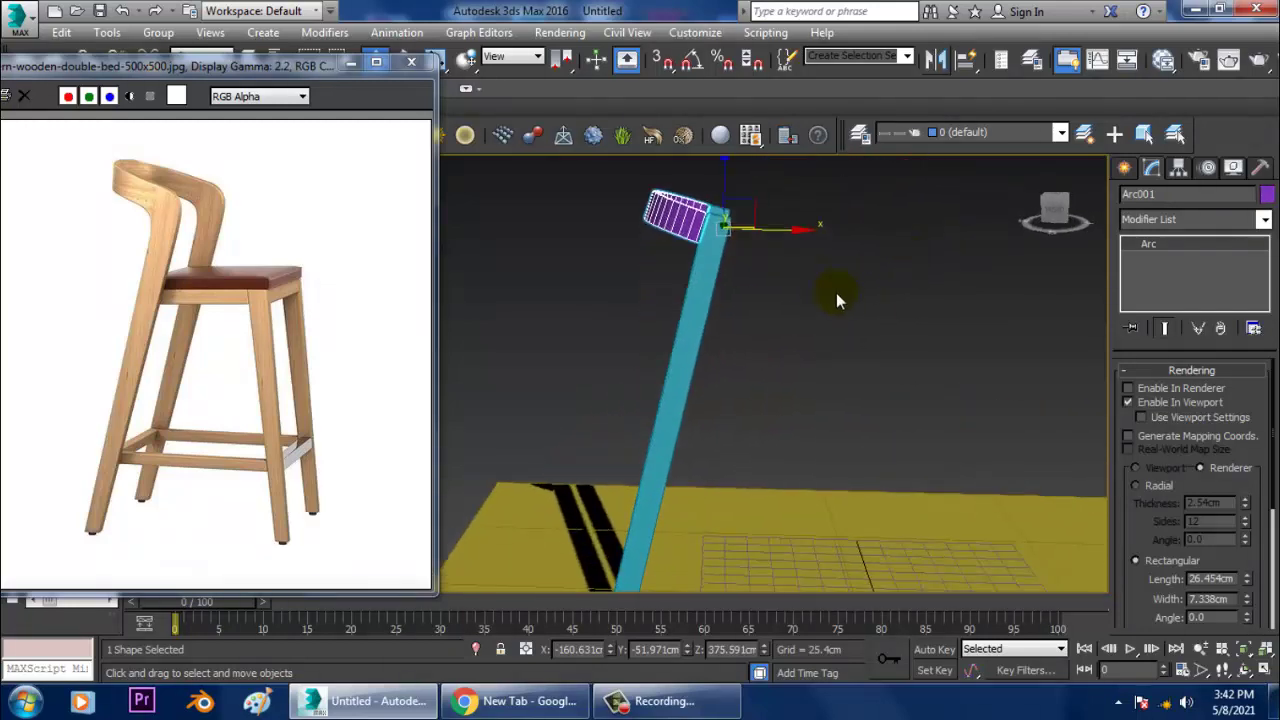
Step: Examine how the ends of the curved backrest meet the tops of both back legs
{"action": "scroll", "coordinate": [820, 335], "scroll_direction": "down", "scroll_amount": 4}
{"action": "middle_click_drag", "start_coordinate": [817, 340], "coordinate": [827, 300]}
{"action": "middle_click_drag", "start_coordinate": [768, 352], "coordinate": [782, 372], "text": "alt"}
{"action": "scroll", "coordinate": [785, 372], "scroll_direction": "up", "scroll_amount": 5}
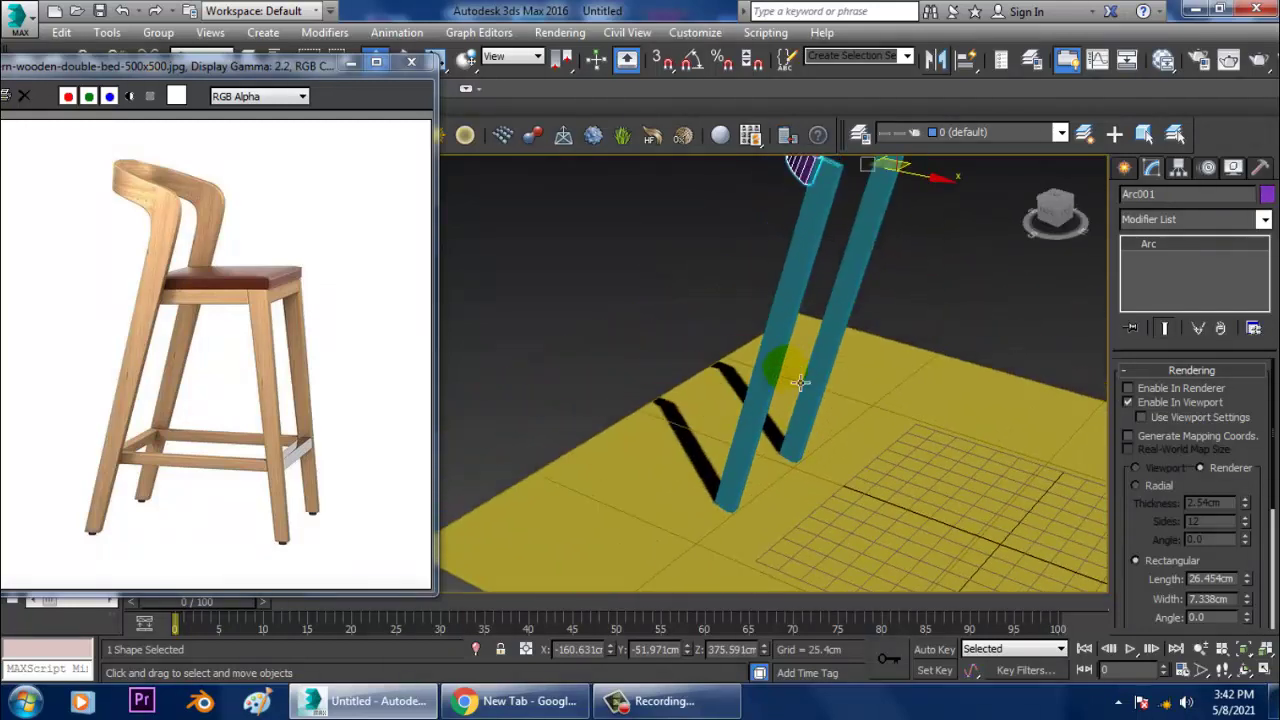
{"action": "middle_click_drag", "start_coordinate": [840, 275], "coordinate": [766, 368]}
{"action": "scroll", "coordinate": [804, 316], "scroll_direction": "up", "scroll_amount": 5}
{"action": "middle_click_drag", "start_coordinate": [804, 316], "coordinate": [706, 433]}
{"action": "scroll", "coordinate": [706, 433], "scroll_direction": "down", "scroll_amount": 3}
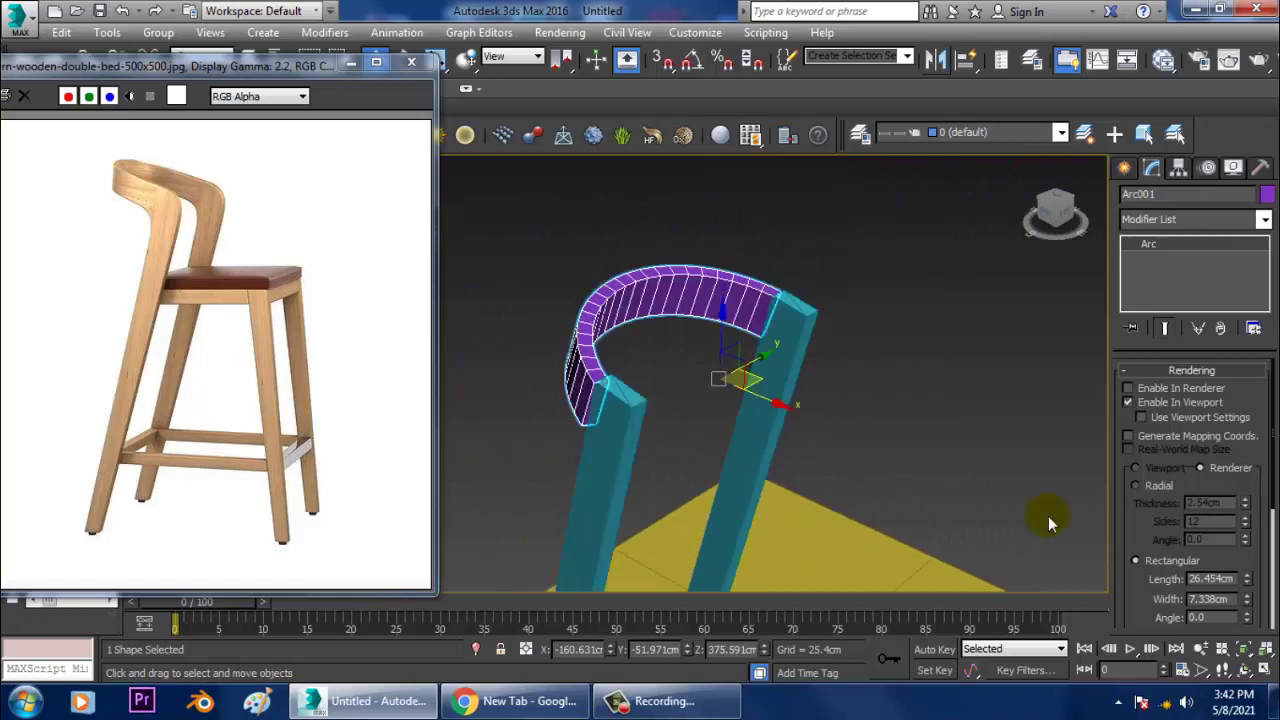
Step: Convert the backrest arc to an editable spline
{"action": "left_click_drag", "start_coordinate": [1150, 548], "coordinate": [1185, 273]}
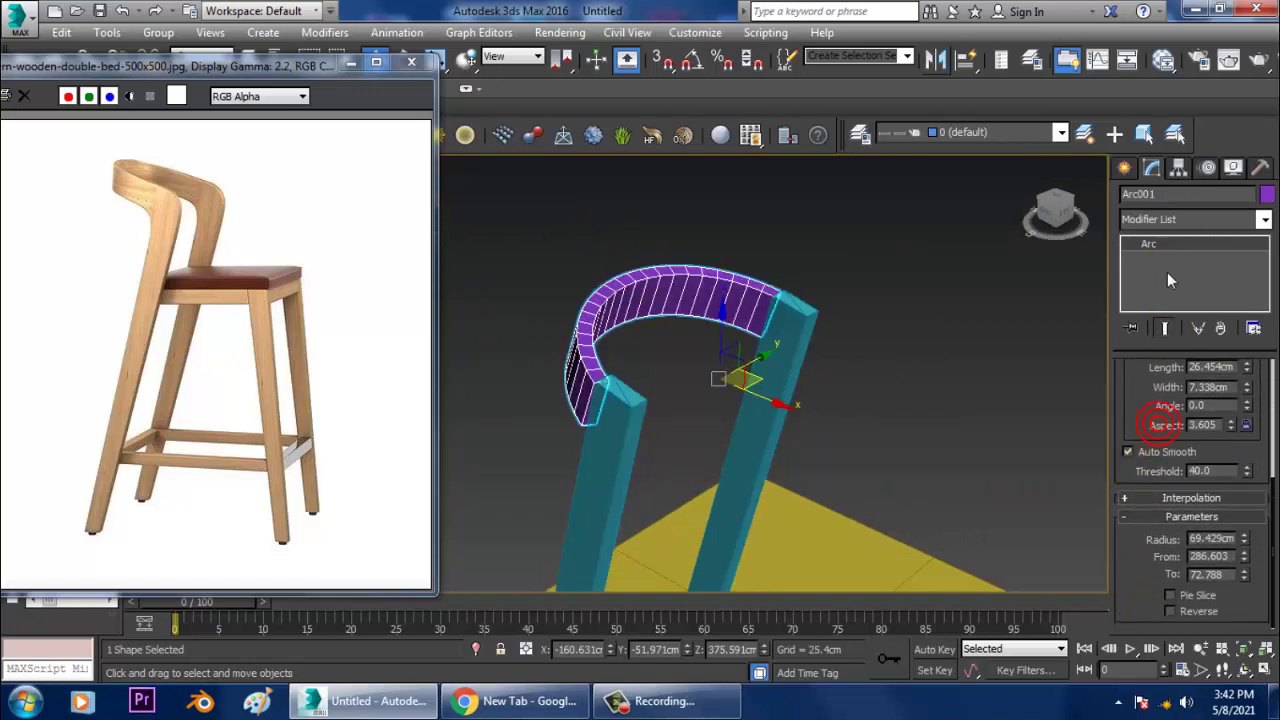
{"action": "right_click", "coordinate": [1170, 250]}
{"action": "left_click", "coordinate": [1200, 368]}
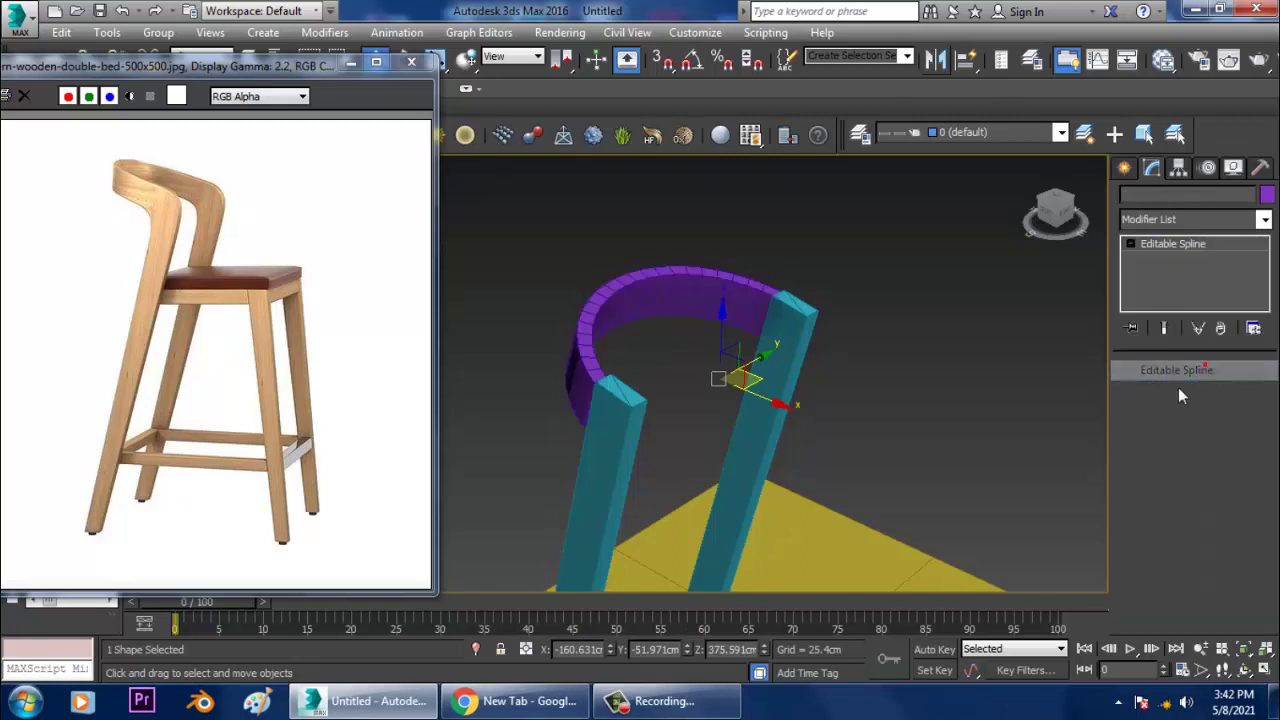
Step: Attach both back legs to the backrest spline as a single shape
{"action": "left_click_drag", "start_coordinate": [1173, 620], "coordinate": [1108, 241]}
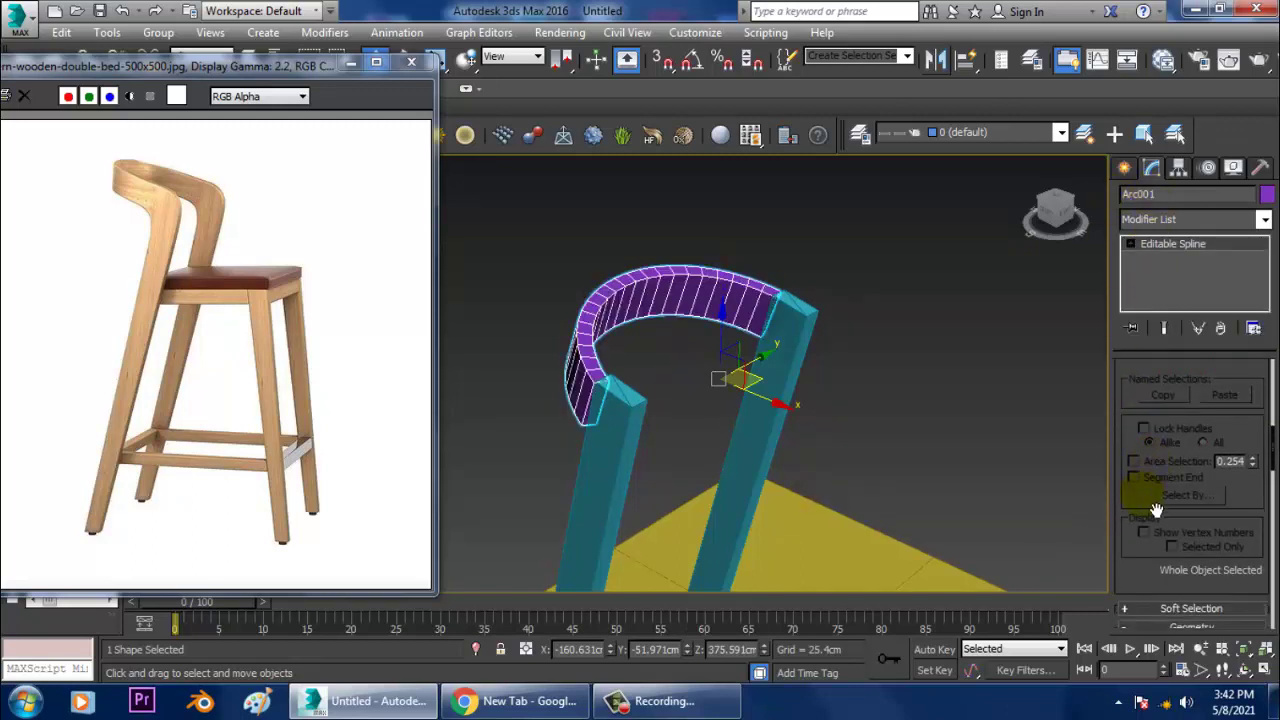
{"action": "left_click_drag", "start_coordinate": [1146, 578], "coordinate": [1177, 320]}
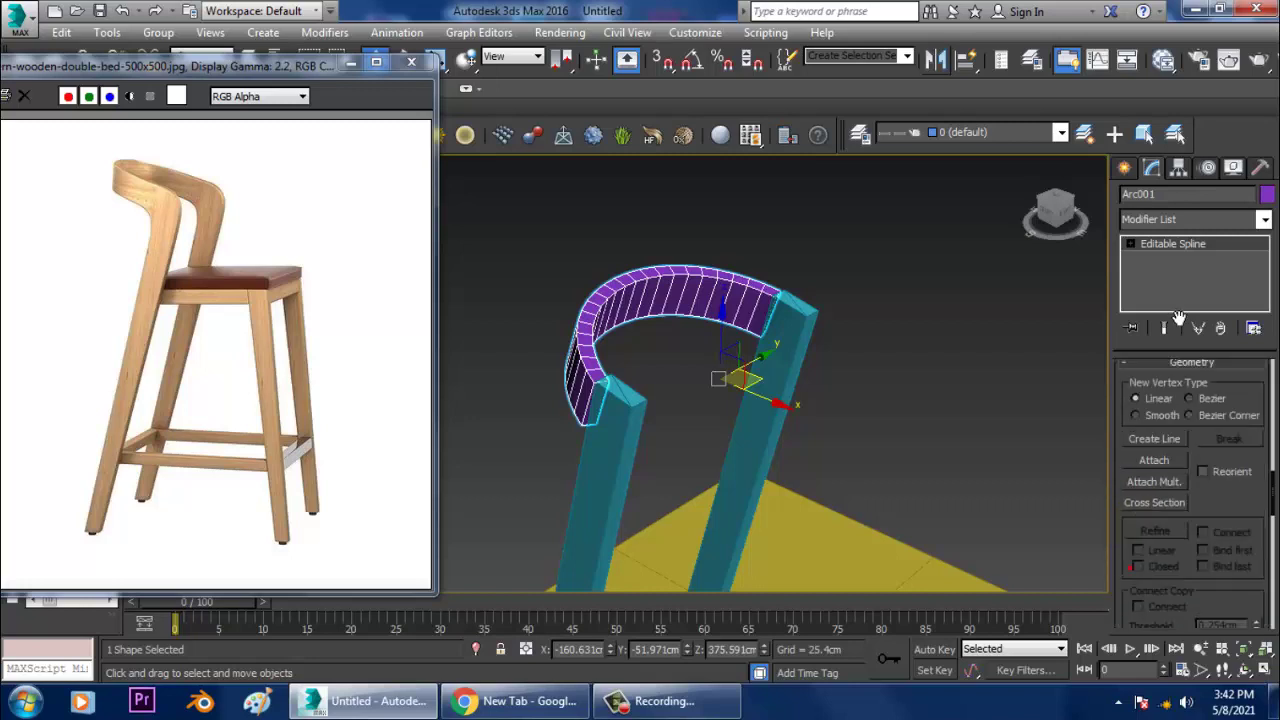
{"action": "left_click_drag", "start_coordinate": [1195, 423], "coordinate": [1179, 533]}
{"action": "left_click", "coordinate": [1163, 567]}
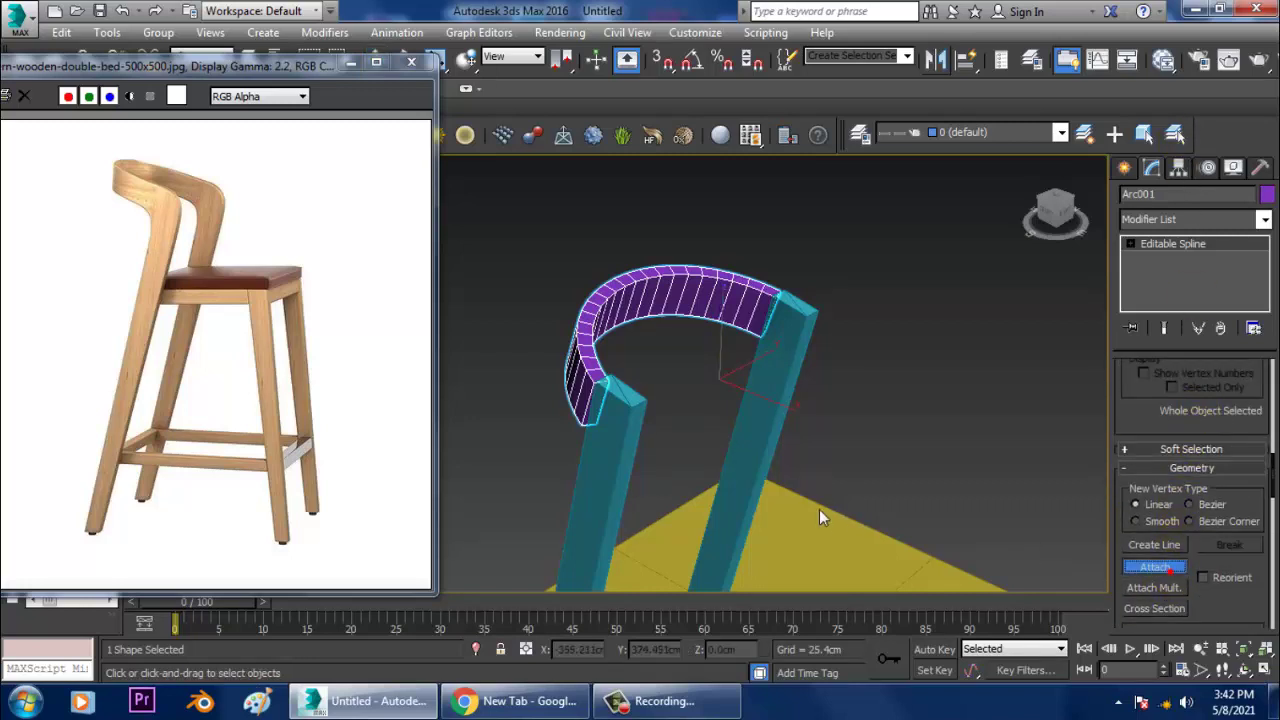
{"action": "left_click", "coordinate": [624, 456]}
{"action": "left_click", "coordinate": [786, 394]}
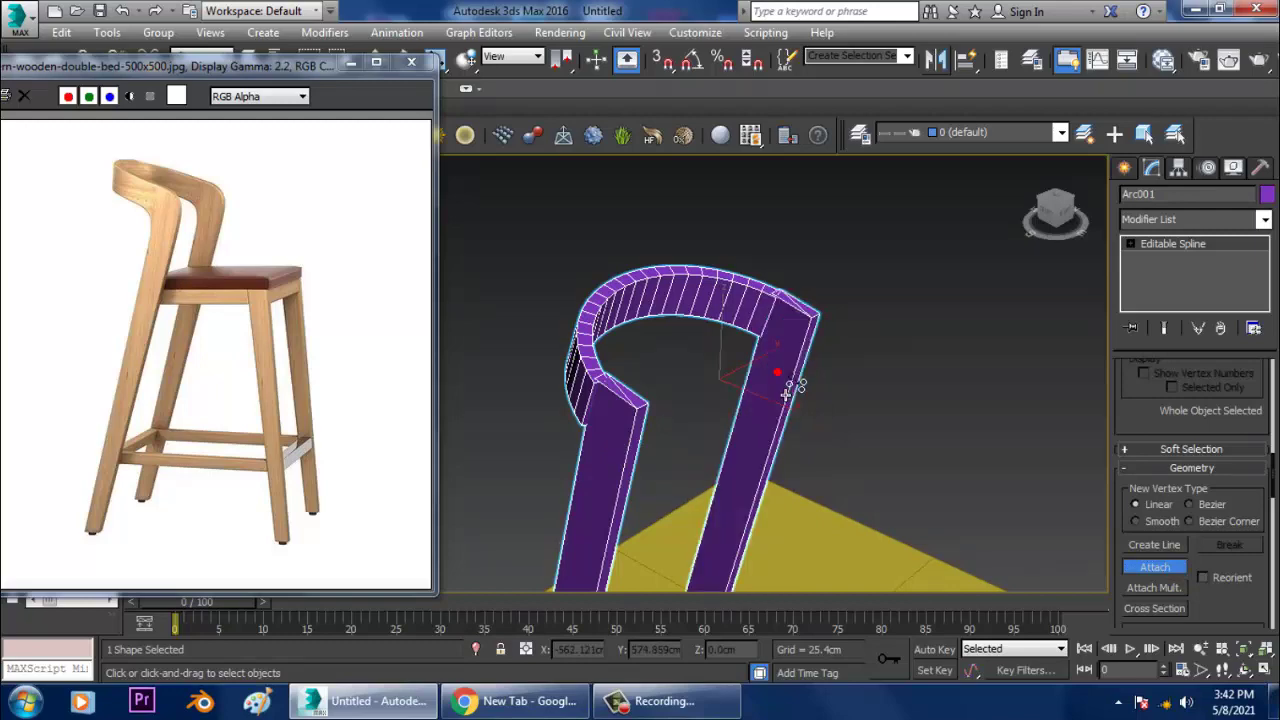
{"action": "middle_click_drag", "start_coordinate": [797, 386], "coordinate": [803, 354], "text": "alt"}
{"action": "right_click", "coordinate": [858, 340]}
Step: Fuse and weld the two vertices where the backrest meets the top of the near leg
{"action": "key", "text": "1"}
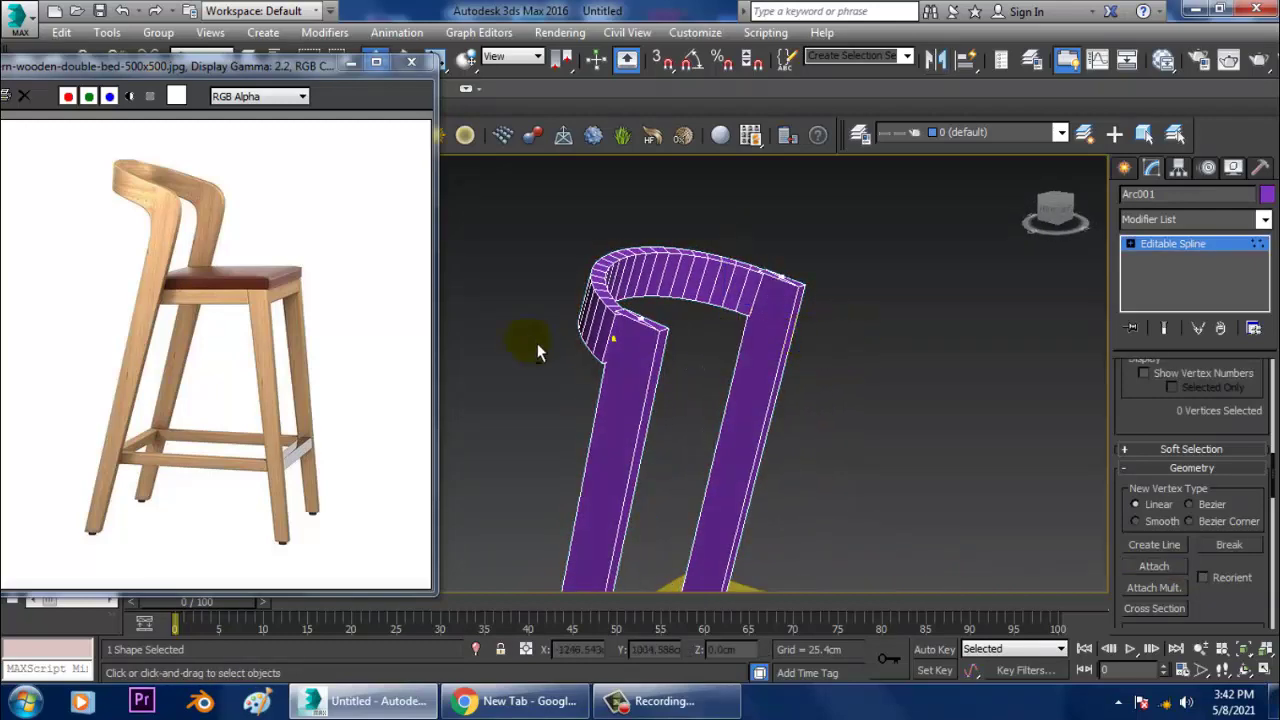
{"action": "middle_click_drag", "start_coordinate": [537, 346], "coordinate": [600, 348], "text": "alt"}
{"action": "left_click_drag", "start_coordinate": [643, 397], "coordinate": [645, 394]}
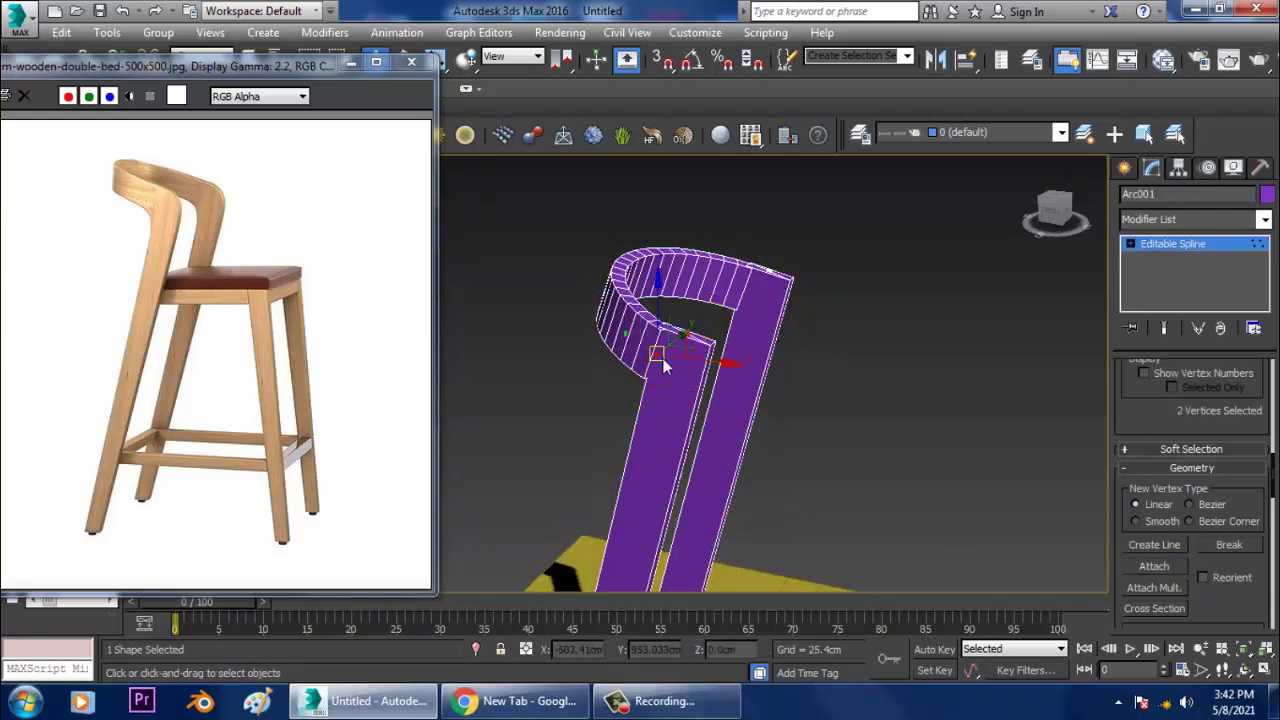
{"action": "right_click", "coordinate": [657, 352]}
{"action": "left_click", "coordinate": [627, 514]}
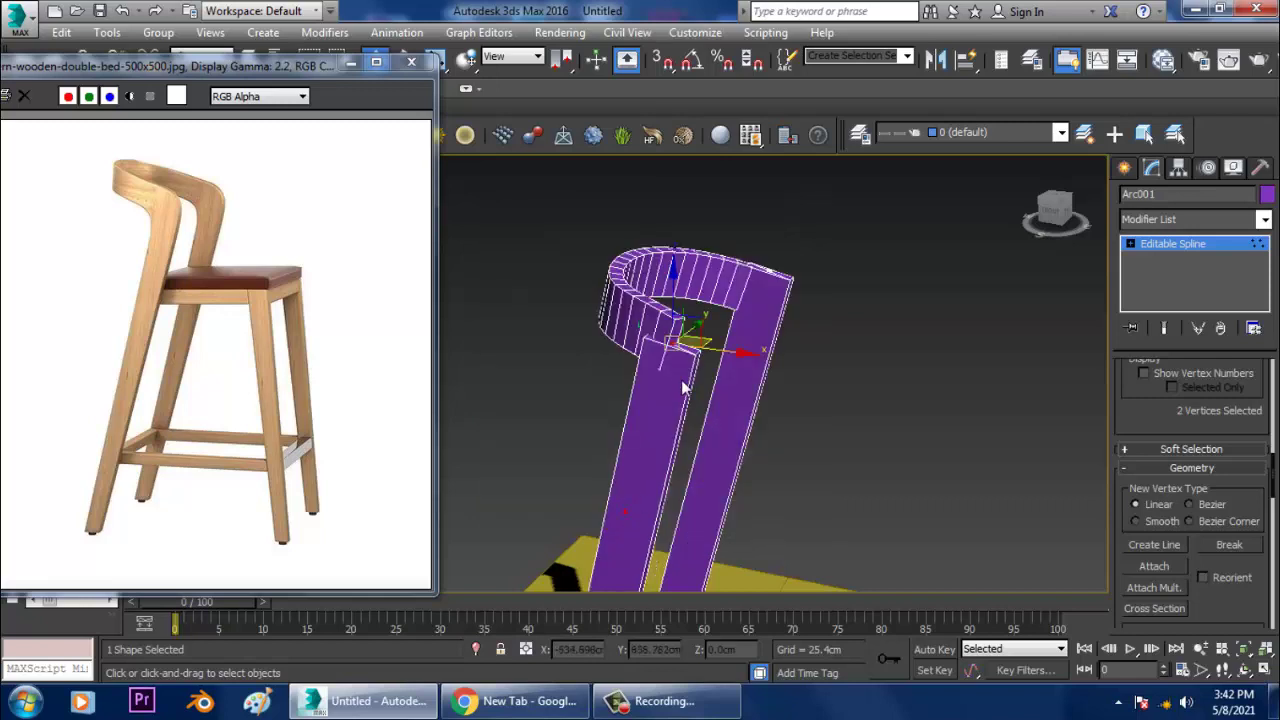
{"action": "right_click", "coordinate": [662, 350]}
{"action": "left_click", "coordinate": [648, 499]}
Step: Fuse and weld the two vertices where the backrest meets the top of the far leg
{"action": "middle_click_drag", "start_coordinate": [648, 503], "coordinate": [778, 387], "text": "alt"}
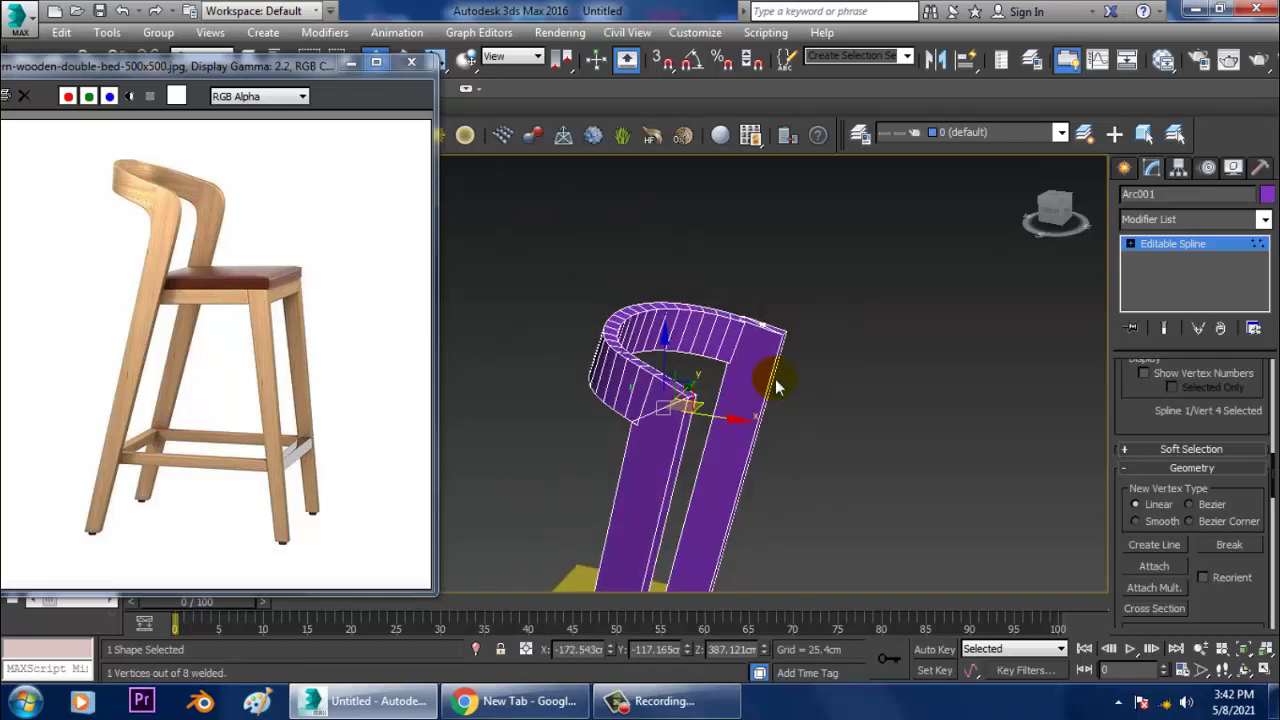
{"action": "left_click_drag", "start_coordinate": [720, 290], "coordinate": [772, 340]}
{"action": "right_click", "coordinate": [750, 325]}
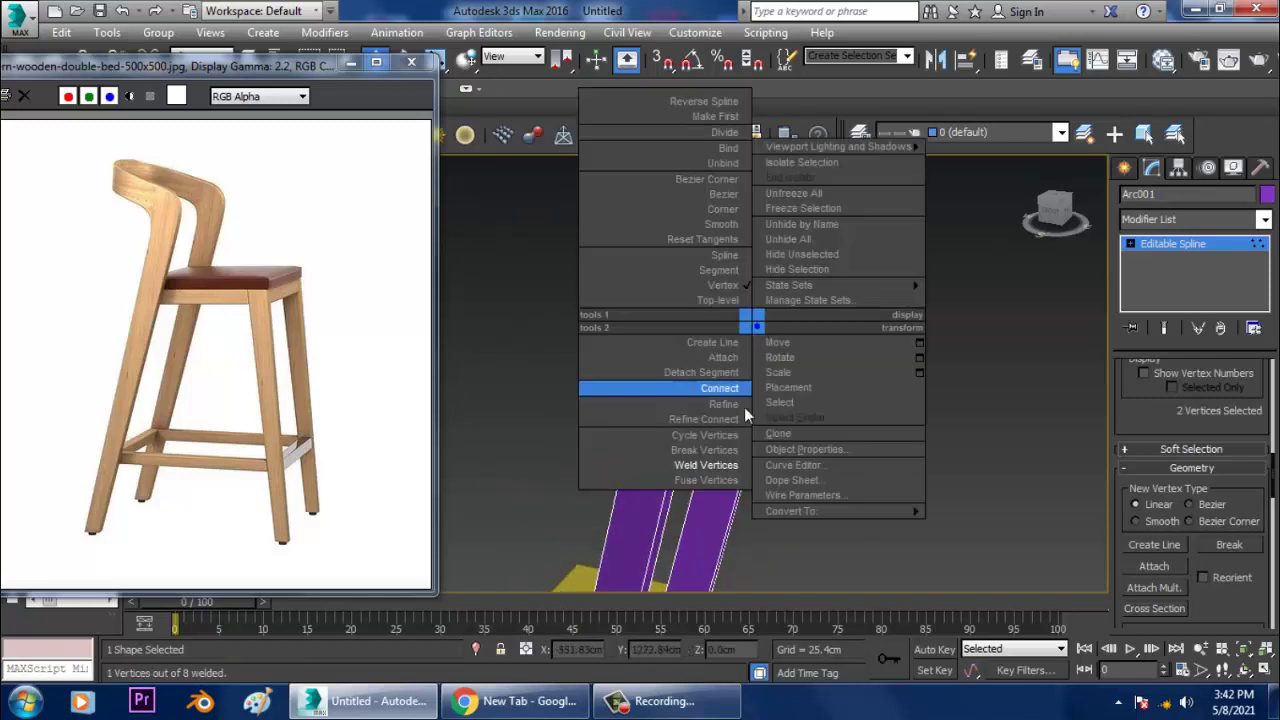
{"action": "left_click", "coordinate": [733, 479]}
{"action": "right_click", "coordinate": [738, 337]}
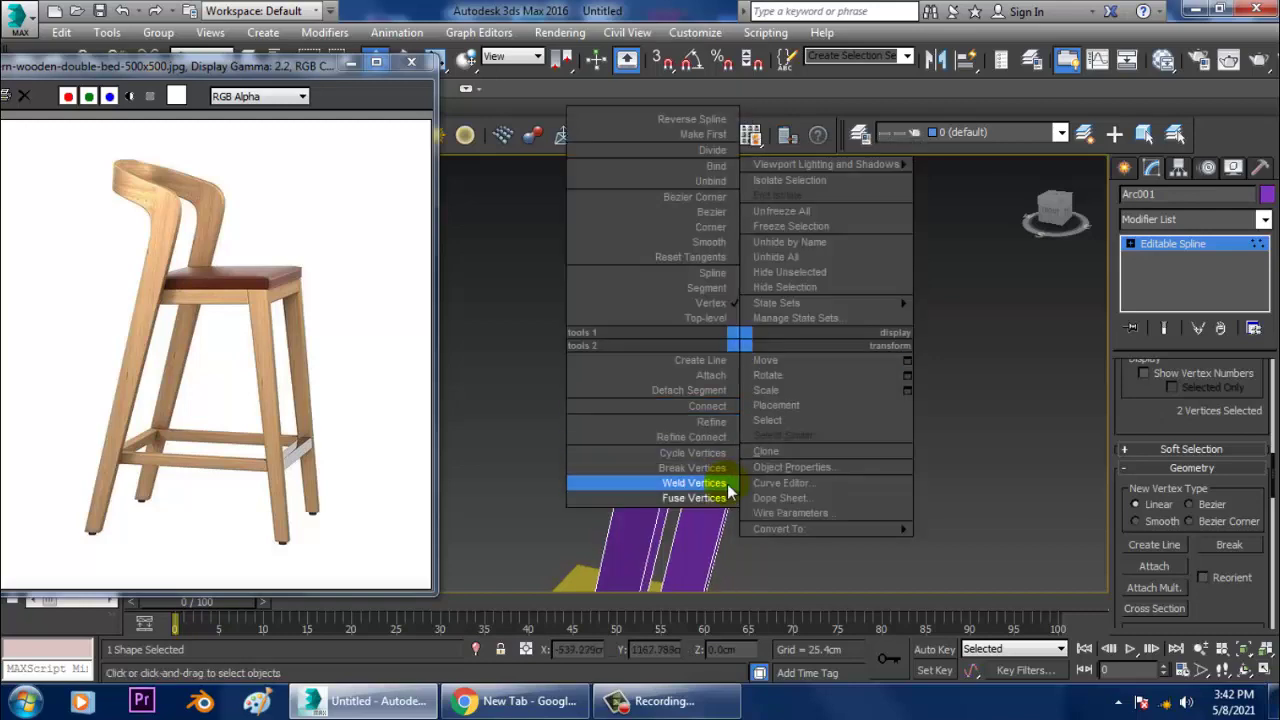
{"action": "left_click", "coordinate": [729, 480]}
Step: Inspect the far leg's welded joint up close and undo the last change
{"action": "middle_click_drag", "start_coordinate": [766, 476], "coordinate": [781, 377], "text": "alt"}
{"action": "scroll", "coordinate": [720, 312], "scroll_direction": "up", "scroll_amount": 5}
{"action": "key", "text": "z"}
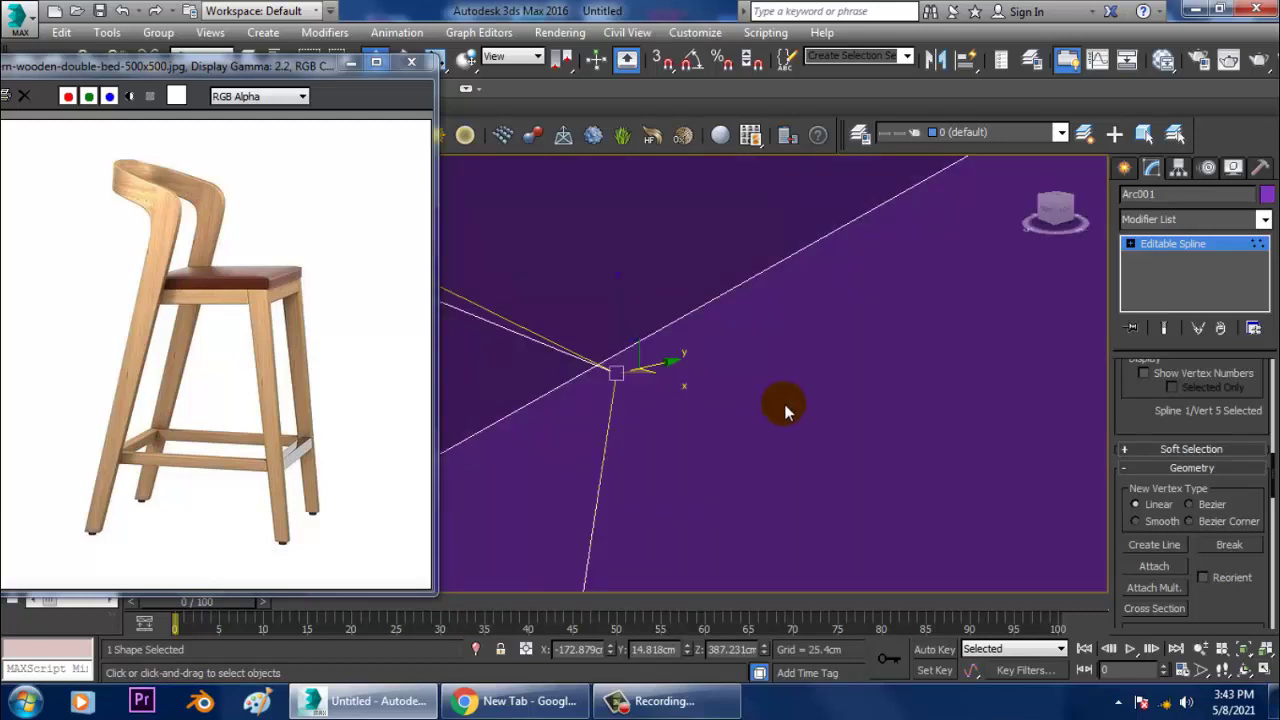
{"action": "middle_click_drag", "start_coordinate": [760, 391], "coordinate": [888, 383]}
{"action": "middle_click_drag", "start_coordinate": [888, 383], "coordinate": [810, 377], "text": "alt"}
{"action": "scroll", "coordinate": [777, 385], "scroll_direction": "down", "scroll_amount": 4}
{"action": "scroll", "coordinate": [777, 385], "scroll_direction": "down", "scroll_amount": 2}
{"action": "scroll", "coordinate": [588, 390], "scroll_direction": "down", "scroll_amount": 3}
{"action": "key", "text": "ctrl+z"}
{"action": "middle_click_drag", "start_coordinate": [722, 403], "coordinate": [799, 403], "text": "alt"}
Step: In the front view, try to move the bottom vertices of both back legs upward, and undo the move
{"action": "key", "text": "alt+w"}
{"action": "key", "text": "alt+w"}
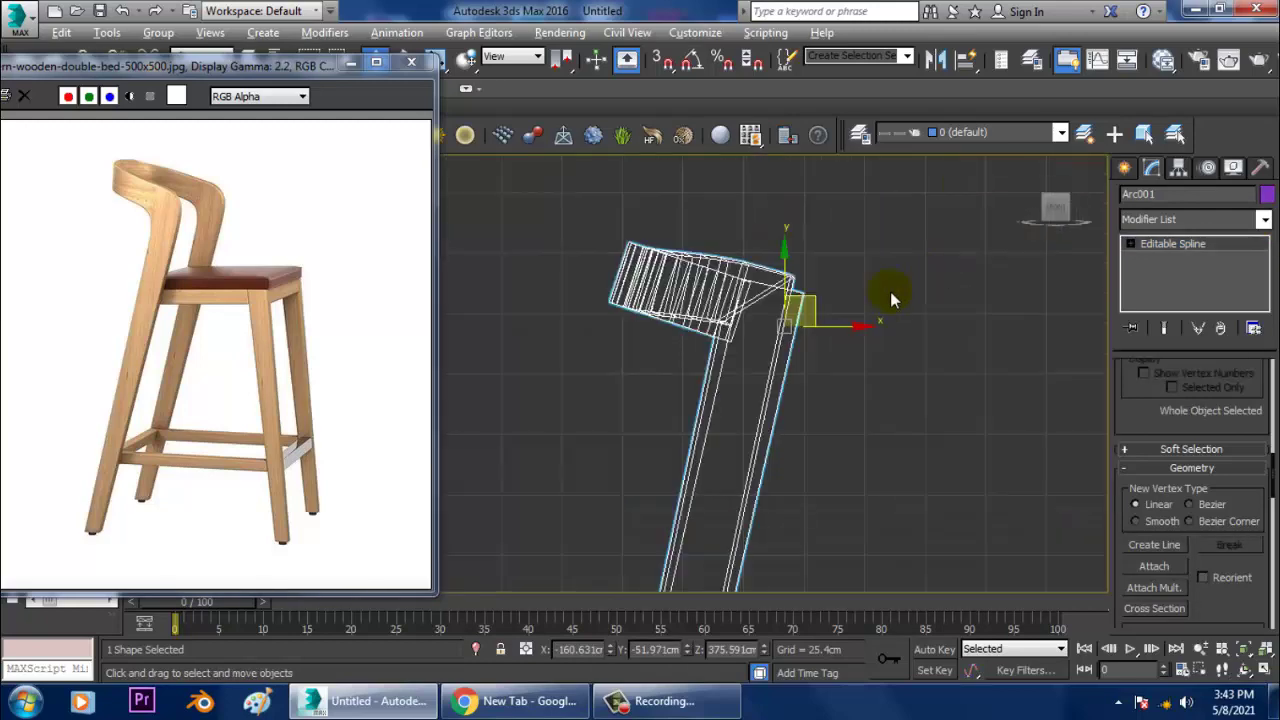
{"action": "scroll", "coordinate": [880, 330], "scroll_direction": "down", "scroll_amount": 4}
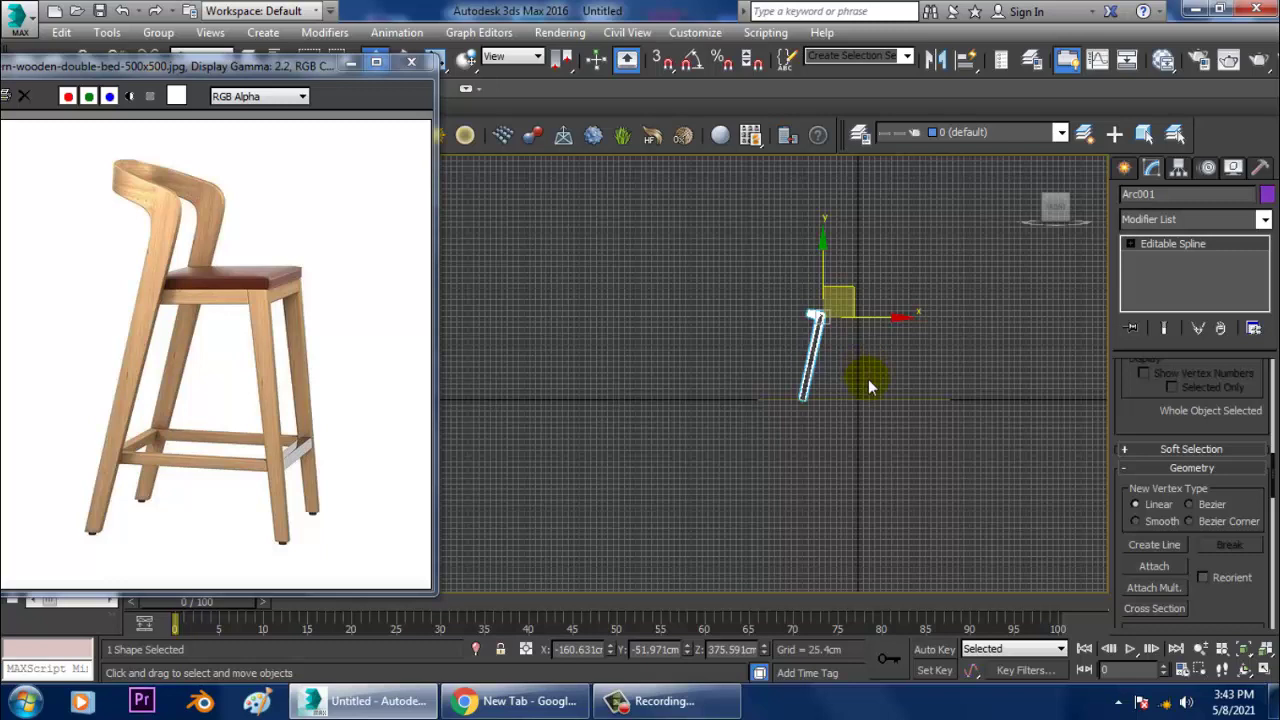
{"action": "scroll", "coordinate": [822, 379], "scroll_direction": "up", "scroll_amount": 5}
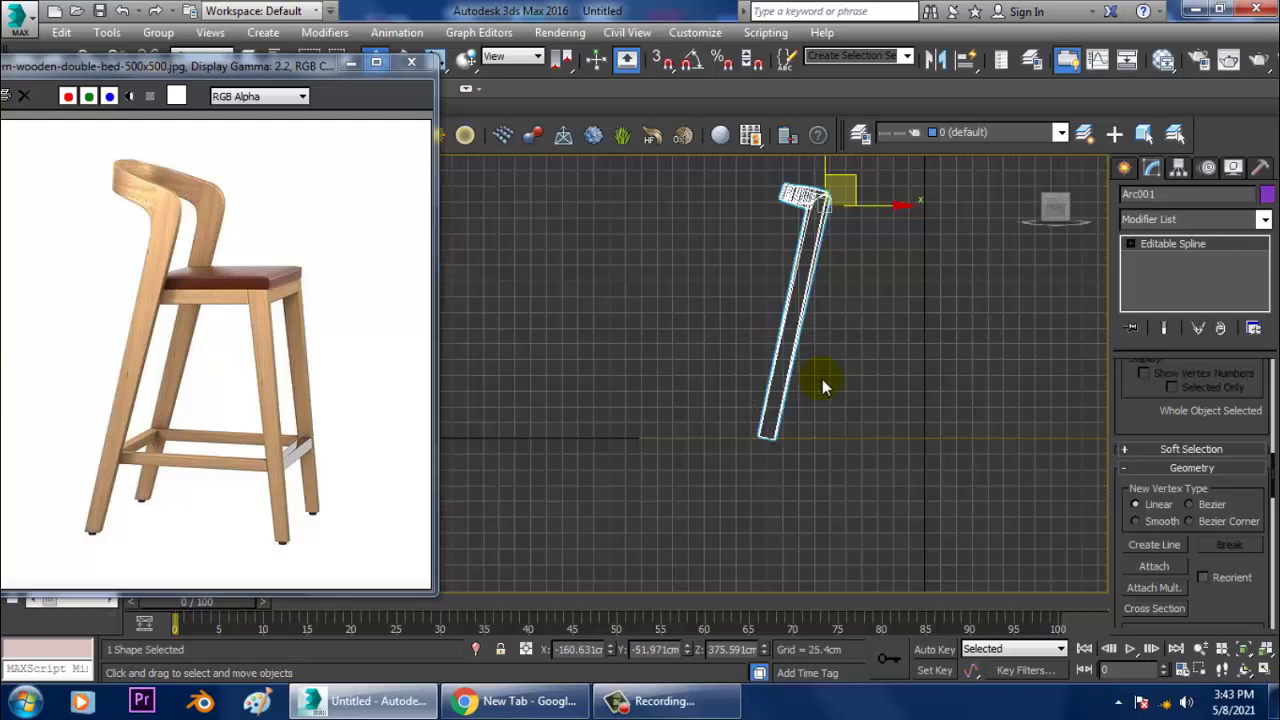
{"action": "key", "text": "1"}
{"action": "left_click_drag", "start_coordinate": [711, 403], "coordinate": [824, 458]}
{"action": "scroll", "coordinate": [825, 447], "scroll_direction": "up", "scroll_amount": 2}
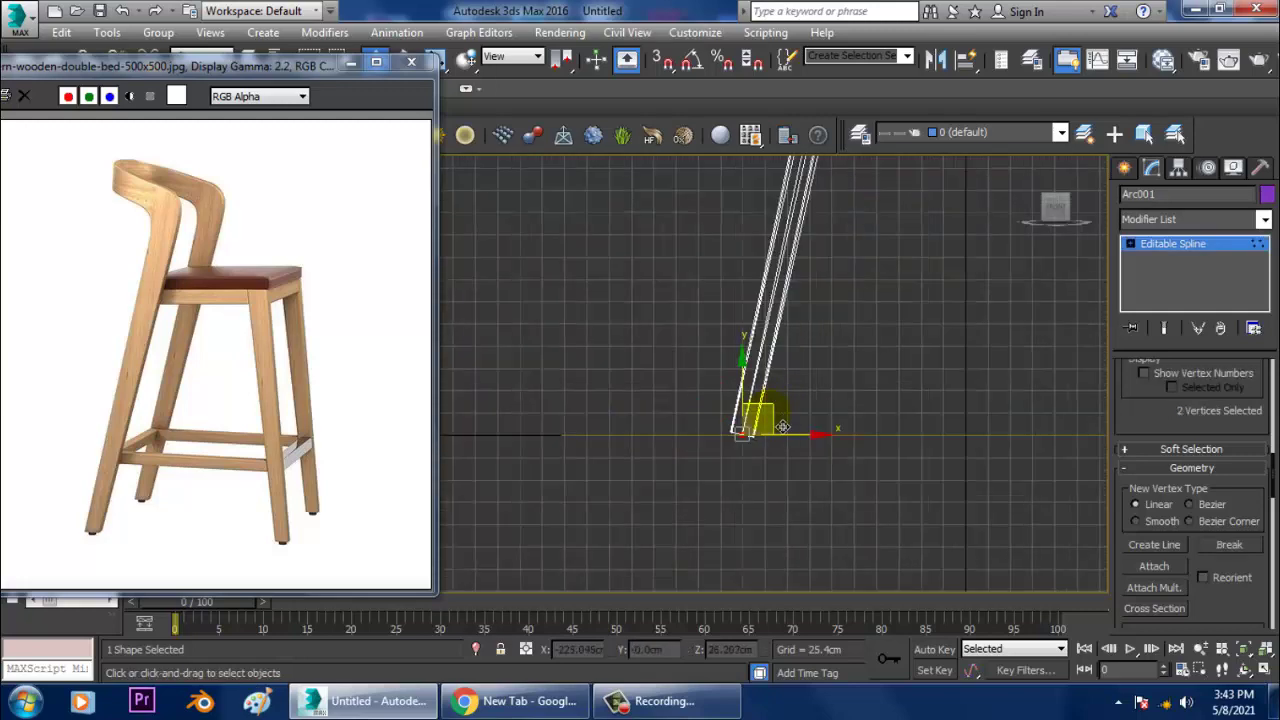
{"action": "left_click_drag", "start_coordinate": [768, 412], "coordinate": [776, 331]}
{"action": "middle_click_drag", "start_coordinate": [807, 307], "coordinate": [783, 507]}
{"action": "middle_click_drag", "start_coordinate": [783, 450], "coordinate": [800, 347]}
{"action": "key", "text": "ctrl+z"}
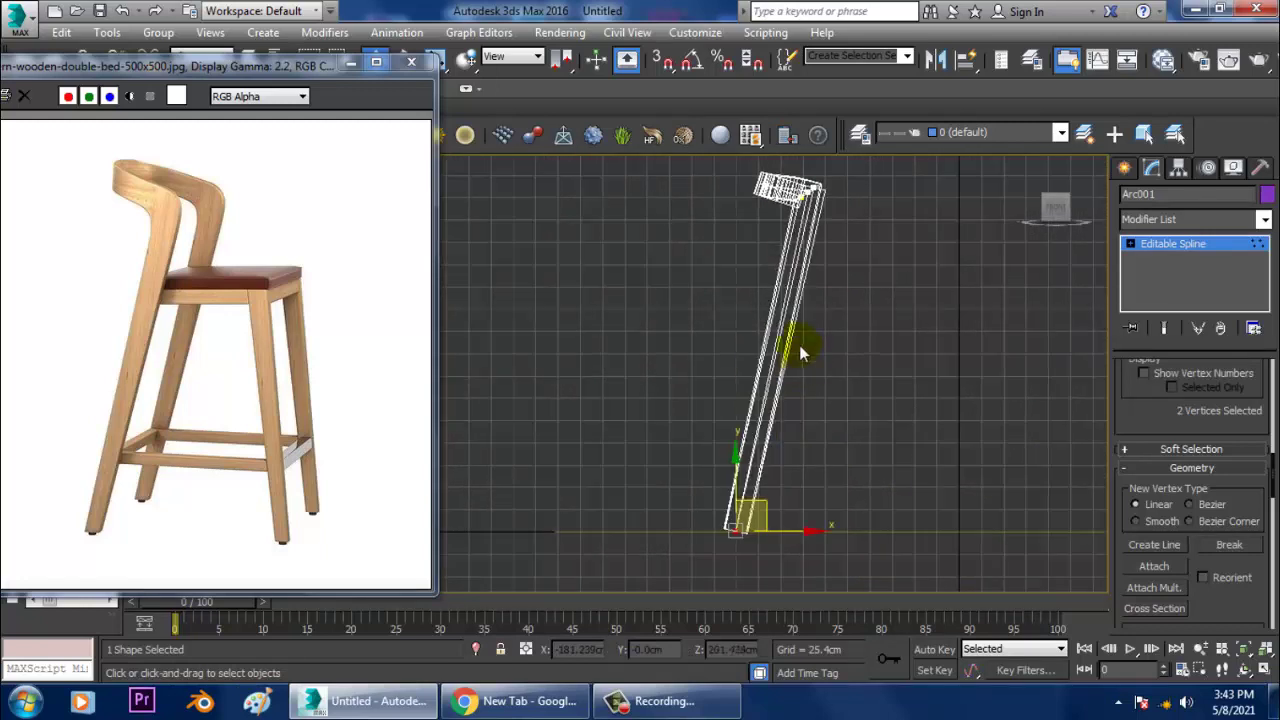
Step: Convert the joined legs and backrest spline to an editable poly
{"action": "right_click", "coordinate": [750, 282]}
{"action": "mouse_move", "coordinate": [830, 470]}
{"action": "left_click", "coordinate": [980, 500]}
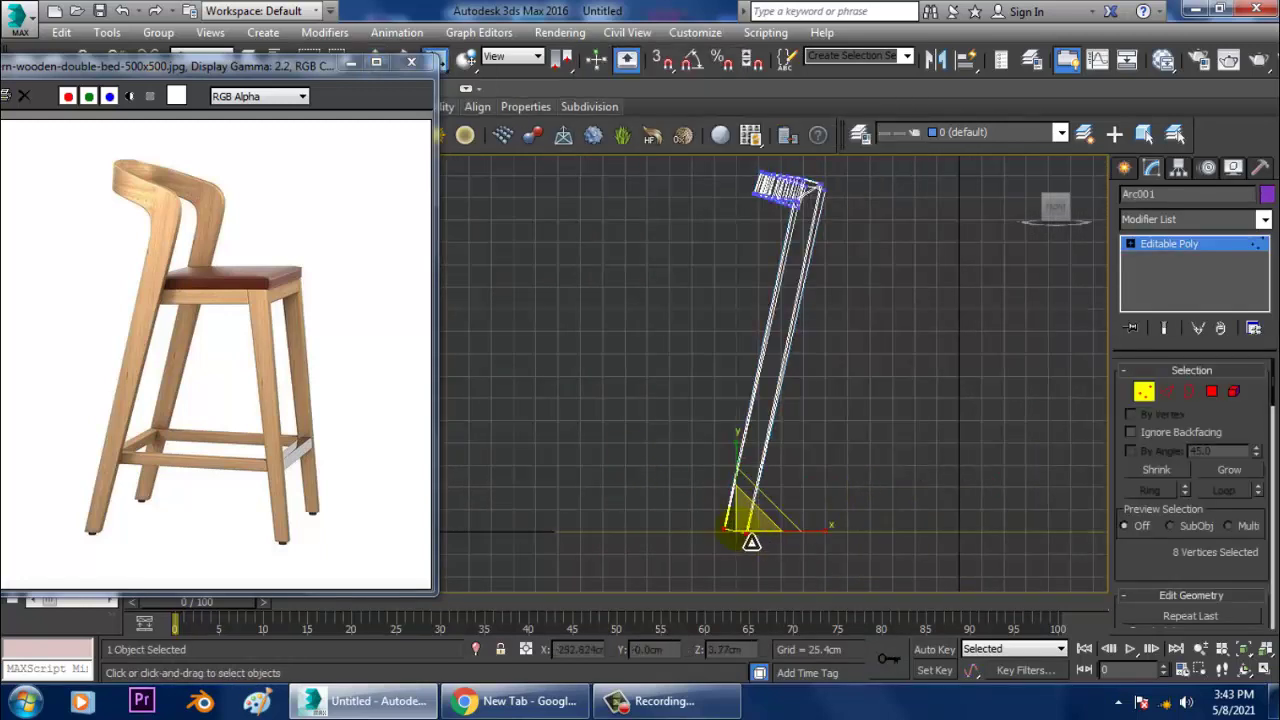
Step: Scale the bottom vertices of both back legs closer together and raise them slightly to shorten the legs
{"action": "left_click_drag", "start_coordinate": [751, 541], "coordinate": [808, 603]}
{"action": "key", "text": "w"}
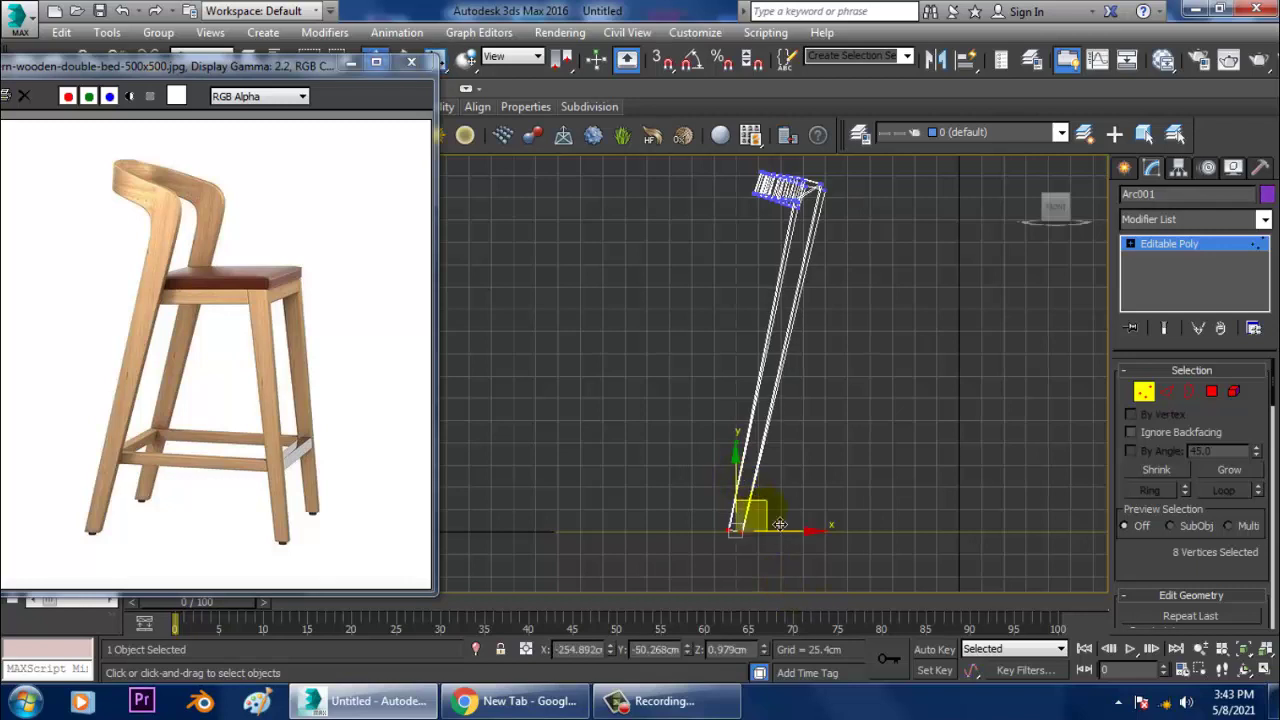
{"action": "mouse_move", "coordinate": [791, 490]}
{"action": "left_mouse_down"}
{"action": "mouse_move", "coordinate": [797, 445]}
{"action": "mouse_move", "coordinate": [785, 482]}
{"action": "left_mouse_up"}
Step: Select all vertices of the chair frame in the front view and lower them until the feet meet the ground line
{"action": "middle_click_drag", "start_coordinate": [834, 333], "coordinate": [834, 396]}
{"action": "left_click_drag", "start_coordinate": [658, 210], "coordinate": [972, 636]}
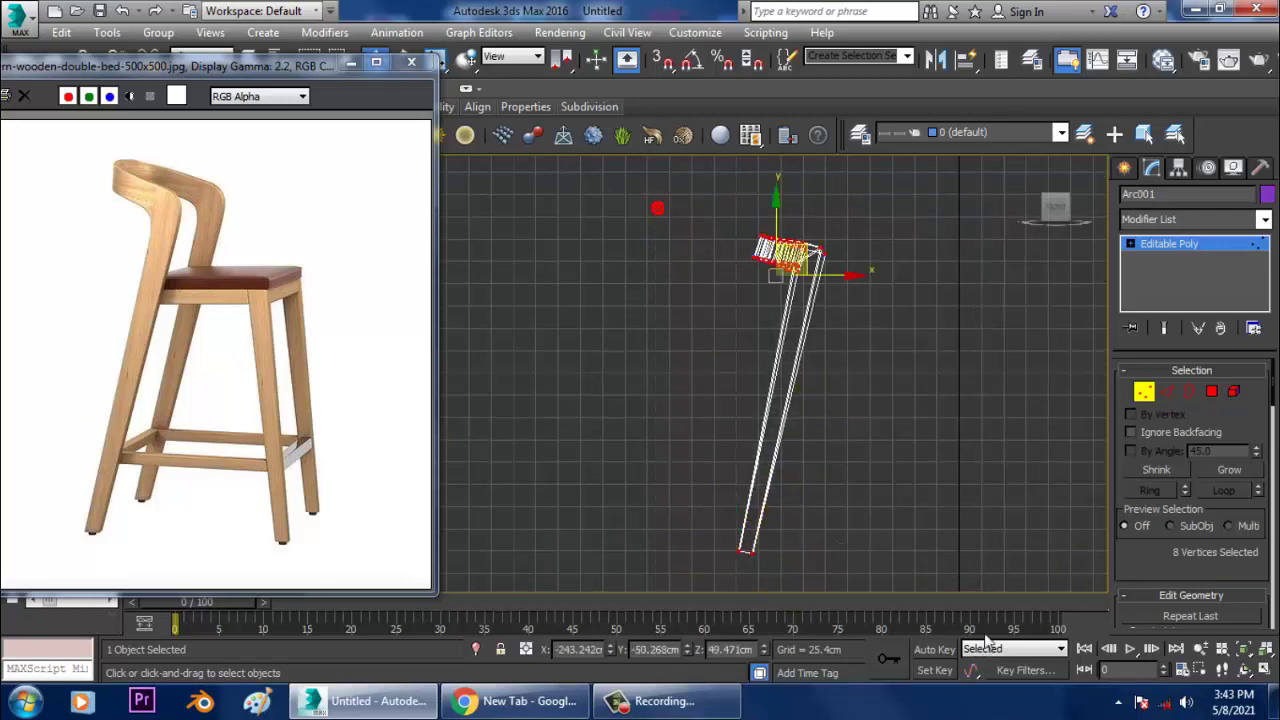
{"action": "left_click_drag", "start_coordinate": [792, 230], "coordinate": [794, 274]}
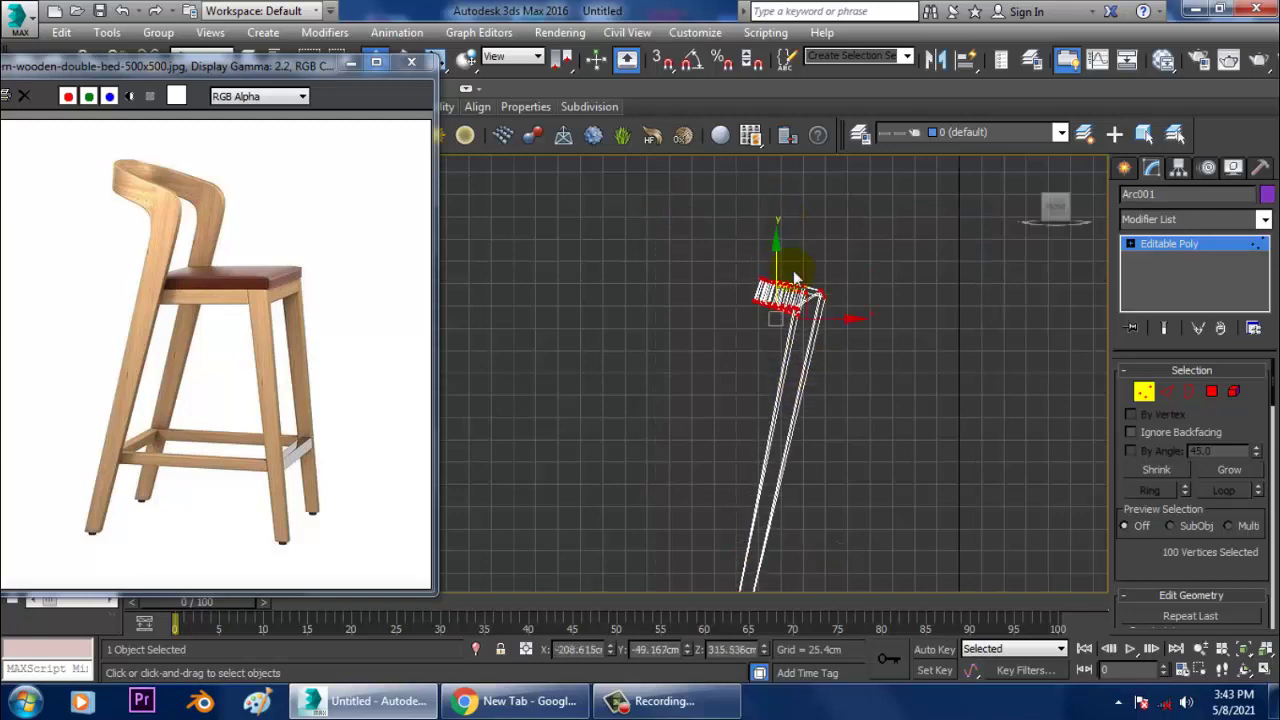
{"action": "middle_click_drag", "start_coordinate": [840, 312], "coordinate": [829, 349]}
{"action": "scroll", "coordinate": [829, 350], "scroll_direction": "up", "scroll_amount": 4}
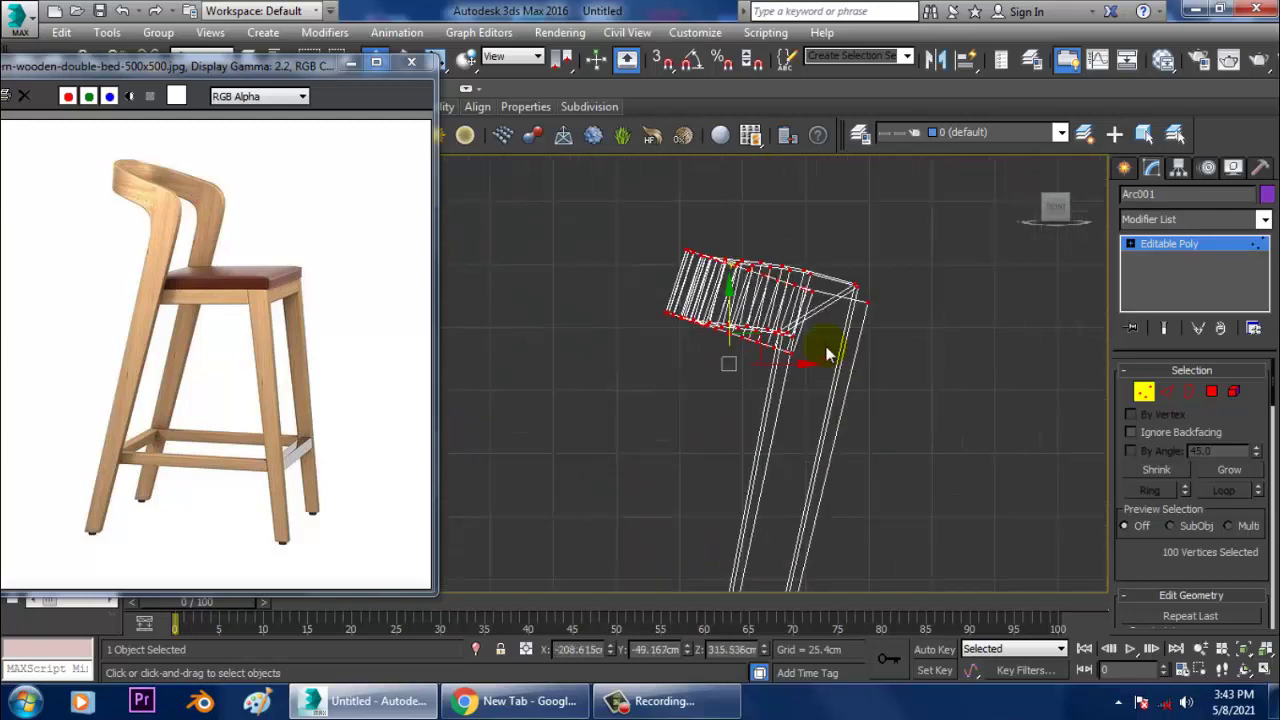
{"action": "middle_click_drag", "start_coordinate": [900, 322], "coordinate": [896, 347]}
Step: Spread the back legs by moving each leg's four bottom vertices outward along the Y axis in the perspective view
{"action": "key", "text": "alt+w"}
{"action": "middle_click_drag", "start_coordinate": [890, 430], "coordinate": [722, 380]}
{"action": "key", "text": "alt+w"}
{"action": "left_click_drag", "start_coordinate": [897, 575], "coordinate": [896, 576]}
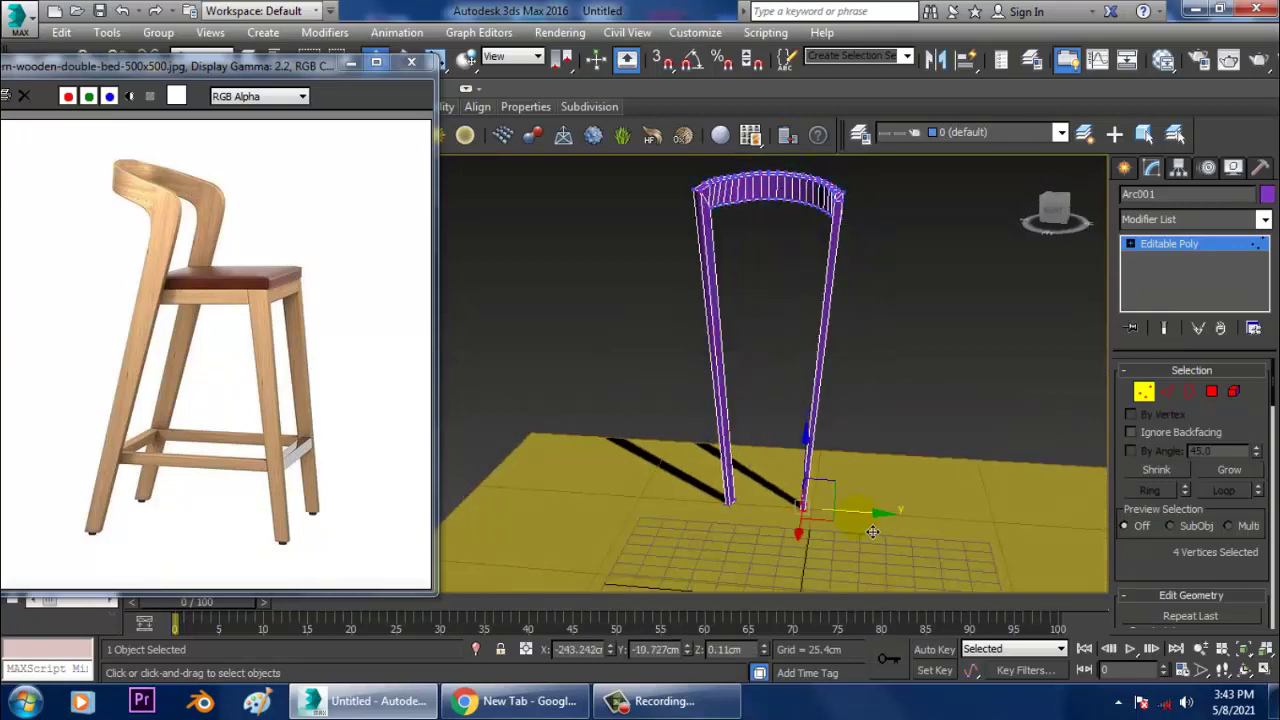
{"action": "left_click_drag", "start_coordinate": [873, 530], "coordinate": [906, 527]}
{"action": "middle_click_drag", "start_coordinate": [855, 470], "coordinate": [920, 456], "text": "alt"}
{"action": "left_click_drag", "start_coordinate": [735, 512], "coordinate": [778, 556]}
{"action": "middle_click_drag", "start_coordinate": [818, 532], "coordinate": [780, 535], "text": "alt"}
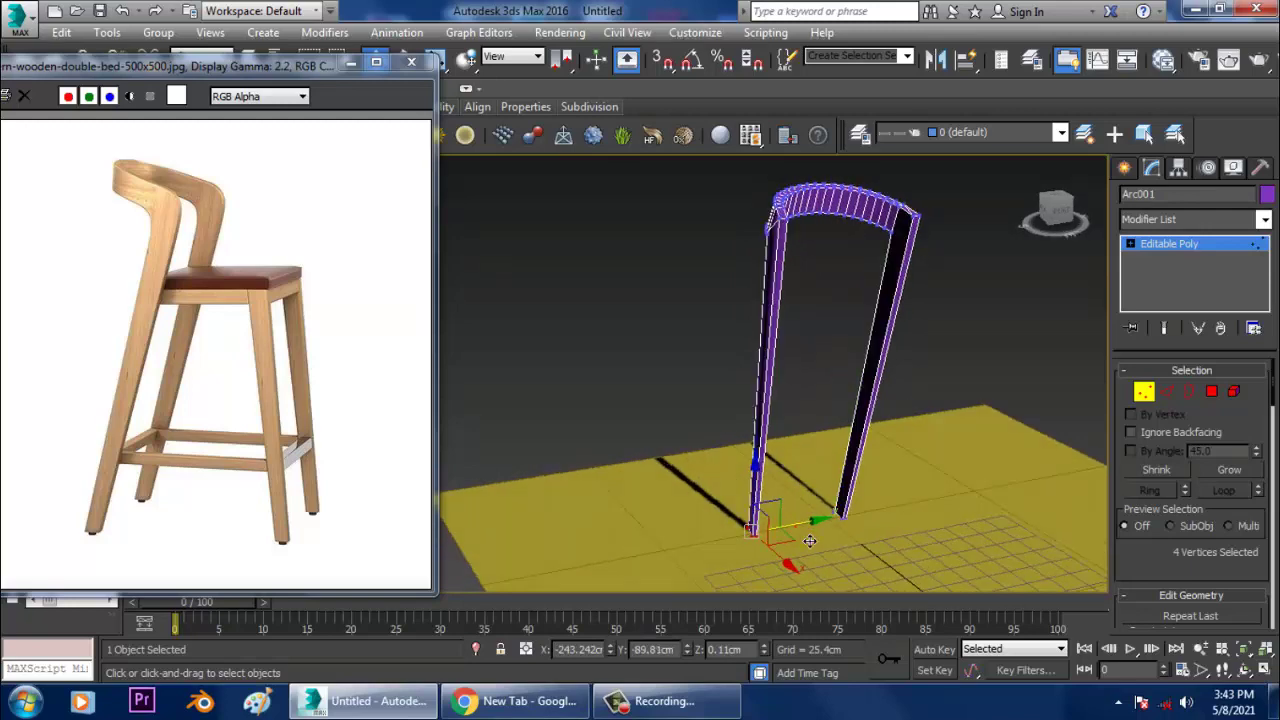
{"action": "left_click_drag", "start_coordinate": [809, 540], "coordinate": [800, 538]}
{"action": "middle_click_drag", "start_coordinate": [800, 538], "coordinate": [895, 479], "text": "alt"}
Step: In the front view, flatten the bottom vertices of both back legs to a level foot by scaling them vertically
{"action": "key", "text": "alt+w"}
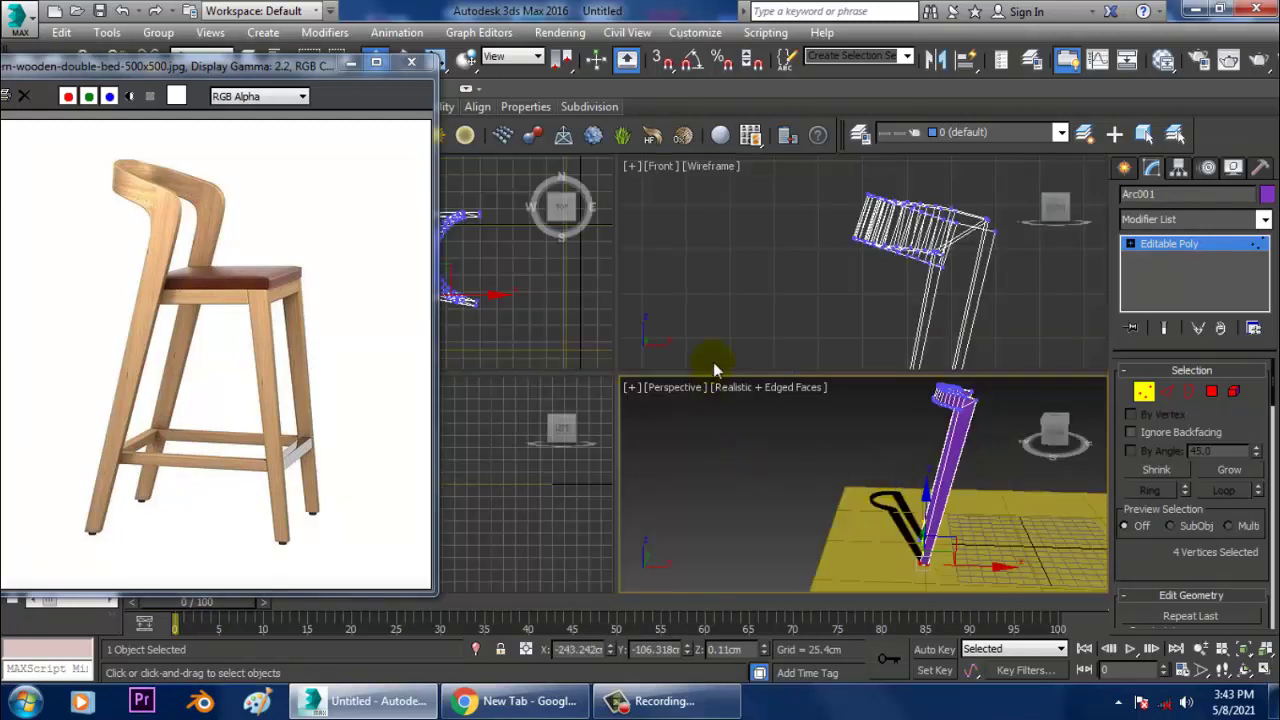
{"action": "middle_click_drag", "start_coordinate": [736, 345], "coordinate": [683, 328]}
{"action": "key", "text": "alt+w"}
{"action": "key", "text": "z"}
{"action": "scroll", "coordinate": [706, 306], "scroll_direction": "down", "scroll_amount": 5}
{"action": "middle_click_drag", "start_coordinate": [858, 349], "coordinate": [763, 470]}
{"action": "scroll", "coordinate": [763, 470], "scroll_direction": "down", "scroll_amount": 10}
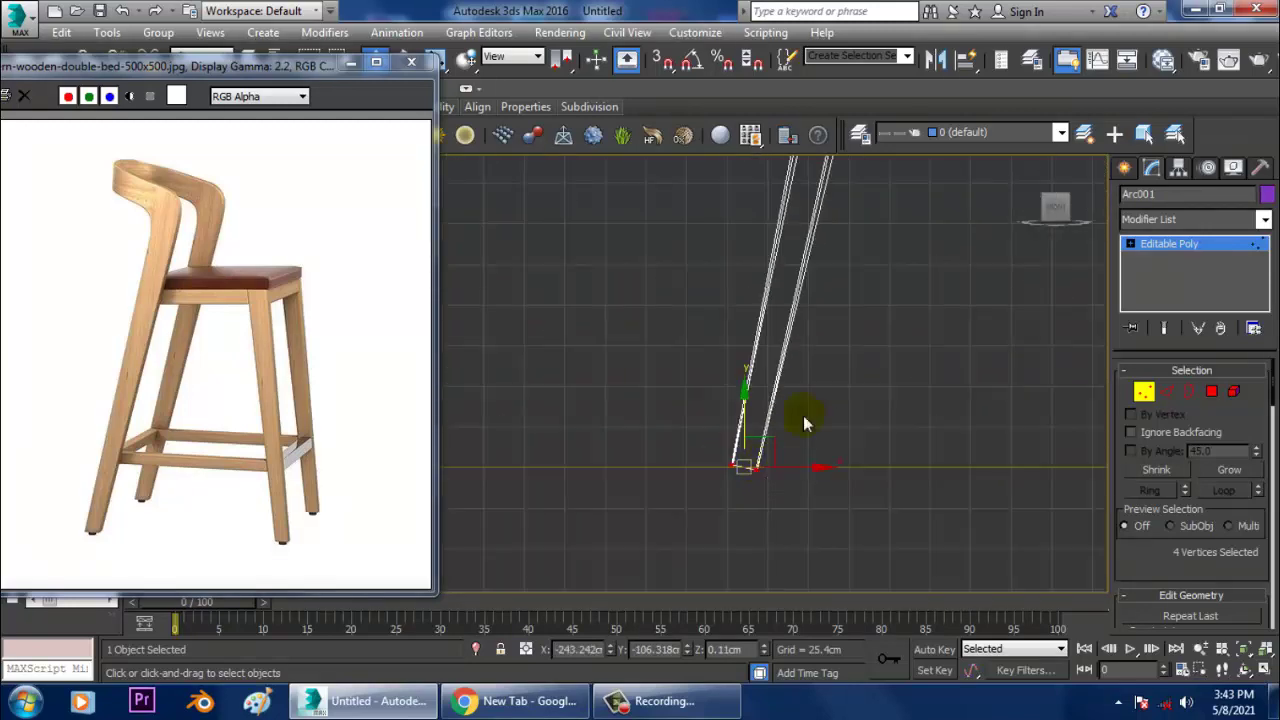
{"action": "middle_click_drag", "start_coordinate": [803, 415], "coordinate": [739, 439]}
{"action": "scroll", "coordinate": [766, 366], "scroll_direction": "down", "scroll_amount": 5}
{"action": "scroll", "coordinate": [763, 337], "scroll_direction": "up", "scroll_amount": 5}
{"action": "middle_click_drag", "start_coordinate": [763, 337], "coordinate": [793, 272]}
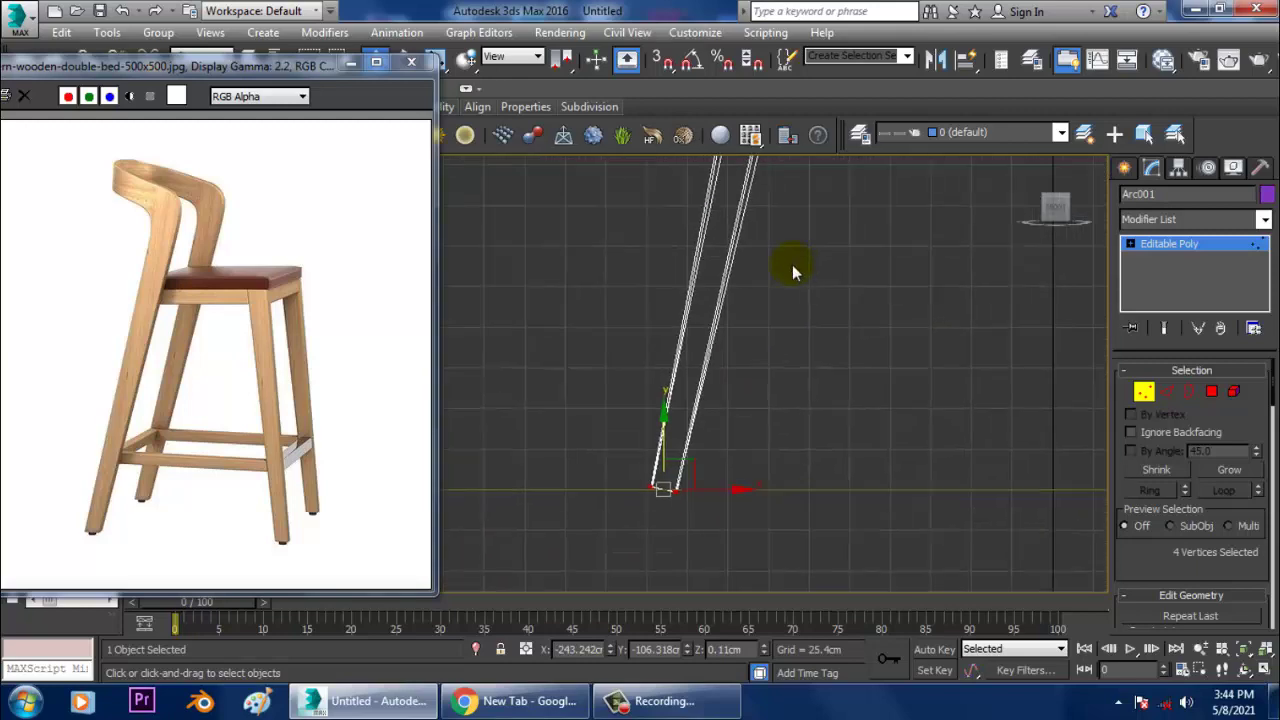
{"action": "key", "text": "r"}
{"action": "left_click_drag", "start_coordinate": [666, 409], "coordinate": [696, 534]}
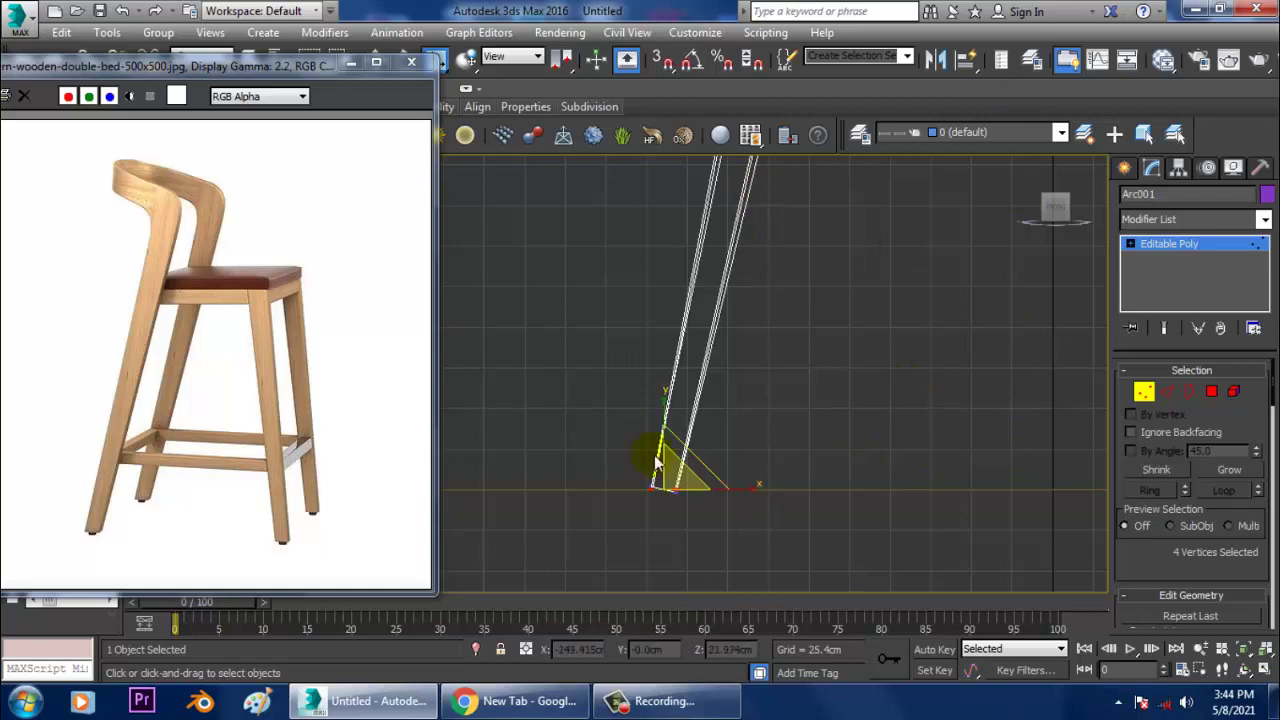
{"action": "left_click_drag", "start_coordinate": [648, 456], "coordinate": [772, 432]}
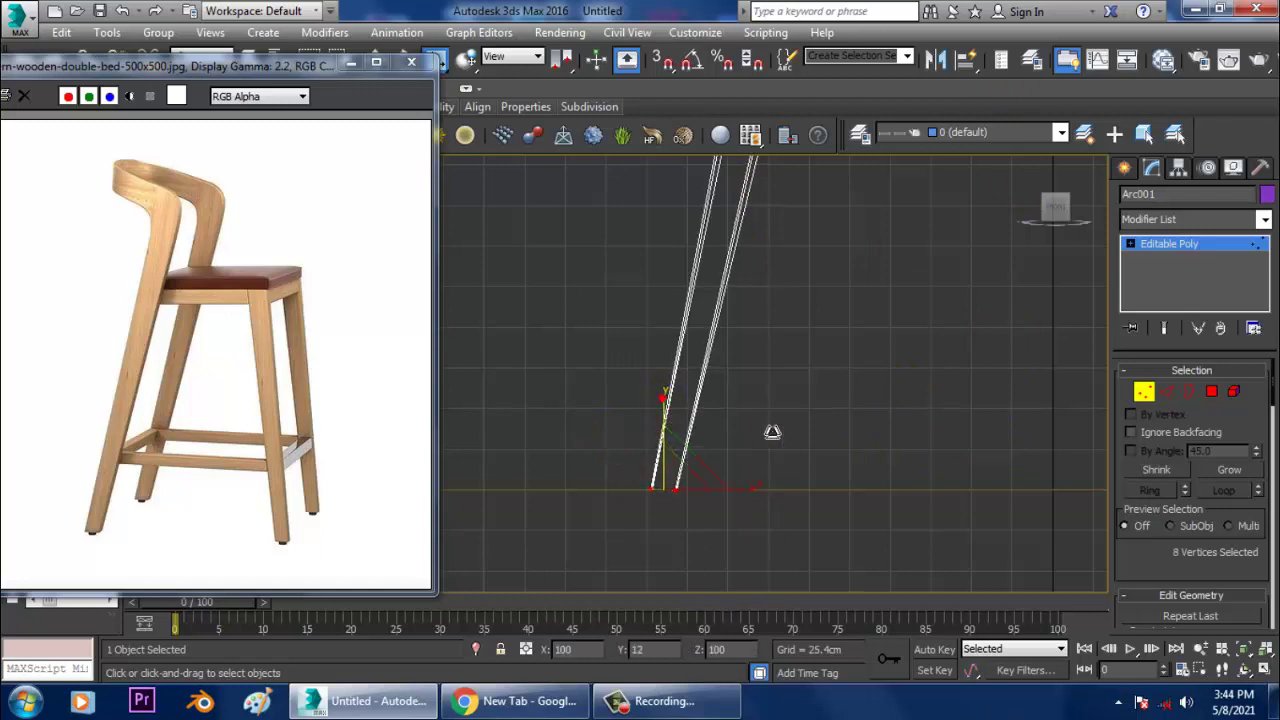
{"action": "scroll", "coordinate": [829, 343], "scroll_direction": "down", "scroll_amount": 3}
{"action": "key", "text": "w"}
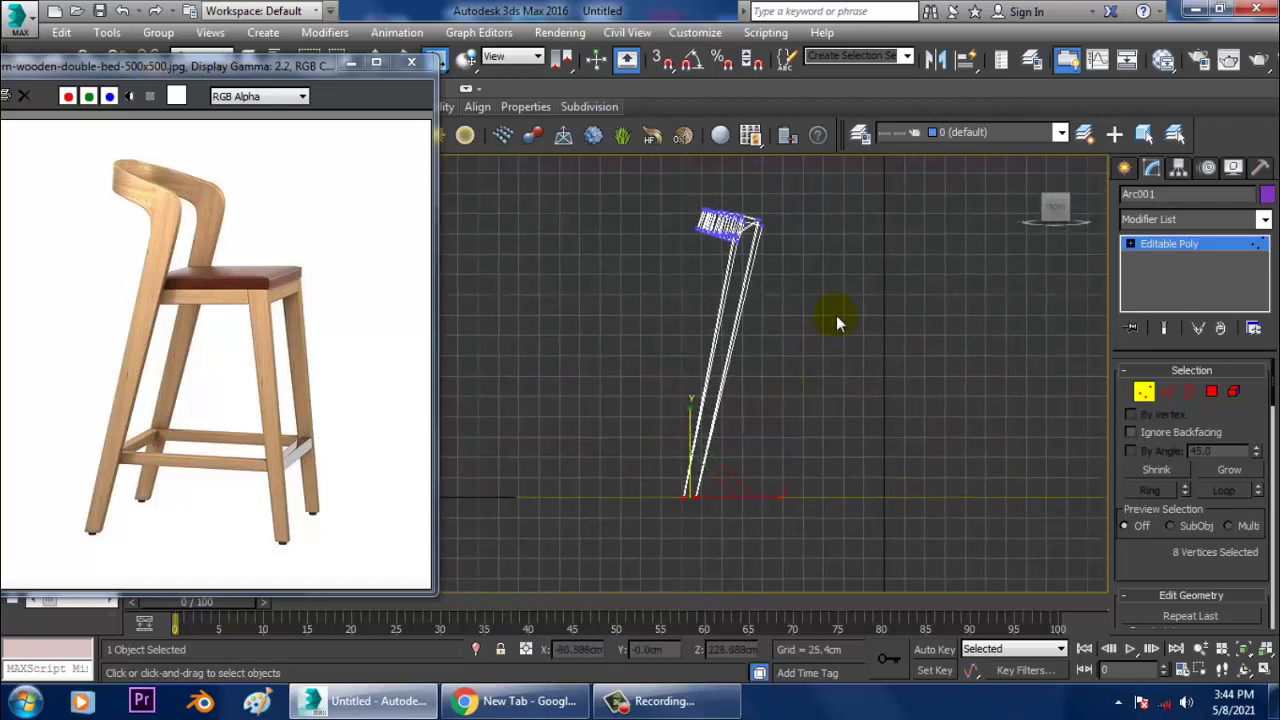
{"action": "left_click", "coordinate": [1122, 170]}
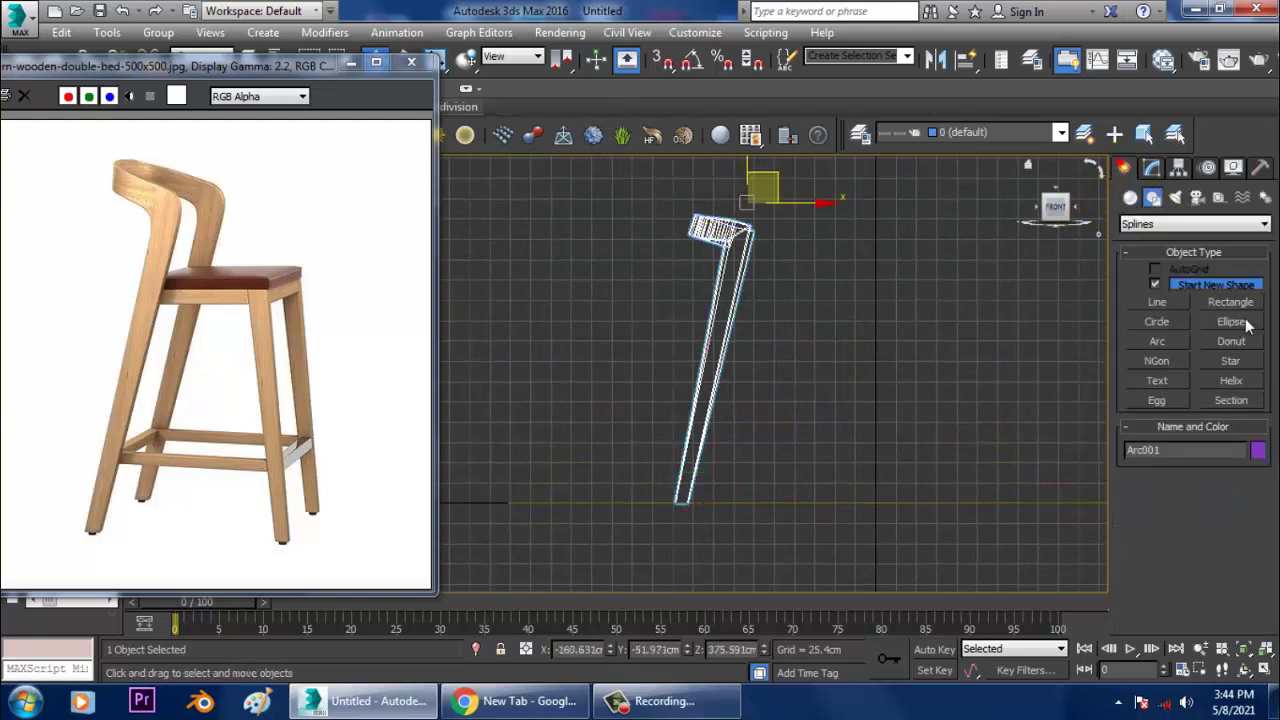
{"action": "left_click", "coordinate": [1160, 301]}
{"action": "middle_click_drag", "start_coordinate": [896, 376], "coordinate": [865, 309]}
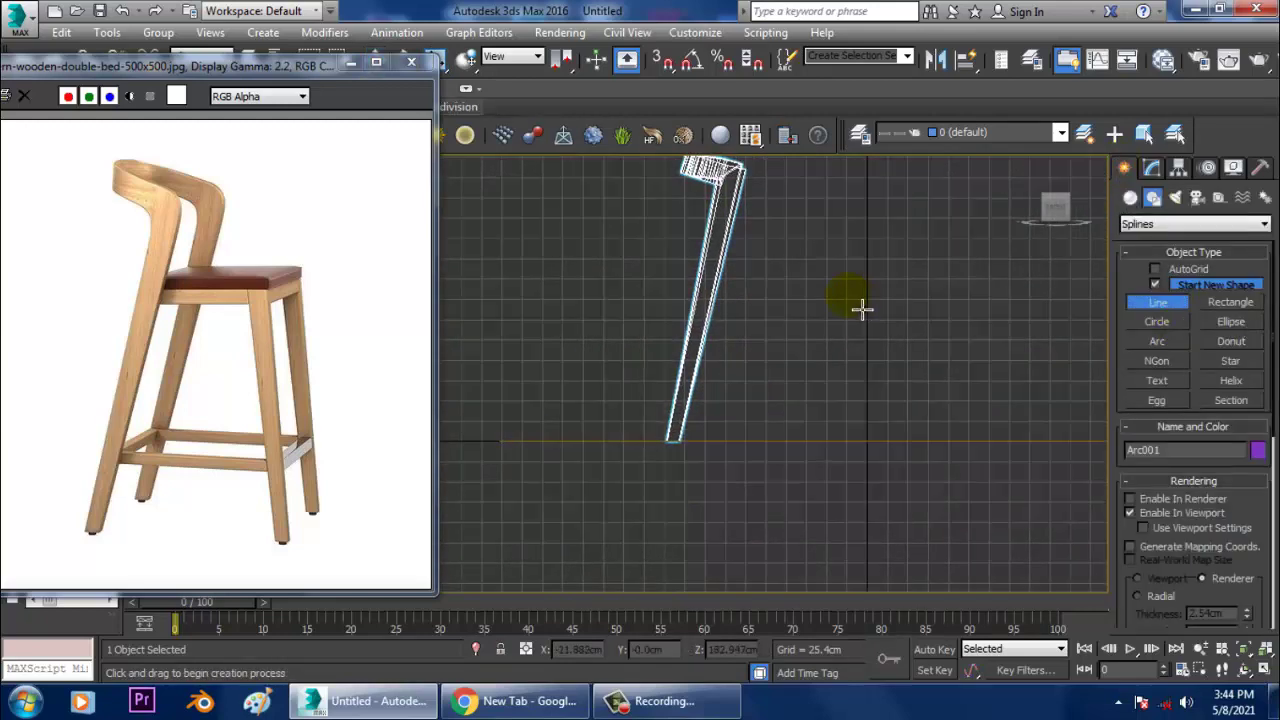
{"action": "key", "text": "alt+w"}
{"action": "middle_click_drag", "start_coordinate": [529, 334], "coordinate": [573, 334]}
{"action": "key", "text": "alt+w"}
{"action": "middle_click_drag", "start_coordinate": [674, 306], "coordinate": [616, 306]}
{"action": "left_click", "coordinate": [1130, 198]}
{"action": "middle_click_drag", "start_coordinate": [859, 360], "coordinate": [867, 350]}
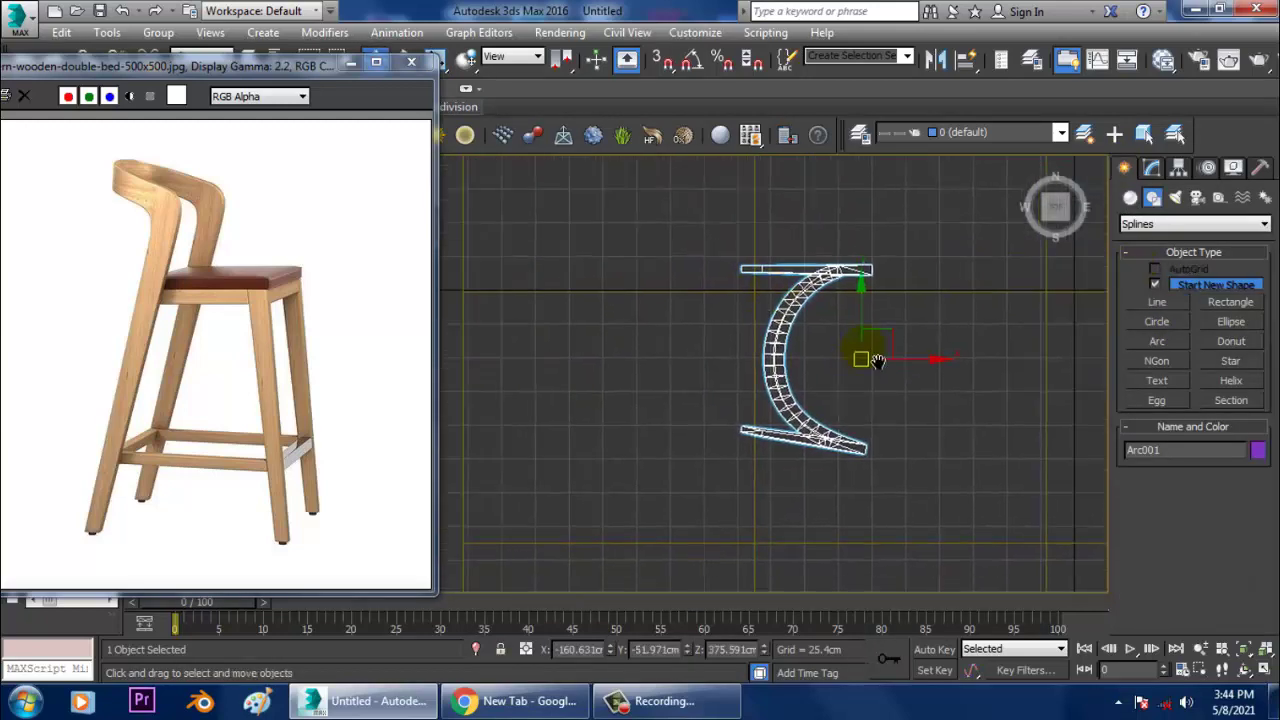
{"action": "scroll", "coordinate": [762, 500], "scroll_direction": "up", "scroll_amount": 3}
Step: Try to move one back leg's four bottom vertices along the Y axis in the top view
{"action": "key", "text": "1"}
{"action": "left_click_drag", "start_coordinate": [772, 424], "coordinate": [772, 424]}
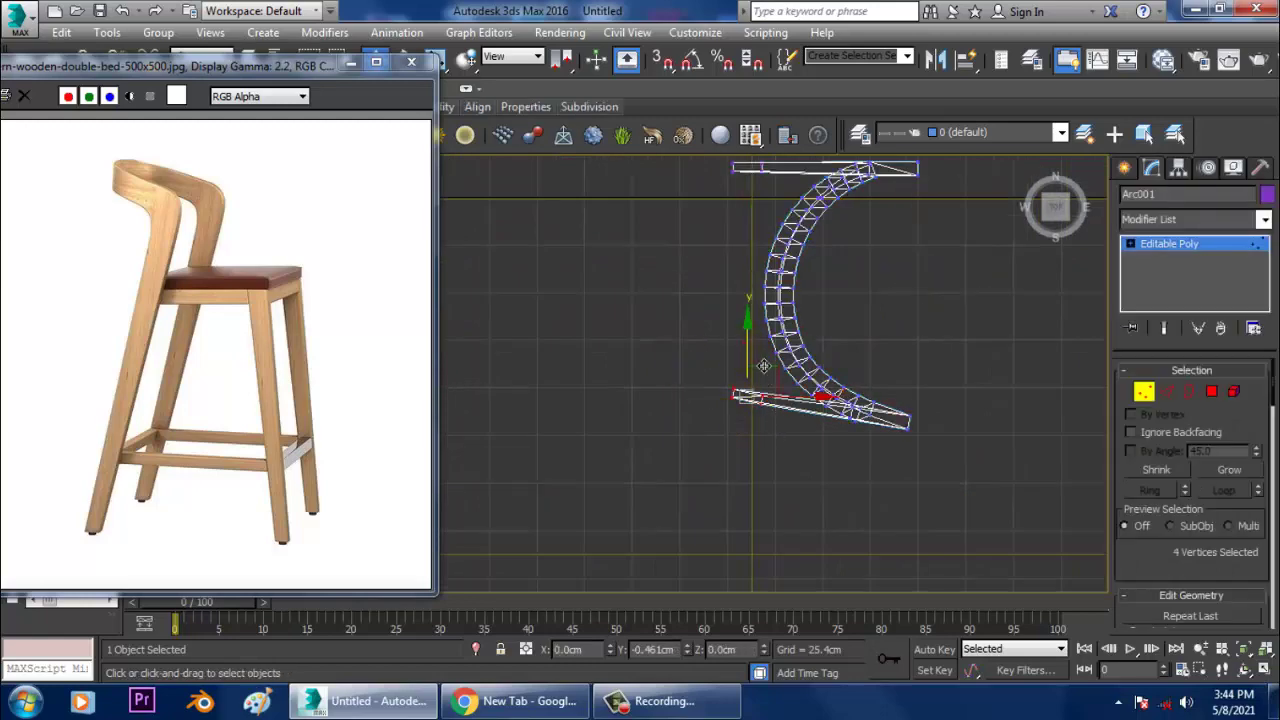
{"action": "left_click_drag", "start_coordinate": [762, 356], "coordinate": [768, 372]}
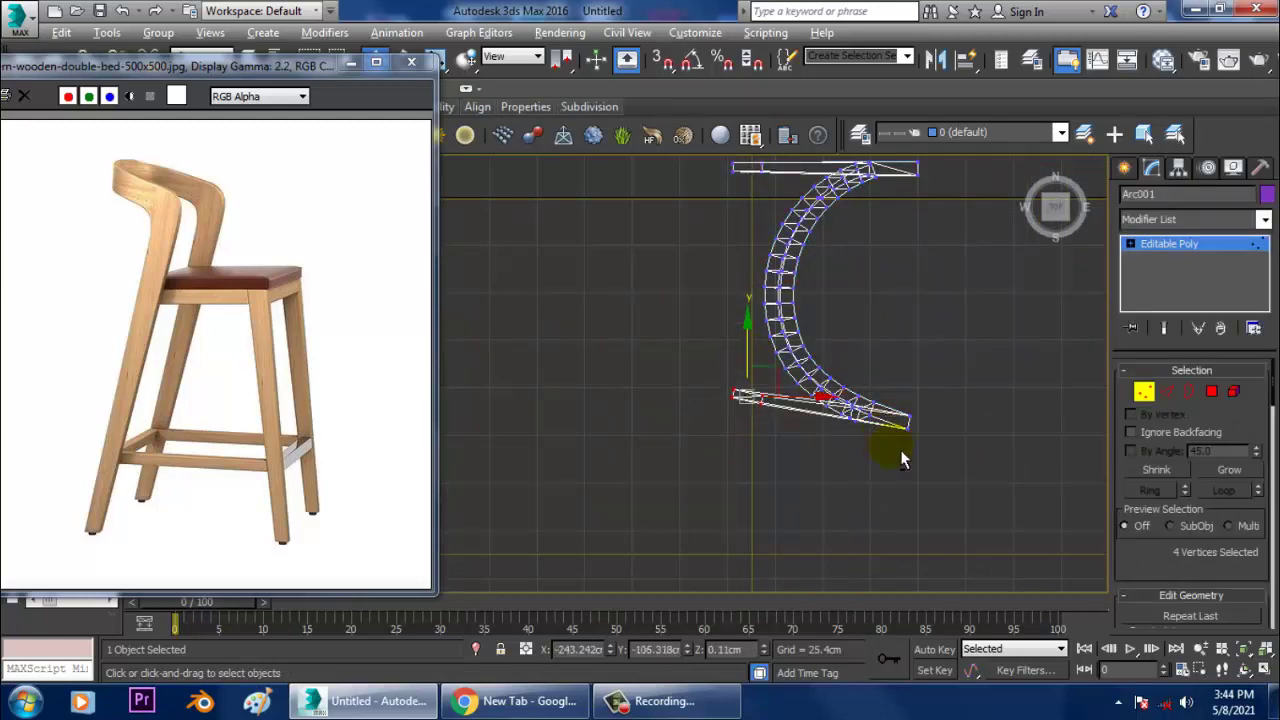
{"action": "key", "text": "alt+w"}
{"action": "middle_click_drag", "start_coordinate": [843, 462], "coordinate": [810, 380], "text": "alt"}
{"action": "key", "text": "alt+w"}
Step: Create a seat box spanning the two back legs in the top view, about 137 cm long and 154 cm wide
{"action": "left_click", "coordinate": [1124, 168]}
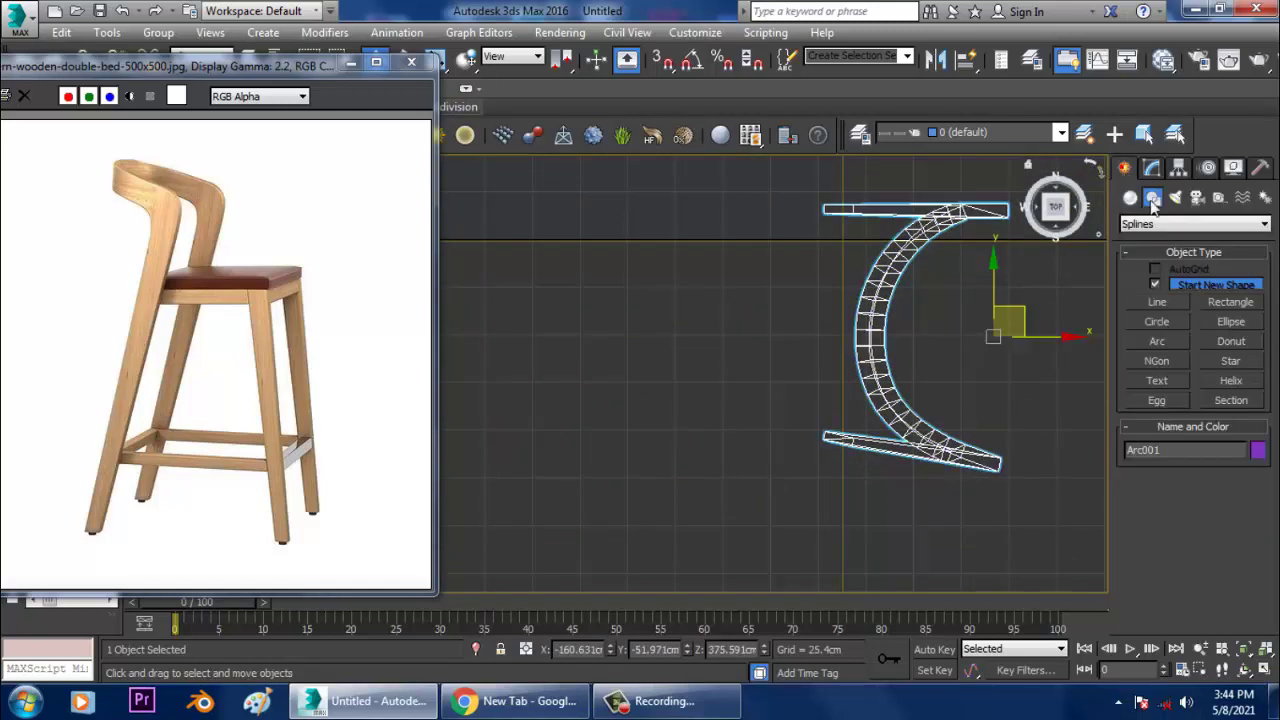
{"action": "left_click", "coordinate": [1130, 198]}
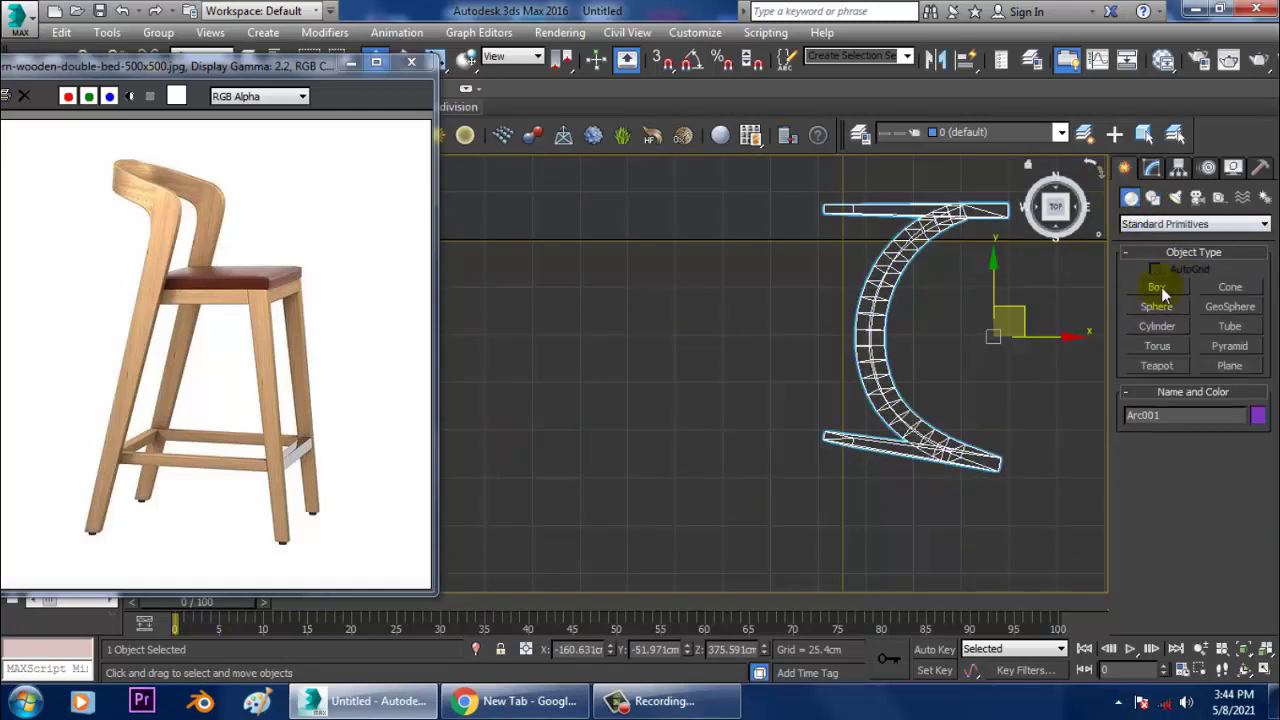
{"action": "left_click", "coordinate": [1159, 287]}
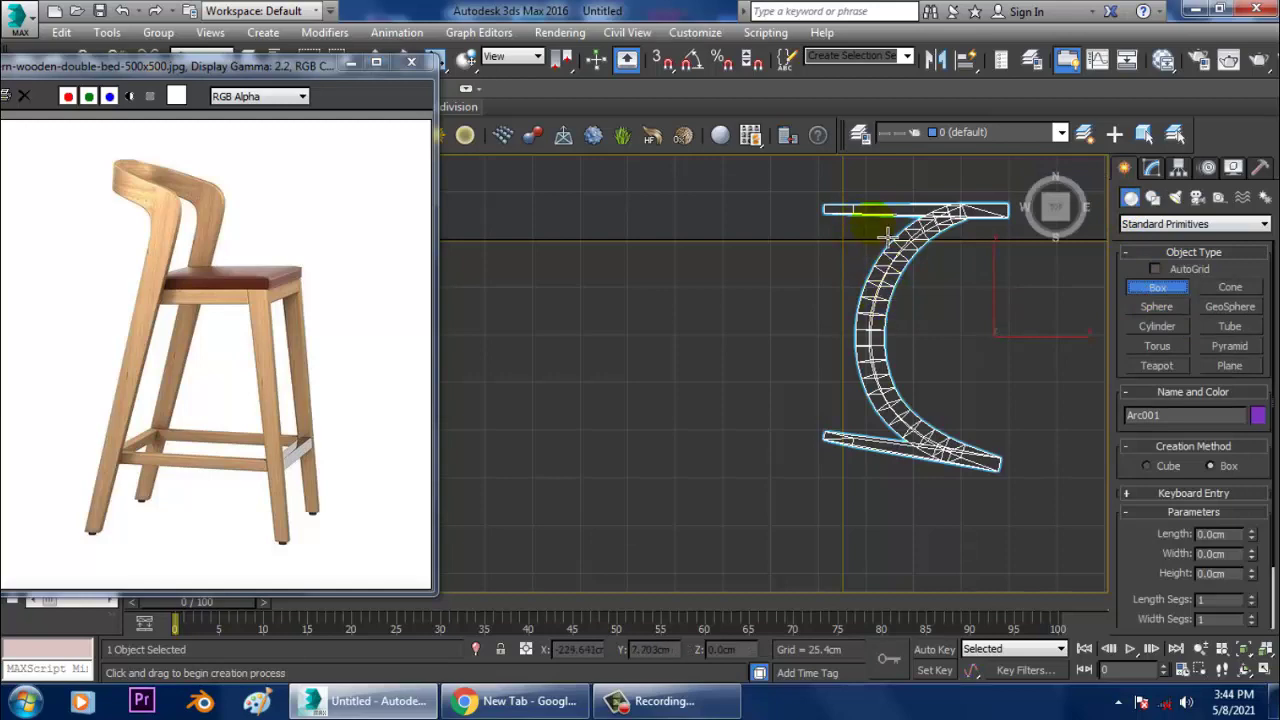
{"action": "left_click_drag", "start_coordinate": [878, 220], "coordinate": [1168, 478]}
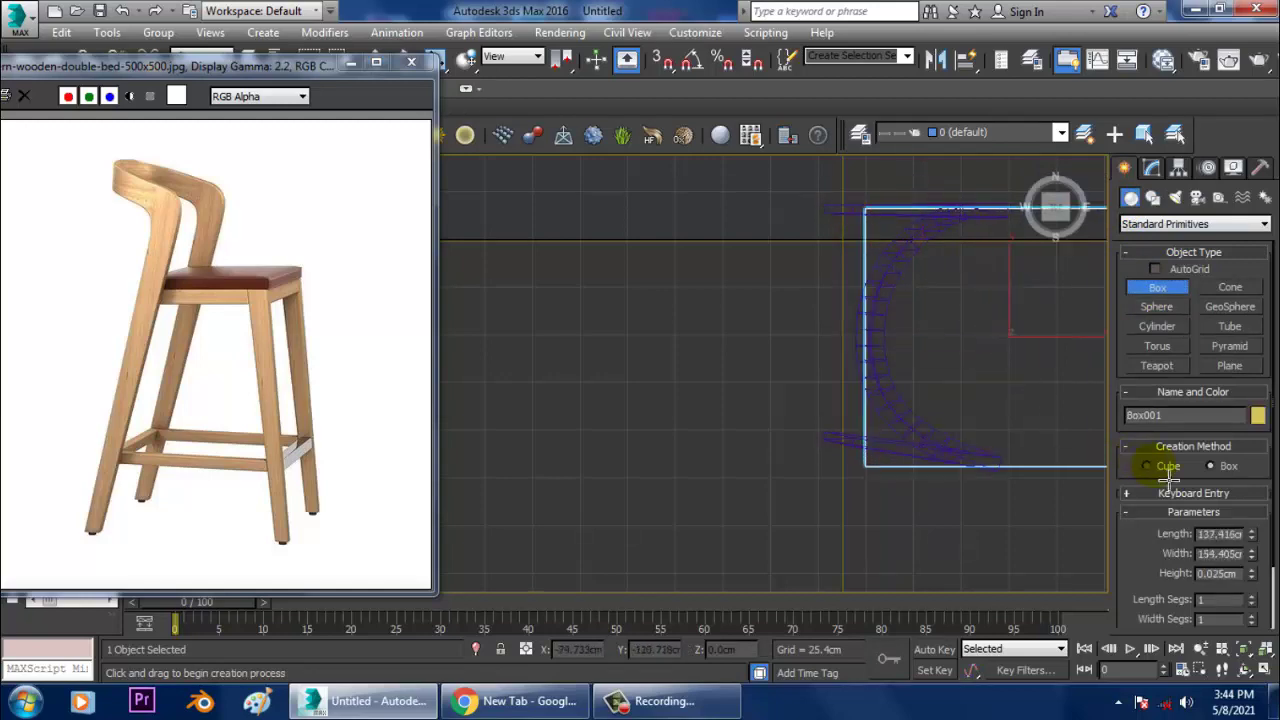
{"action": "right_click", "coordinate": [1066, 448]}
Step: Raise the seat box to seat height between the back legs in the perspective view
{"action": "key", "text": "p"}
{"action": "mouse_move", "coordinate": [971, 457]}
{"action": "middle_mouse_down", "text": "alt"}
{"action": "mouse_move", "coordinate": [829, 429]}
{"action": "mouse_move", "coordinate": [675, 458]}
{"action": "middle_mouse_up", "text": "alt"}
{"action": "left_click_drag", "start_coordinate": [686, 470], "coordinate": [700, 330]}
{"action": "mouse_move", "coordinate": [700, 330]}
{"action": "middle_mouse_down", "text": "alt"}
{"action": "mouse_move", "coordinate": [745, 350]}
{"action": "mouse_move", "coordinate": [825, 335]}
{"action": "mouse_move", "coordinate": [710, 348]}
{"action": "middle_mouse_up", "text": "alt"}
Step: Scale the seat box to about 42% of its thickness along Z and about 88% along Y to fit between the legs
{"action": "key", "text": "r"}
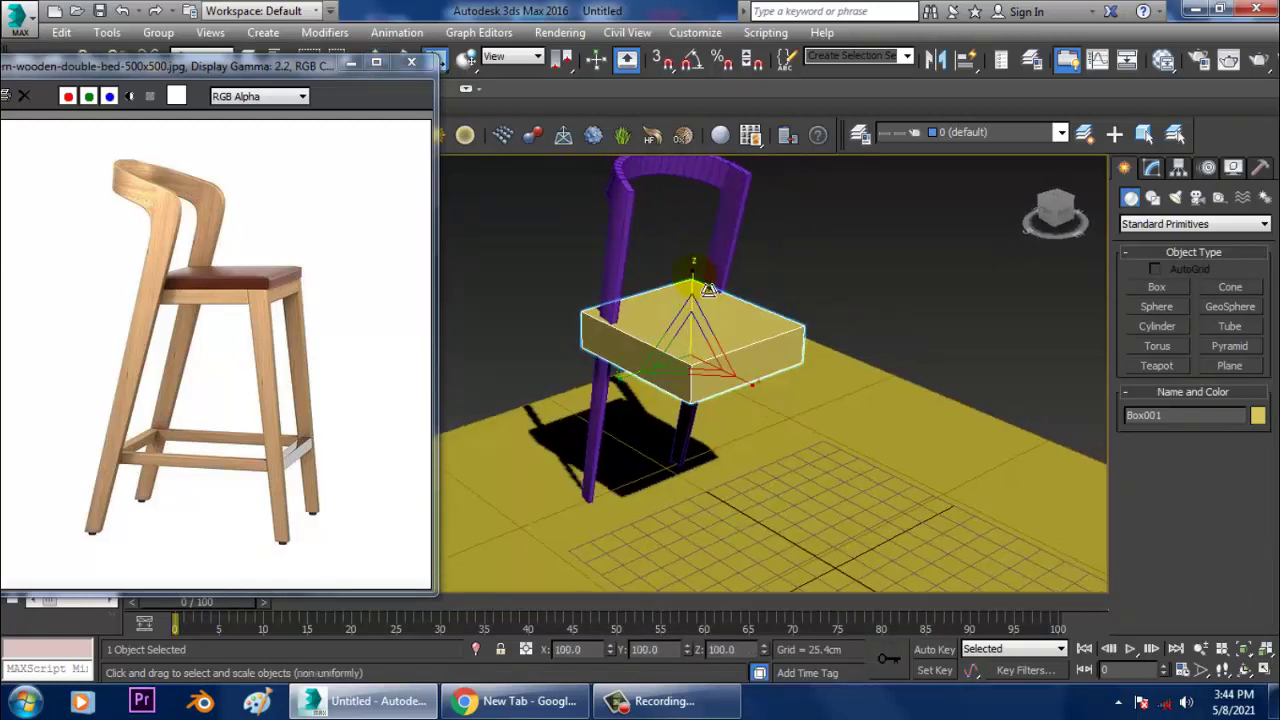
{"action": "left_click_drag", "start_coordinate": [705, 318], "coordinate": [739, 410]}
{"action": "middle_click_drag", "start_coordinate": [739, 410], "coordinate": [674, 363], "text": "alt"}
{"action": "key", "text": "w"}
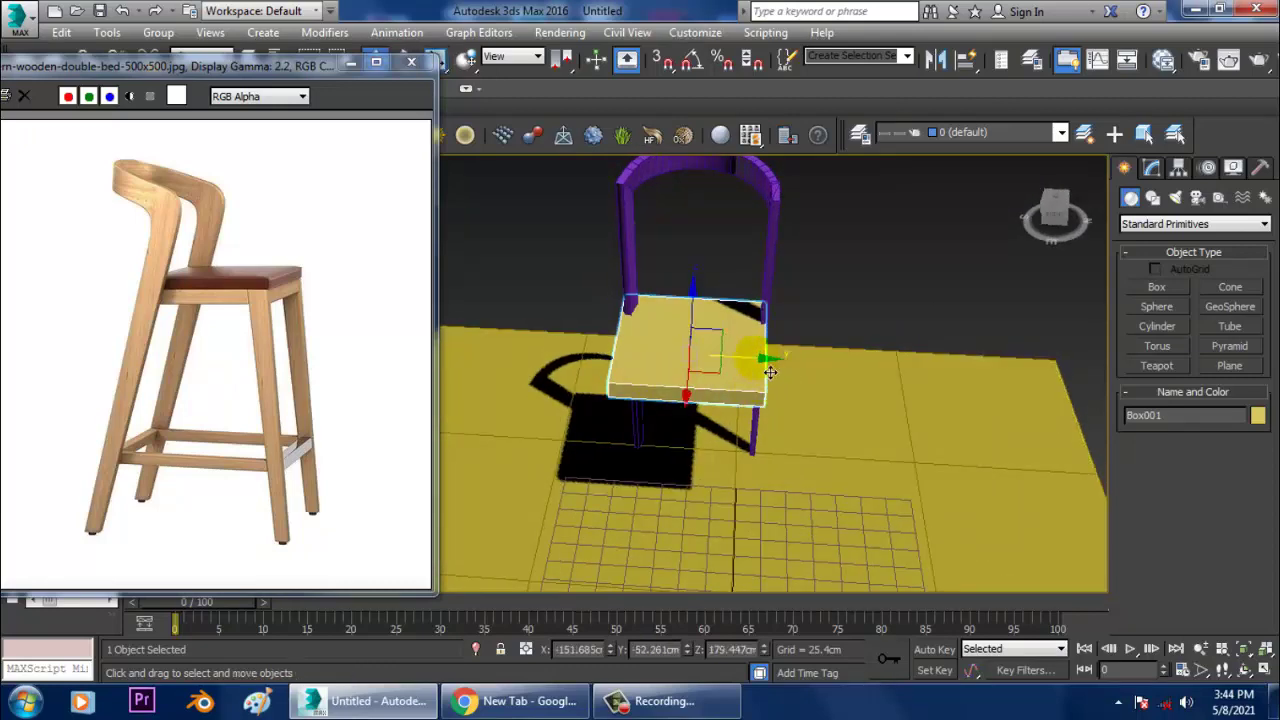
{"action": "key", "text": "r"}
{"action": "left_click_drag", "start_coordinate": [788, 372], "coordinate": [782, 377]}
{"action": "middle_click_drag", "start_coordinate": [711, 357], "coordinate": [889, 320], "text": "alt"}
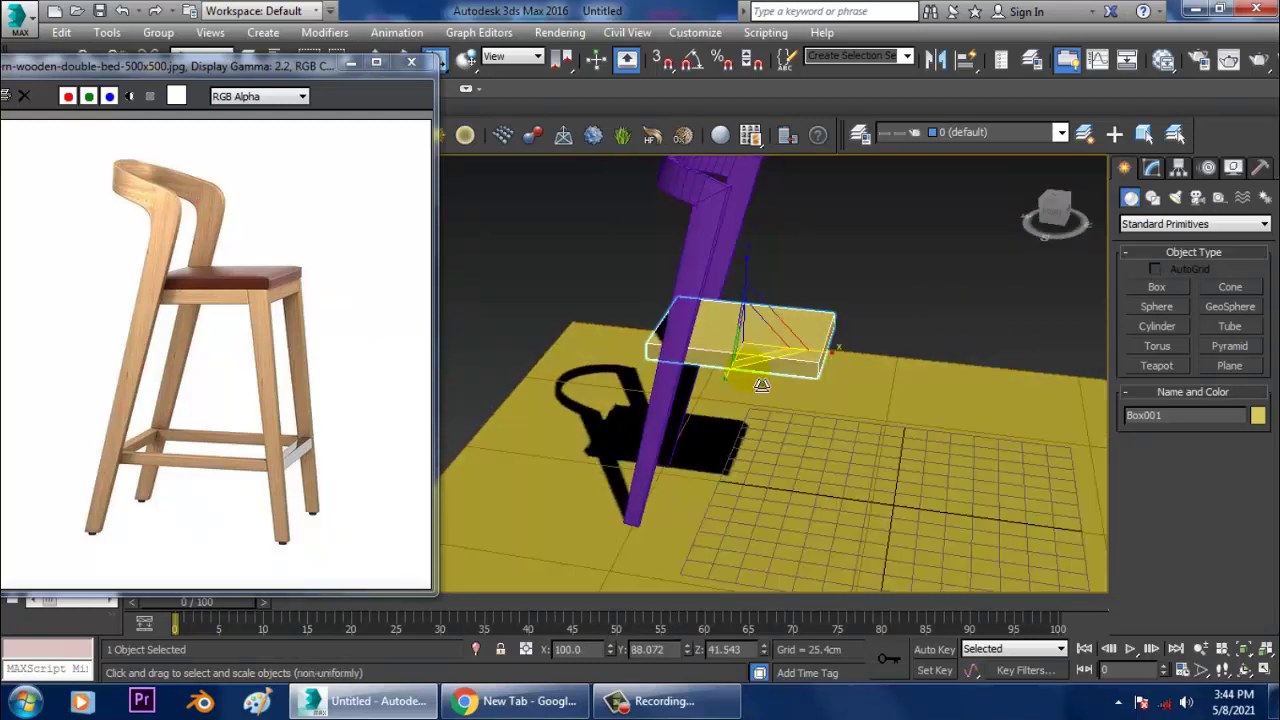
{"action": "middle_click_drag", "start_coordinate": [763, 383], "coordinate": [737, 360], "text": "alt"}
Step: Slide the seat box forward along the X axis to about -135 cm and bring it up in the front view
{"action": "key", "text": "w"}
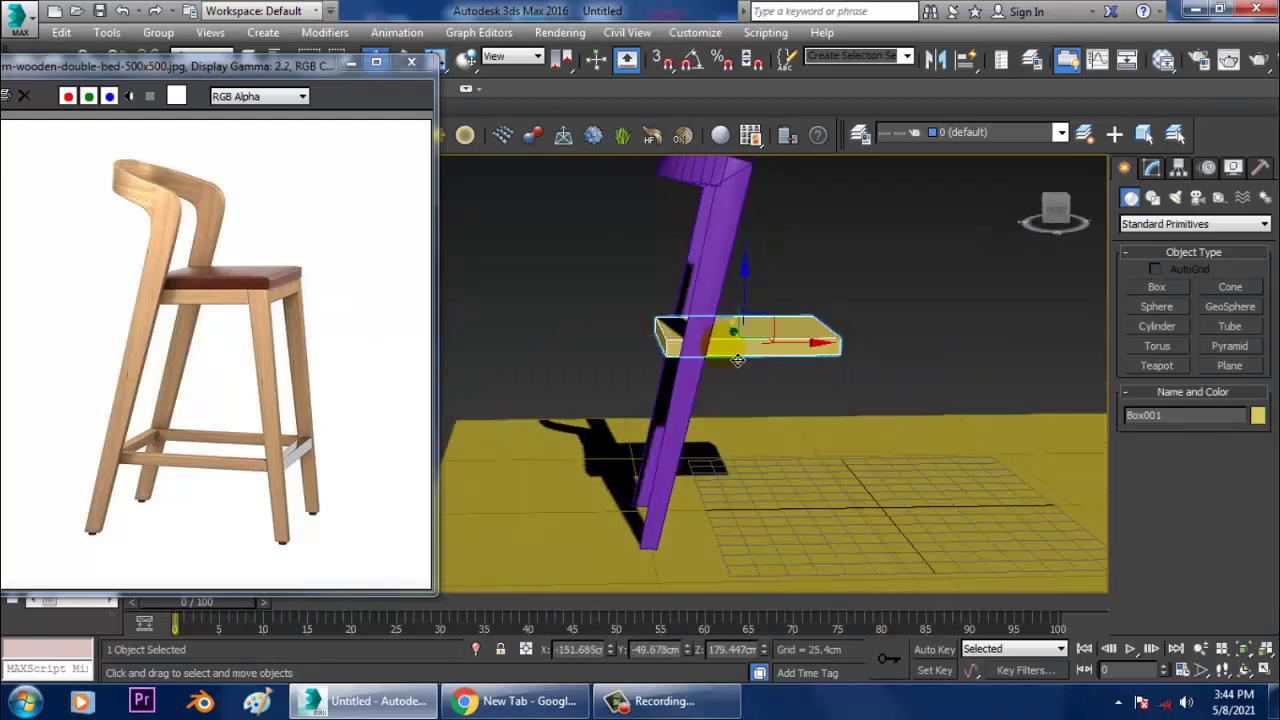
{"action": "left_click_drag", "start_coordinate": [786, 356], "coordinate": [803, 355]}
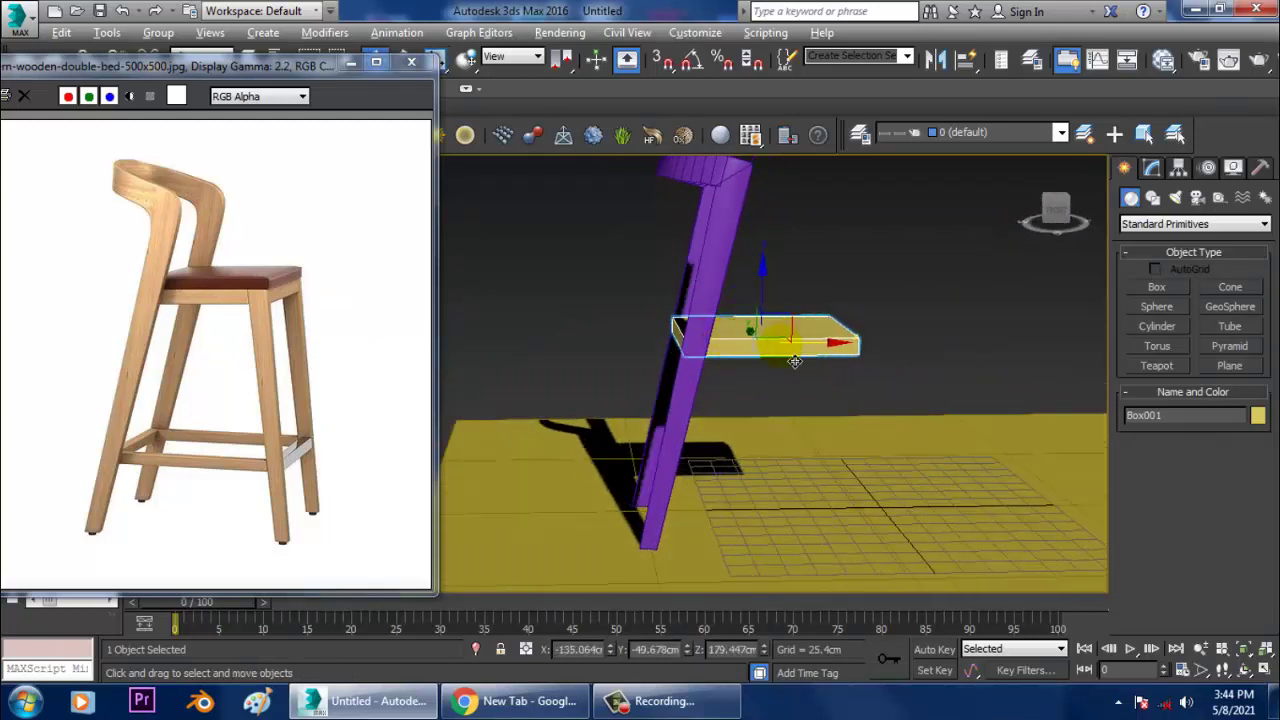
{"action": "key", "text": "alt+w"}
{"action": "right_click", "coordinate": [878, 241]}
{"action": "key", "text": "alt+w"}
{"action": "key", "text": "z"}
{"action": "scroll", "coordinate": [860, 262], "scroll_direction": "down", "scroll_amount": 7}
{"action": "middle_click_drag", "start_coordinate": [819, 283], "coordinate": [812, 348]}
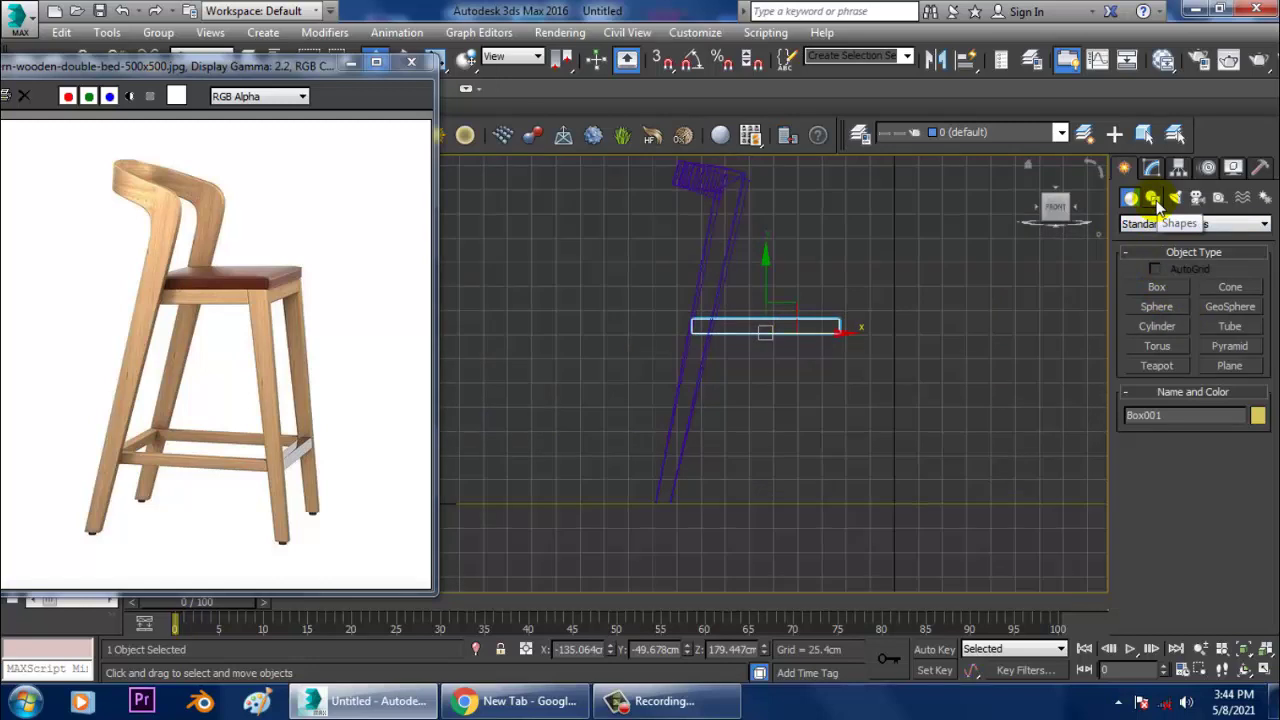
{"action": "left_click", "coordinate": [1153, 198]}
{"action": "left_click", "coordinate": [1171, 304]}
{"action": "middle_click_drag", "start_coordinate": [856, 355], "coordinate": [828, 357]}
{"action": "scroll", "coordinate": [884, 351], "scroll_direction": "up", "scroll_amount": 3}
{"action": "right_click", "coordinate": [836, 336]}
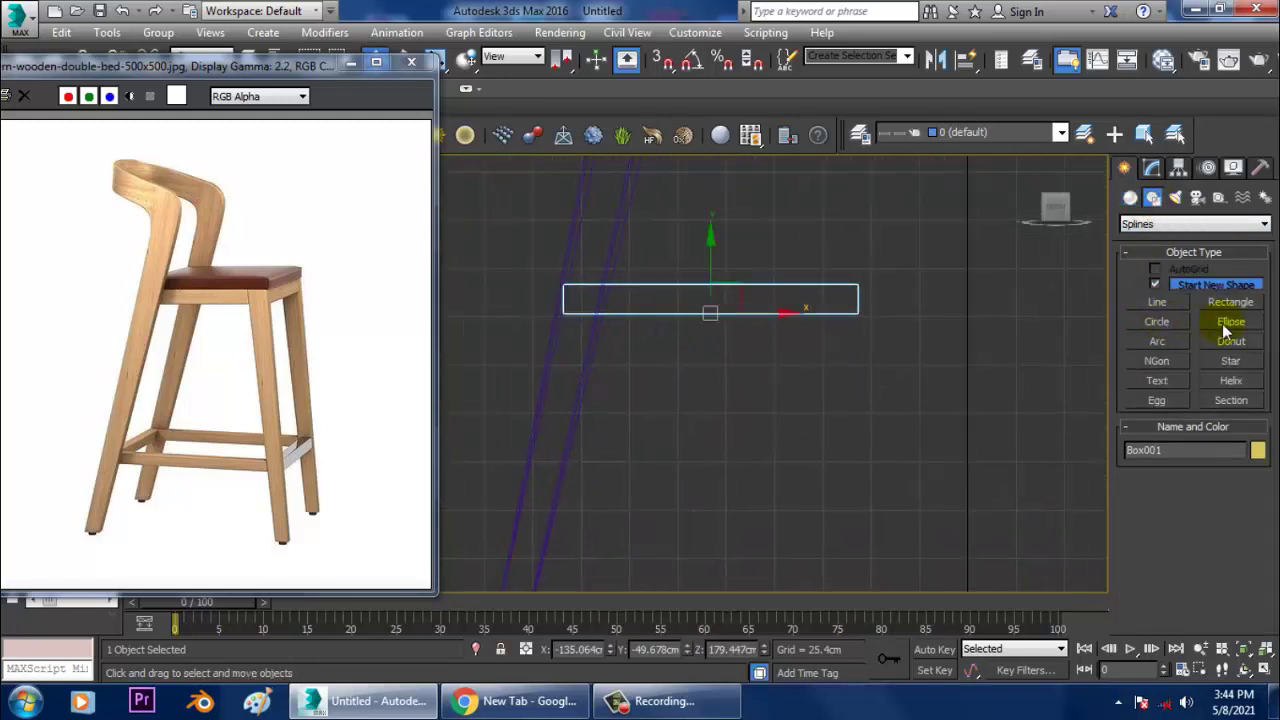
Step: Convert the seat box to an editable poly
{"action": "right_click", "coordinate": [784, 297]}
{"action": "mouse_move", "coordinate": [884, 482]}
{"action": "left_click", "coordinate": [1058, 498]}
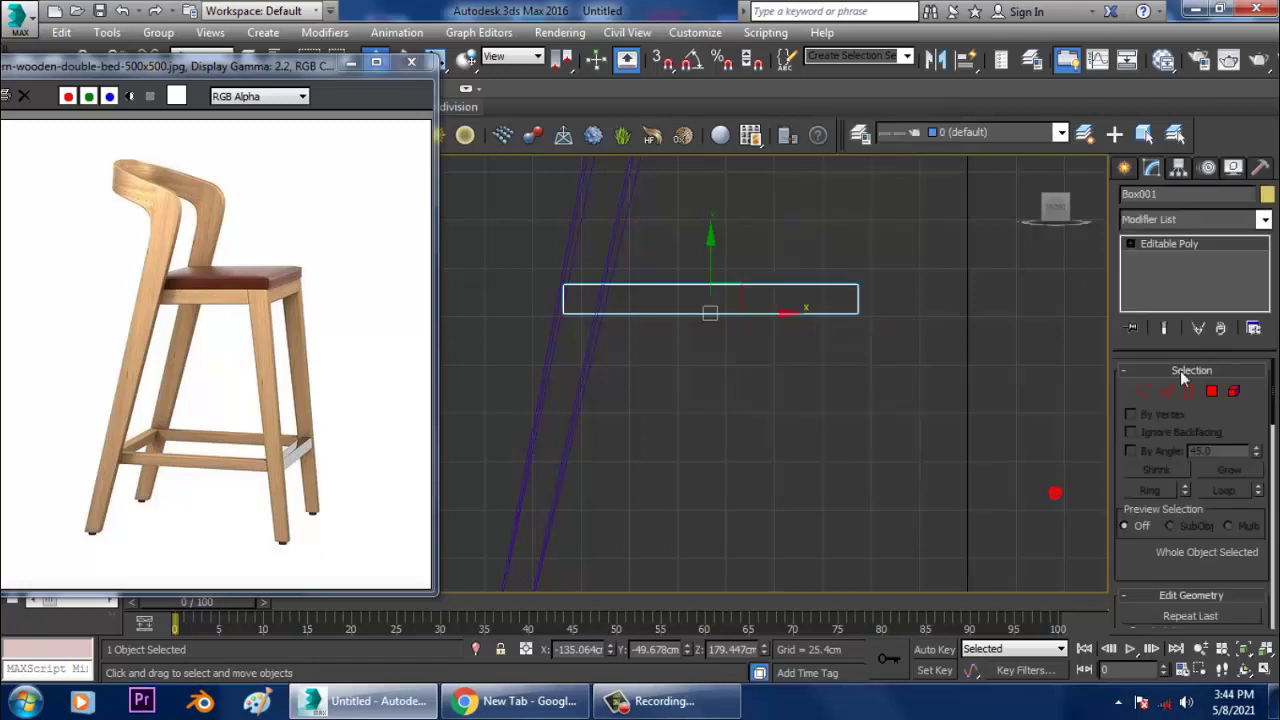
Step: Connect the seat's front-to-back edges with a new edge loop and move the loop about 55 cm toward the front end
{"action": "left_click", "coordinate": [1168, 398]}
{"action": "left_click_drag", "start_coordinate": [754, 221], "coordinate": [772, 368]}
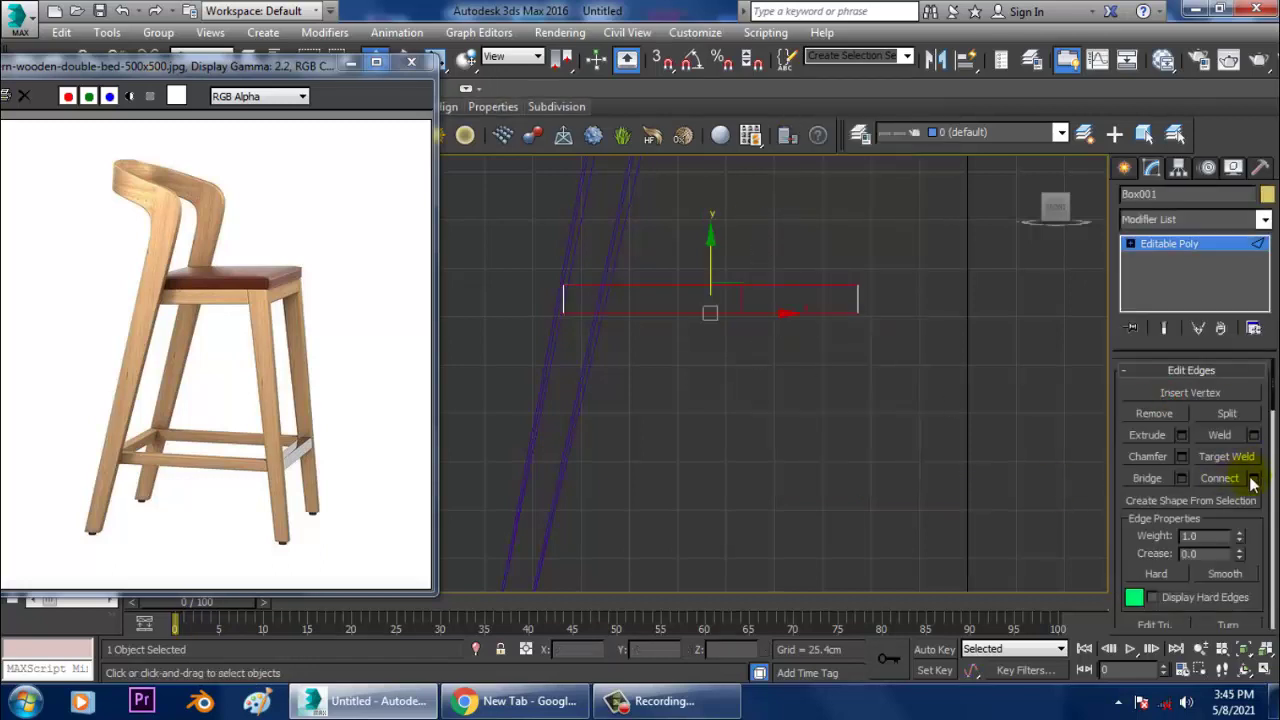
{"action": "left_click", "coordinate": [1254, 478]}
{"action": "left_click", "coordinate": [626, 464]}
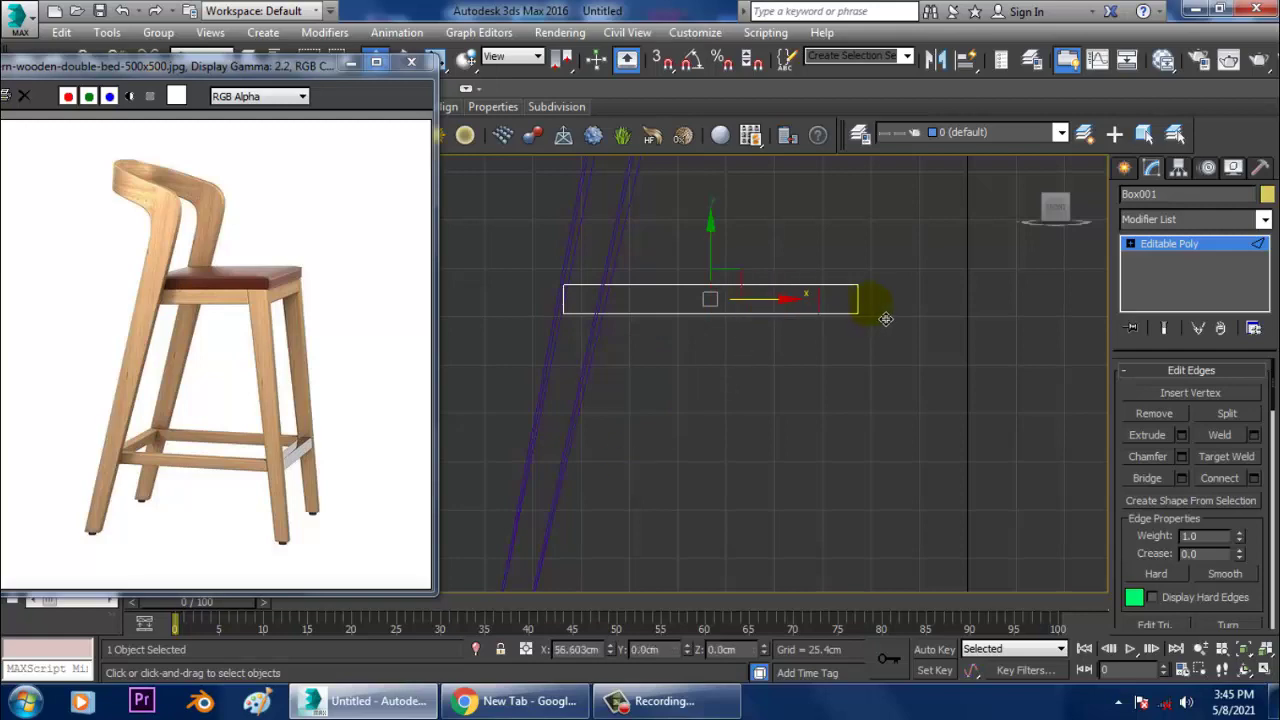
{"action": "left_click_drag", "start_coordinate": [882, 320], "coordinate": [882, 322]}
Step: Connect the seat's side-to-side edges with 2 segments and a pinch of 65, placing the new loops near both sides
{"action": "key", "text": "p"}
{"action": "middle_click_drag", "start_coordinate": [914, 422], "coordinate": [726, 450], "text": "alt"}
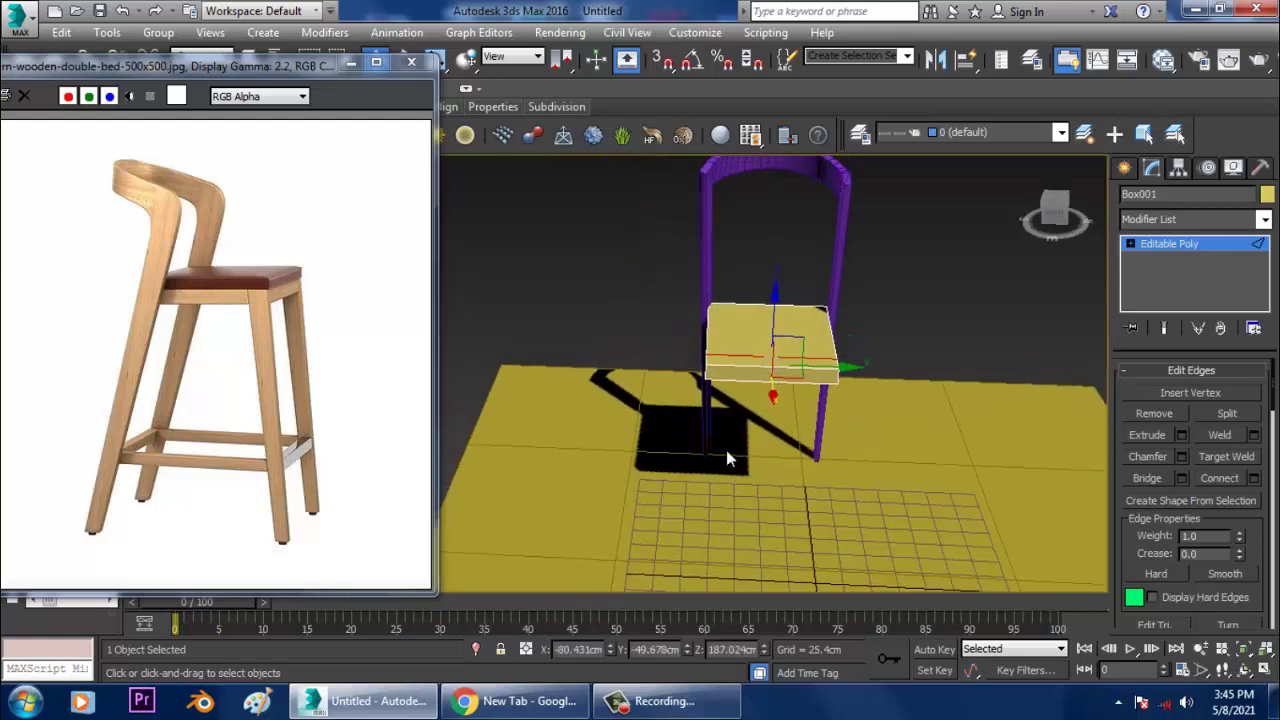
{"action": "scroll", "coordinate": [780, 406], "scroll_direction": "up", "scroll_amount": 6}
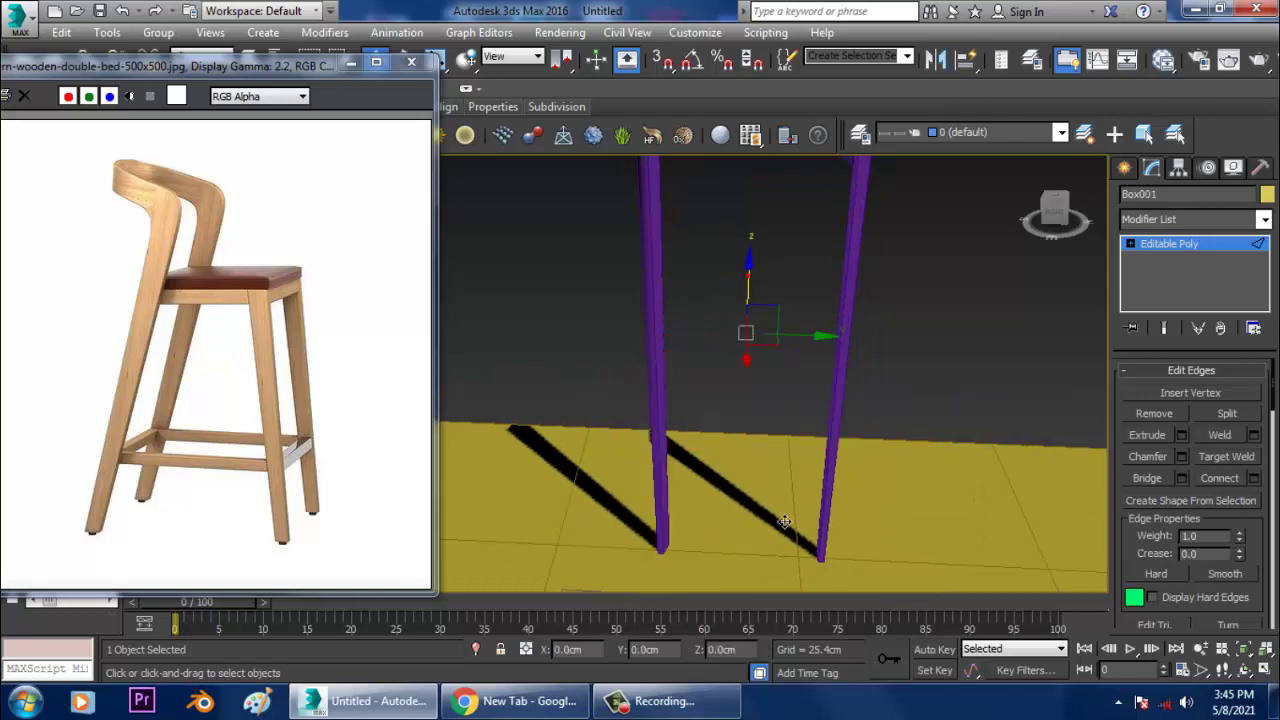
{"action": "scroll", "coordinate": [760, 333], "scroll_direction": "down", "scroll_amount": 3}
{"action": "scroll", "coordinate": [760, 333], "scroll_direction": "up", "scroll_amount": 3}
{"action": "scroll", "coordinate": [763, 494], "scroll_direction": "down", "scroll_amount": 3}
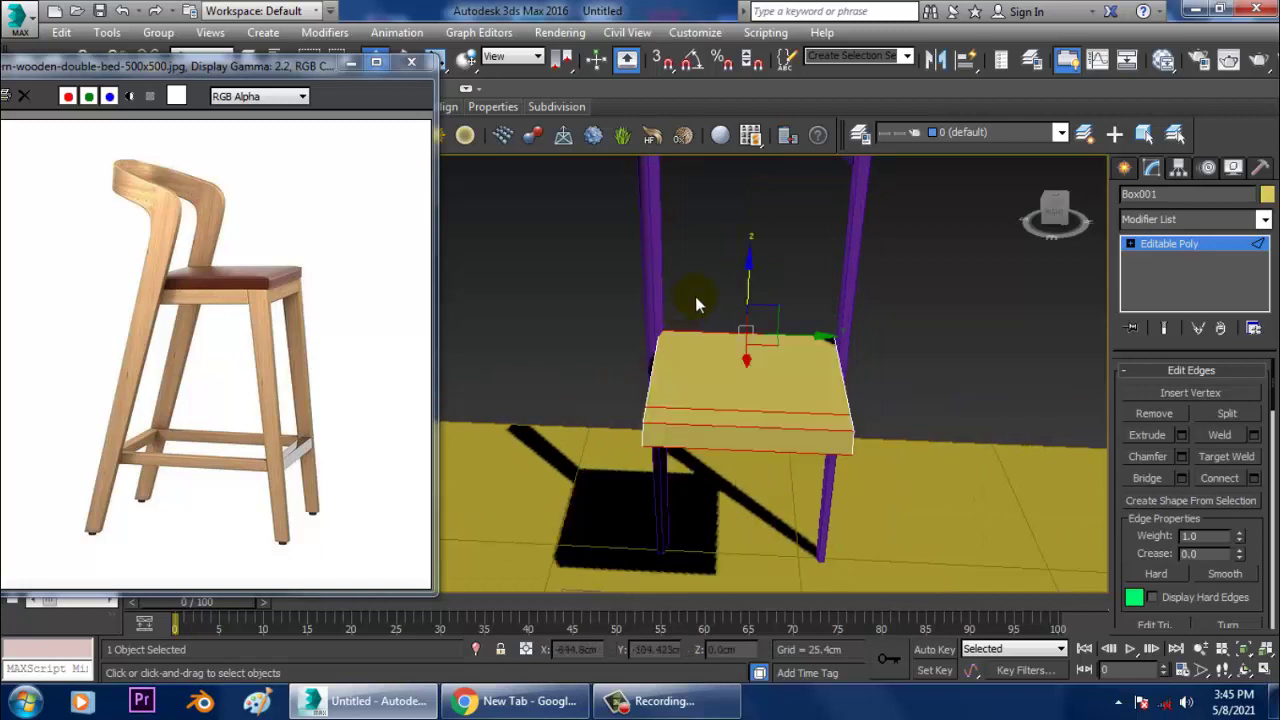
{"action": "left_click", "coordinate": [1255, 481]}
{"action": "left_click", "coordinate": [632, 381]}
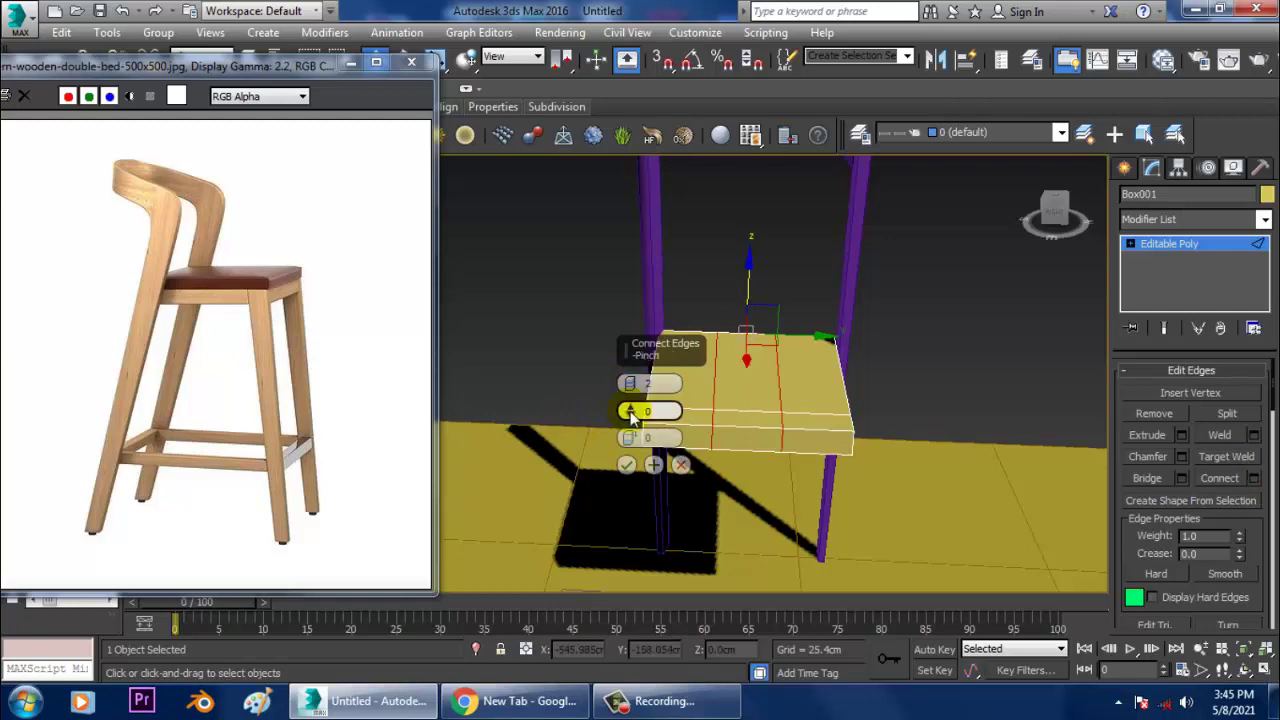
{"action": "left_click_drag", "start_coordinate": [630, 411], "coordinate": [629, 382]}
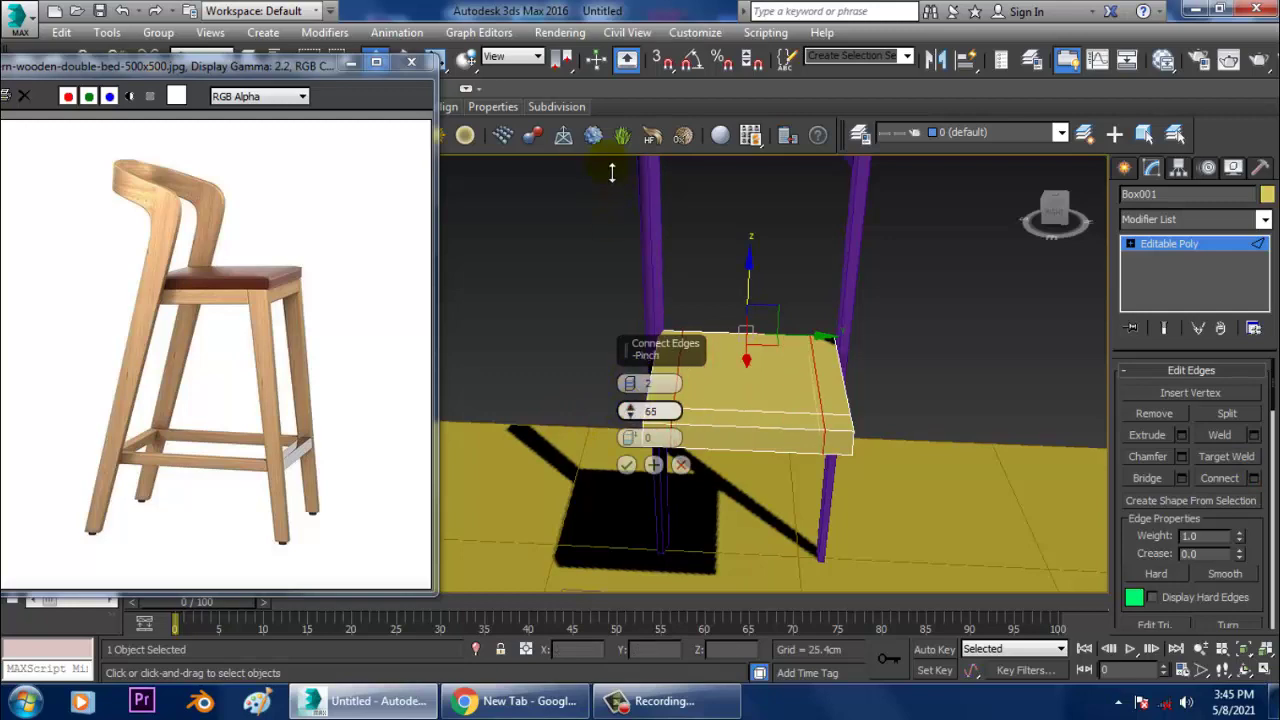
{"action": "left_click", "coordinate": [625, 466]}
Step: Extrude the two front corner polygons on the seat's underside down to floor level as front legs
{"action": "middle_click_drag", "start_coordinate": [625, 470], "coordinate": [891, 253], "text": "alt"}
{"action": "key", "text": "4"}
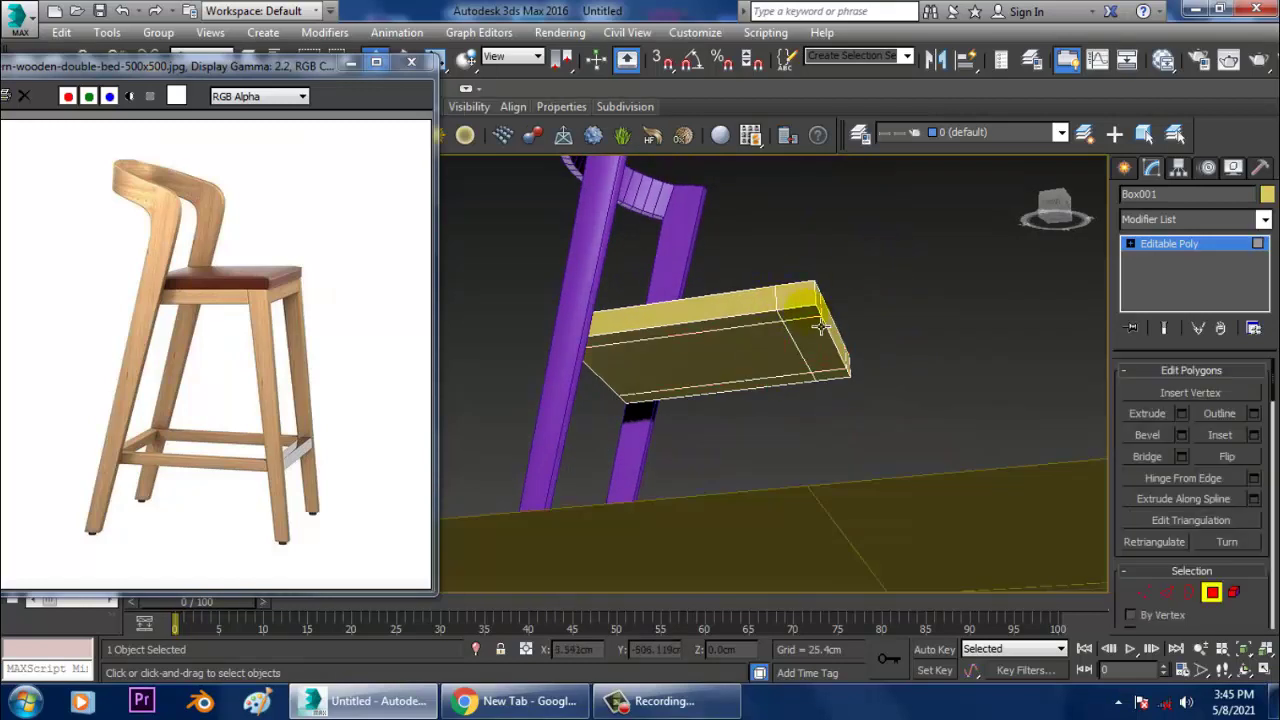
{"action": "left_click", "coordinate": [806, 314]}
{"action": "middle_click_drag", "start_coordinate": [806, 314], "coordinate": [845, 328], "text": "alt"}
{"action": "middle_click_drag", "start_coordinate": [879, 369], "coordinate": [932, 364], "text": "alt"}
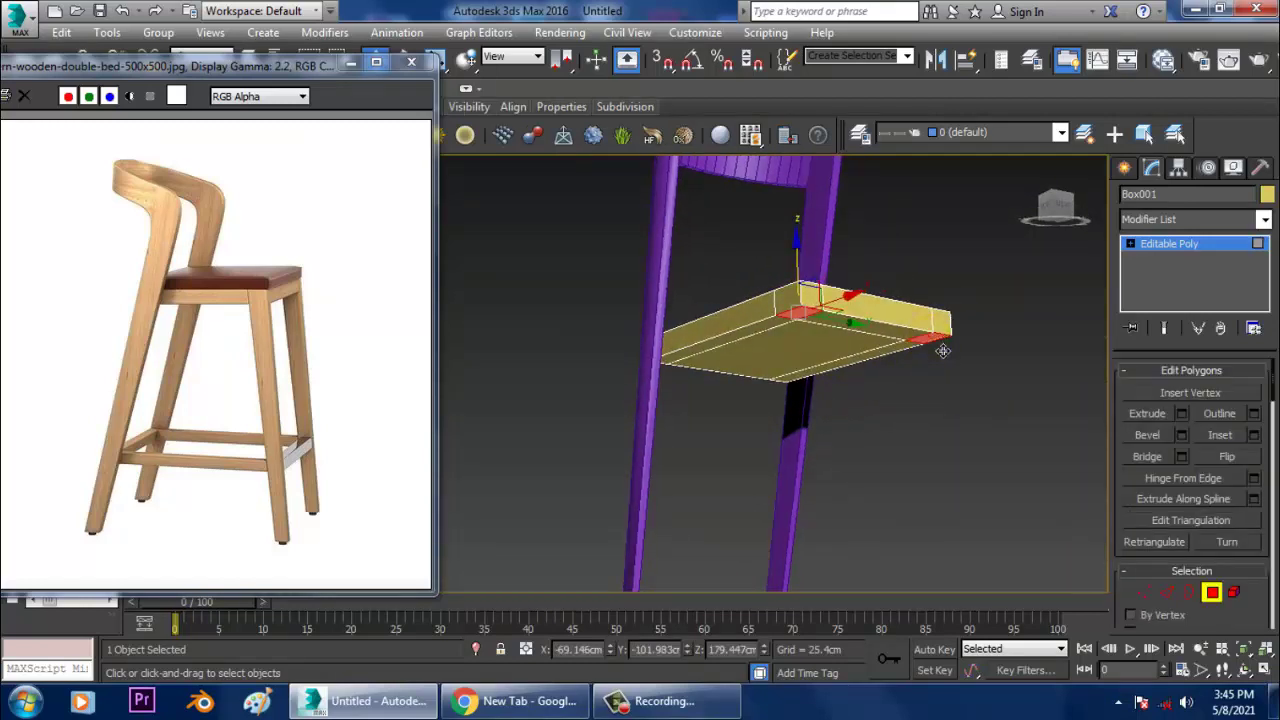
{"action": "left_click", "coordinate": [941, 345]}
{"action": "left_click", "coordinate": [1182, 414]}
{"action": "middle_click_drag", "start_coordinate": [780, 390], "coordinate": [809, 414], "text": "alt"}
{"action": "left_click_drag", "start_coordinate": [632, 415], "coordinate": [470, 370]}
{"action": "left_click_drag", "start_coordinate": [450, 240], "coordinate": [415, 165]}
{"action": "left_click", "coordinate": [626, 437]}
Step: Move the front legs' end polygons about 22 cm forward along X and scale them down to taper the legs
{"action": "middle_click_drag", "start_coordinate": [690, 430], "coordinate": [850, 502], "text": "alt"}
{"action": "left_click_drag", "start_coordinate": [846, 505], "coordinate": [877, 503]}
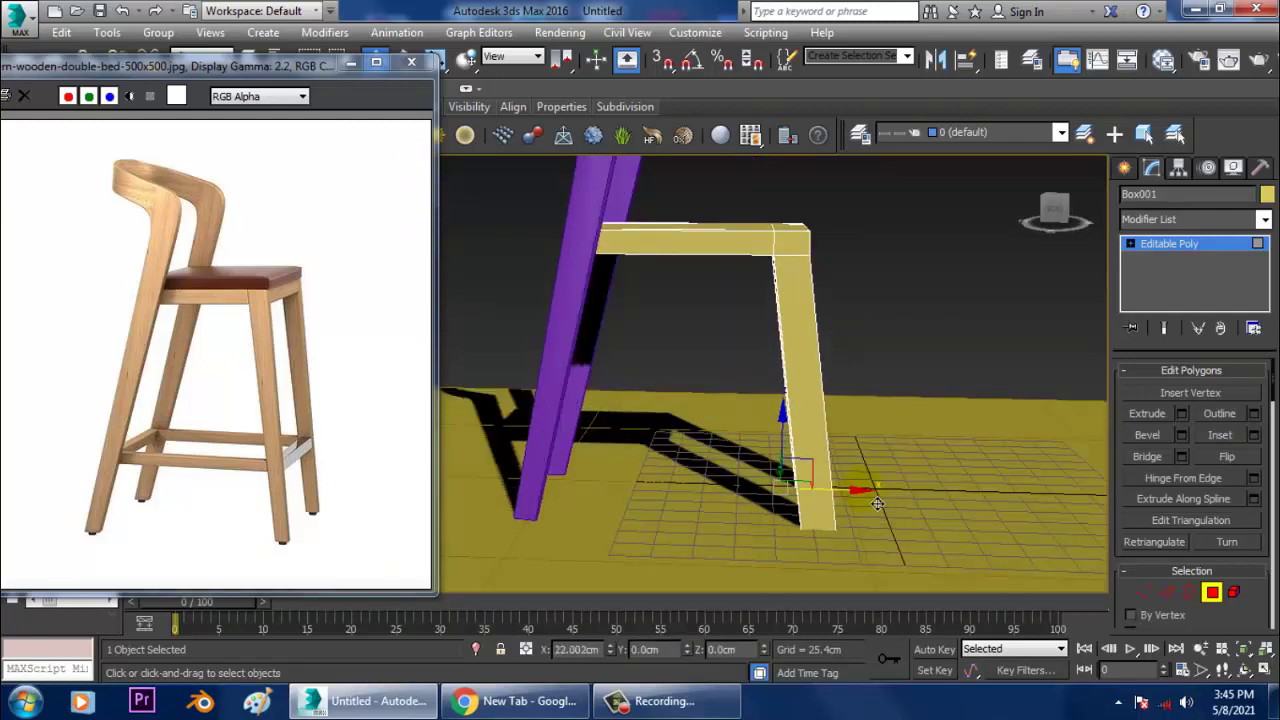
{"action": "scroll", "coordinate": [850, 436], "scroll_direction": "up", "scroll_amount": 4}
{"action": "key", "text": "1"}
{"action": "middle_click_drag", "start_coordinate": [846, 425], "coordinate": [782, 350]}
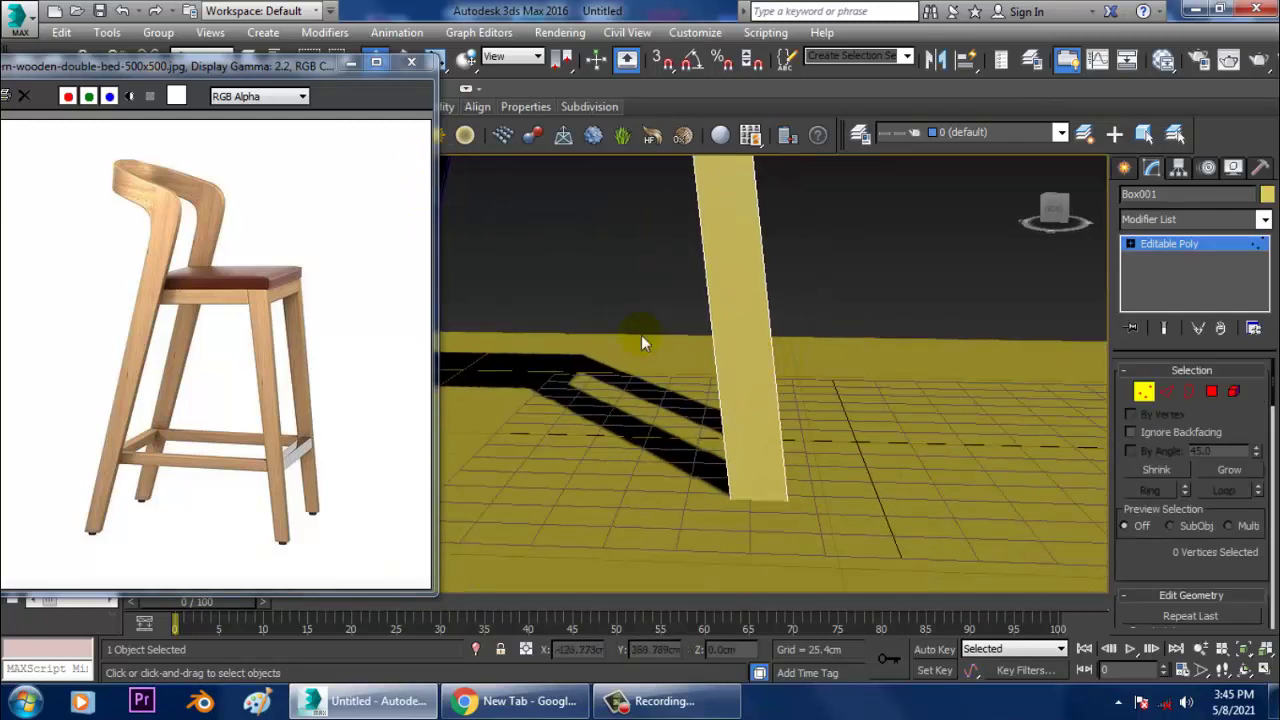
{"action": "key", "text": "F3"}
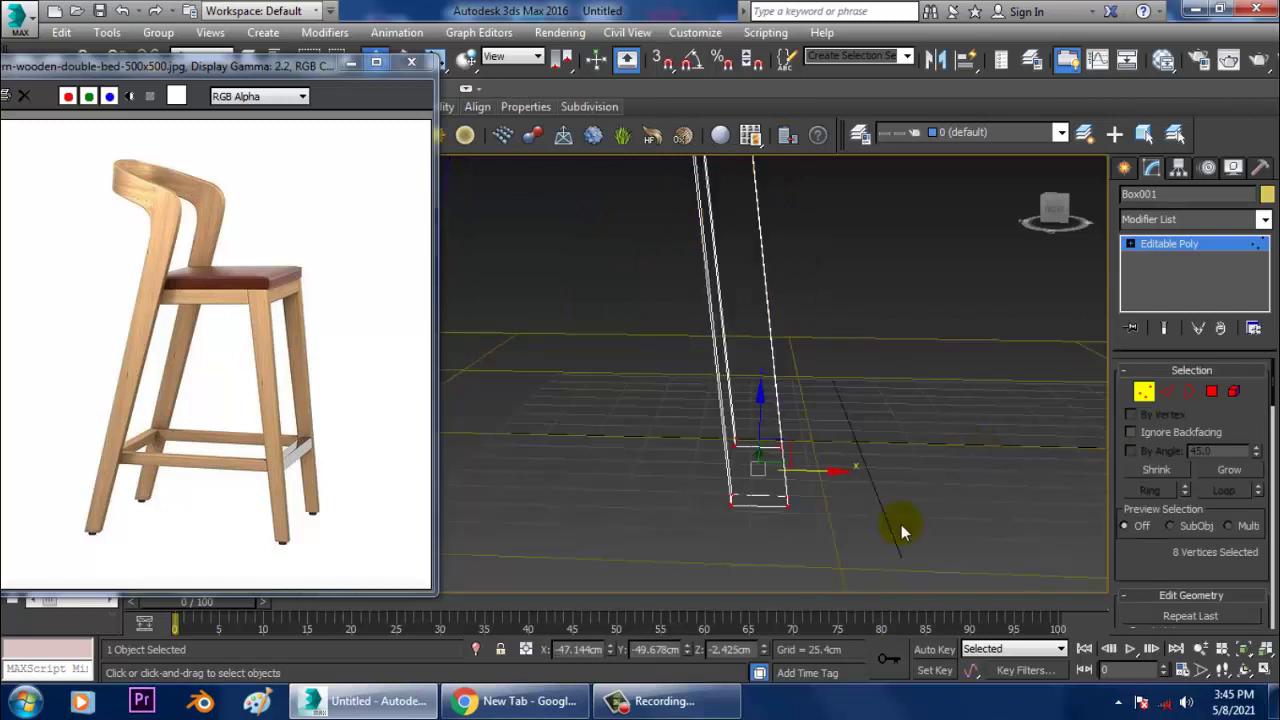
{"action": "key", "text": "4"}
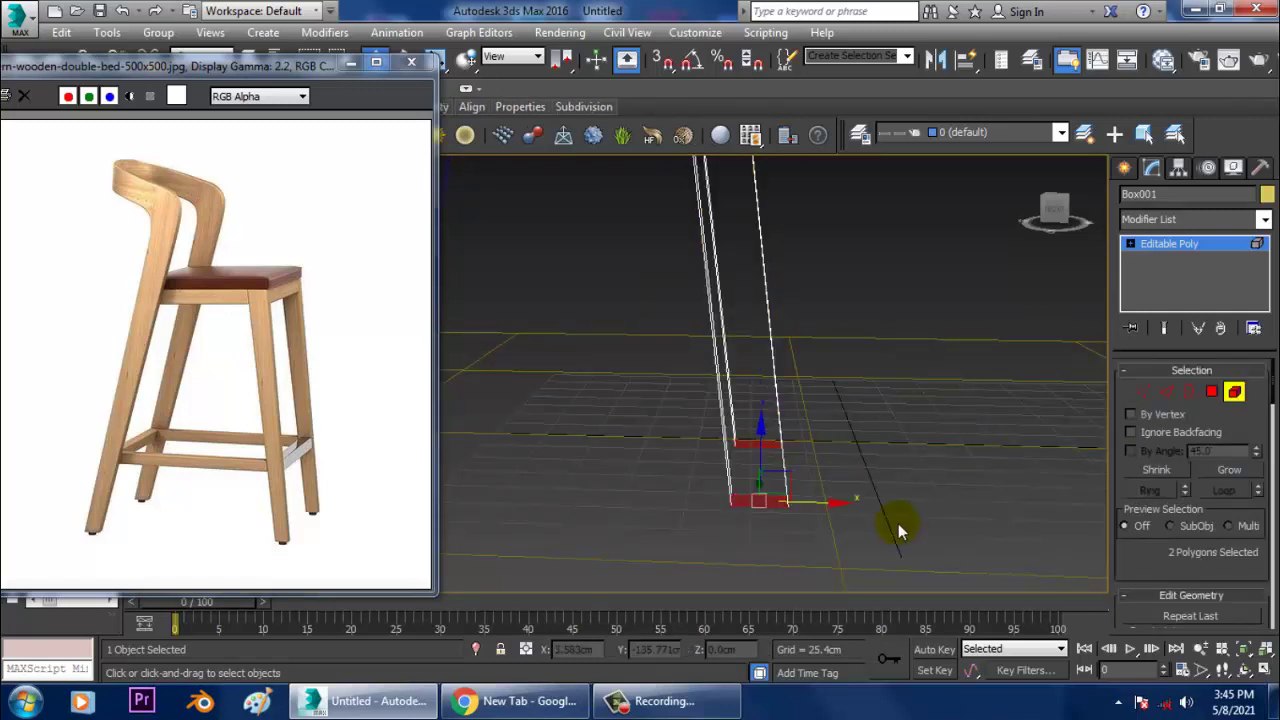
{"action": "key", "text": "F3"}
{"action": "key", "text": "r"}
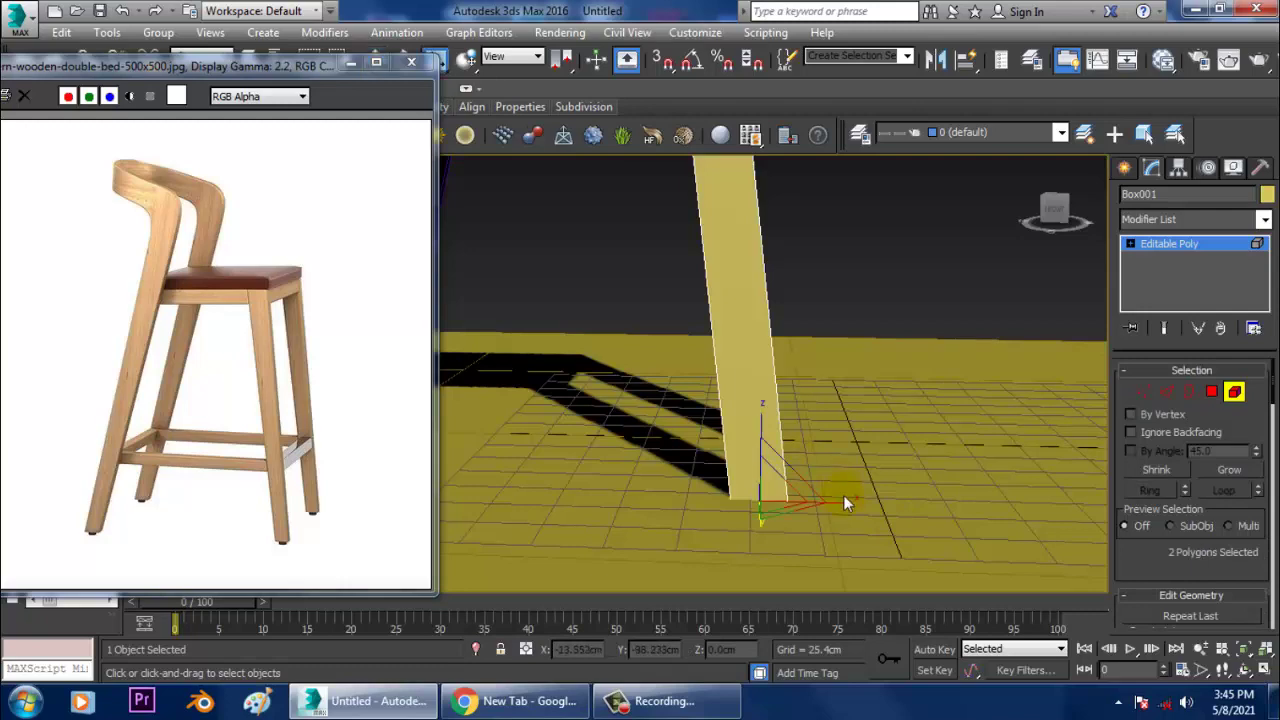
{"action": "scroll", "coordinate": [833, 522], "scroll_direction": "down", "scroll_amount": 8}
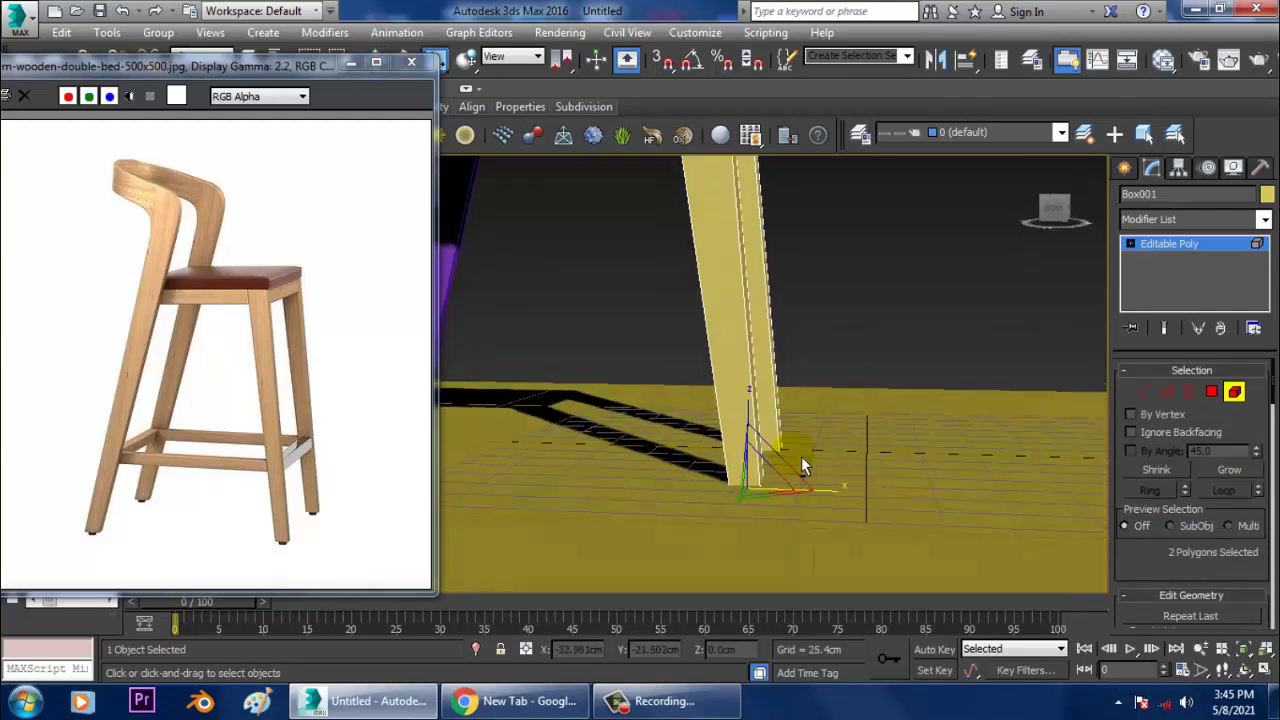
{"action": "scroll", "coordinate": [823, 470], "scroll_direction": "up", "scroll_amount": 3}
{"action": "middle_click_drag", "start_coordinate": [823, 470], "coordinate": [829, 352], "text": "alt"}
{"action": "scroll", "coordinate": [825, 330], "scroll_direction": "up", "scroll_amount": 4}
{"action": "middle_click_drag", "start_coordinate": [818, 300], "coordinate": [880, 420], "text": "alt"}
Step: Leave sub-object editing on the seat and select the back-leg and backrest frame in the left view
{"action": "key", "text": "alt+w"}
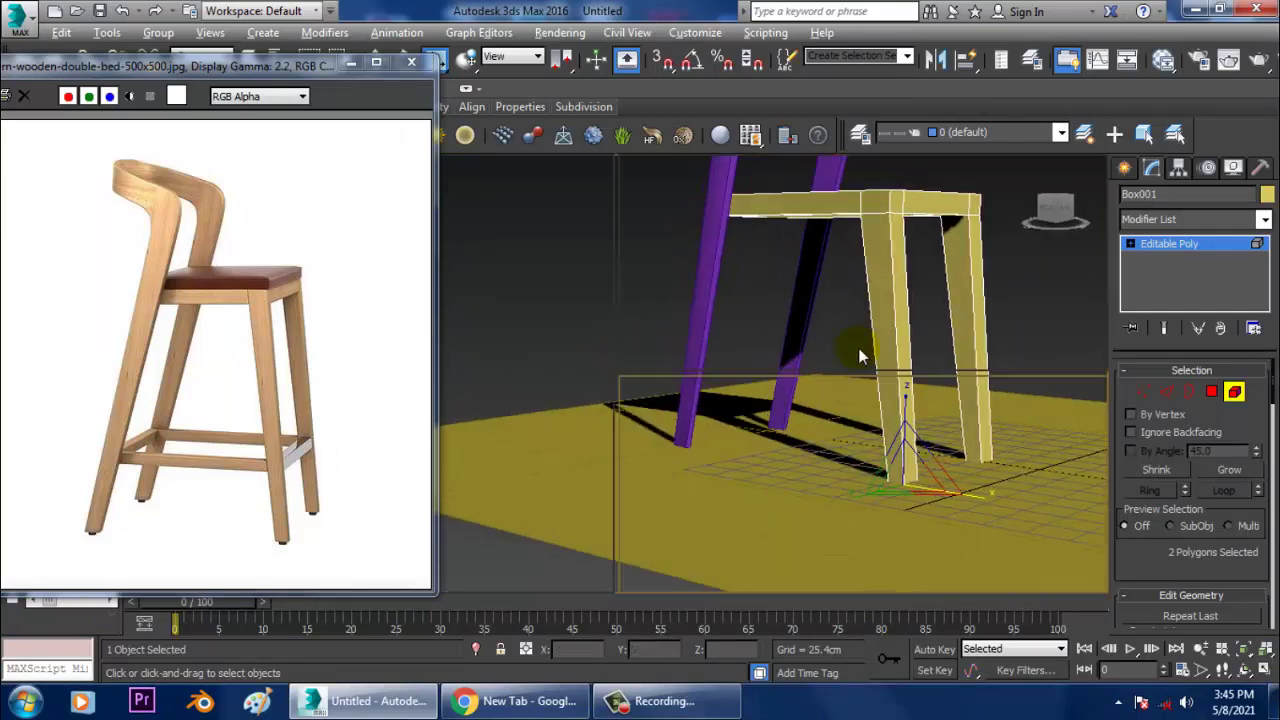
{"action": "key", "text": "alt+w"}
{"action": "middle_click_drag", "start_coordinate": [548, 508], "coordinate": [813, 412]}
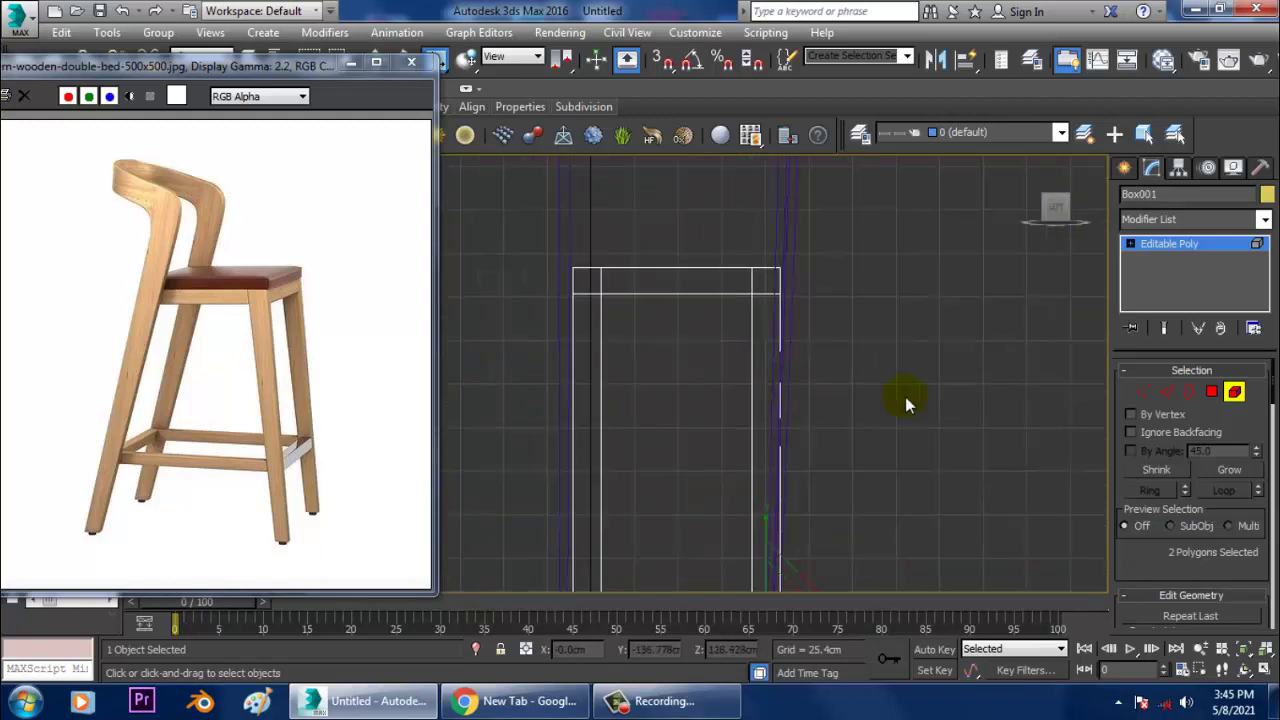
{"action": "left_click", "coordinate": [1163, 240]}
{"action": "middle_click_drag", "start_coordinate": [792, 366], "coordinate": [858, 388]}
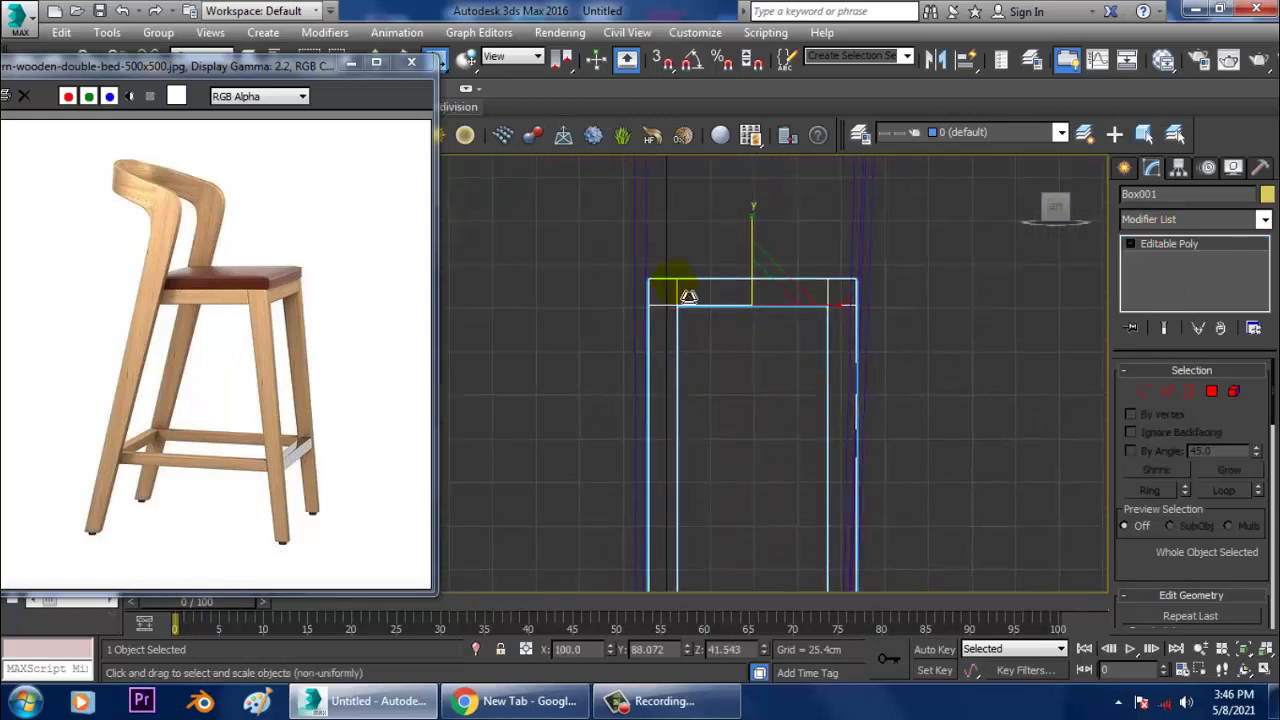
{"action": "left_click", "coordinate": [646, 262]}
{"action": "middle_click_drag", "start_coordinate": [667, 213], "coordinate": [747, 312]}
{"action": "scroll", "coordinate": [717, 379], "scroll_direction": "down", "scroll_amount": 2}
Step: Move the whole back-leg and backrest frame away from the seat along X, to about -820 cm
{"action": "key", "text": "1"}
{"action": "key", "text": "alt+w"}
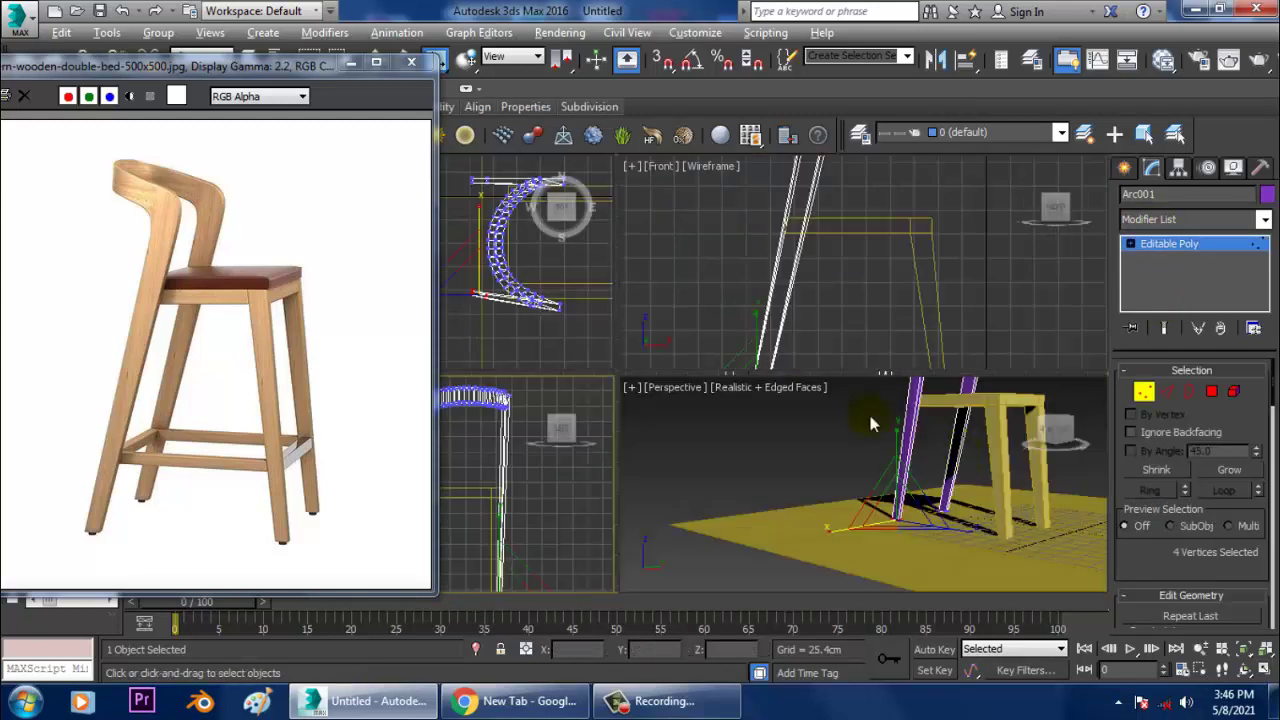
{"action": "middle_click_drag", "start_coordinate": [870, 424], "coordinate": [840, 420]}
{"action": "key", "text": "alt+w"}
{"action": "middle_click_drag", "start_coordinate": [838, 285], "coordinate": [860, 412]}
{"action": "scroll", "coordinate": [860, 410], "scroll_direction": "down", "scroll_amount": 3}
{"action": "middle_click_drag", "start_coordinate": [844, 342], "coordinate": [885, 365], "text": "alt"}
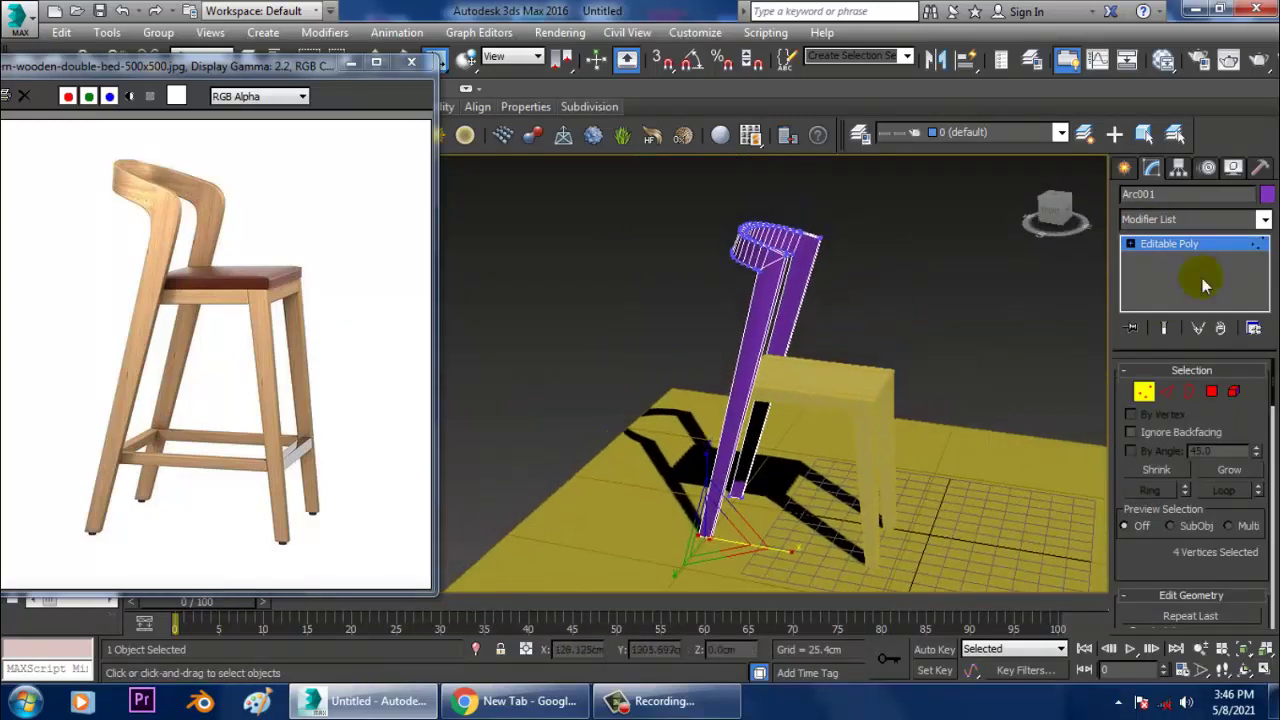
{"action": "left_click", "coordinate": [1206, 244]}
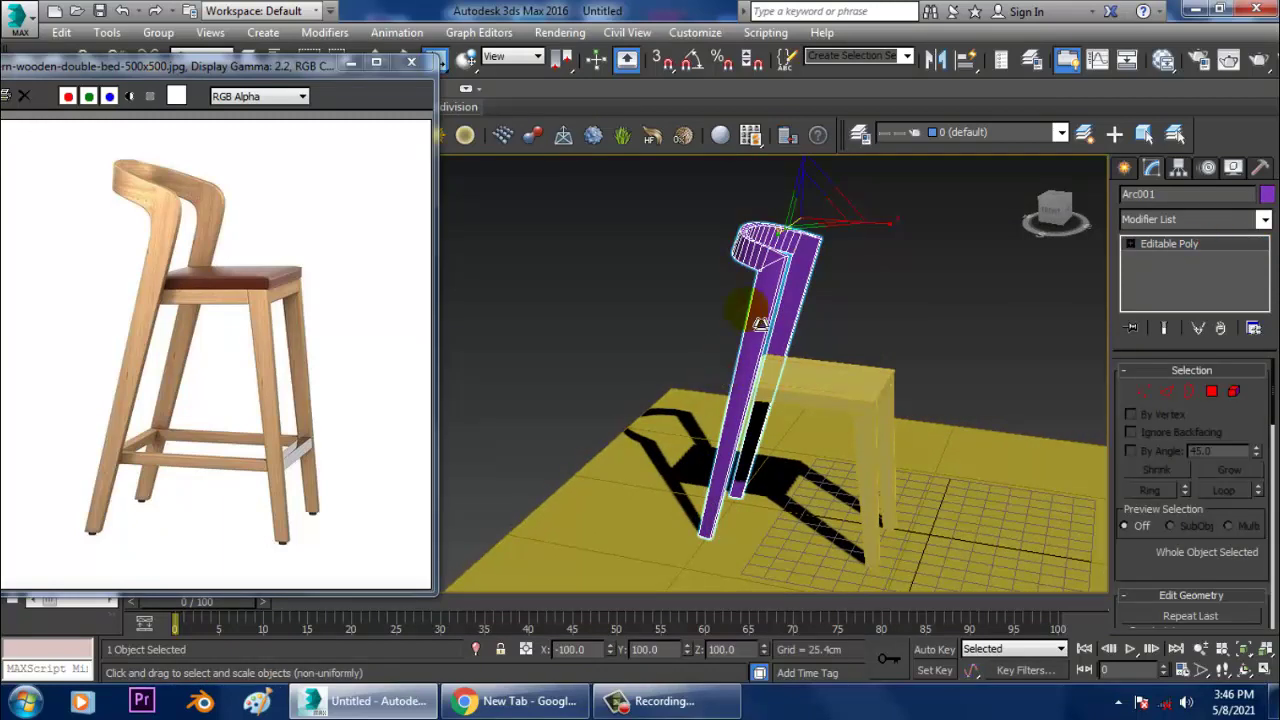
{"action": "key", "text": "w"}
{"action": "left_click_drag", "start_coordinate": [857, 222], "coordinate": [334, 220]}
Step: Draw a slanted straight spline about 414 cm long in the front view, from above the seat's rear edge down to the floor
{"action": "key", "text": "alt+w"}
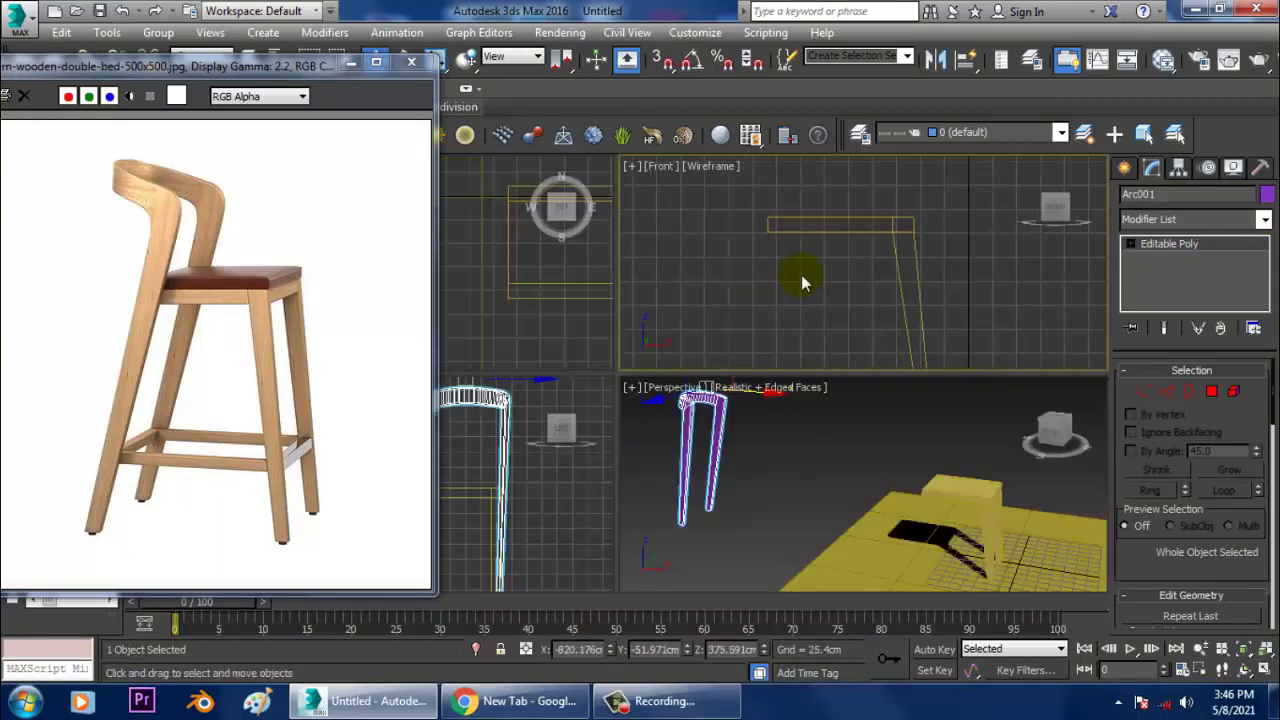
{"action": "middle_click_drag", "start_coordinate": [803, 279], "coordinate": [893, 257]}
{"action": "key", "text": "alt+w"}
{"action": "scroll", "coordinate": [876, 302], "scroll_direction": "down", "scroll_amount": 4}
{"action": "middle_click_drag", "start_coordinate": [862, 316], "coordinate": [877, 394]}
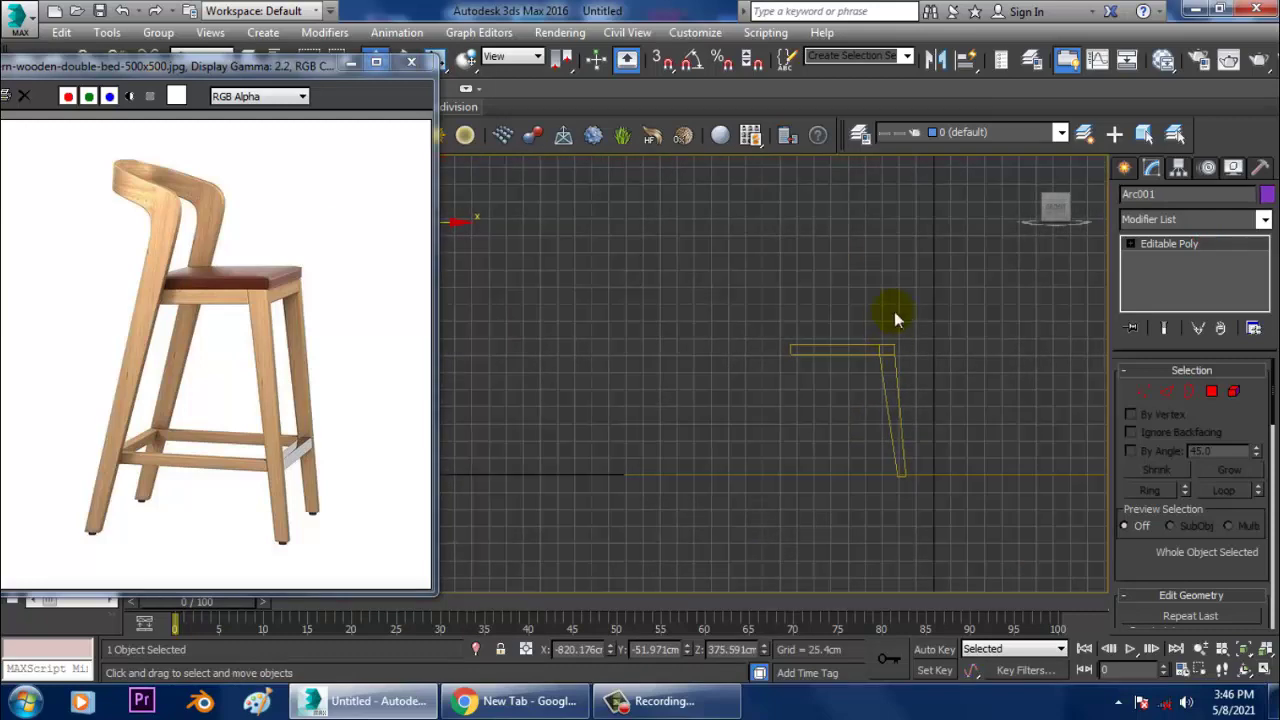
{"action": "left_click", "coordinate": [1099, 169]}
{"action": "left_click", "coordinate": [1118, 170]}
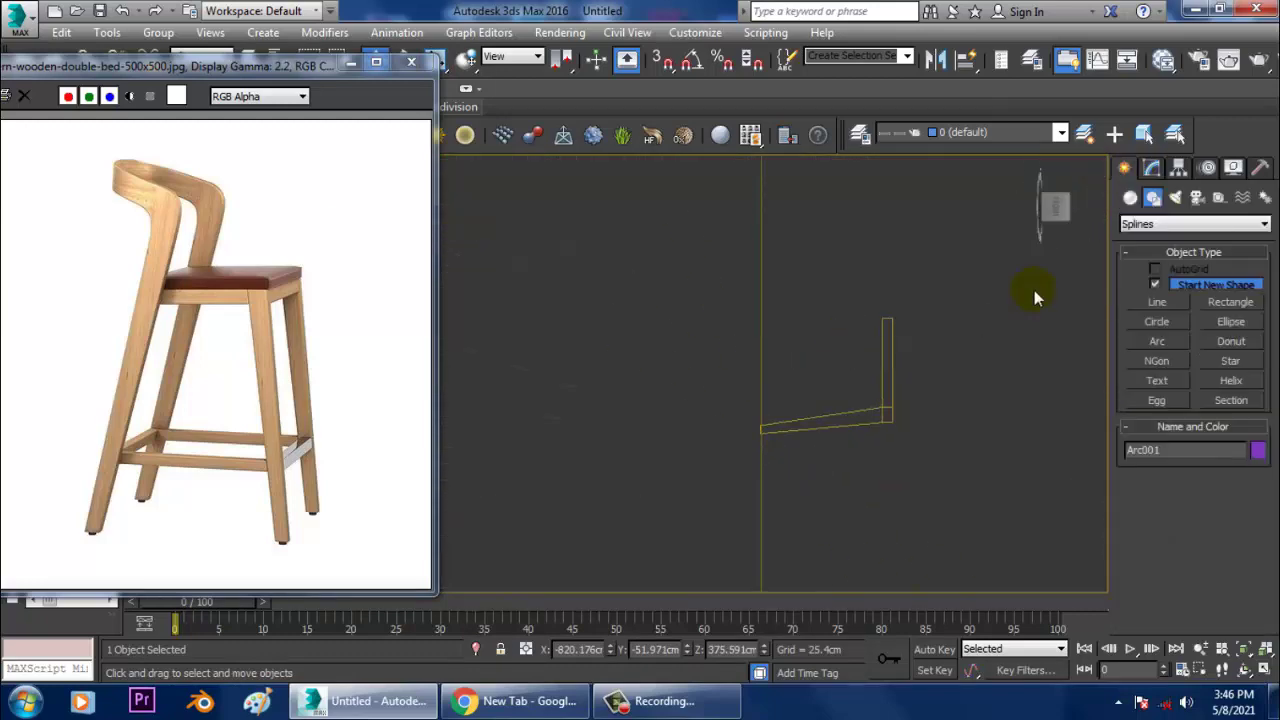
{"action": "key", "text": "f"}
{"action": "middle_click_drag", "start_coordinate": [914, 324], "coordinate": [1046, 246]}
{"action": "scroll", "coordinate": [760, 325], "scroll_direction": "down", "scroll_amount": 4}
{"action": "middle_click_drag", "start_coordinate": [706, 366], "coordinate": [940, 355]}
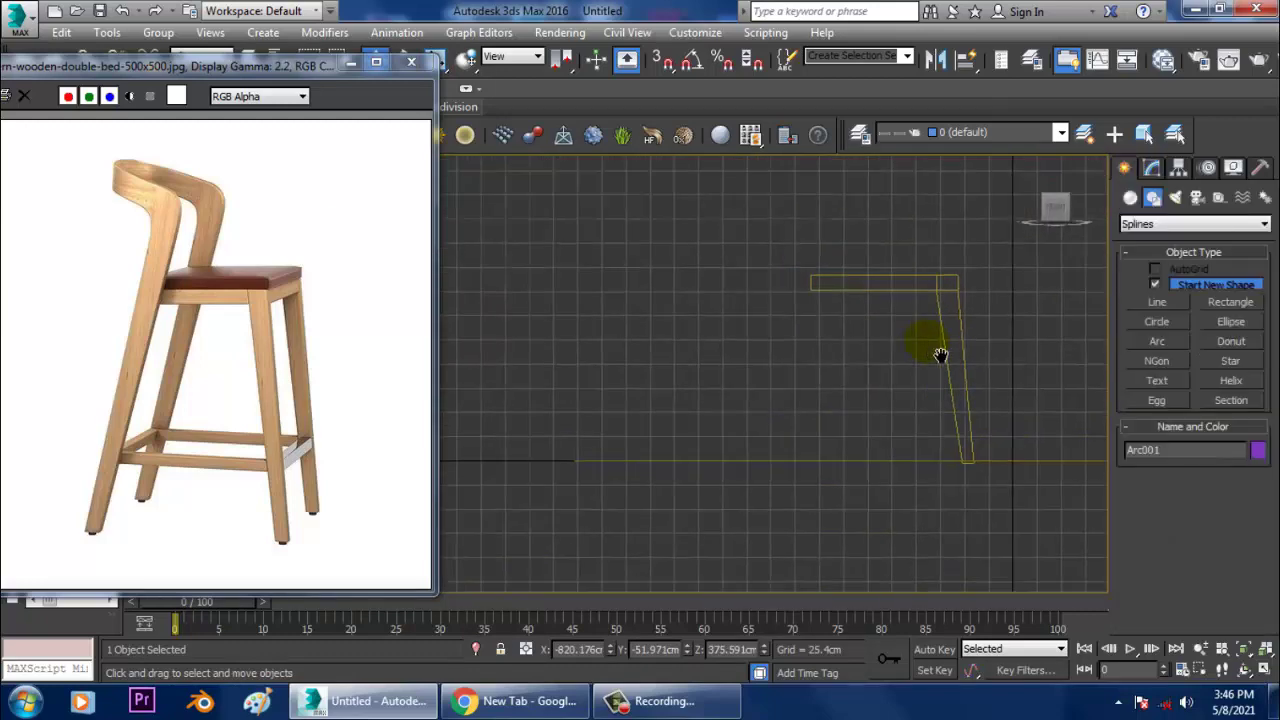
{"action": "left_click", "coordinate": [1173, 303]}
{"action": "middle_click_drag", "start_coordinate": [857, 280], "coordinate": [865, 320]}
{"action": "middle_click_drag", "start_coordinate": [797, 237], "coordinate": [770, 327]}
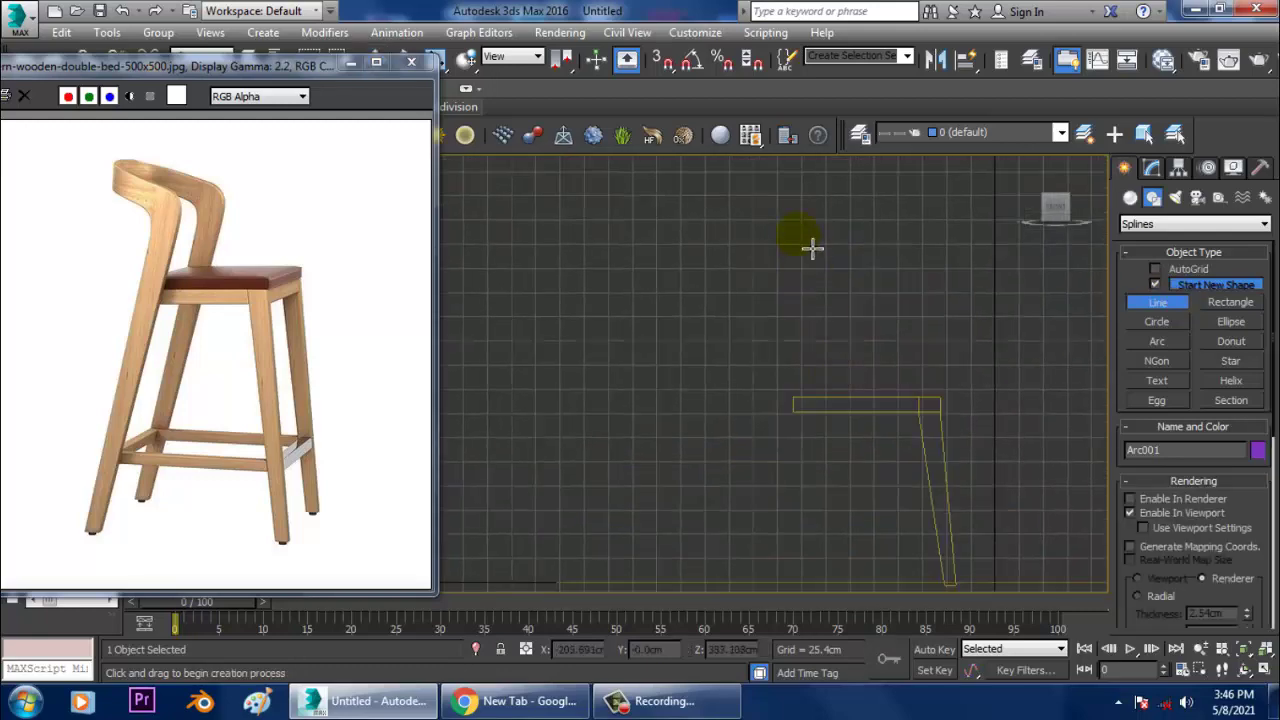
{"action": "left_click", "coordinate": [817, 194]}
{"action": "middle_click_drag", "start_coordinate": [770, 532], "coordinate": [793, 375]}
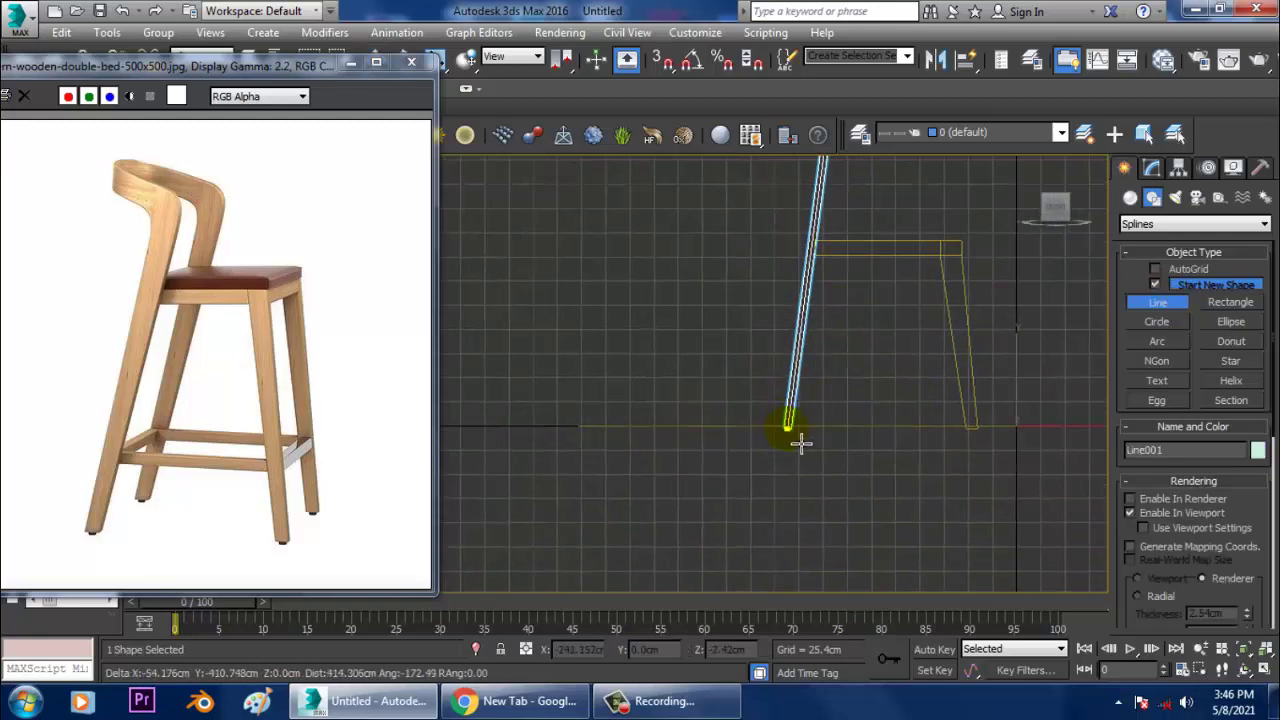
{"action": "left_click", "coordinate": [787, 430]}
{"action": "right_click", "coordinate": [787, 430]}
{"action": "right_click", "coordinate": [787, 430]}
{"action": "key", "text": "alt+w"}
{"action": "right_click", "coordinate": [787, 431]}
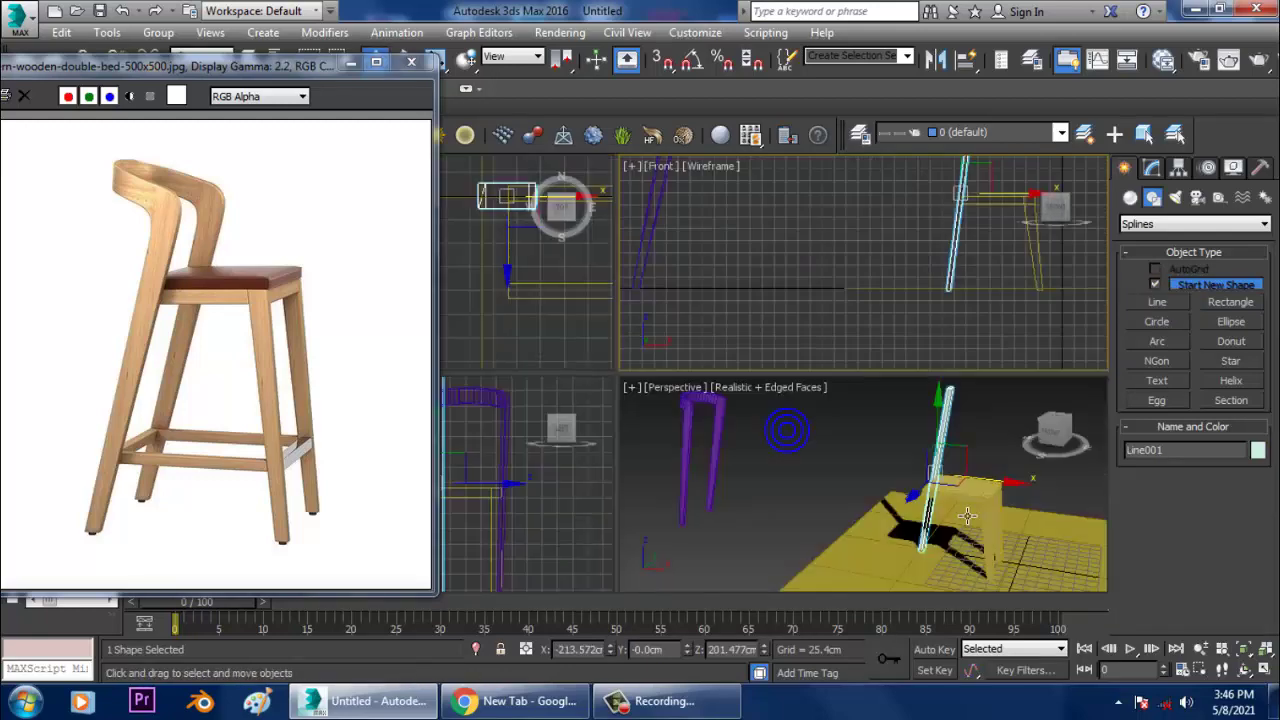
Step: Try to reshape the new back leg's cross-section with non-uniform scaling, including 20% along Y
{"action": "key", "text": "alt+w"}
{"action": "middle_click_drag", "start_coordinate": [873, 455], "coordinate": [815, 432], "text": "alt"}
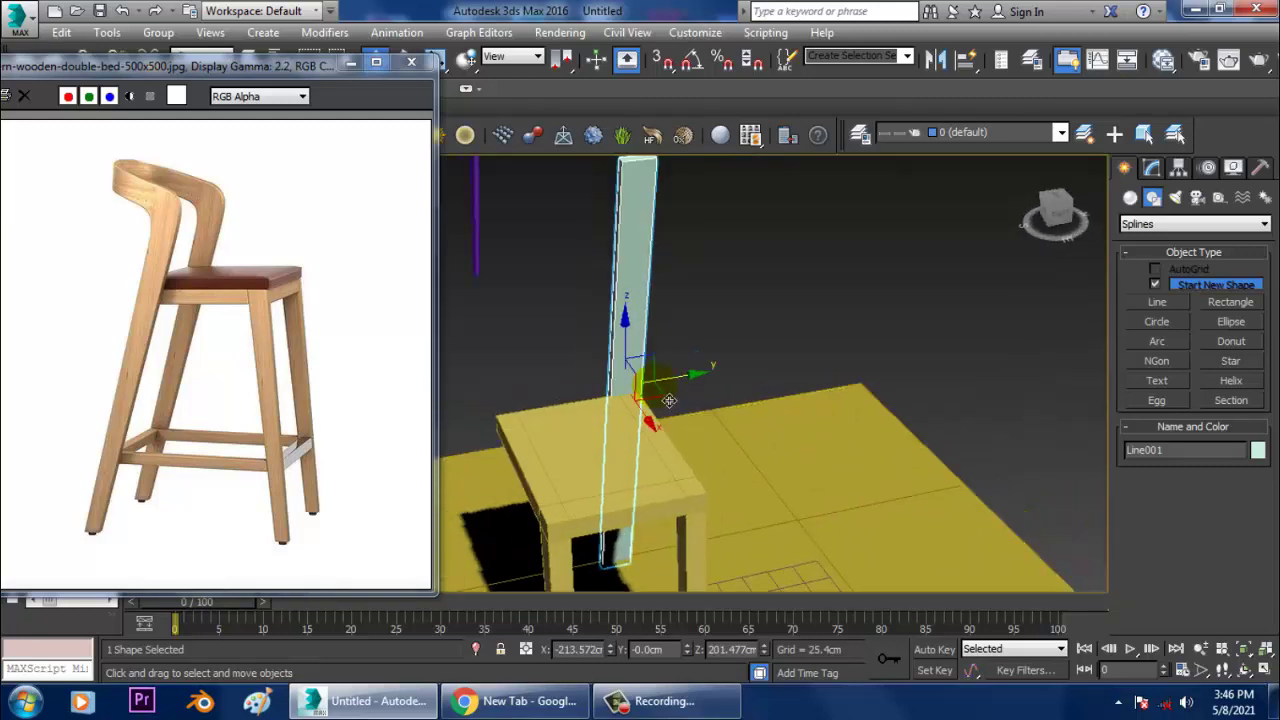
{"action": "key", "text": "r"}
{"action": "left_click_drag", "start_coordinate": [650, 421], "coordinate": [631, 410]}
{"action": "left_click_drag", "start_coordinate": [706, 406], "coordinate": [803, 400]}
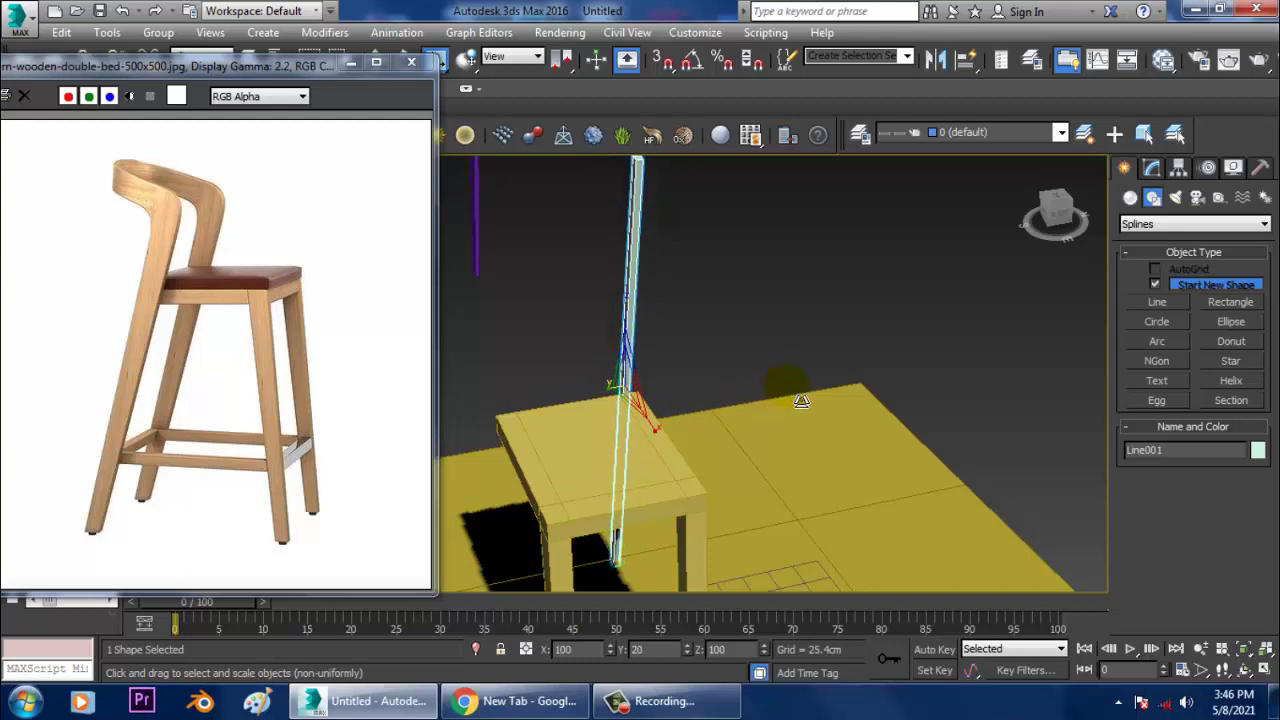
{"action": "middle_click_drag", "start_coordinate": [803, 400], "coordinate": [751, 400], "text": "alt"}
{"action": "left_click_drag", "start_coordinate": [719, 409], "coordinate": [796, 420]}
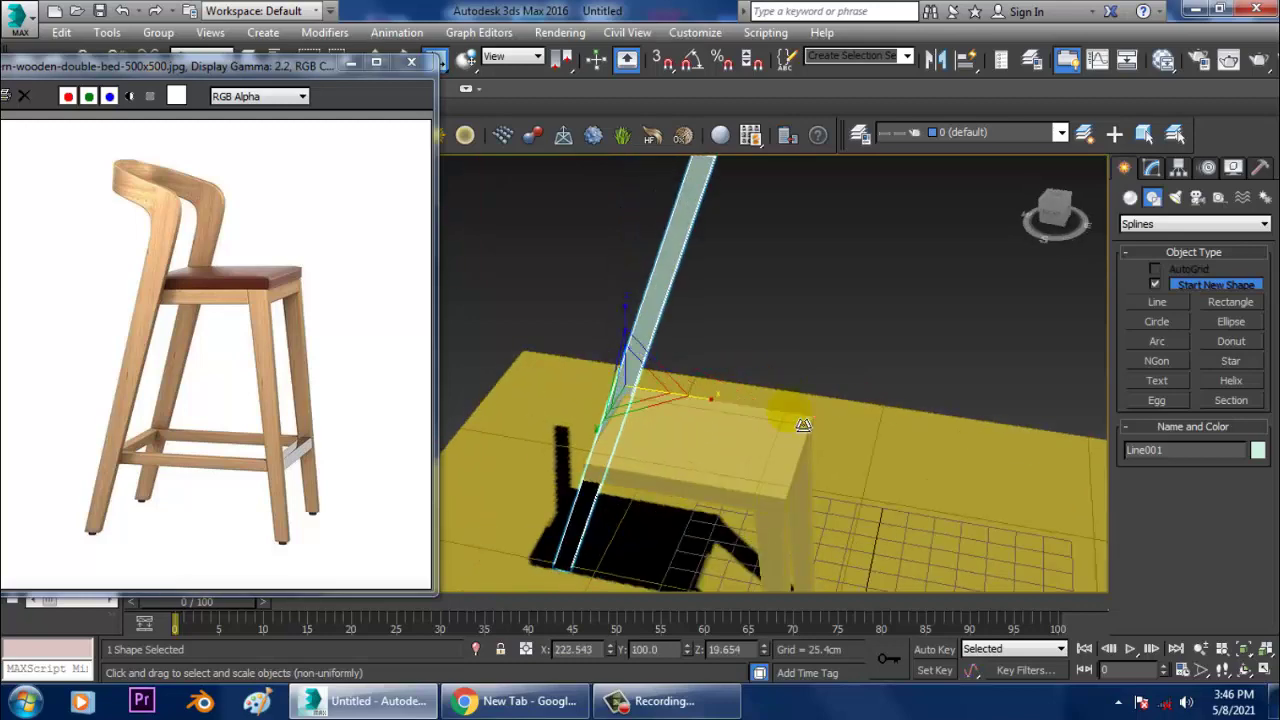
{"action": "key", "text": "ctrl+z"}
{"action": "key", "text": "ctrl+z"}
Step: Set the back leg spline's rectangular rendering to a length of 9.404 cm and a width of 19.152 cm
{"action": "middle_click_drag", "start_coordinate": [773, 403], "coordinate": [735, 352], "text": "alt"}
{"action": "left_click", "coordinate": [1150, 168]}
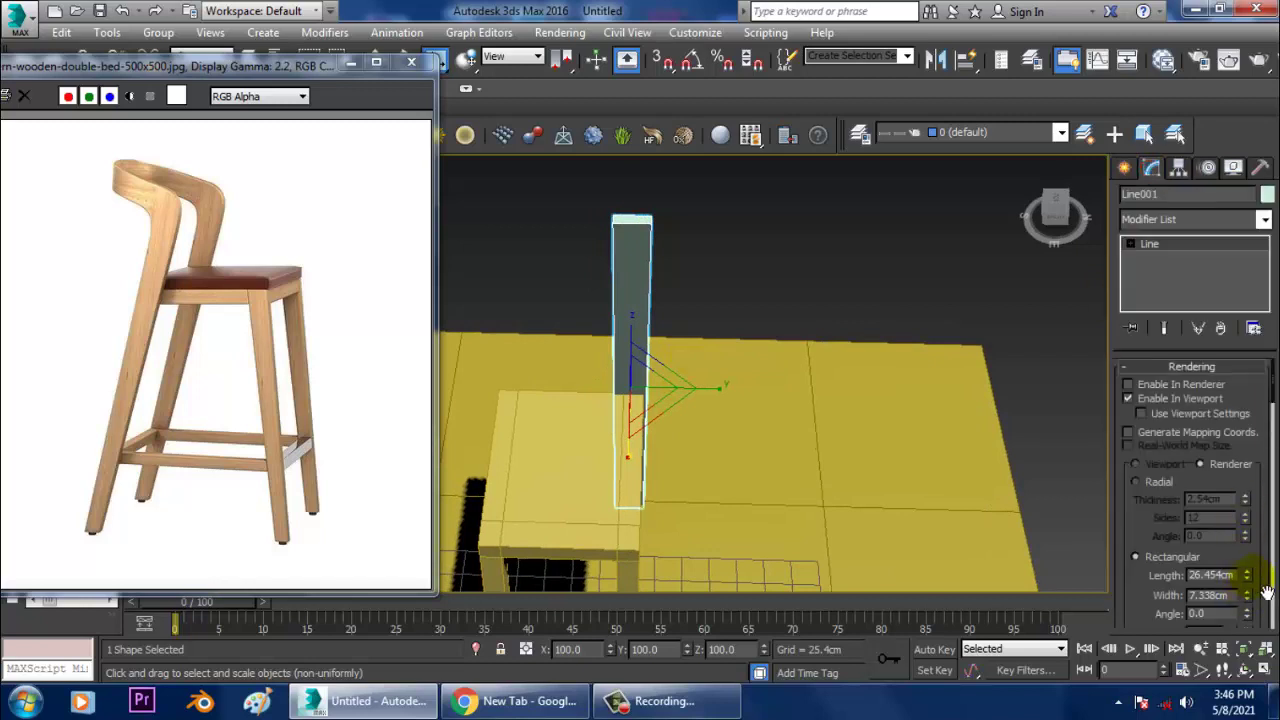
{"action": "left_click_drag", "start_coordinate": [1246, 575], "coordinate": [22, 668]}
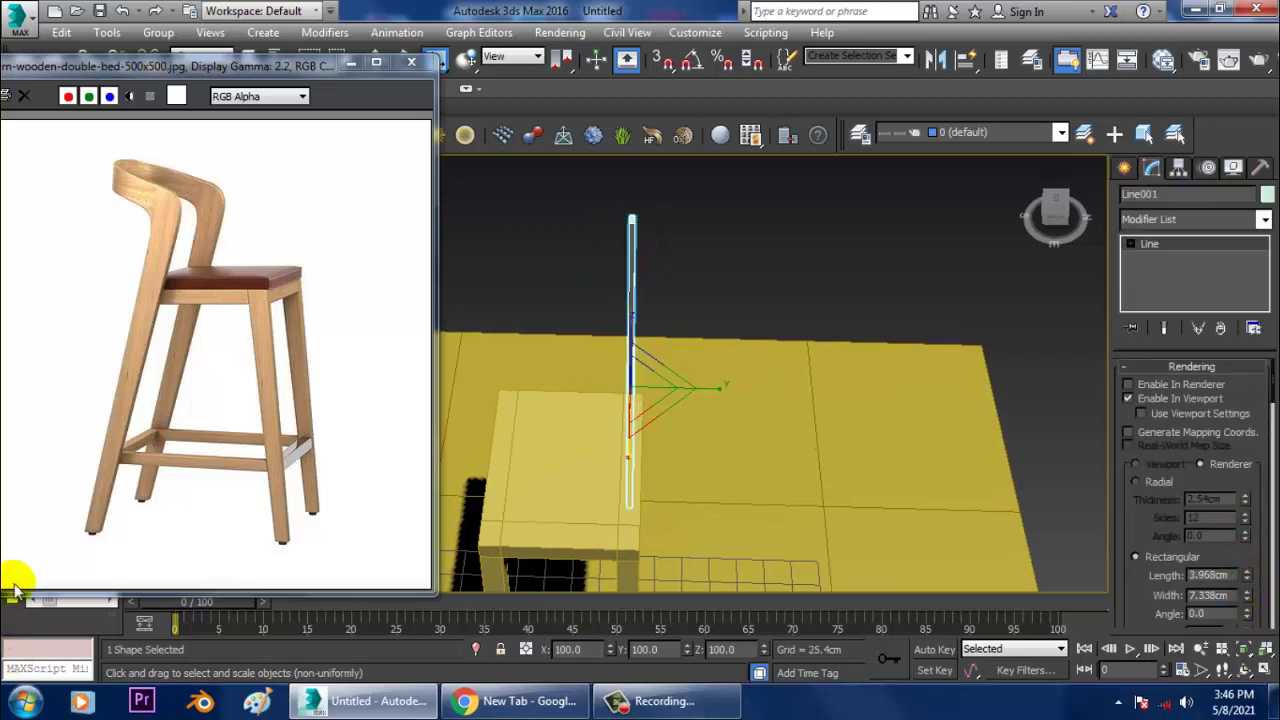
{"action": "left_click_drag", "start_coordinate": [1253, 582], "coordinate": [1238, 460]}
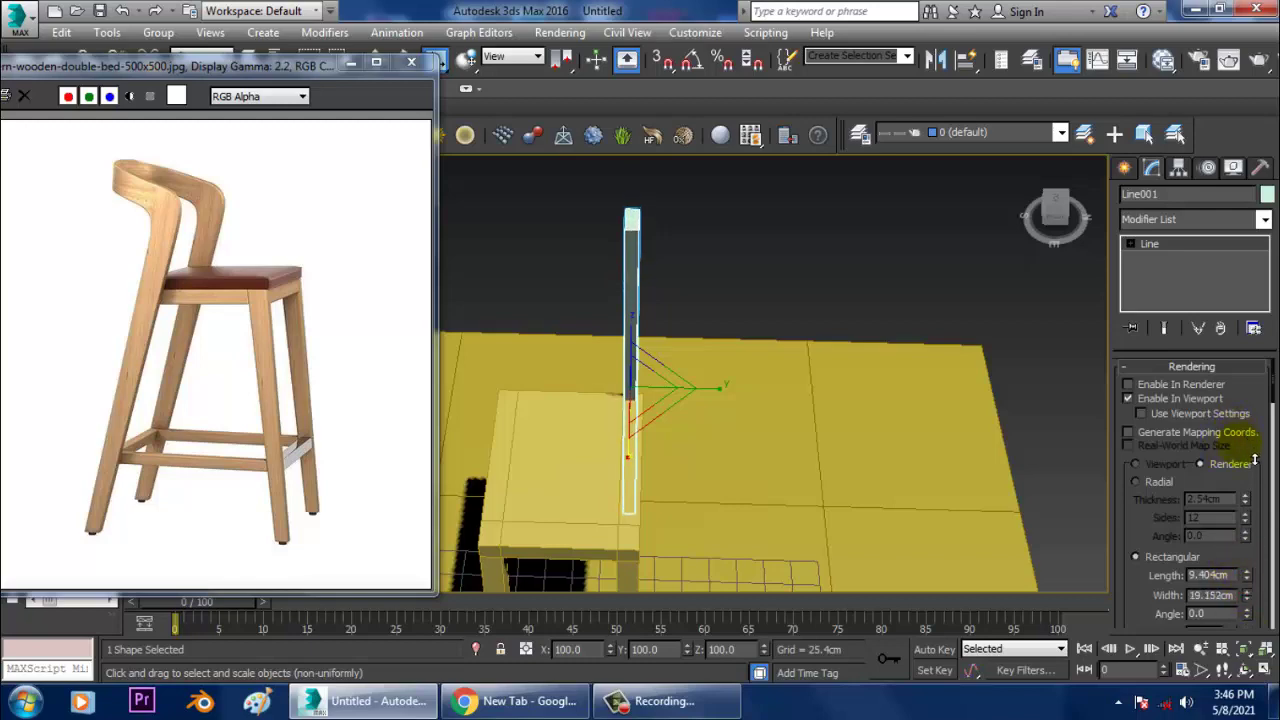
Step: Copy the back leg about 104.5 cm along negative Y in the top view, to the seat's opposite side
{"action": "middle_click_drag", "start_coordinate": [722, 368], "coordinate": [791, 357], "text": "alt"}
{"action": "key", "text": "alt+w"}
{"action": "middle_click_drag", "start_coordinate": [870, 225], "coordinate": [890, 242]}
{"action": "middle_click_drag", "start_coordinate": [590, 316], "coordinate": [606, 322]}
{"action": "key", "text": "alt+w"}
{"action": "middle_click_drag", "start_coordinate": [831, 274], "coordinate": [741, 302]}
{"action": "key", "text": "w"}
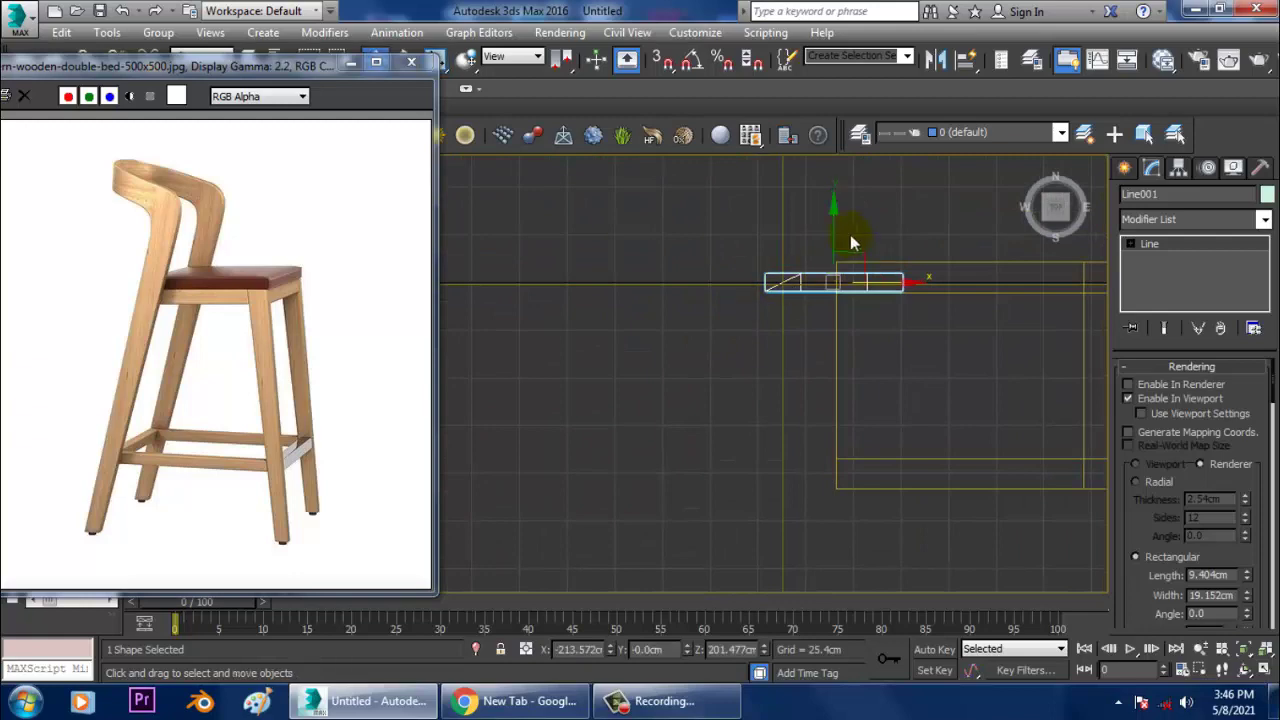
{"action": "mouse_move", "coordinate": [847, 249]}
{"action": "left_mouse_down", "text": "shift"}
{"action": "mouse_move", "coordinate": [846, 306]}
{"action": "mouse_move", "coordinate": [891, 446]}
{"action": "left_mouse_up", "text": "shift"}
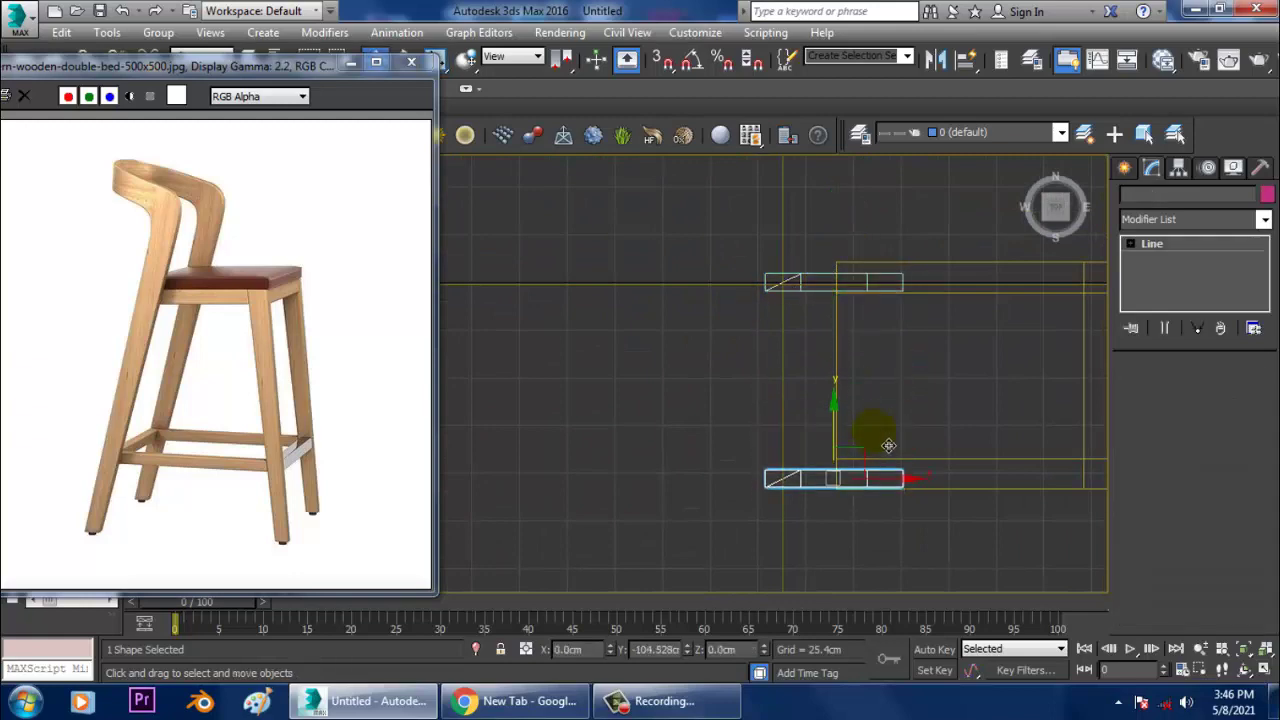
{"action": "left_click", "coordinate": [651, 428]}
{"action": "key", "text": "alt+w"}
{"action": "middle_click", "coordinate": [814, 438]}
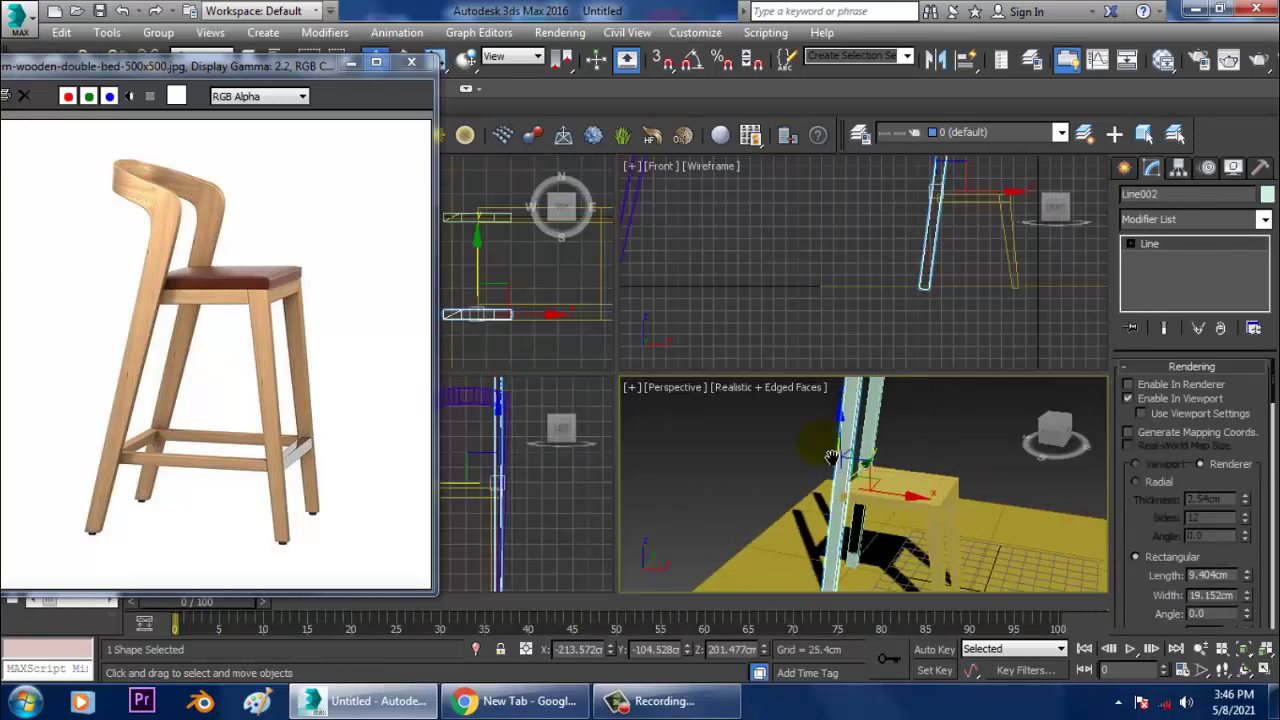
Step: Convert both slanted back legs to editable poly objects
{"action": "key", "text": "alt+w"}
{"action": "scroll", "coordinate": [810, 349], "scroll_direction": "down", "scroll_amount": 8}
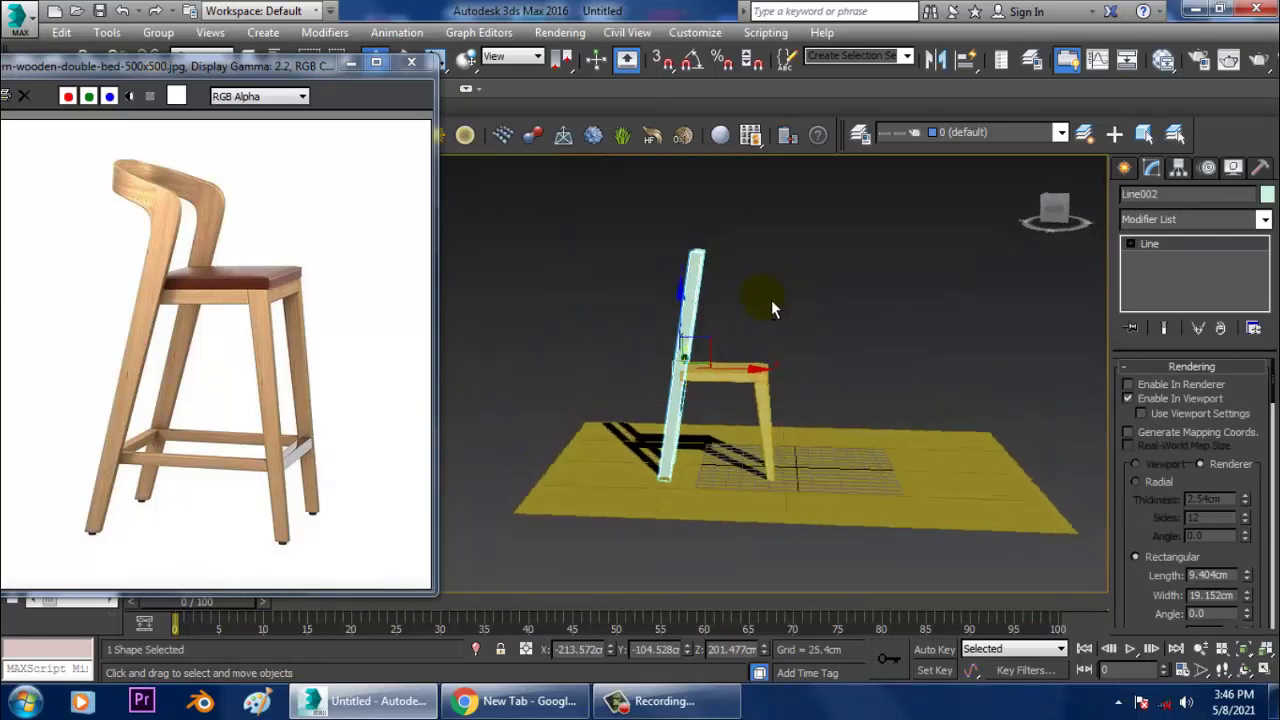
{"action": "middle_click_drag", "start_coordinate": [723, 309], "coordinate": [707, 345], "text": "alt"}
{"action": "scroll", "coordinate": [699, 317], "scroll_direction": "up", "scroll_amount": 3}
{"action": "scroll", "coordinate": [767, 323], "scroll_direction": "up", "scroll_amount": 3}
{"action": "middle_click_drag", "start_coordinate": [587, 261], "coordinate": [723, 343], "text": "alt"}
{"action": "right_click", "coordinate": [688, 272]}
{"action": "left_click", "coordinate": [974, 361]}
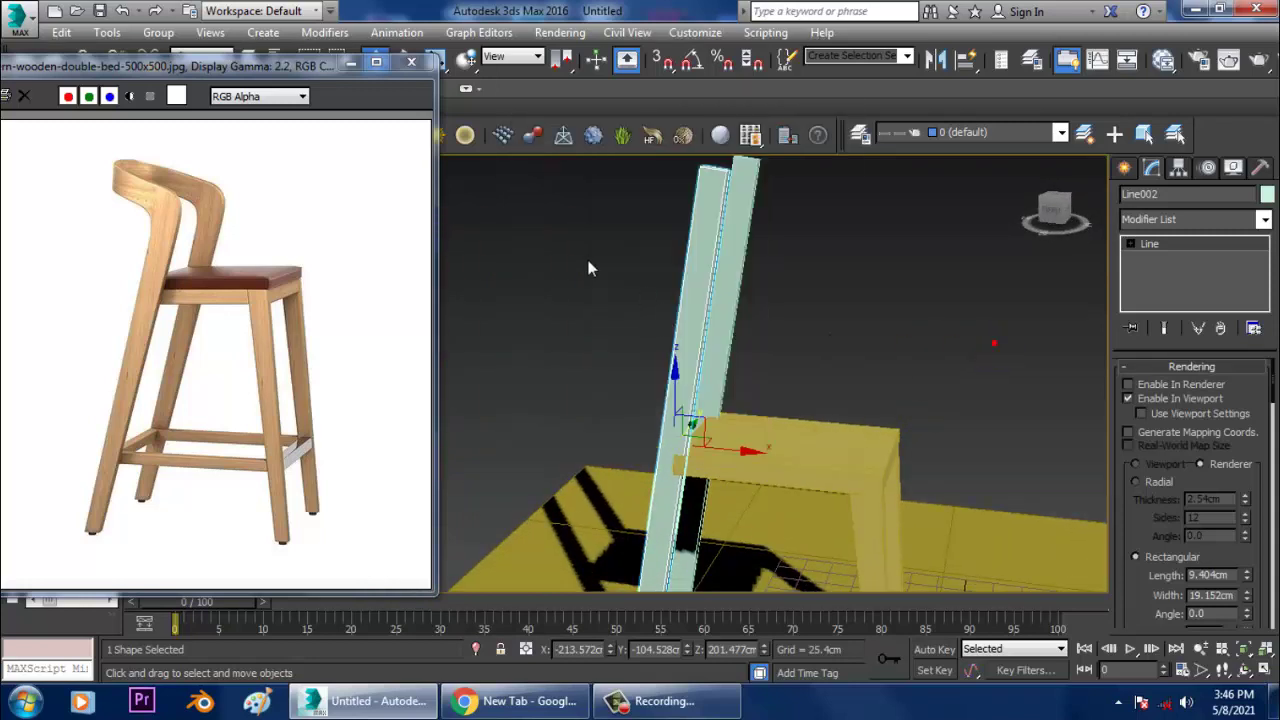
{"action": "left_click", "coordinate": [729, 271], "text": "ctrl"}
{"action": "right_click", "coordinate": [716, 252]}
{"action": "mouse_move", "coordinate": [820, 446]}
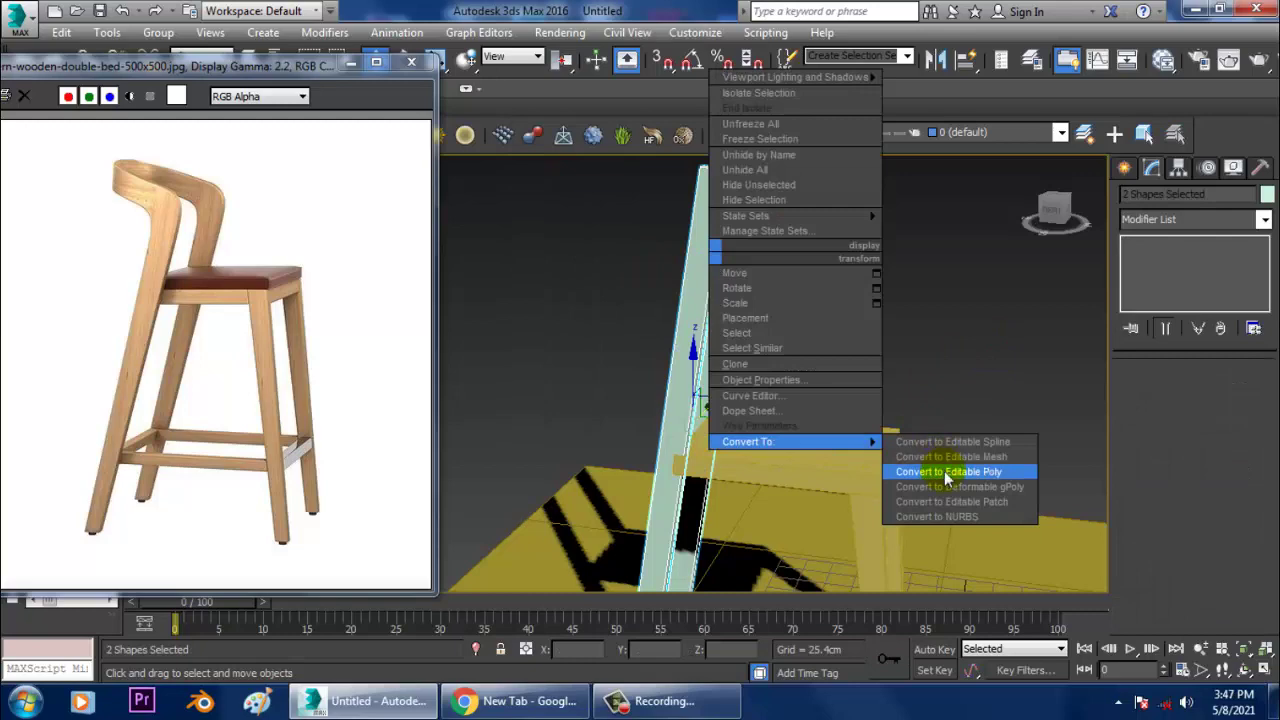
{"action": "left_click", "coordinate": [944, 471]}
Step: Attach the second back leg to the first so both form one editable poly object
{"action": "middle_click_drag", "start_coordinate": [944, 471], "coordinate": [1178, 198], "text": "alt"}
{"action": "left_click", "coordinate": [824, 252]}
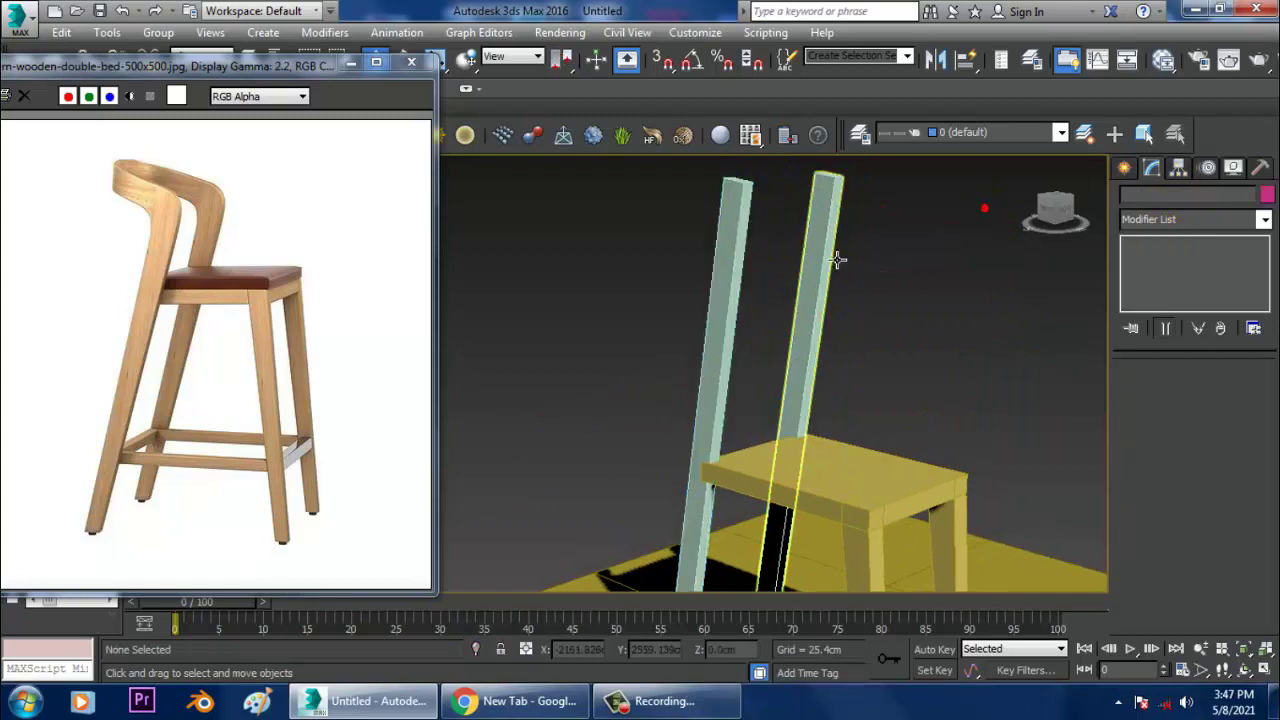
{"action": "left_click", "coordinate": [1150, 169]}
{"action": "scroll", "coordinate": [1208, 538], "scroll_direction": "down", "scroll_amount": 5}
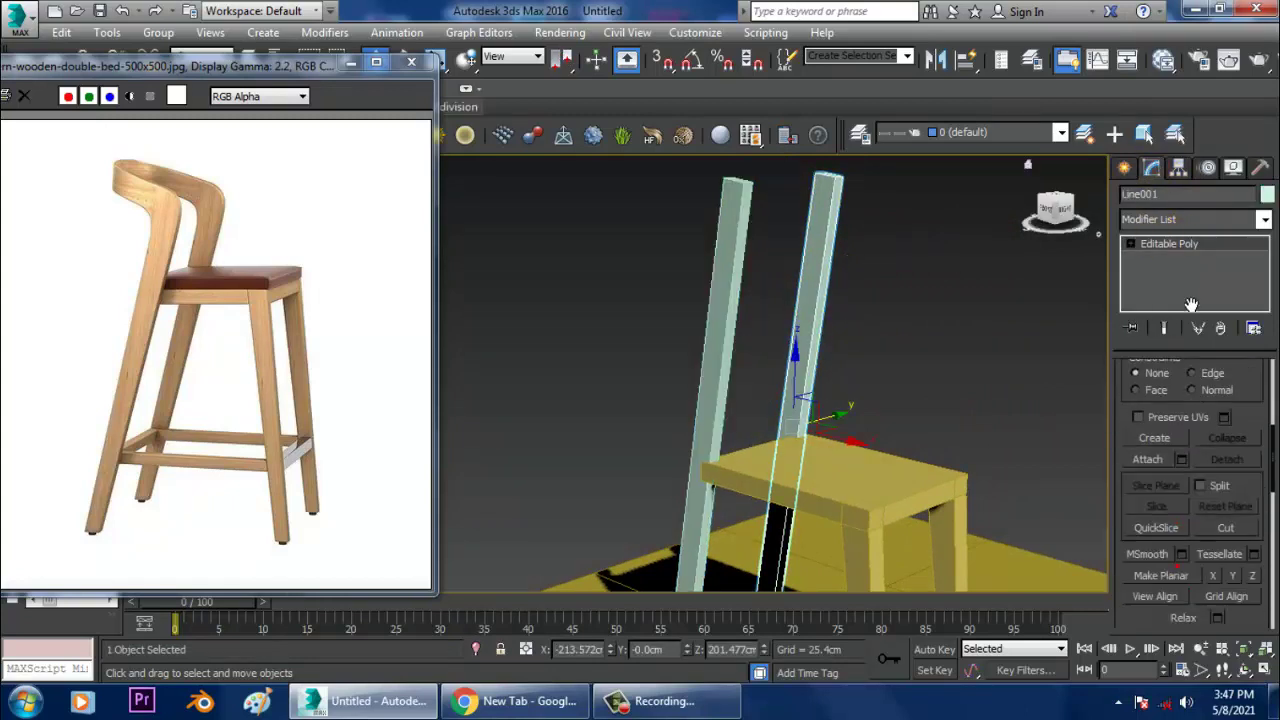
{"action": "left_click", "coordinate": [1147, 395]}
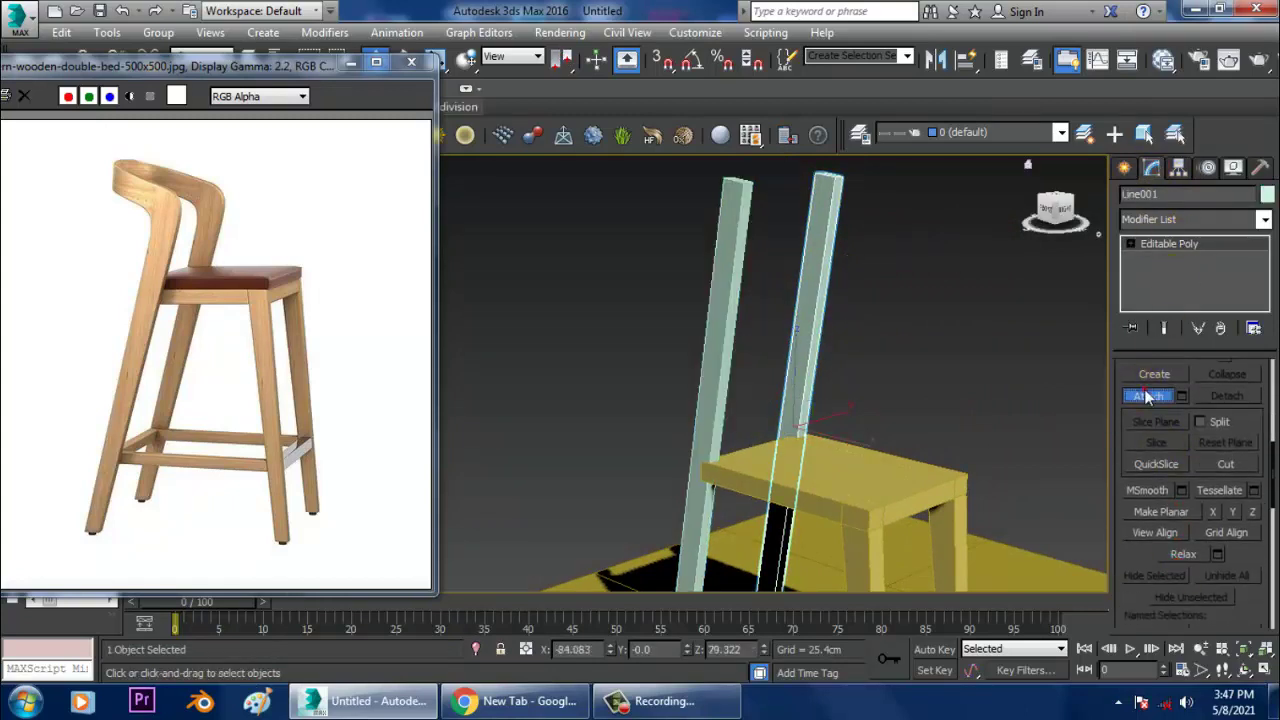
{"action": "left_click", "coordinate": [735, 315]}
Step: Select the lengthwise edges of both back legs and try connecting them with one segment at slide -87
{"action": "left_click", "coordinate": [1182, 273]}
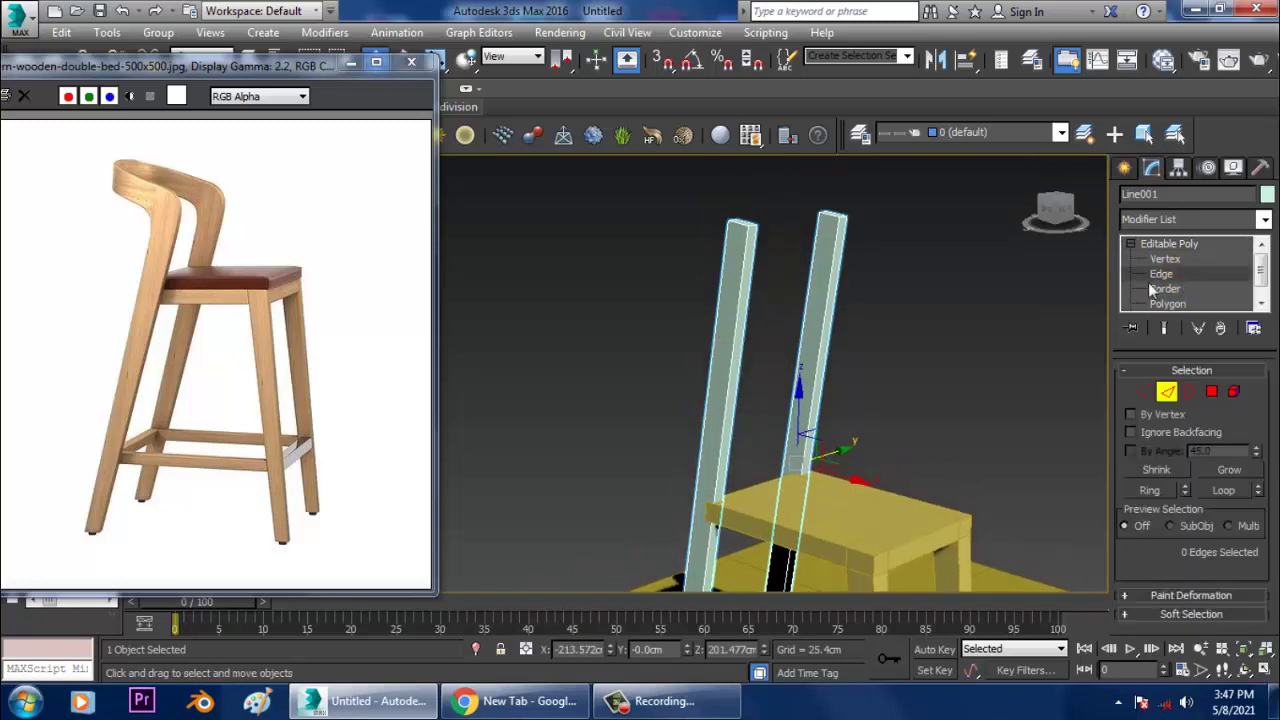
{"action": "middle_click_drag", "start_coordinate": [1039, 428], "coordinate": [926, 222], "text": "alt"}
{"action": "key", "text": "2"}
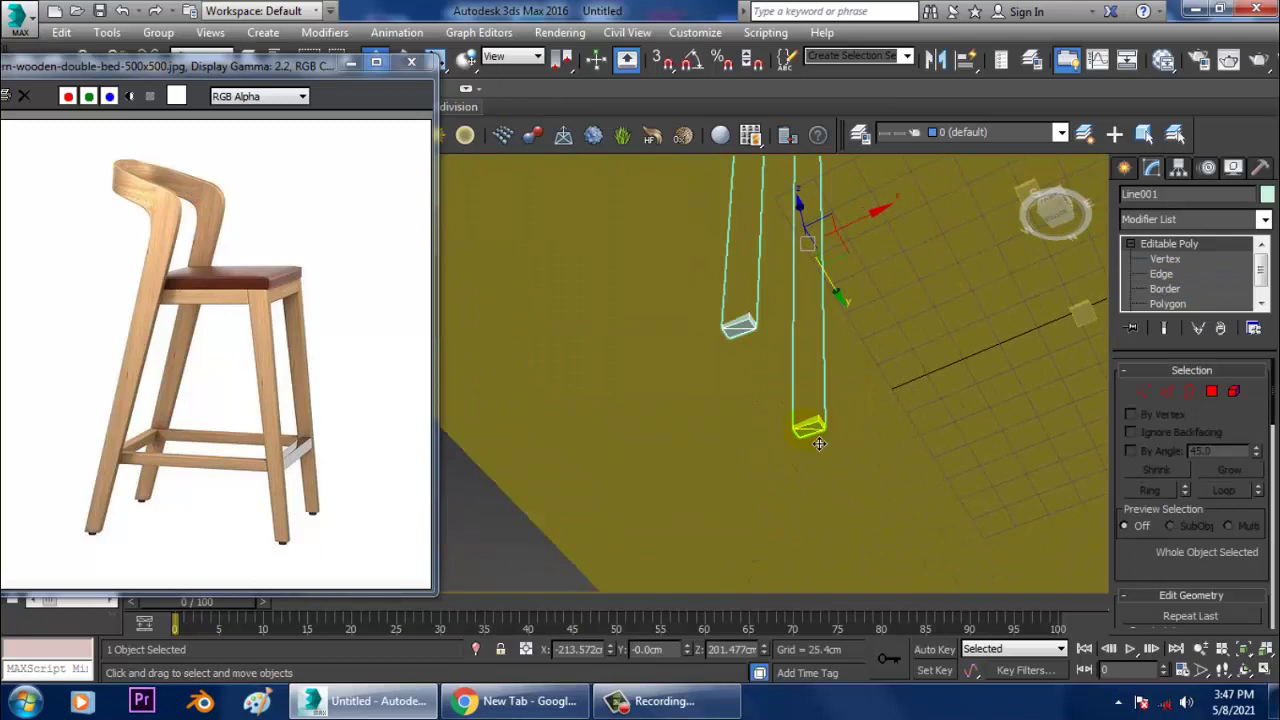
{"action": "key", "text": "2"}
{"action": "left_click", "coordinate": [822, 442]}
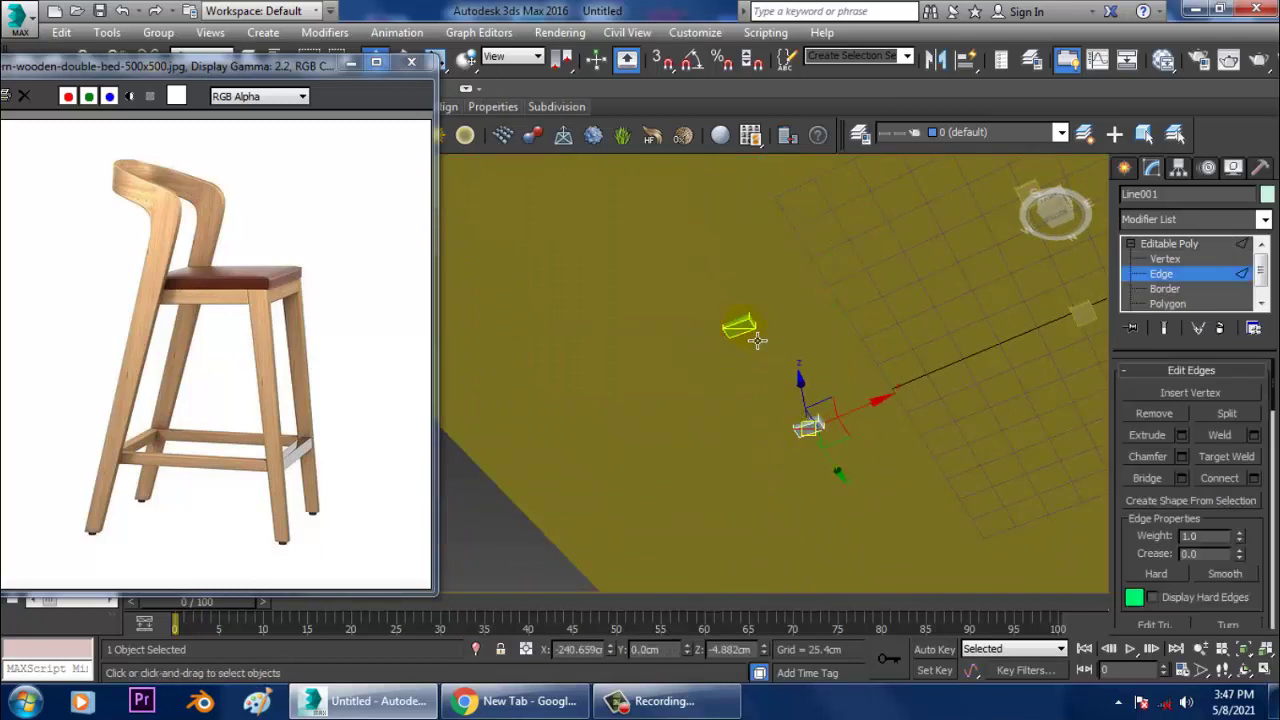
{"action": "left_click", "coordinate": [760, 342]}
{"action": "middle_click_drag", "start_coordinate": [765, 347], "coordinate": [724, 402], "text": "alt"}
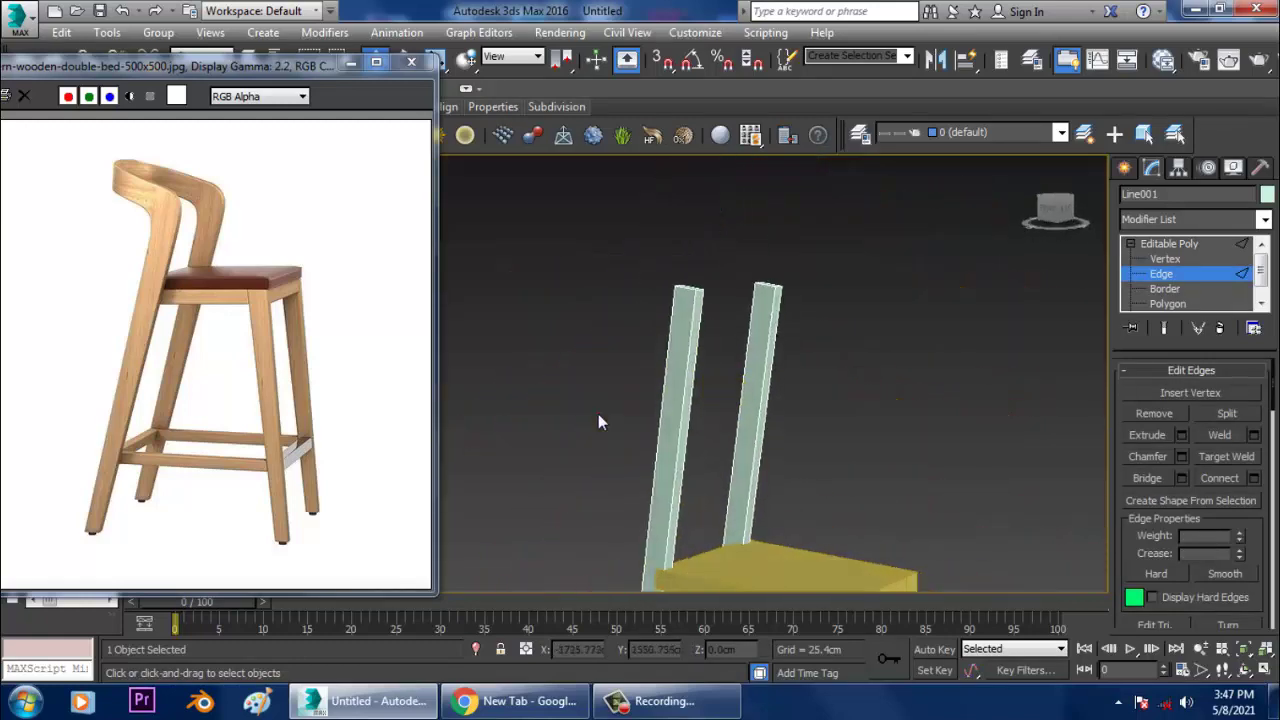
{"action": "left_click_drag", "start_coordinate": [598, 414], "coordinate": [1033, 397]}
{"action": "left_click", "coordinate": [1252, 478]}
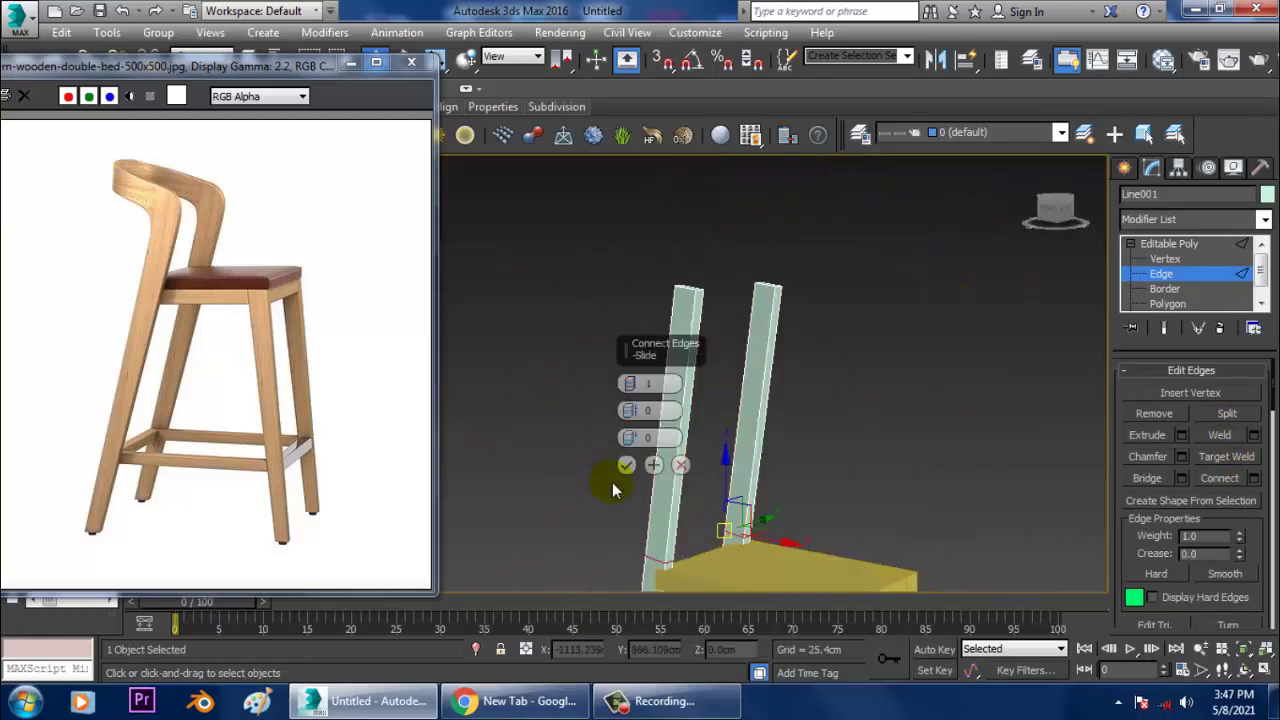
{"action": "left_click_drag", "start_coordinate": [645, 350], "coordinate": [683, 58]}
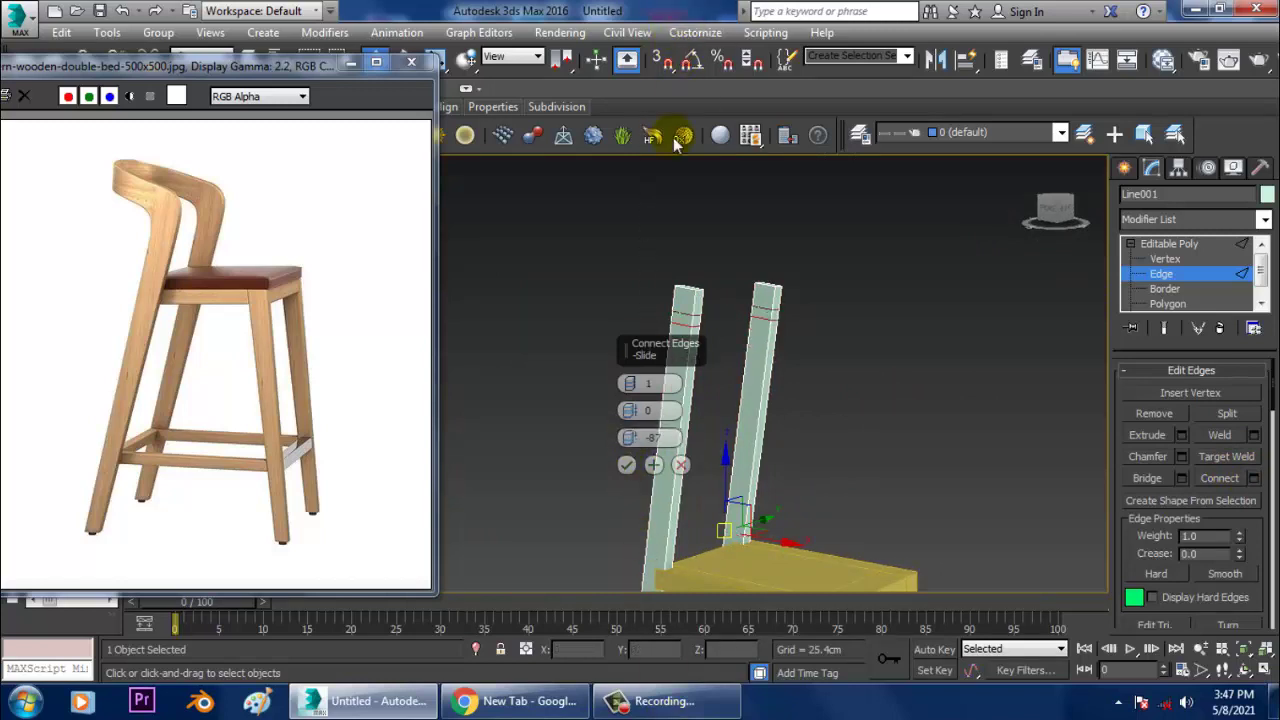
{"action": "left_click", "coordinate": [626, 464]}
Step: Connect the lengthwise edges of both back legs with one segment close to the top, at slide -92
{"action": "middle_click_drag", "start_coordinate": [697, 457], "coordinate": [771, 351], "text": "alt"}
{"action": "key", "text": "ctrl+a"}
{"action": "left_click", "coordinate": [1172, 538]}
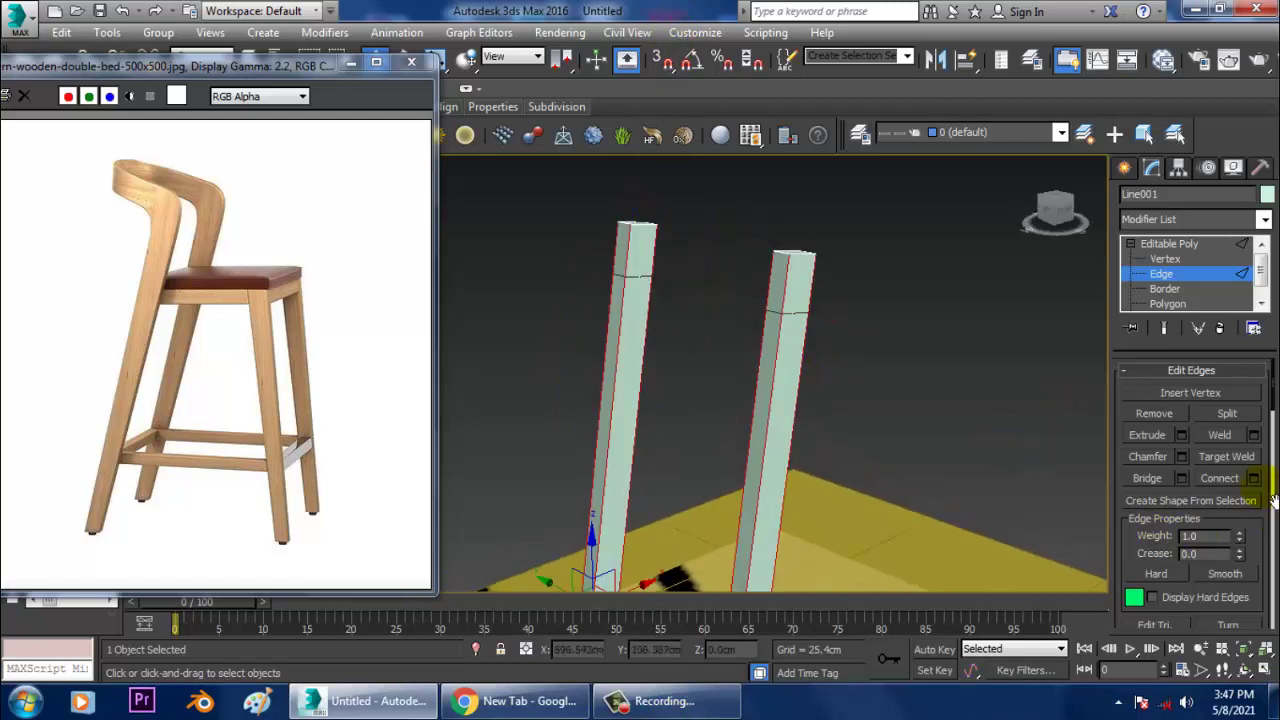
{"action": "left_click", "coordinate": [1254, 480]}
{"action": "left_click_drag", "start_coordinate": [624, 436], "coordinate": [633, 390]}
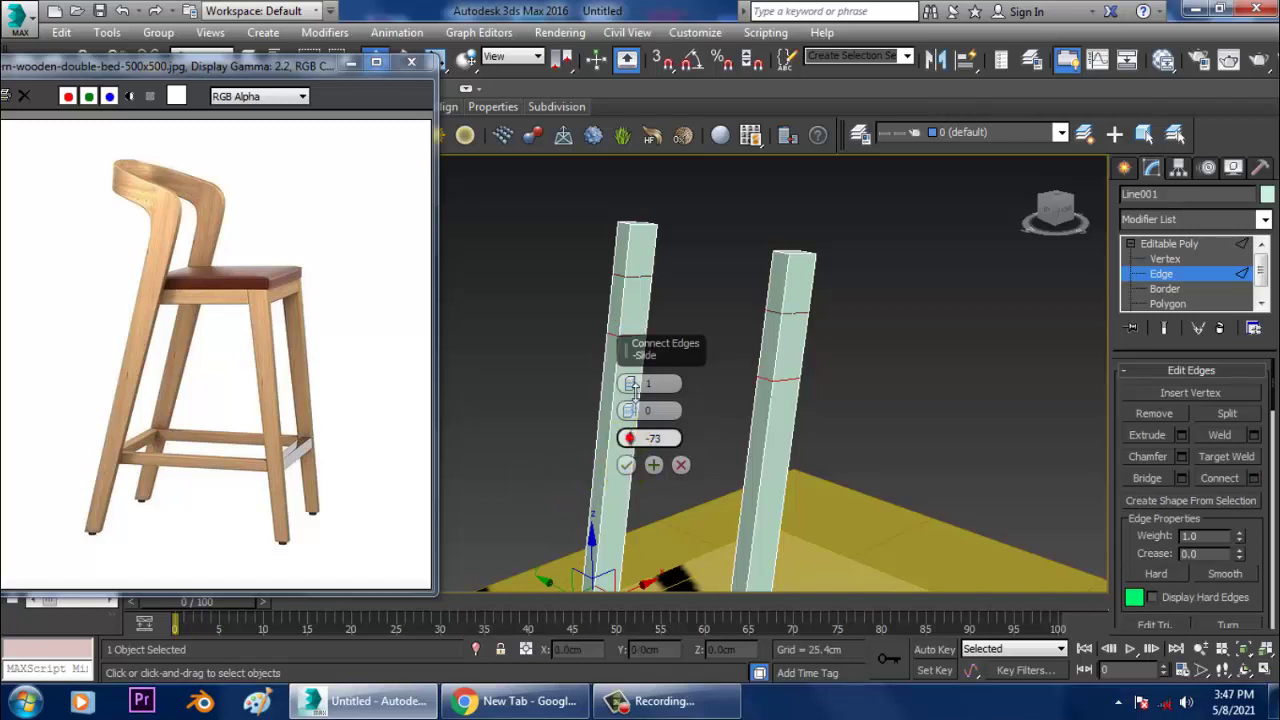
{"action": "left_click", "coordinate": [626, 464]}
Step: Extrude the rear-facing polygons of both back legs' top segments by 25.4 cm
{"action": "left_click", "coordinate": [795, 305]}
{"action": "middle_click_drag", "start_coordinate": [795, 305], "coordinate": [1044, 358], "text": "alt"}
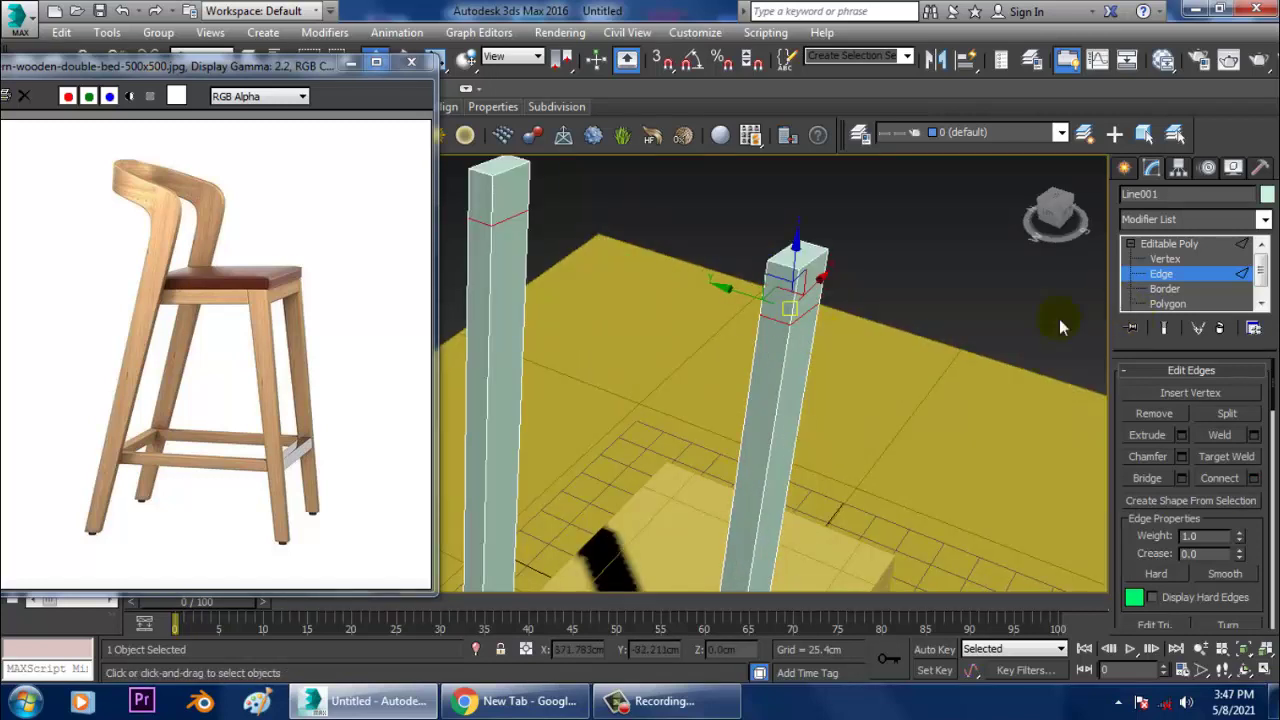
{"action": "left_click", "coordinate": [1167, 303]}
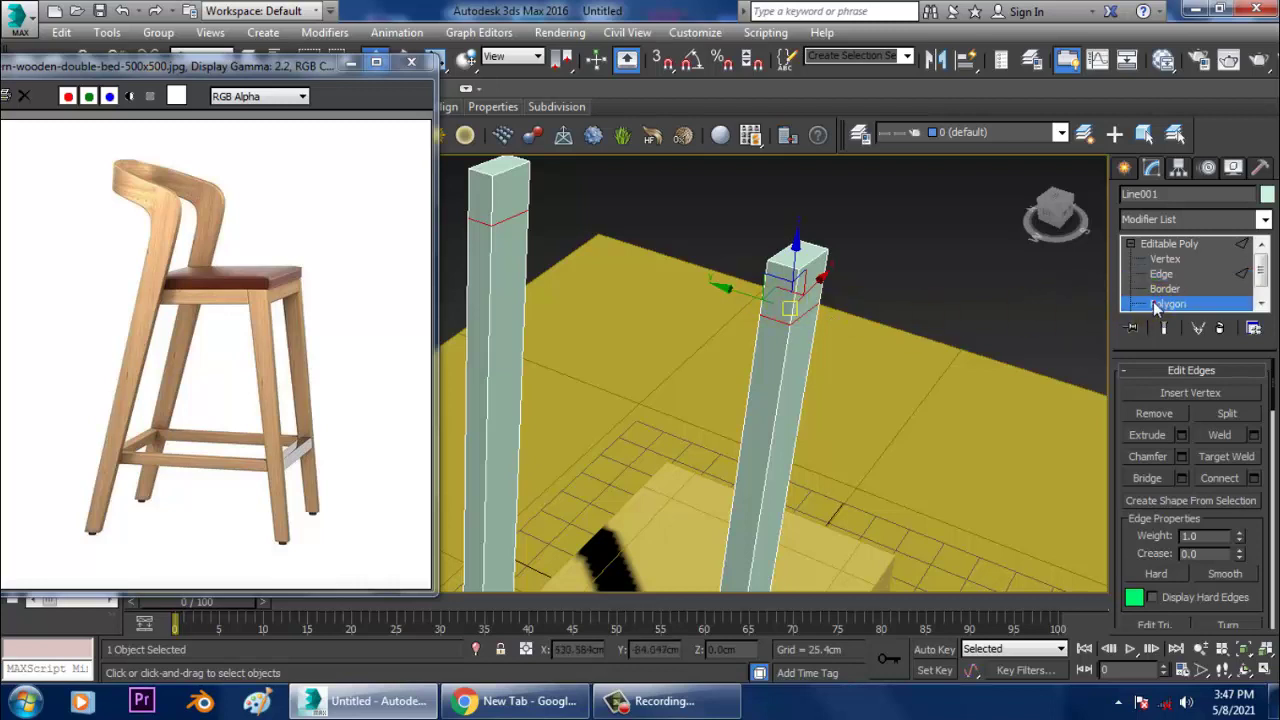
{"action": "left_click", "coordinate": [800, 308]}
{"action": "left_click", "coordinate": [488, 218], "text": "ctrl"}
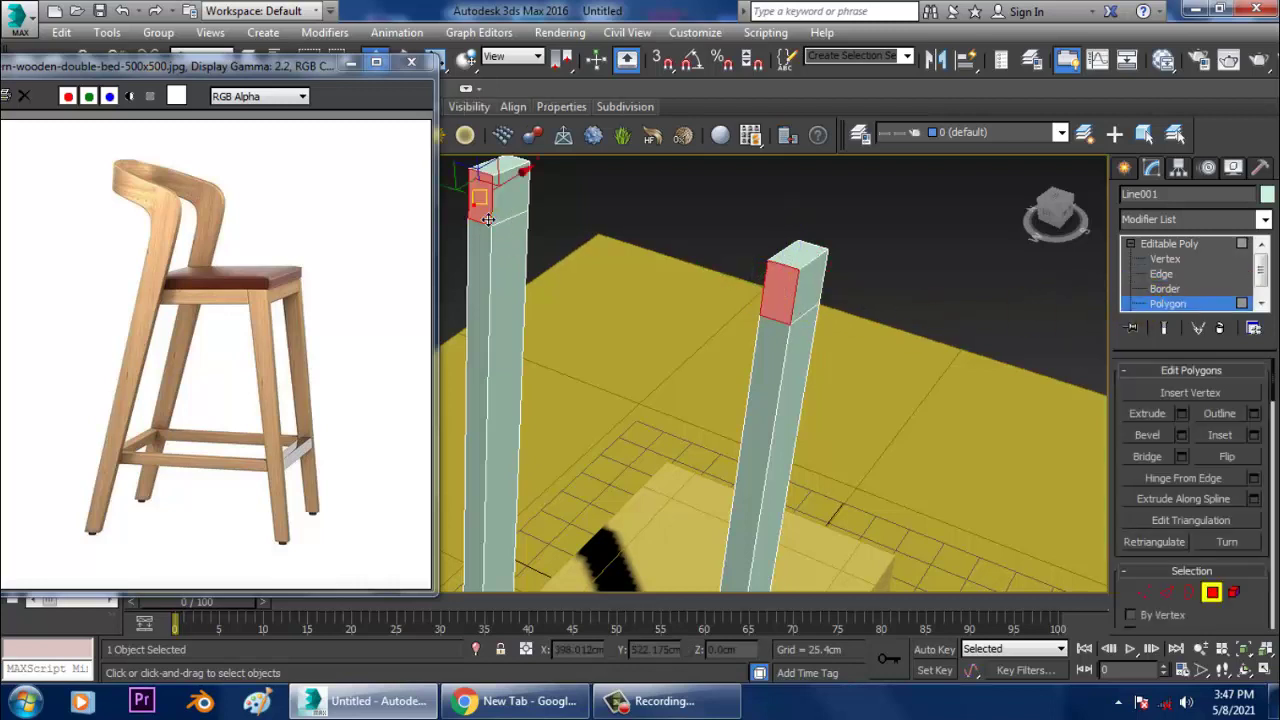
{"action": "left_click", "coordinate": [1183, 413]}
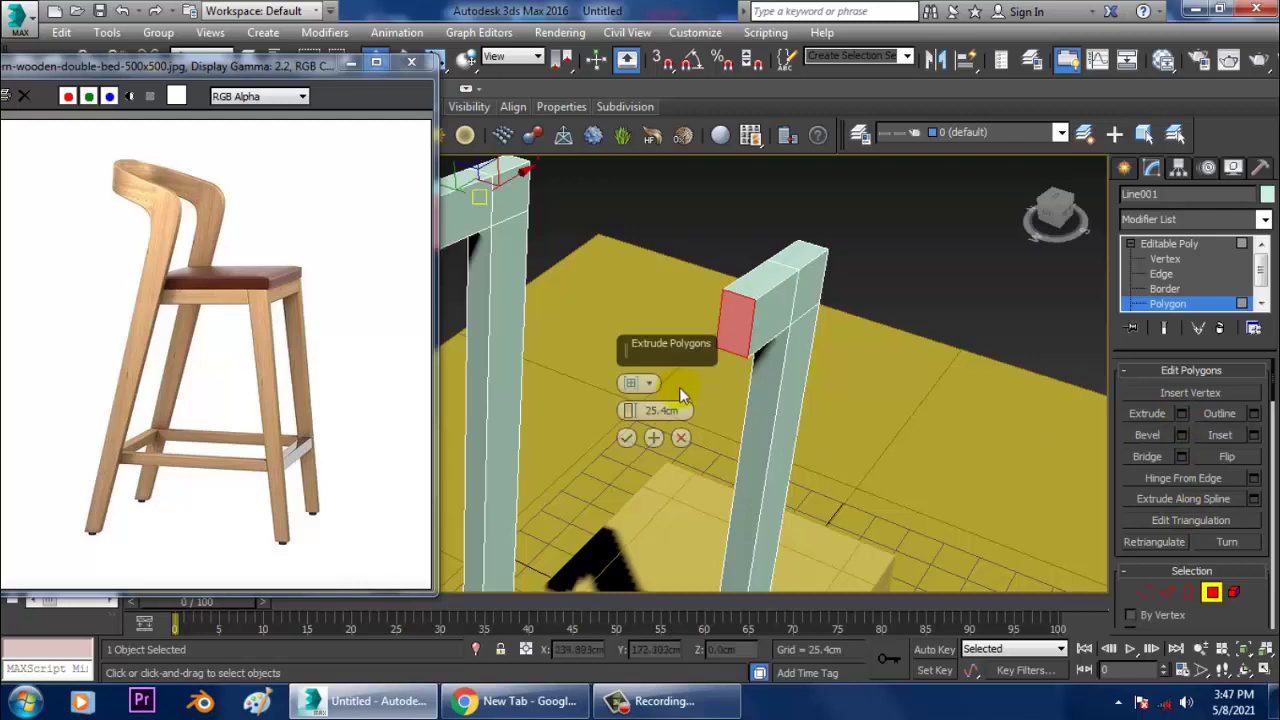
{"action": "left_click", "coordinate": [630, 436]}
Step: Lengthen both extruded arms by moving their end polygons outward along the local Z axis in the front view
{"action": "middle_click_drag", "start_coordinate": [750, 380], "coordinate": [712, 327], "text": "alt"}
{"action": "scroll", "coordinate": [690, 360], "scroll_direction": "down", "scroll_amount": 4}
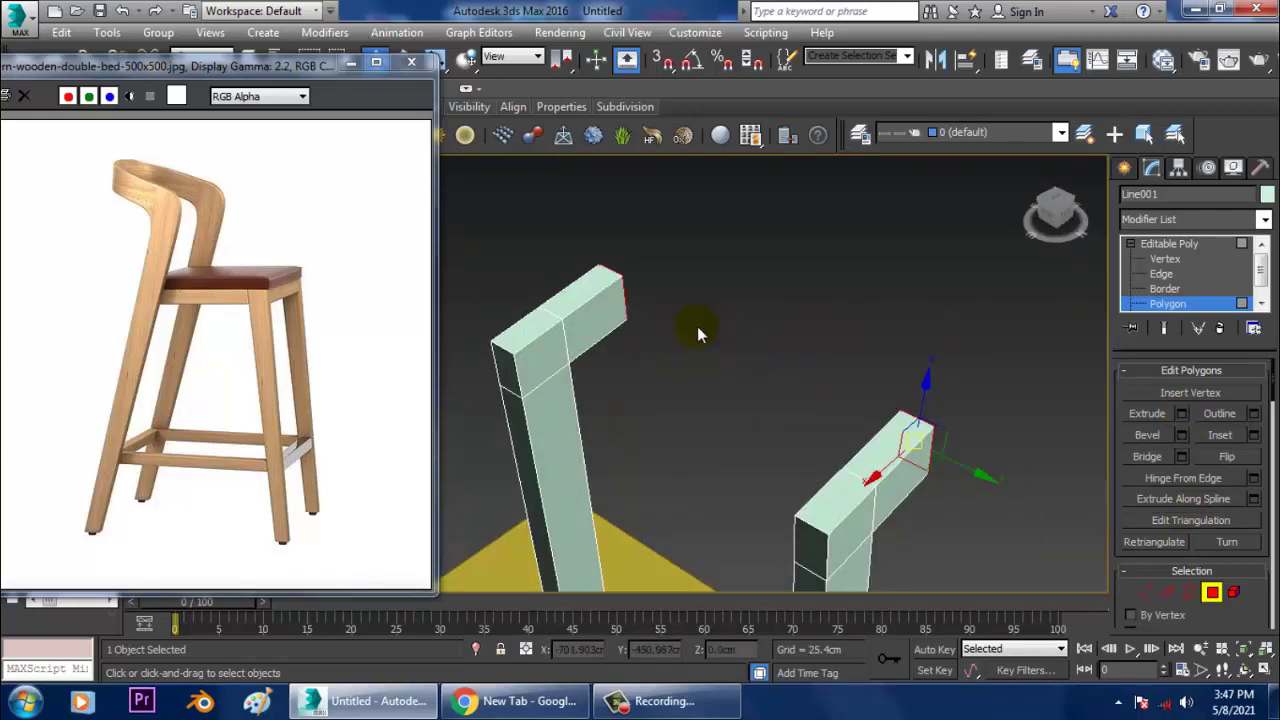
{"action": "left_click", "coordinate": [610, 318]}
{"action": "mouse_move", "coordinate": [612, 318]}
{"action": "middle_mouse_down", "text": "alt"}
{"action": "mouse_move", "coordinate": [689, 318]}
{"action": "mouse_move", "coordinate": [612, 330]}
{"action": "middle_mouse_up", "text": "alt"}
{"action": "middle_click_drag", "start_coordinate": [840, 360], "coordinate": [703, 425], "text": "alt"}
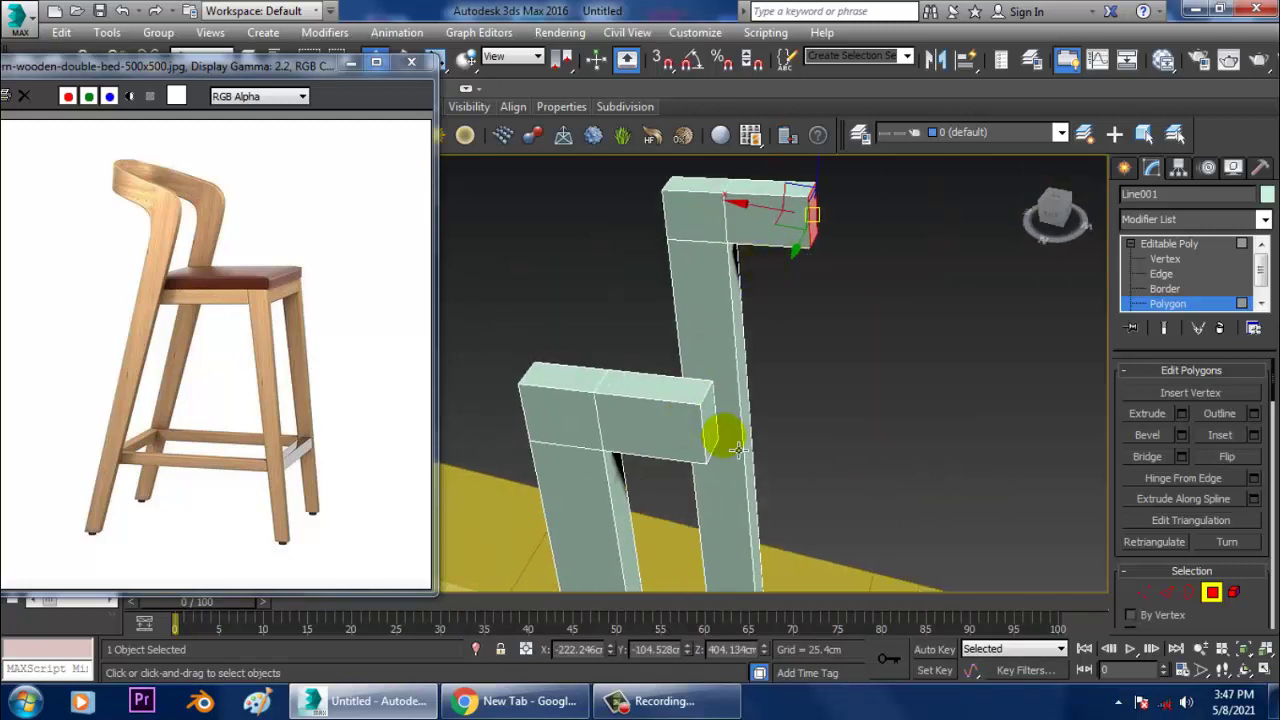
{"action": "left_click", "coordinate": [712, 432]}
{"action": "key", "text": "alt+w"}
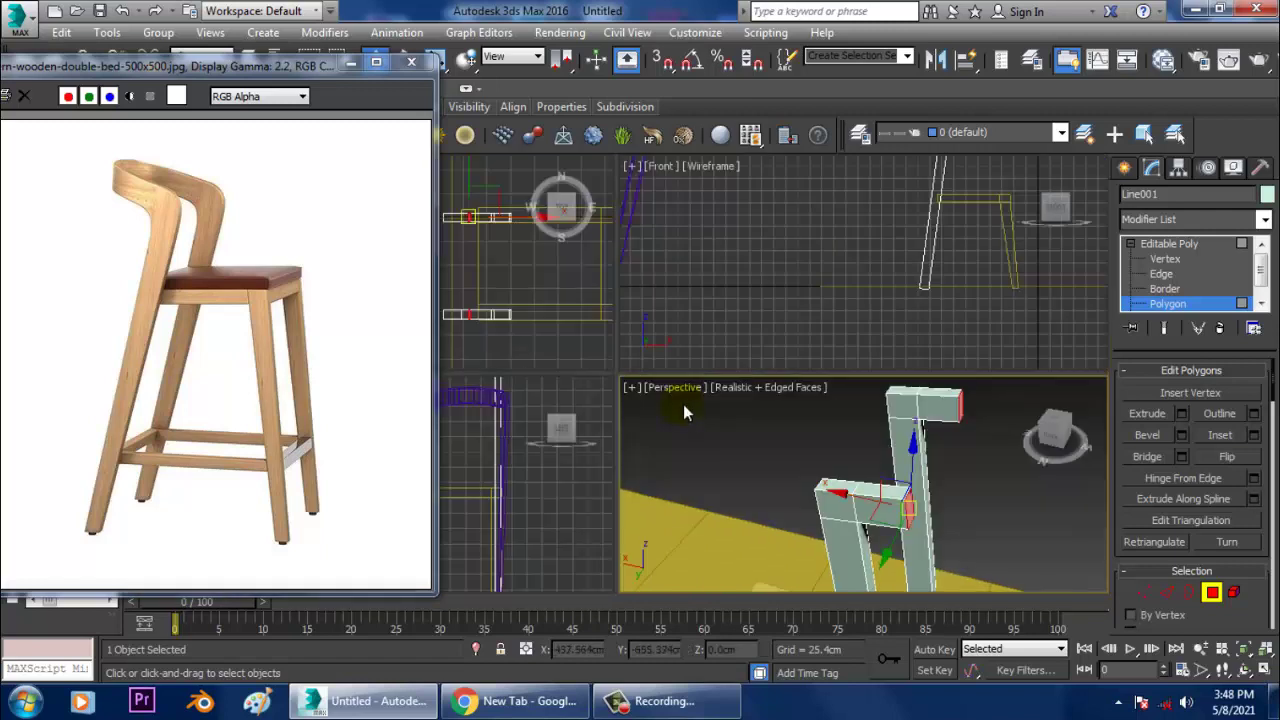
{"action": "middle_click_drag", "start_coordinate": [940, 275], "coordinate": [929, 240]}
{"action": "key", "text": "alt+w"}
{"action": "key", "text": "z"}
{"action": "middle_click_drag", "start_coordinate": [888, 282], "coordinate": [870, 330]}
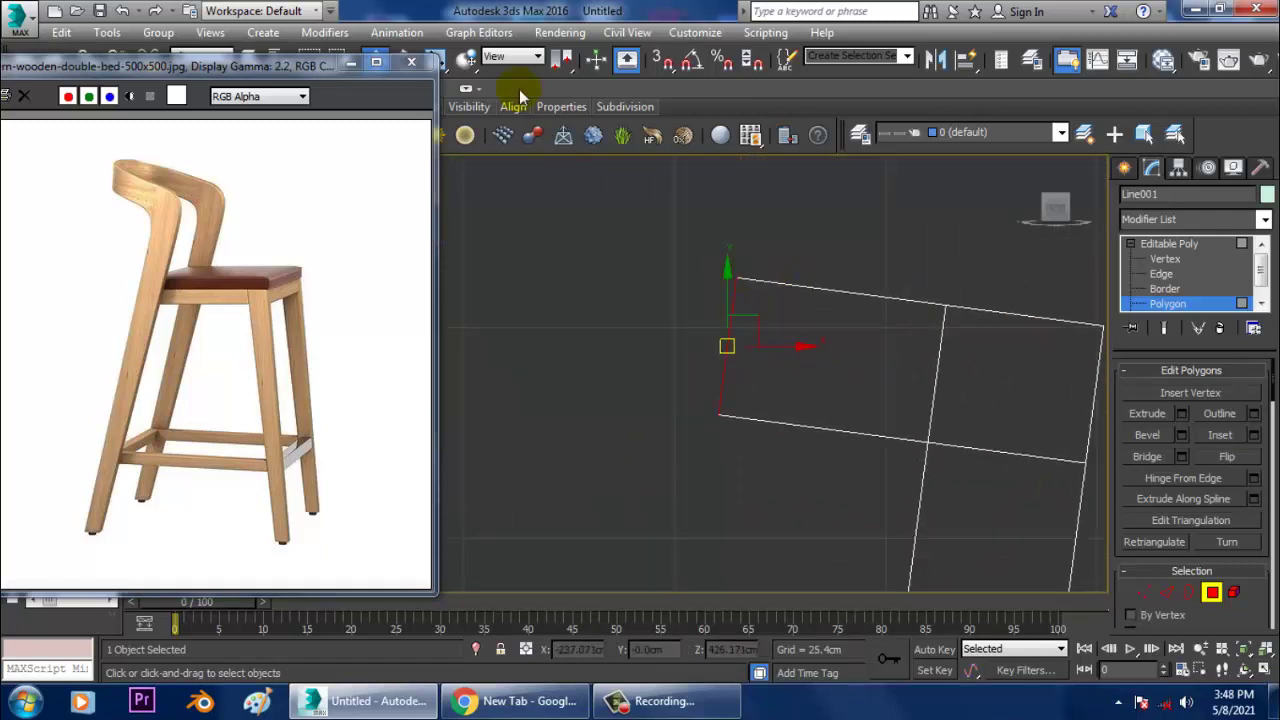
{"action": "left_click", "coordinate": [512, 56]}
{"action": "left_click", "coordinate": [522, 122]}
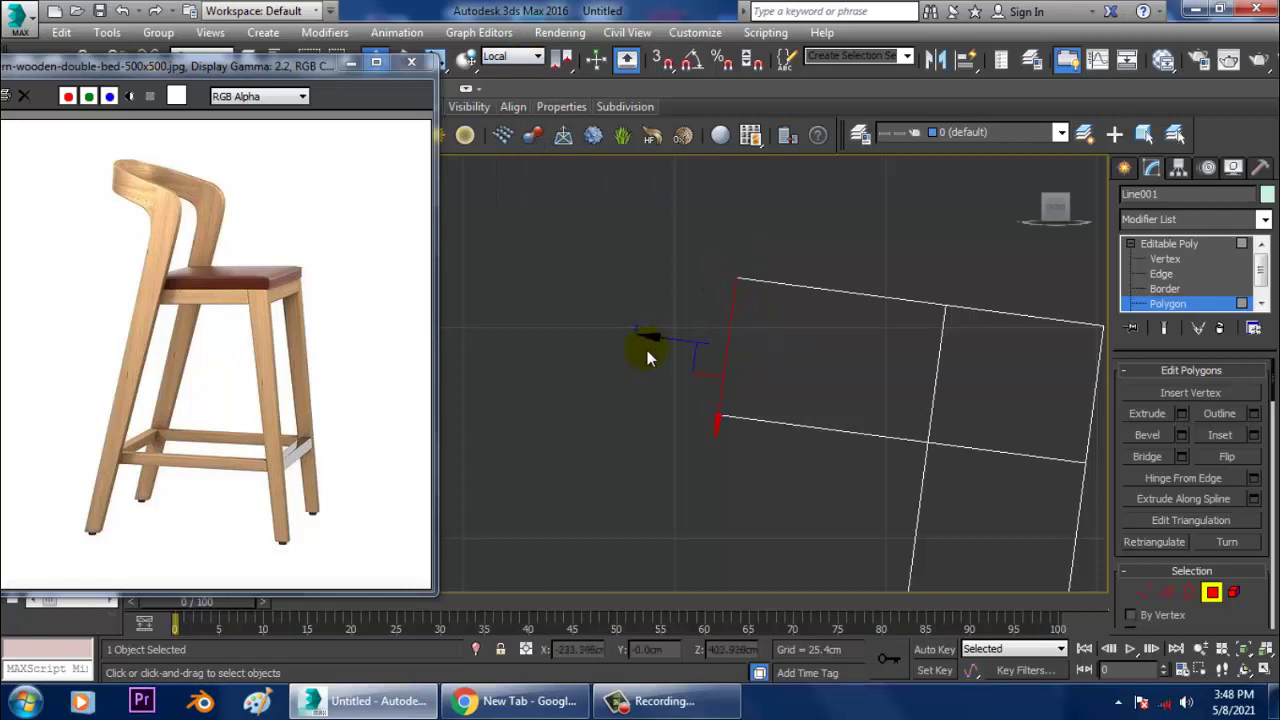
{"action": "mouse_move", "coordinate": [585, 338]}
{"action": "middle_mouse_down", "text": "alt"}
{"action": "mouse_move", "coordinate": [571, 343]}
{"action": "mouse_move", "coordinate": [714, 391]}
{"action": "mouse_move", "coordinate": [830, 380]}
{"action": "mouse_move", "coordinate": [878, 344]}
{"action": "mouse_move", "coordinate": [850, 340]}
{"action": "middle_mouse_up", "text": "alt"}
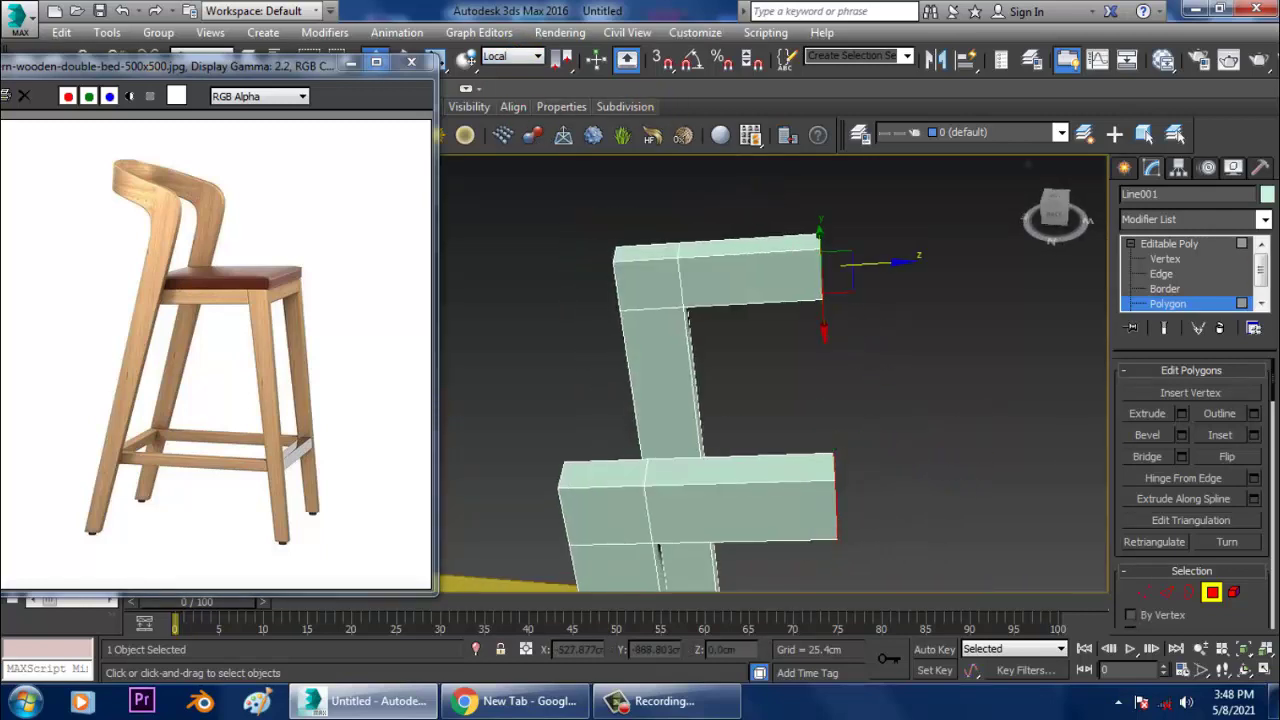
Step: Switch the reference coordinate system back to View and connect both arms' lengthwise edges with one segment, pinch -94 and slide 62
{"action": "left_click", "coordinate": [1162, 274]}
{"action": "left_click_drag", "start_coordinate": [759, 404], "coordinate": [774, 572]}
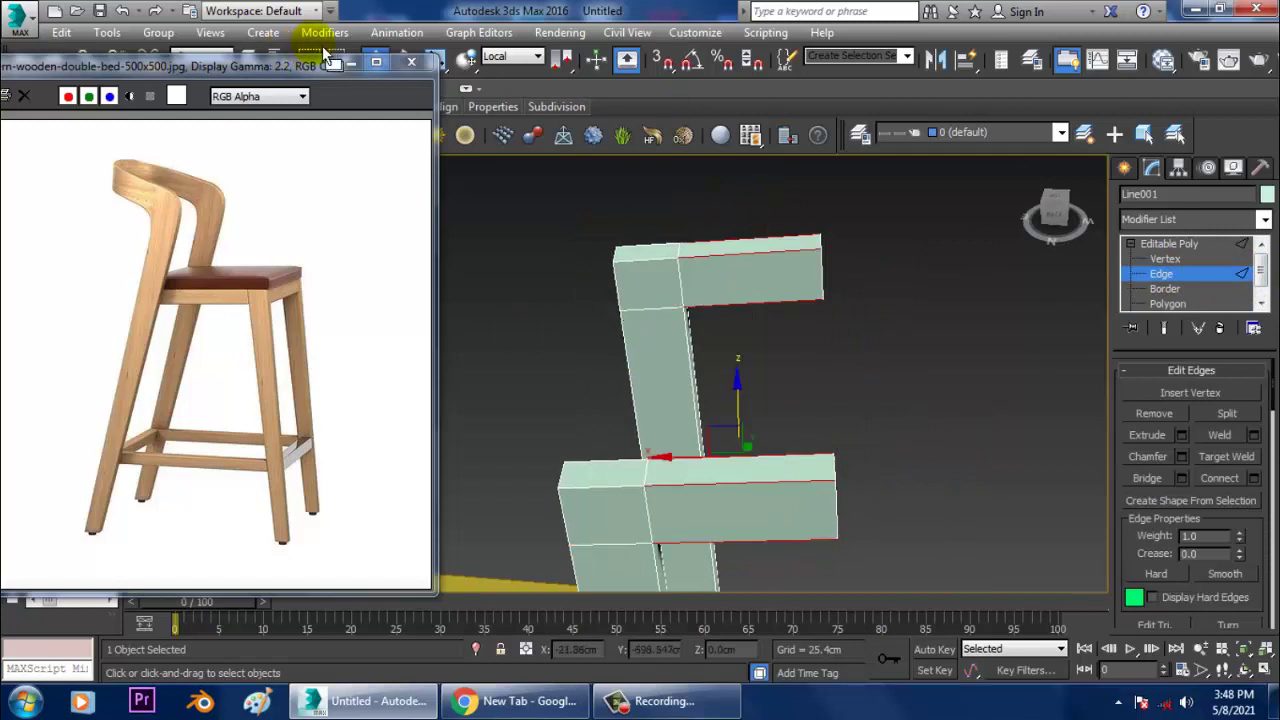
{"action": "left_click", "coordinate": [537, 57]}
{"action": "left_click", "coordinate": [500, 68]}
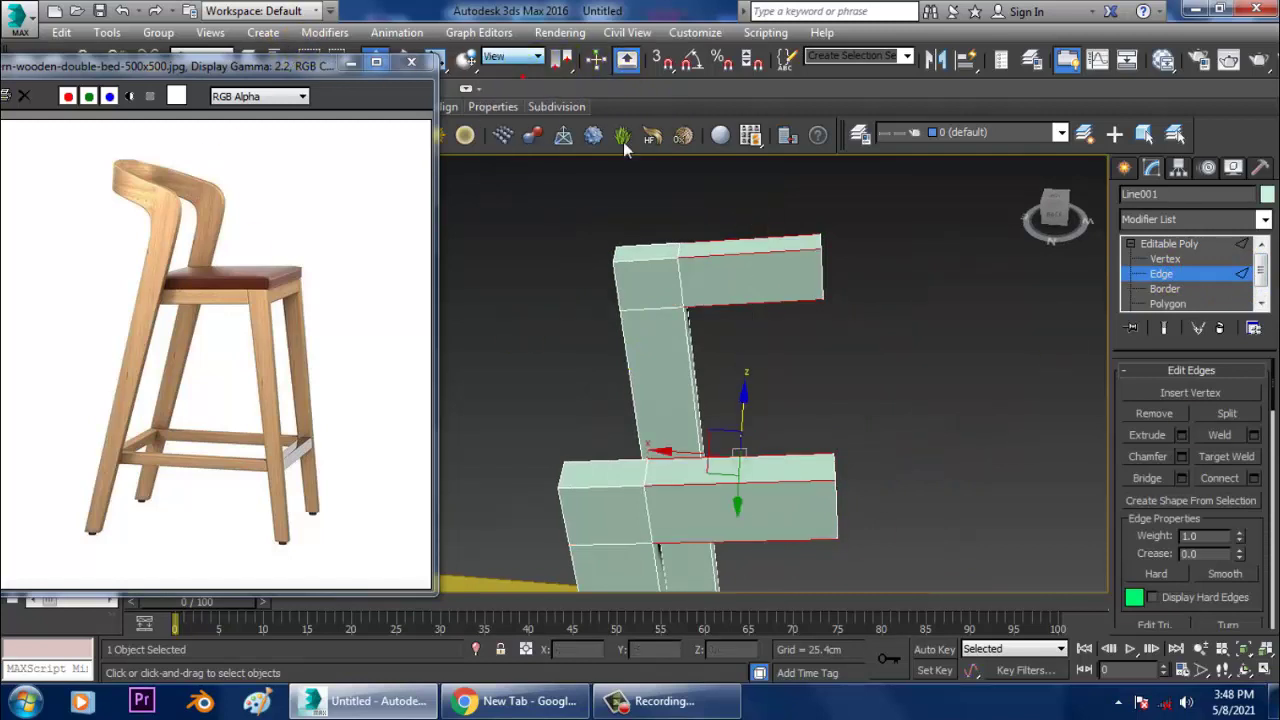
{"action": "left_click", "coordinate": [1254, 478]}
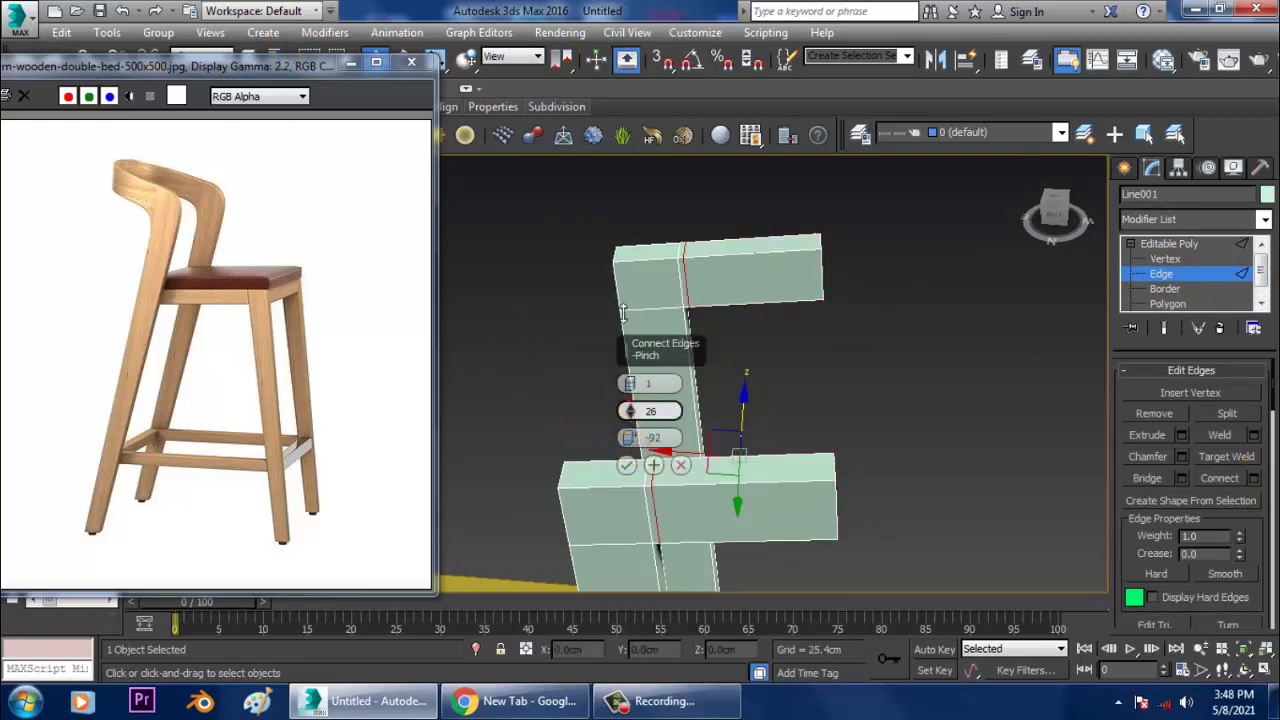
{"action": "left_click_drag", "start_coordinate": [630, 410], "coordinate": [681, 592]}
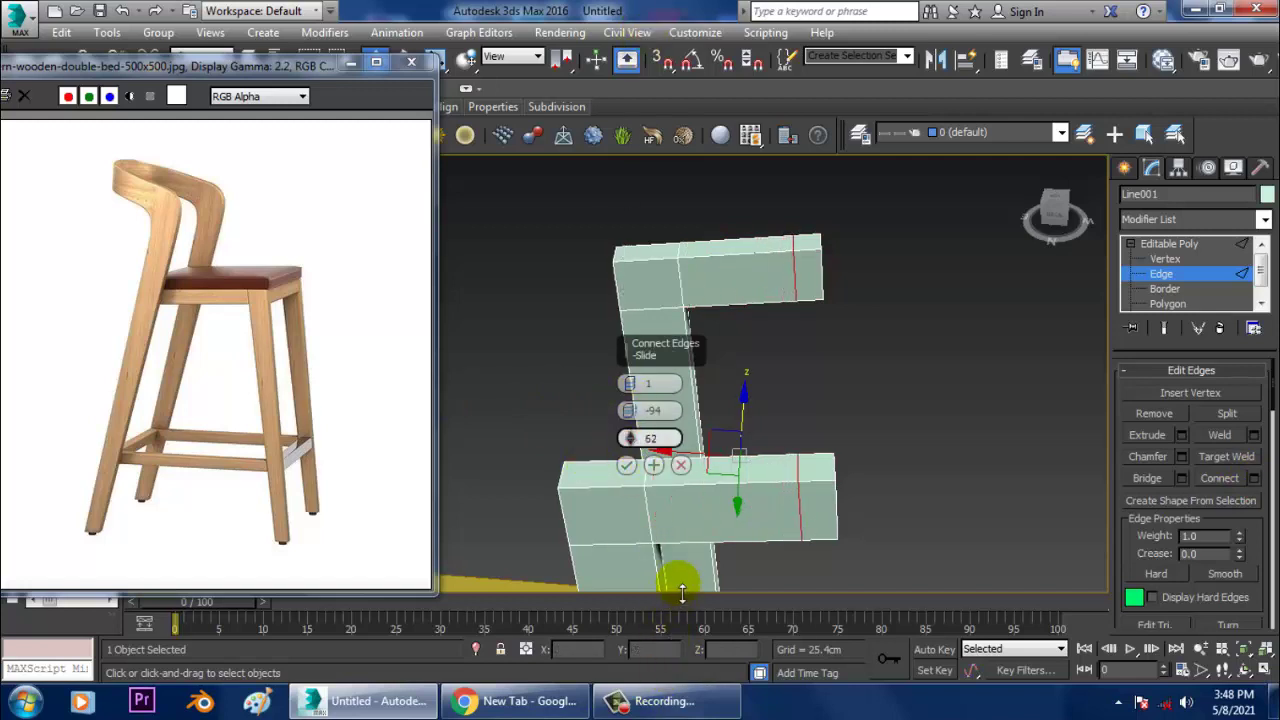
{"action": "left_click", "coordinate": [625, 463]}
Step: Bridge the facing inner polygons at the ends of the two arms to form the backrest crossbar
{"action": "key", "text": "4"}
{"action": "left_click", "coordinate": [800, 280]}
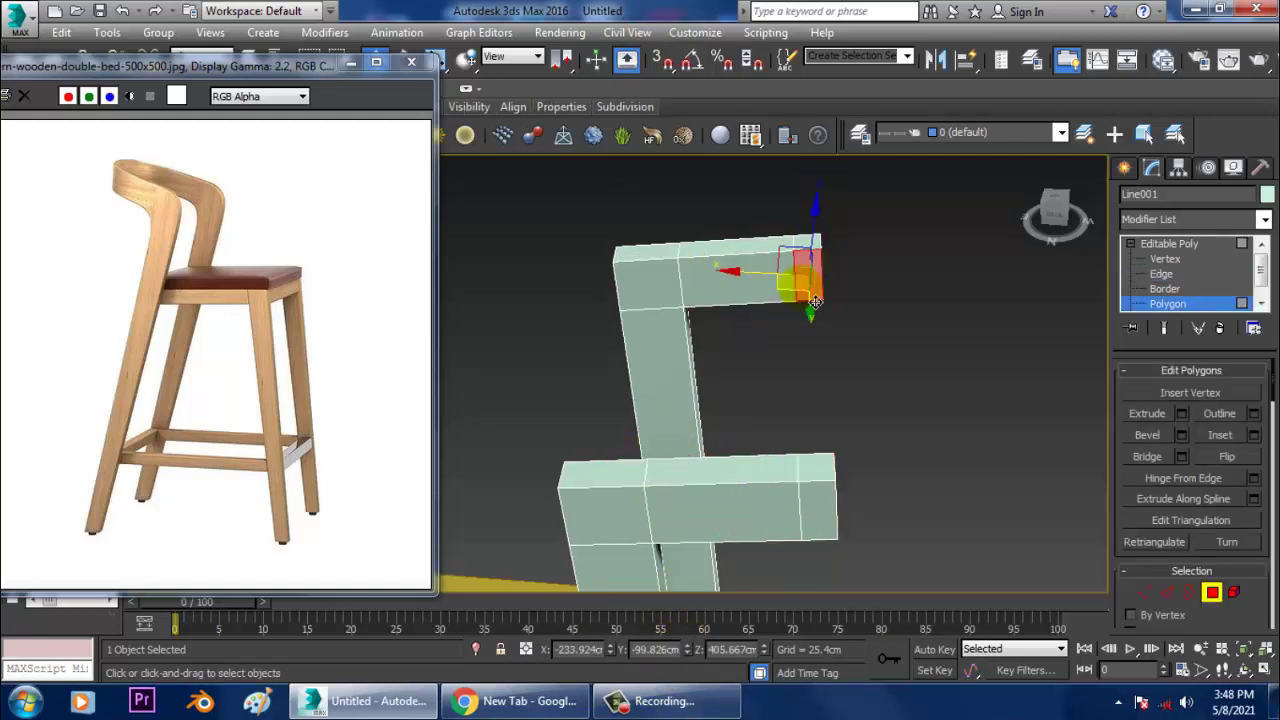
{"action": "key", "text": "4"}
{"action": "key", "text": "4"}
{"action": "left_click", "coordinate": [818, 301]}
{"action": "key", "text": "ctrl+z"}
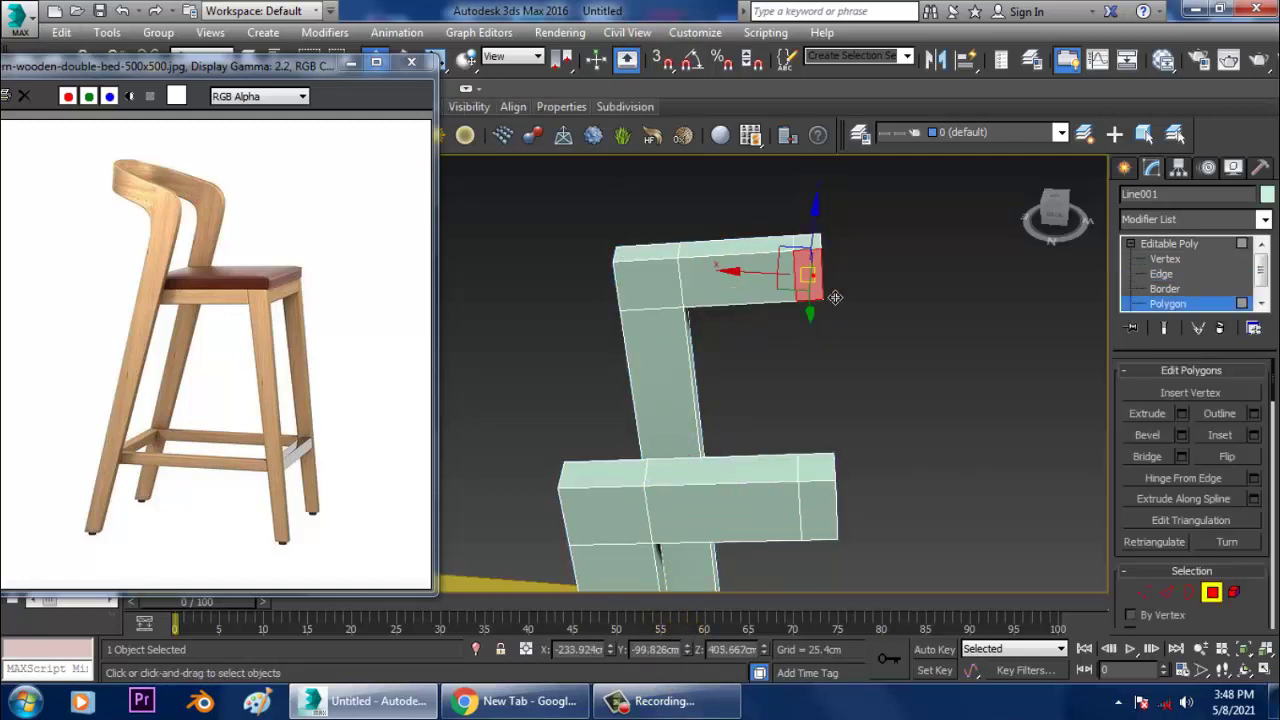
{"action": "middle_click_drag", "start_coordinate": [835, 297], "coordinate": [890, 382], "text": "alt"}
{"action": "left_click", "coordinate": [1148, 460]}
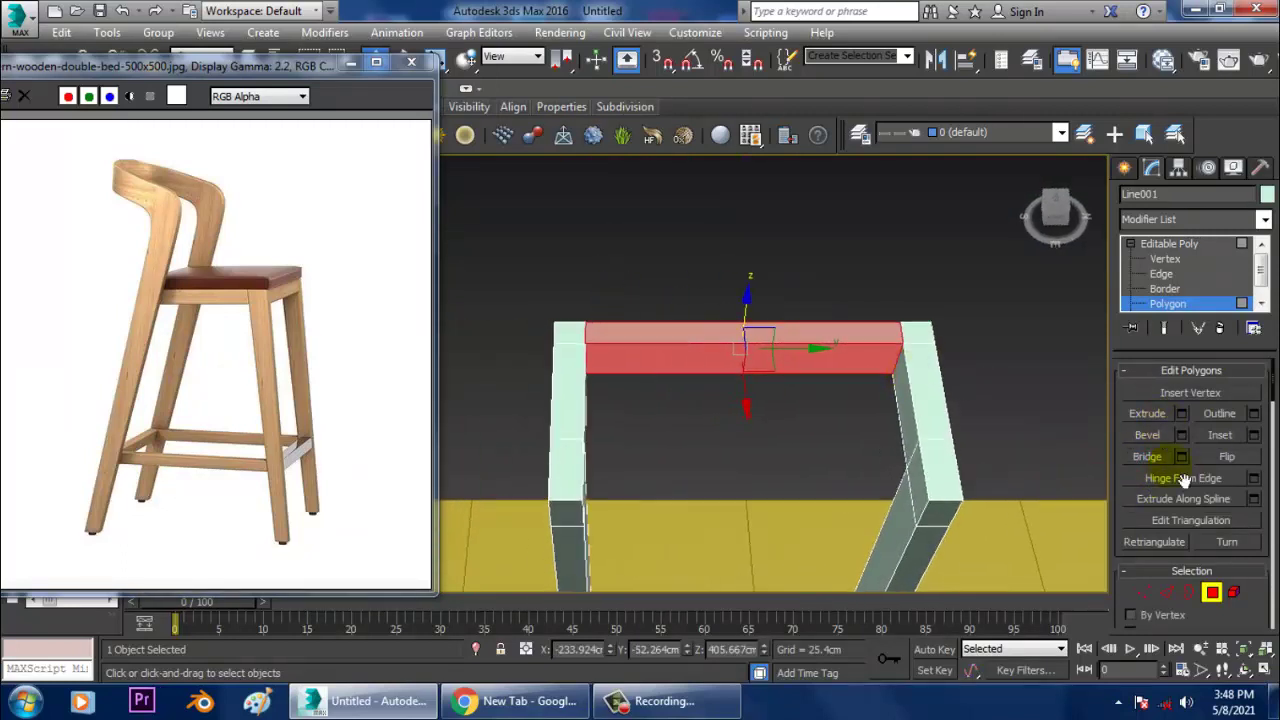
Step: Connect the backrest crossbar's lengthwise edges with three segments, pinch 0 and slide 0
{"action": "left_click", "coordinate": [1161, 274]}
{"action": "left_click", "coordinate": [775, 374]}
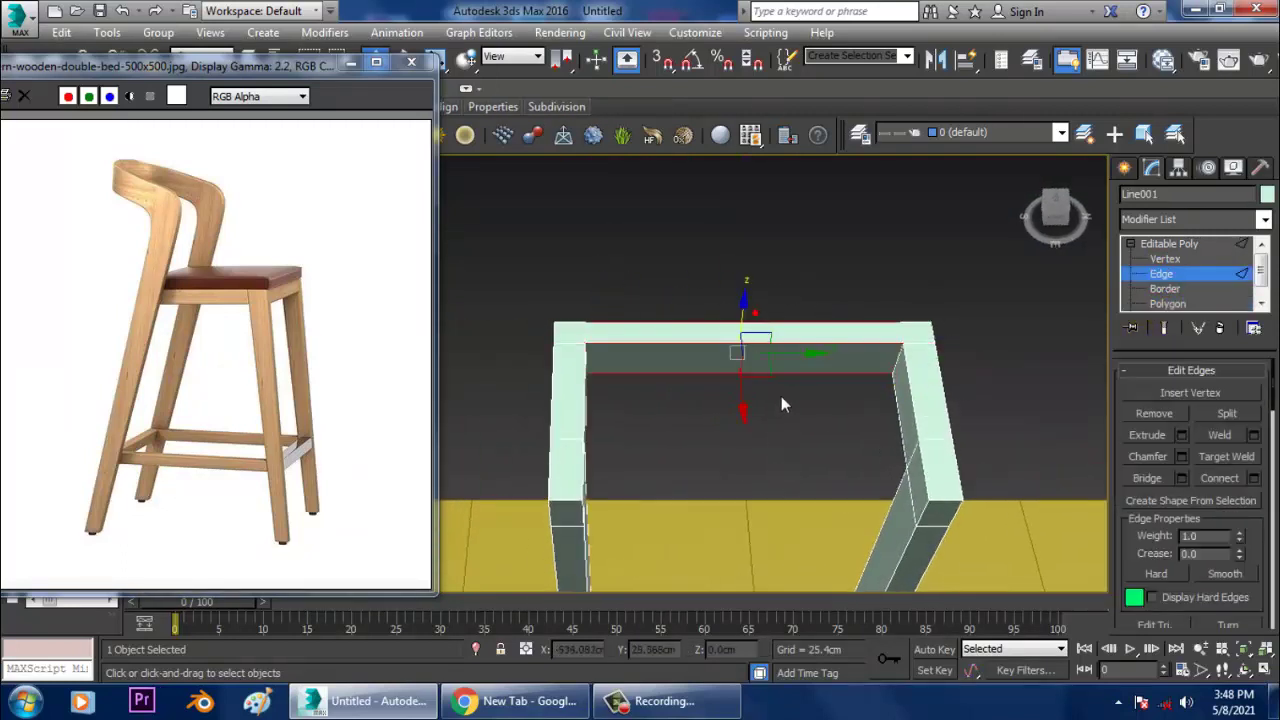
{"action": "middle_click_drag", "start_coordinate": [781, 396], "coordinate": [995, 458], "text": "alt"}
{"action": "left_click", "coordinate": [1255, 478]}
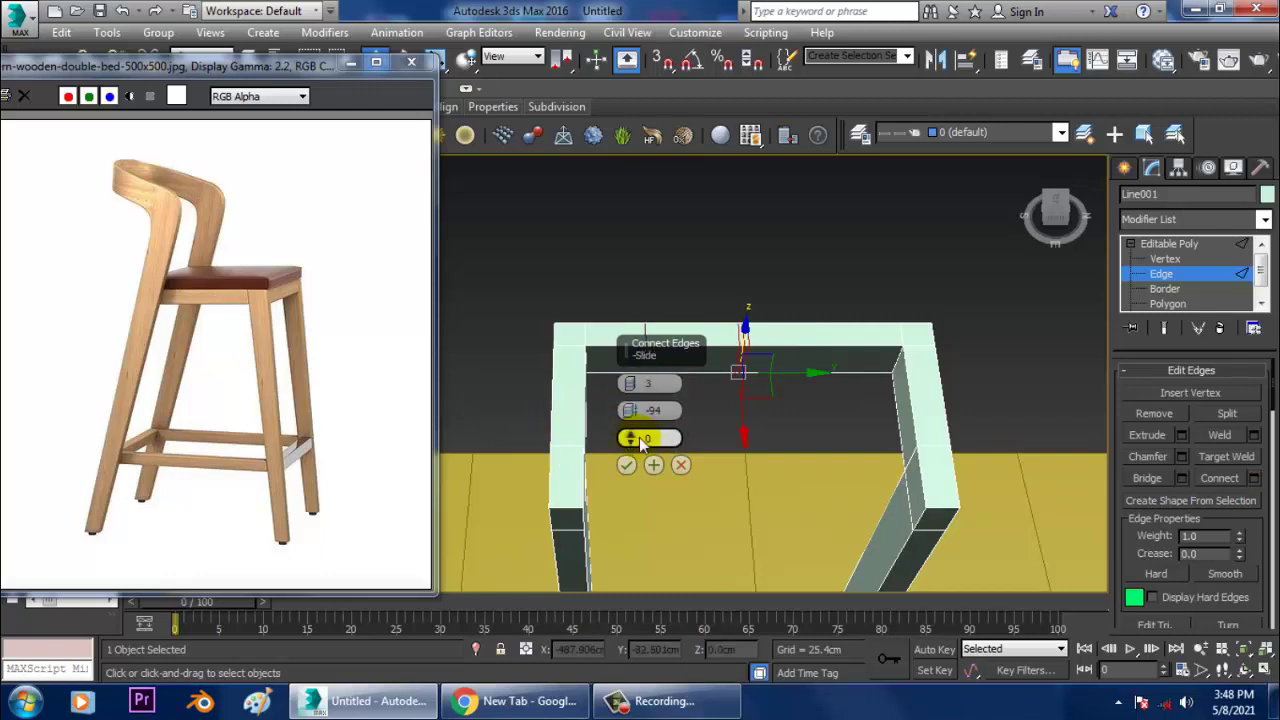
{"action": "middle_click_drag", "start_coordinate": [866, 372], "coordinate": [836, 385], "text": "alt"}
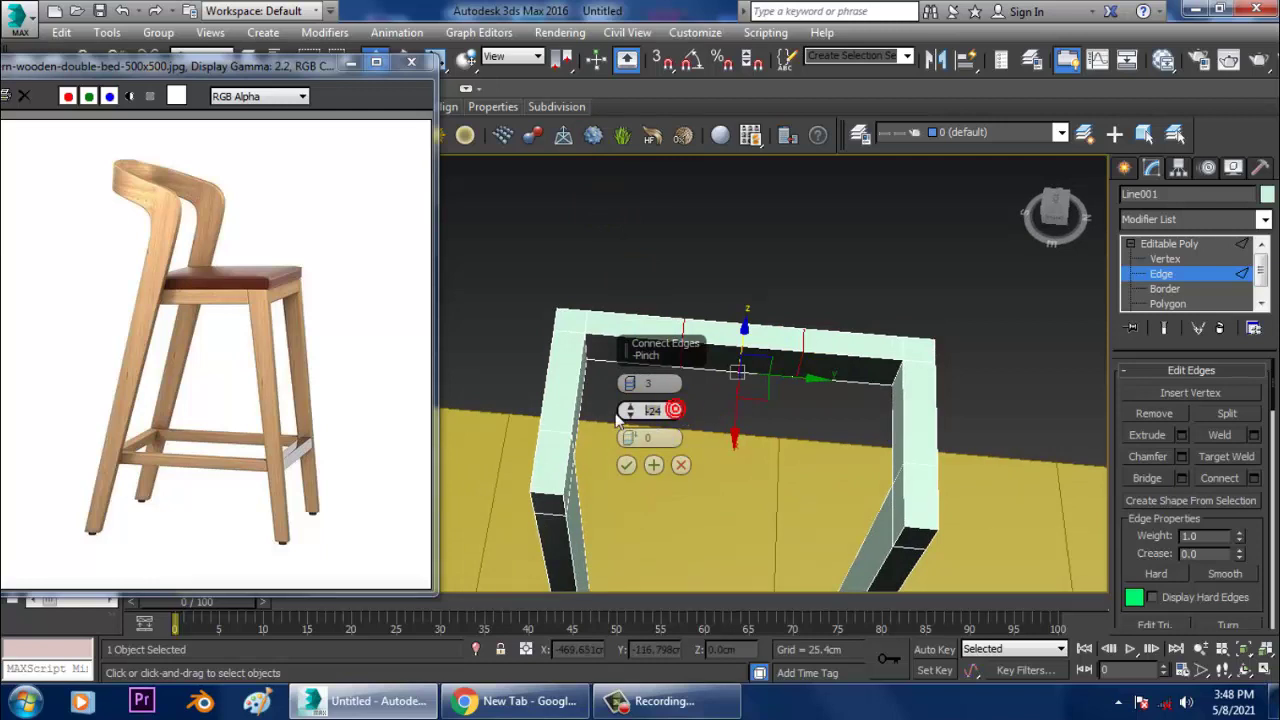
{"action": "type", "text": "0"}
{"action": "key", "text": "Return"}
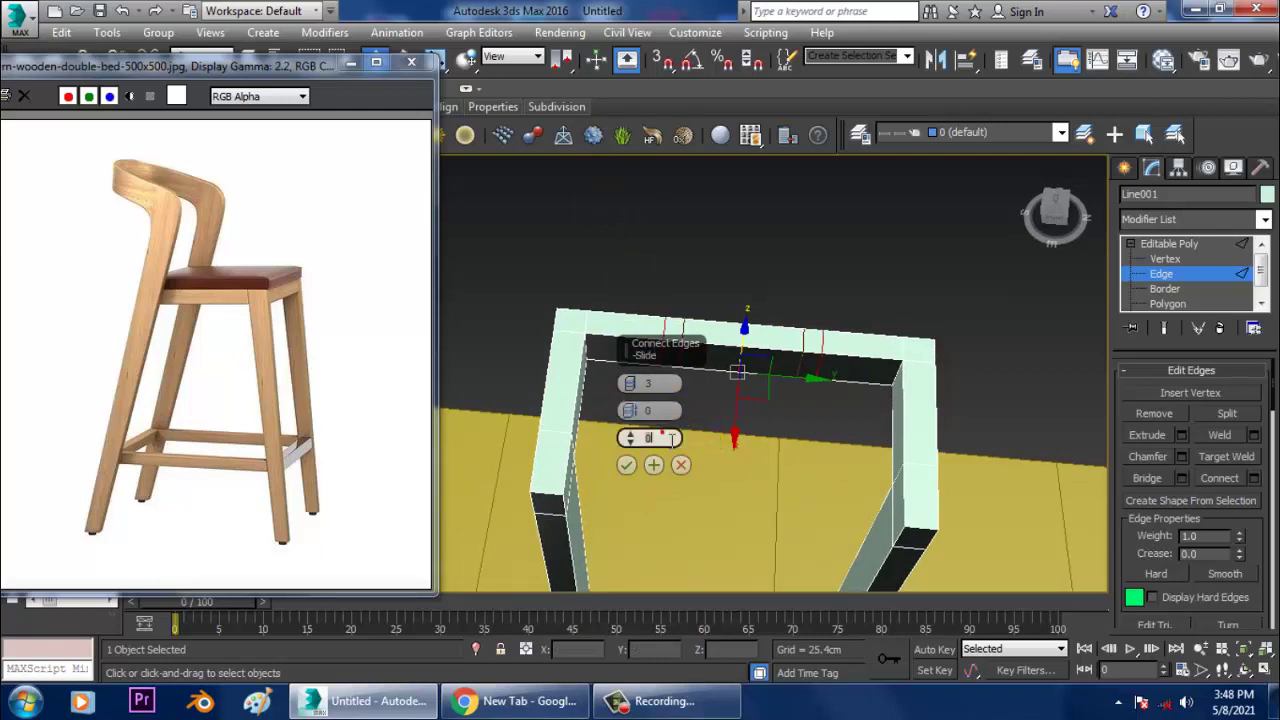
{"action": "middle_click_drag", "start_coordinate": [866, 422], "coordinate": [878, 309], "text": "alt"}
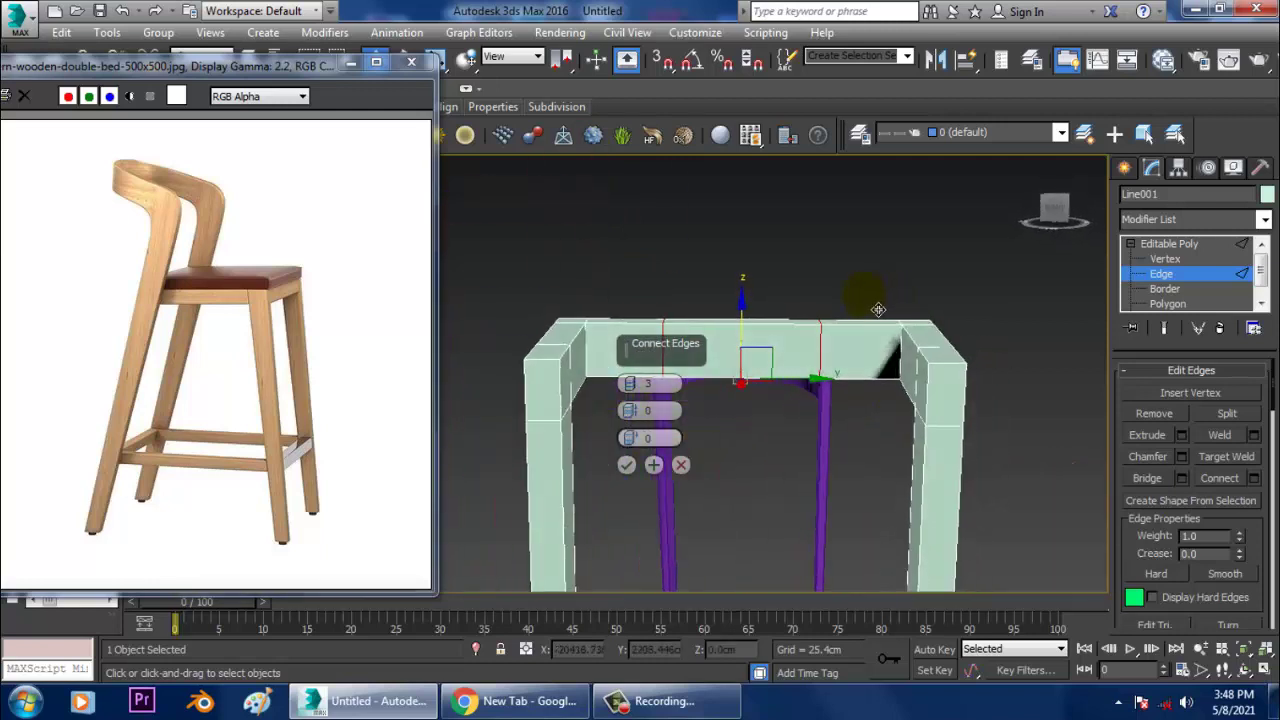
{"action": "left_click", "coordinate": [627, 467]}
Step: Move the vertices of the crossbar's three new edge loops backward along X in the top view
{"action": "key", "text": "alt+w"}
{"action": "middle_click", "coordinate": [589, 325]}
{"action": "key", "text": "alt+w"}
{"action": "scroll", "coordinate": [822, 354], "scroll_direction": "up", "scroll_amount": 3}
{"action": "middle_click_drag", "start_coordinate": [824, 357], "coordinate": [763, 356]}
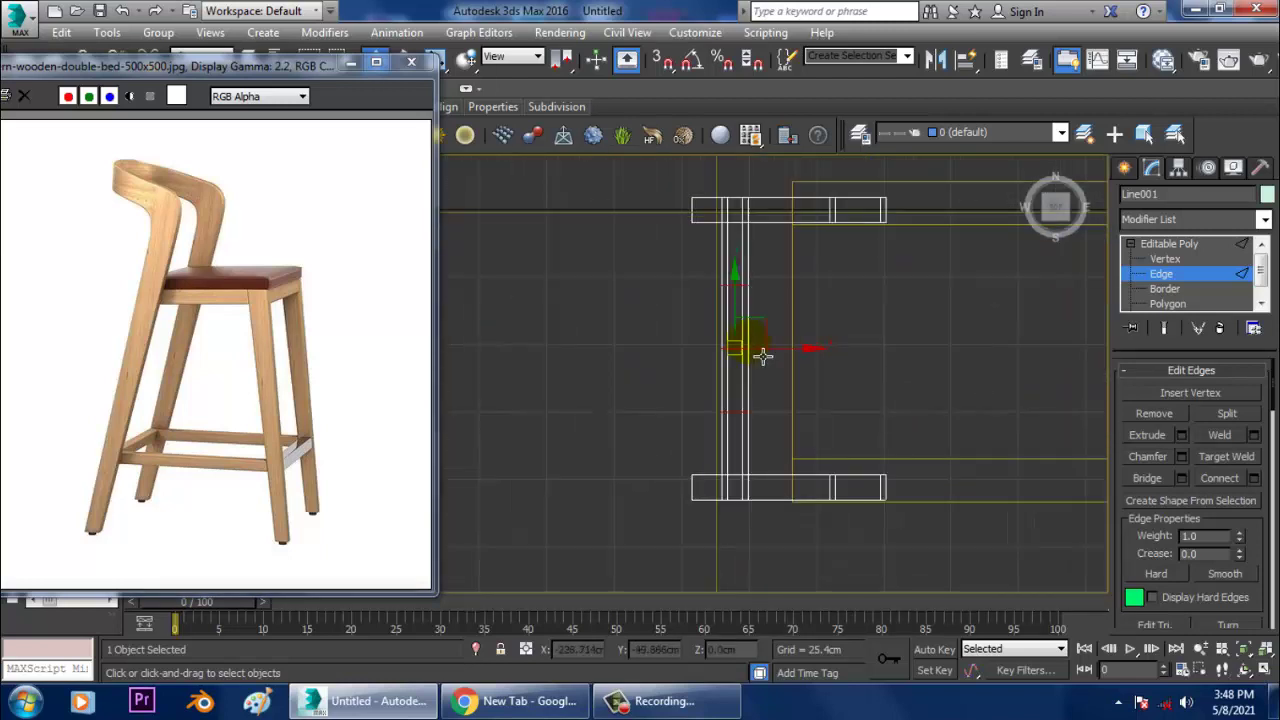
{"action": "key", "text": "1"}
{"action": "left_click_drag", "start_coordinate": [843, 445], "coordinate": [842, 444]}
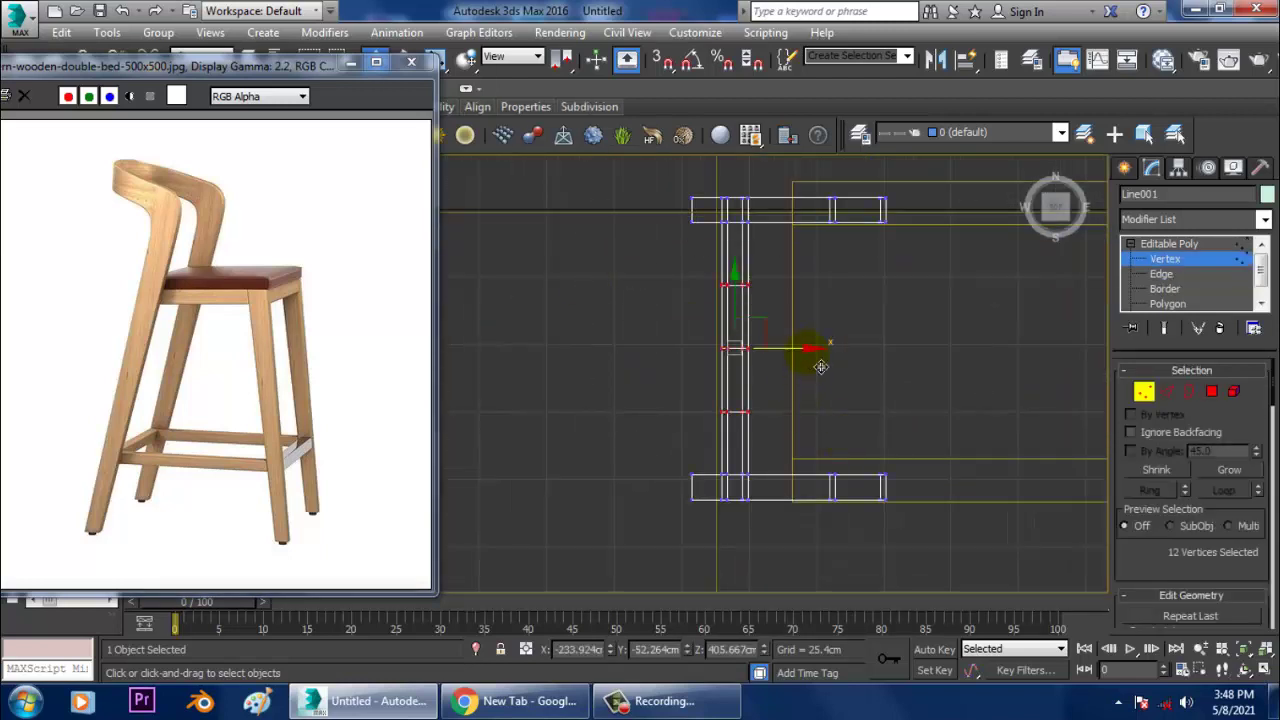
{"action": "left_click_drag", "start_coordinate": [820, 366], "coordinate": [785, 366]}
{"action": "key", "text": "alt+w"}
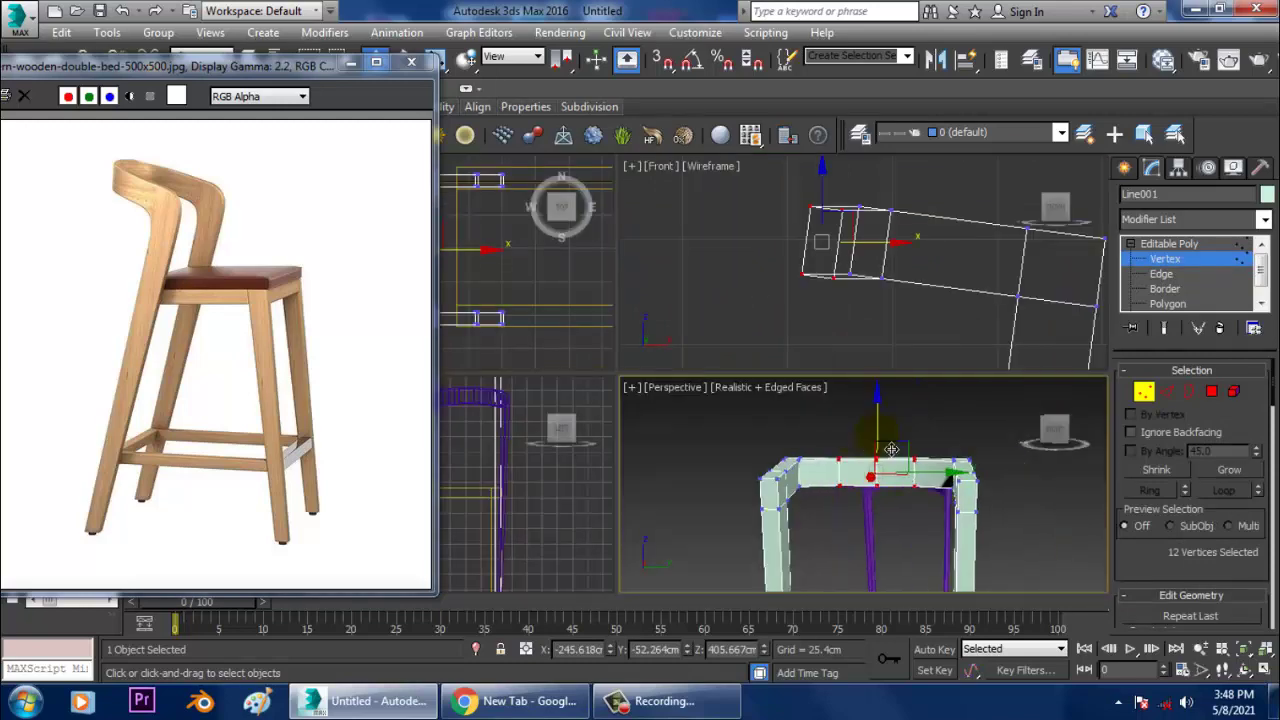
{"action": "middle_click", "coordinate": [893, 527]}
{"action": "key", "text": "alt+w"}
{"action": "middle_click_drag", "start_coordinate": [893, 527], "coordinate": [692, 393], "text": "alt"}
Step: Move the crossbar's middle loop vertices about 3.3 cm further backward along X to curve the backrest
{"action": "key", "text": "alt+w"}
{"action": "middle_click", "coordinate": [505, 308]}
{"action": "key", "text": "alt+w"}
{"action": "scroll", "coordinate": [508, 262], "scroll_direction": "up", "scroll_amount": 2}
{"action": "middle_click_drag", "start_coordinate": [660, 325], "coordinate": [754, 335]}
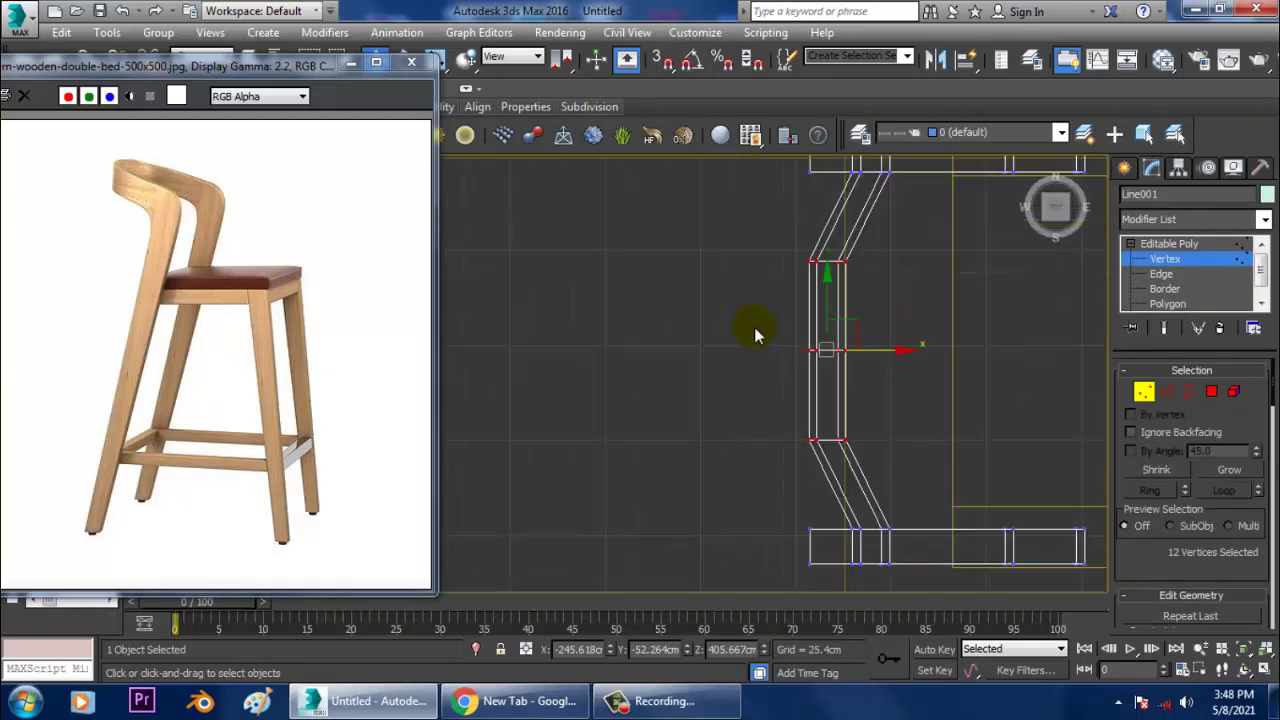
{"action": "left_click_drag", "start_coordinate": [897, 362], "coordinate": [885, 365]}
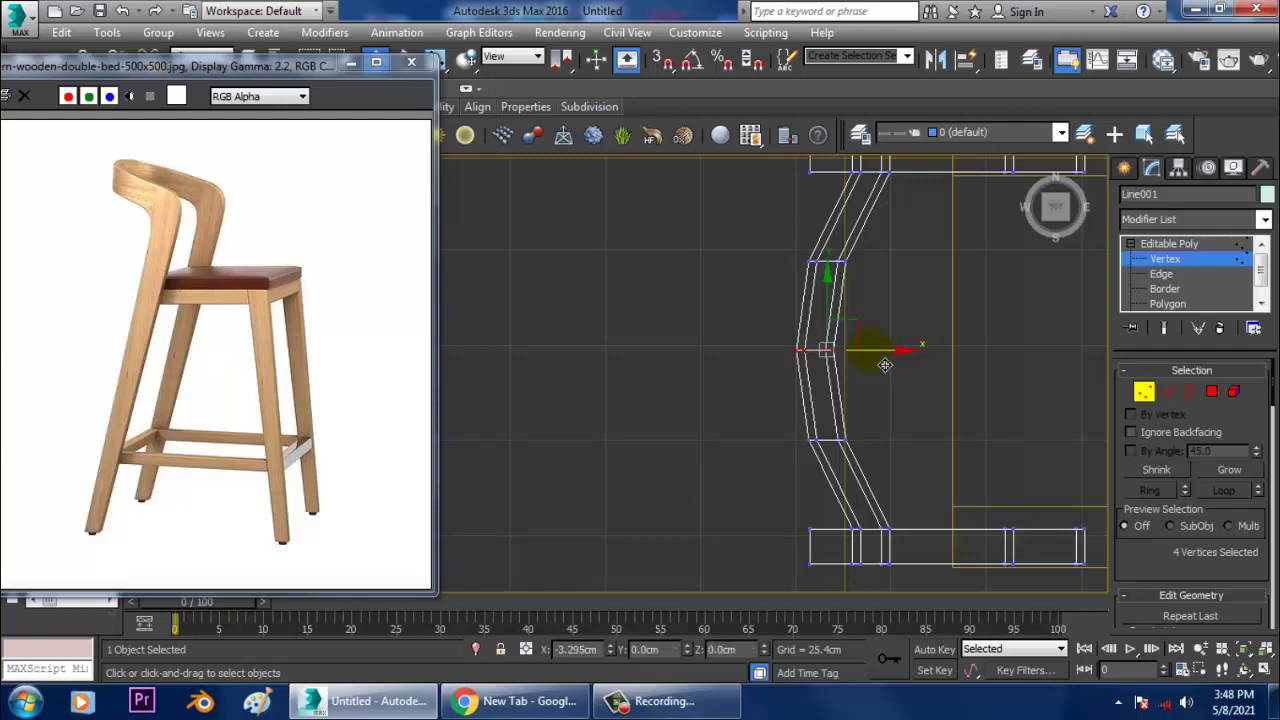
{"action": "middle_click_drag", "start_coordinate": [891, 503], "coordinate": [838, 366]}
{"action": "scroll", "coordinate": [838, 366], "scroll_direction": "up", "scroll_amount": 2}
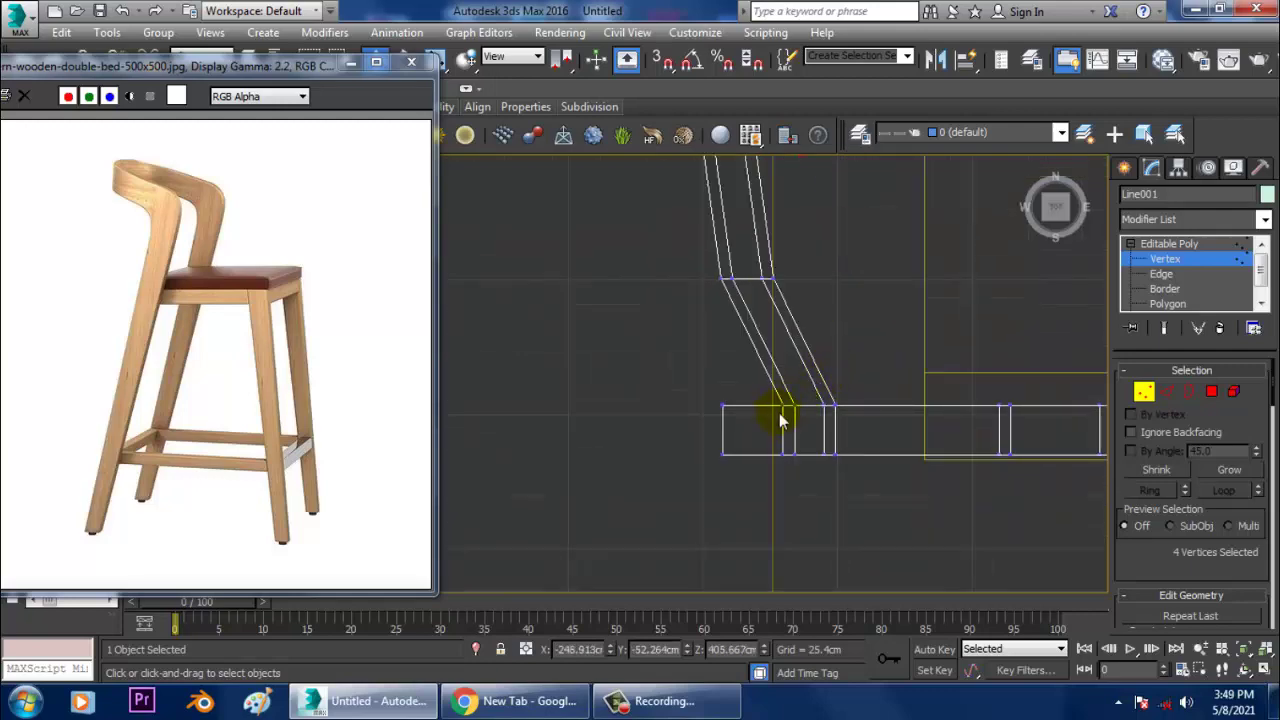
Step: Select the outer rear corner edges of both arms and move them inward using the Local reference coordinate system
{"action": "key", "text": "alt+w"}
{"action": "middle_click", "coordinate": [851, 437]}
{"action": "key", "text": "alt+w"}
{"action": "middle_click_drag", "start_coordinate": [851, 437], "coordinate": [884, 334], "text": "alt"}
{"action": "middle_click_drag", "start_coordinate": [884, 334], "coordinate": [740, 467]}
{"action": "key", "text": "2"}
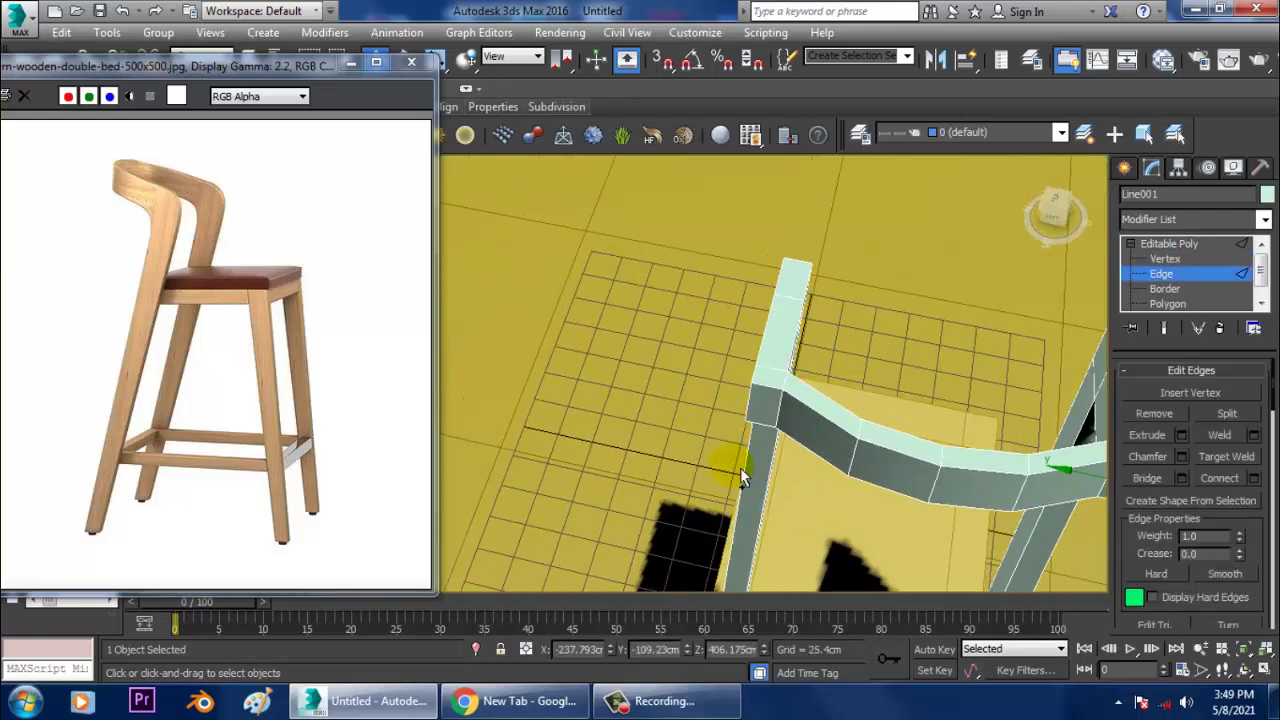
{"action": "left_click", "coordinate": [751, 403], "text": "ctrl"}
{"action": "middle_click_drag", "start_coordinate": [886, 414], "coordinate": [660, 360], "text": "alt"}
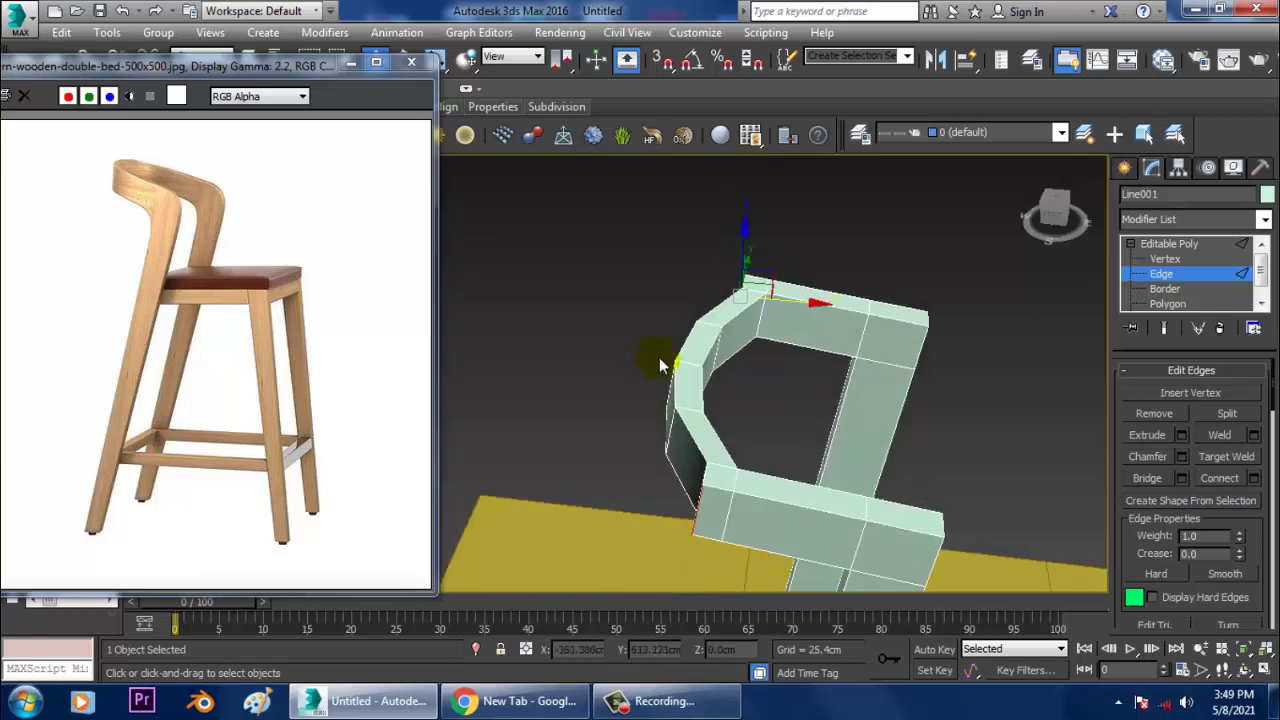
{"action": "middle_click_drag", "start_coordinate": [834, 358], "coordinate": [840, 328], "text": "alt"}
{"action": "left_click", "coordinate": [513, 56]}
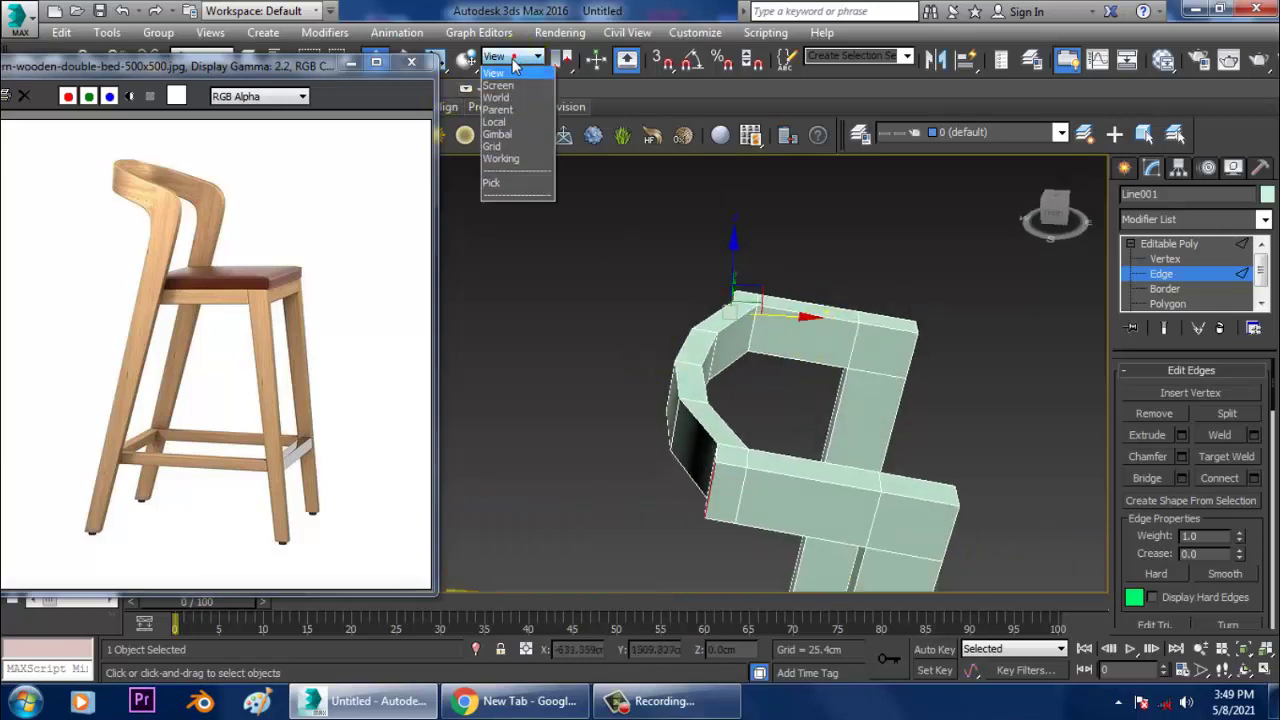
{"action": "left_click", "coordinate": [503, 118]}
{"action": "middle_click_drag", "start_coordinate": [720, 330], "coordinate": [682, 398], "text": "alt"}
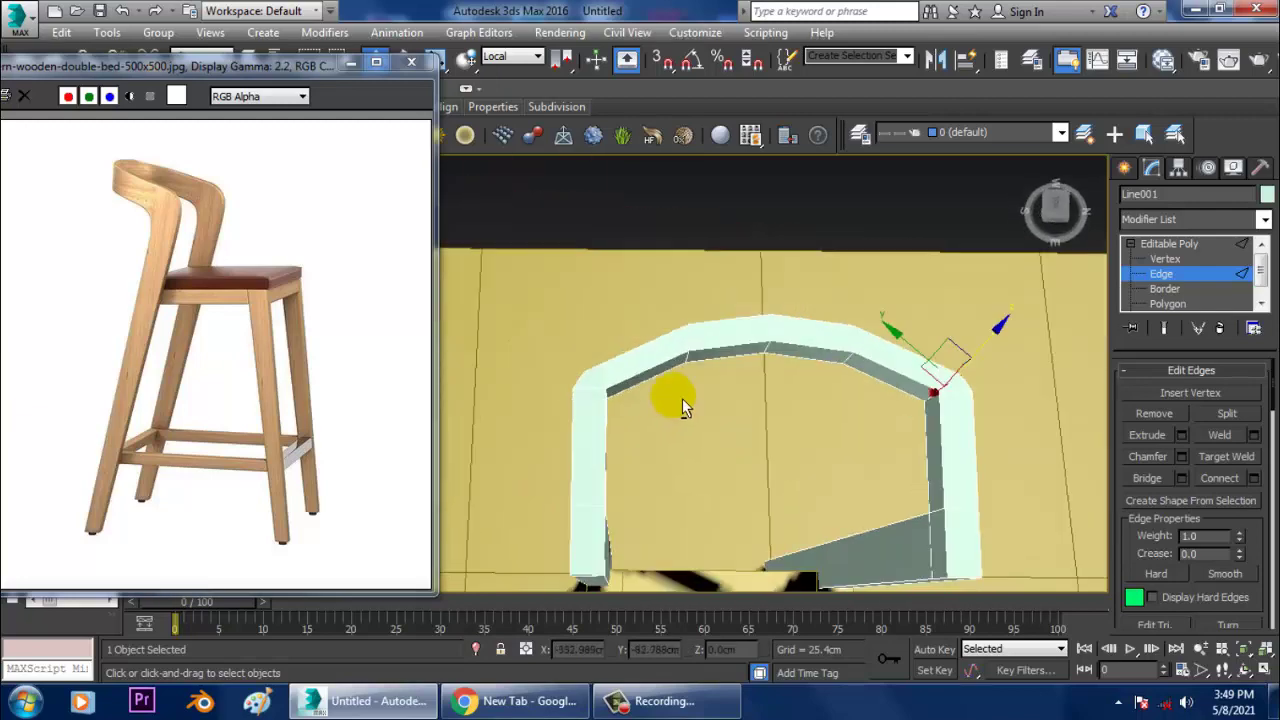
{"action": "middle_click_drag", "start_coordinate": [773, 390], "coordinate": [752, 408], "text": "alt"}
Step: Switch the reference coordinate system back to View and select the vertices of the backrest's three middle loops in the top view
{"action": "key", "text": "1"}
{"action": "key", "text": "alt+w"}
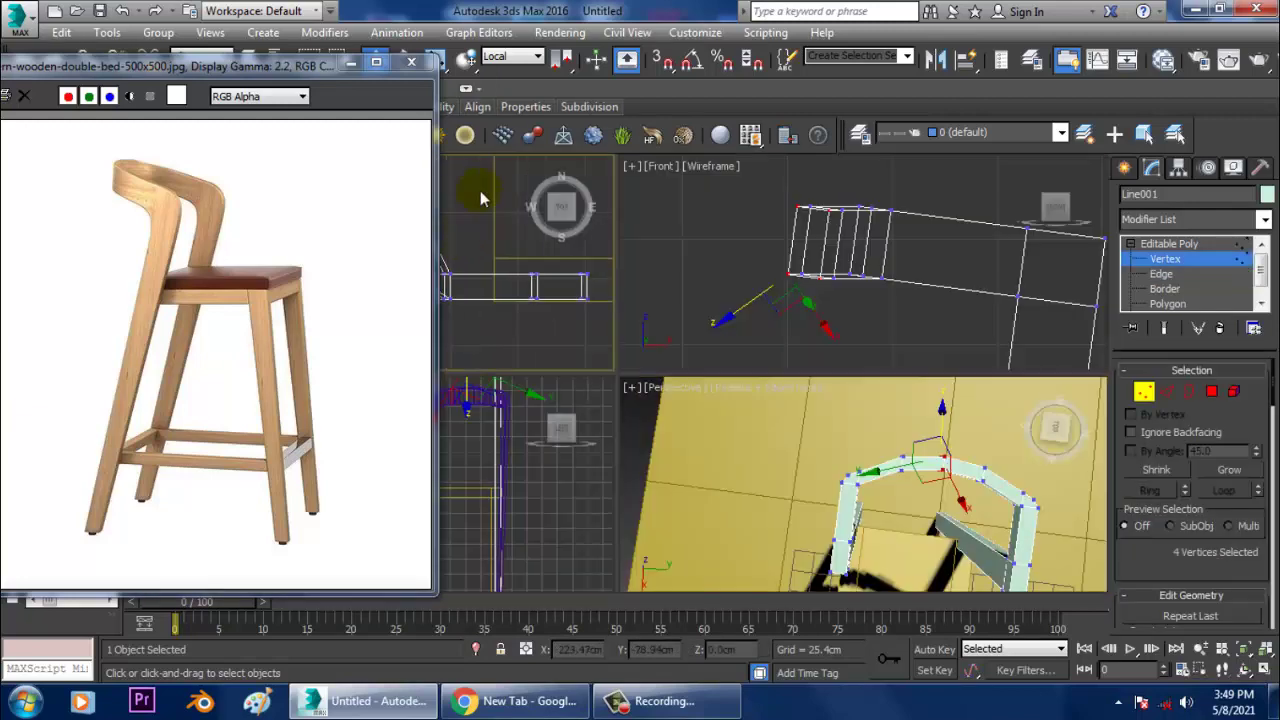
{"action": "left_click", "coordinate": [525, 57]}
{"action": "left_click", "coordinate": [495, 72]}
{"action": "key", "text": "alt+w"}
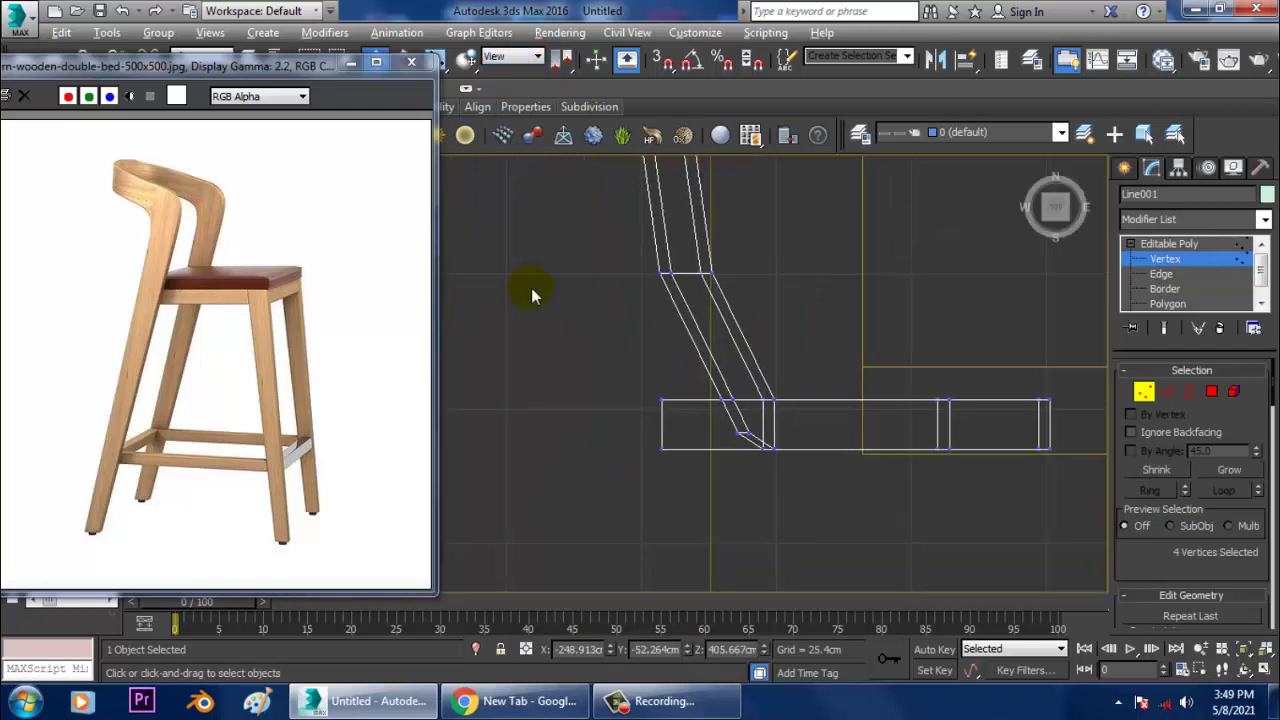
{"action": "key", "text": "alt+w"}
{"action": "middle_click_drag", "start_coordinate": [719, 367], "coordinate": [686, 364]}
{"action": "middle_click", "coordinate": [583, 294]}
{"action": "key", "text": "z"}
{"action": "key", "text": "alt+w"}
{"action": "scroll", "coordinate": [670, 308], "scroll_direction": "down", "scroll_amount": 10}
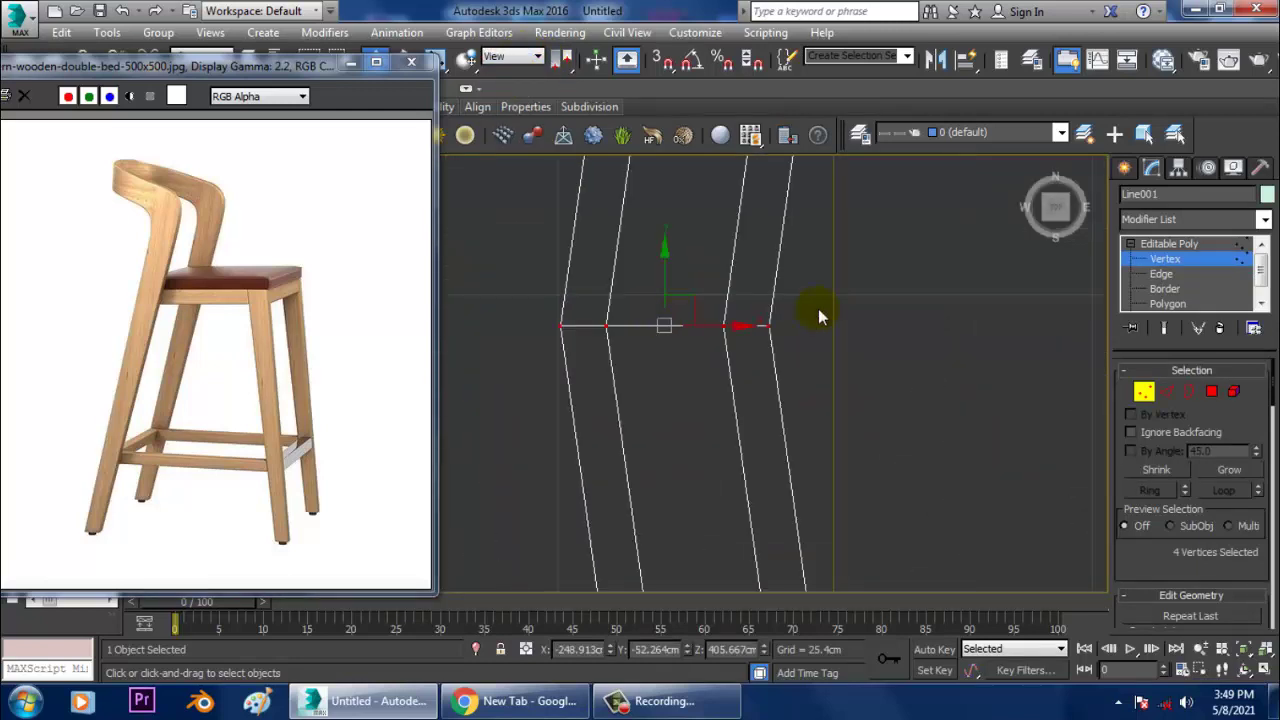
{"action": "middle_click_drag", "start_coordinate": [823, 348], "coordinate": [798, 407]}
{"action": "scroll", "coordinate": [796, 405], "scroll_direction": "down", "scroll_amount": 2}
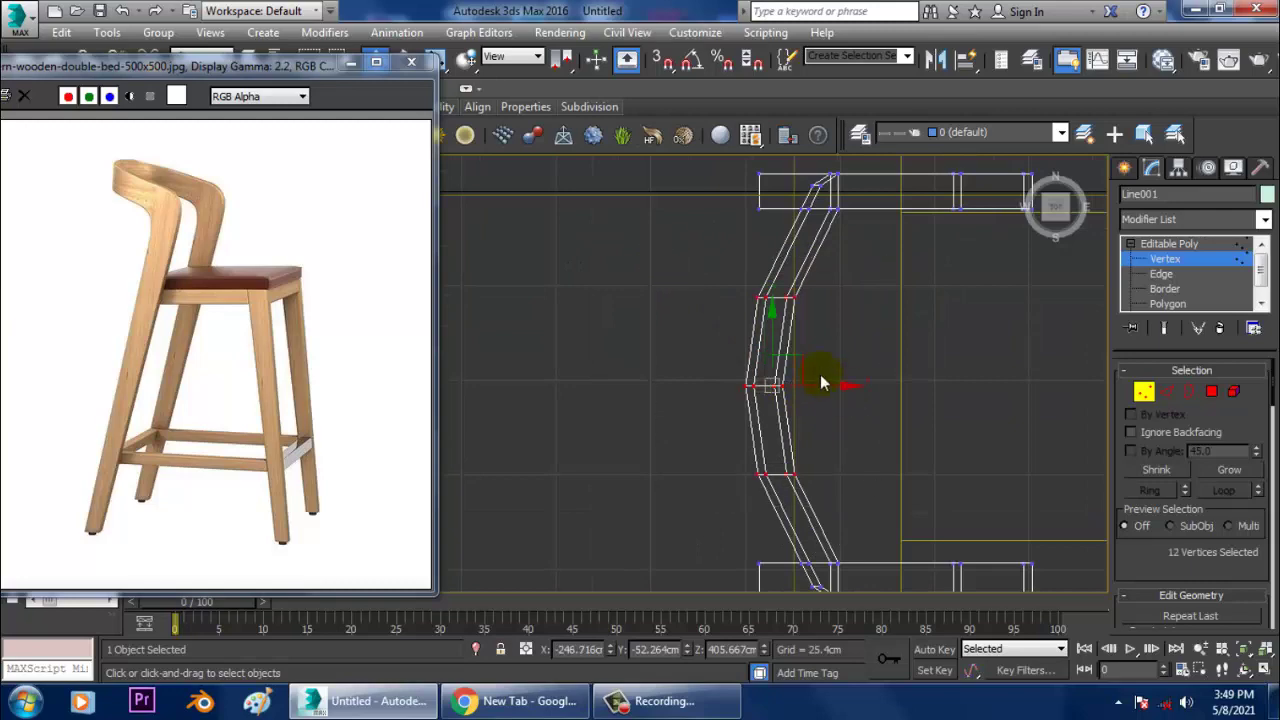
{"action": "mouse_move", "coordinate": [853, 410]}
{"action": "left_mouse_down"}
{"action": "mouse_move", "coordinate": [839, 402]}
{"action": "mouse_move", "coordinate": [851, 391]}
{"action": "left_mouse_up"}
{"action": "key", "text": "alt+w"}
{"action": "middle_click", "coordinate": [920, 543]}
{"action": "key", "text": "alt+w"}
{"action": "middle_click_drag", "start_coordinate": [918, 520], "coordinate": [845, 327], "text": "alt"}
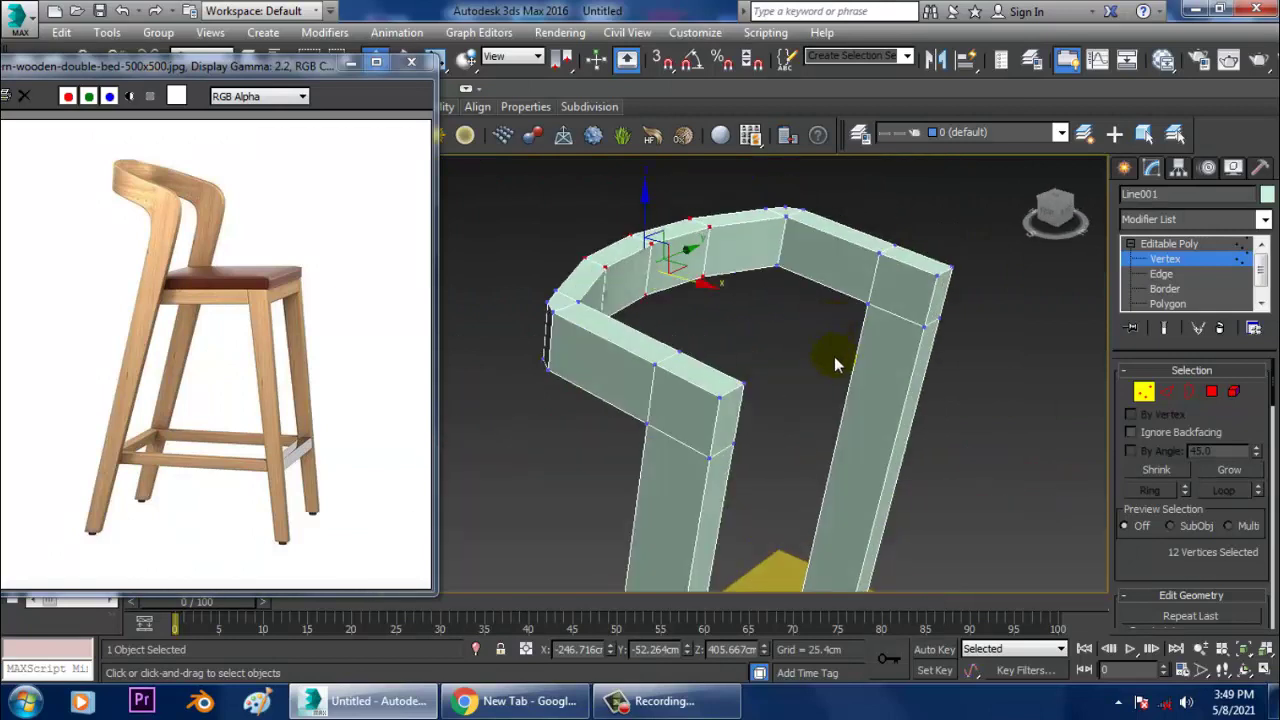
Step: Chamfer the top front edges of both arms by about 10.587 cm with 8 segments
{"action": "key", "text": "2"}
{"action": "left_click", "coordinate": [722, 392]}
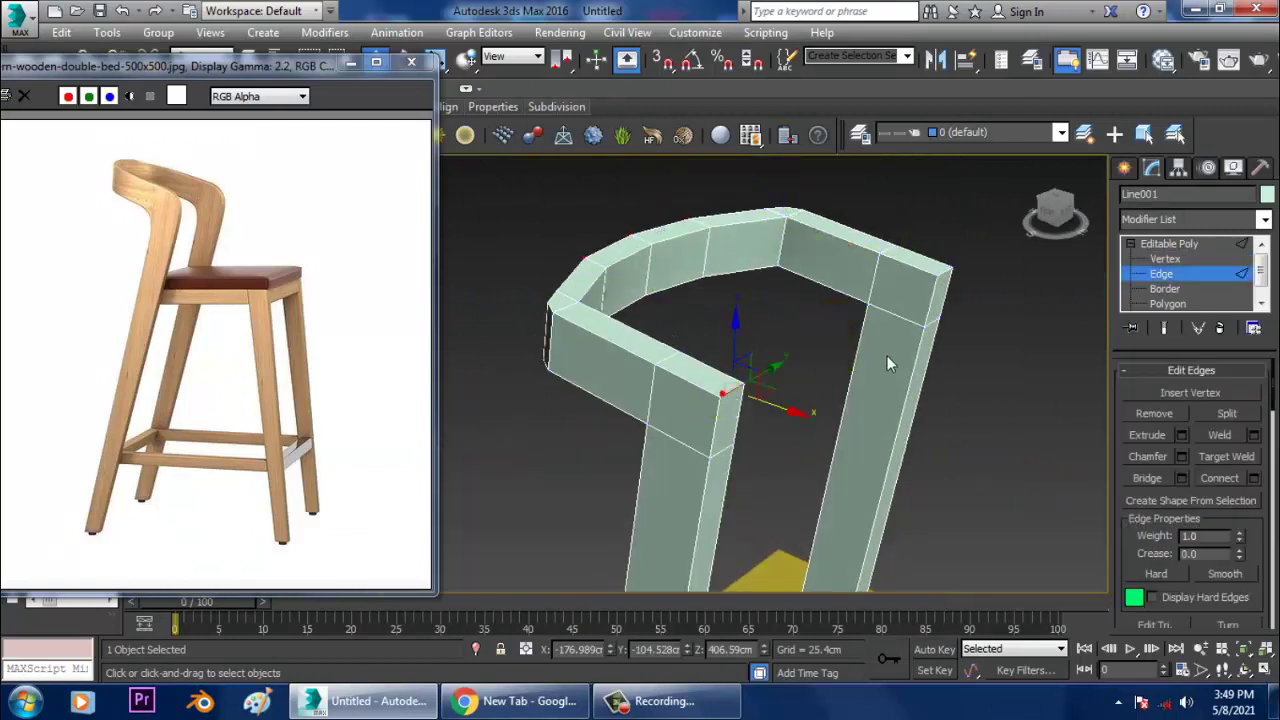
{"action": "left_click", "coordinate": [957, 285]}
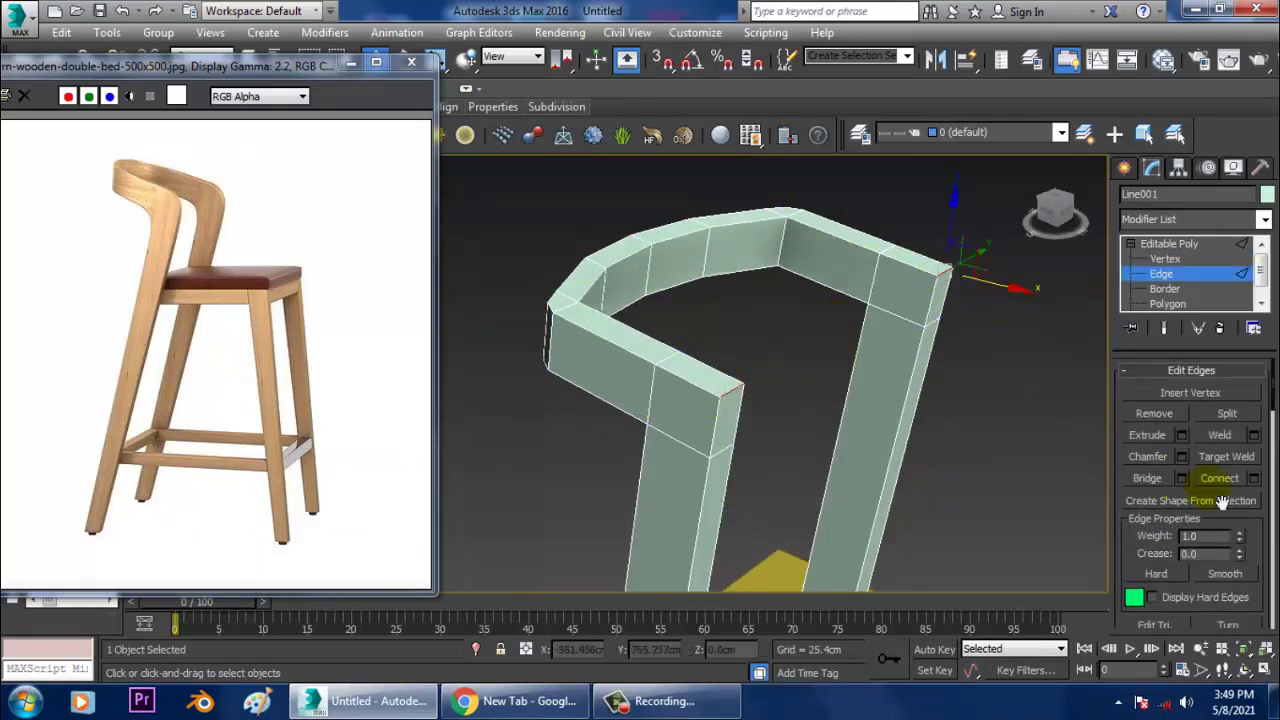
{"action": "left_click", "coordinate": [1181, 457]}
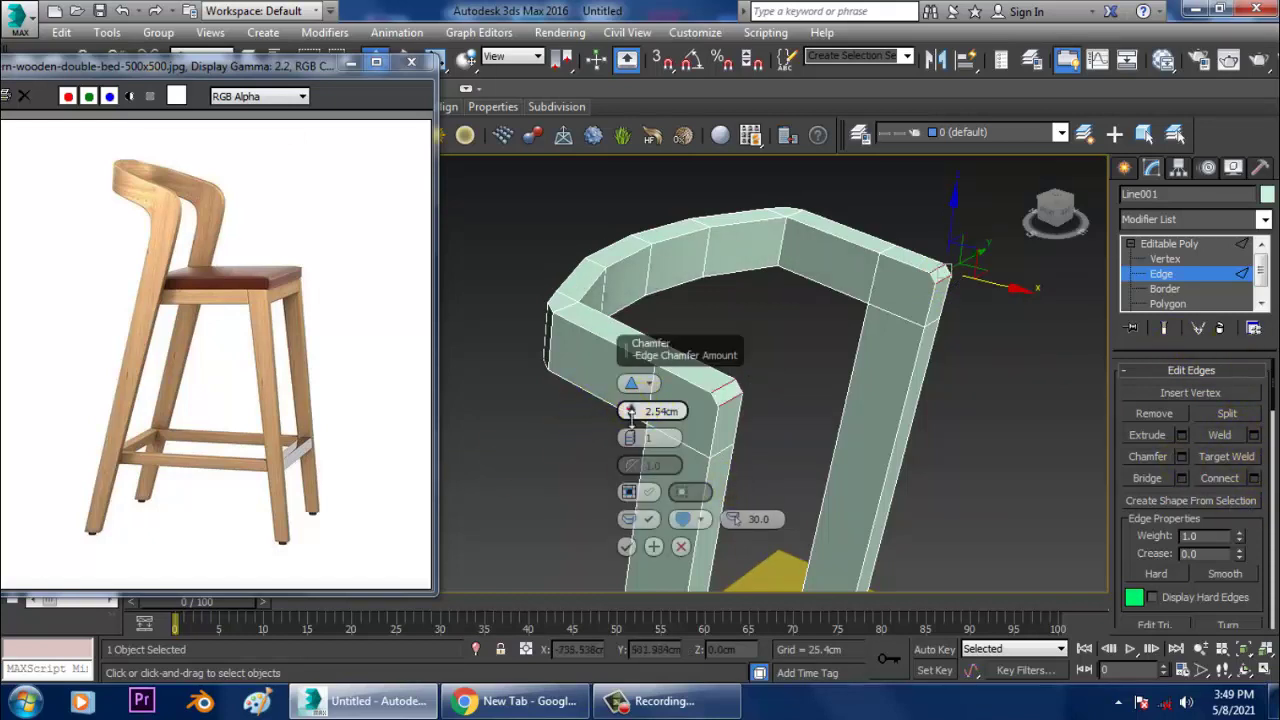
{"action": "mouse_move", "coordinate": [631, 413]}
{"action": "left_mouse_down"}
{"action": "mouse_move", "coordinate": [629, 400]}
{"action": "mouse_move", "coordinate": [635, 427]}
{"action": "left_mouse_up"}
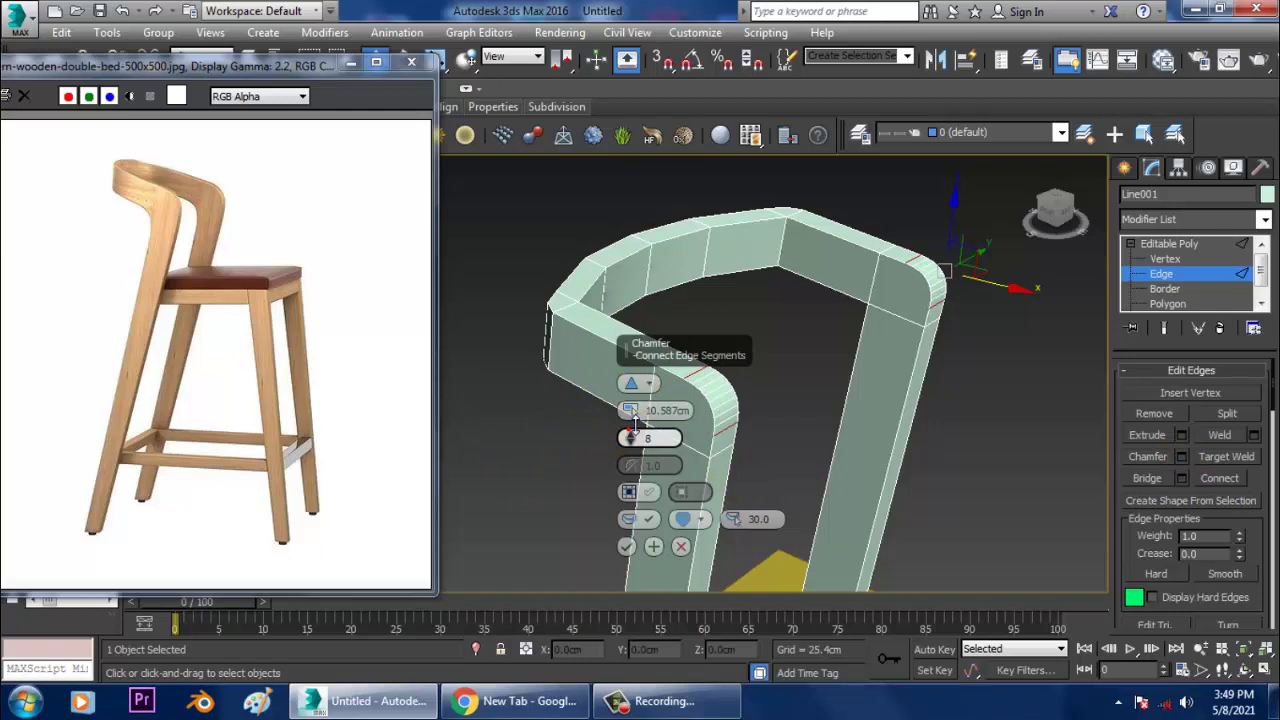
{"action": "left_click", "coordinate": [627, 547]}
Step: Select all backrest vertices at the arms' rear ends and rotate them about 4.5 degrees in the front view
{"action": "key", "text": "alt+w"}
{"action": "key", "text": "alt+w"}
{"action": "scroll", "coordinate": [841, 258], "scroll_direction": "down", "scroll_amount": 4}
{"action": "middle_click_drag", "start_coordinate": [740, 450], "coordinate": [873, 277]}
{"action": "key", "text": "e"}
{"action": "left_click_drag", "start_coordinate": [740, 327], "coordinate": [741, 347]}
{"action": "key", "text": "1"}
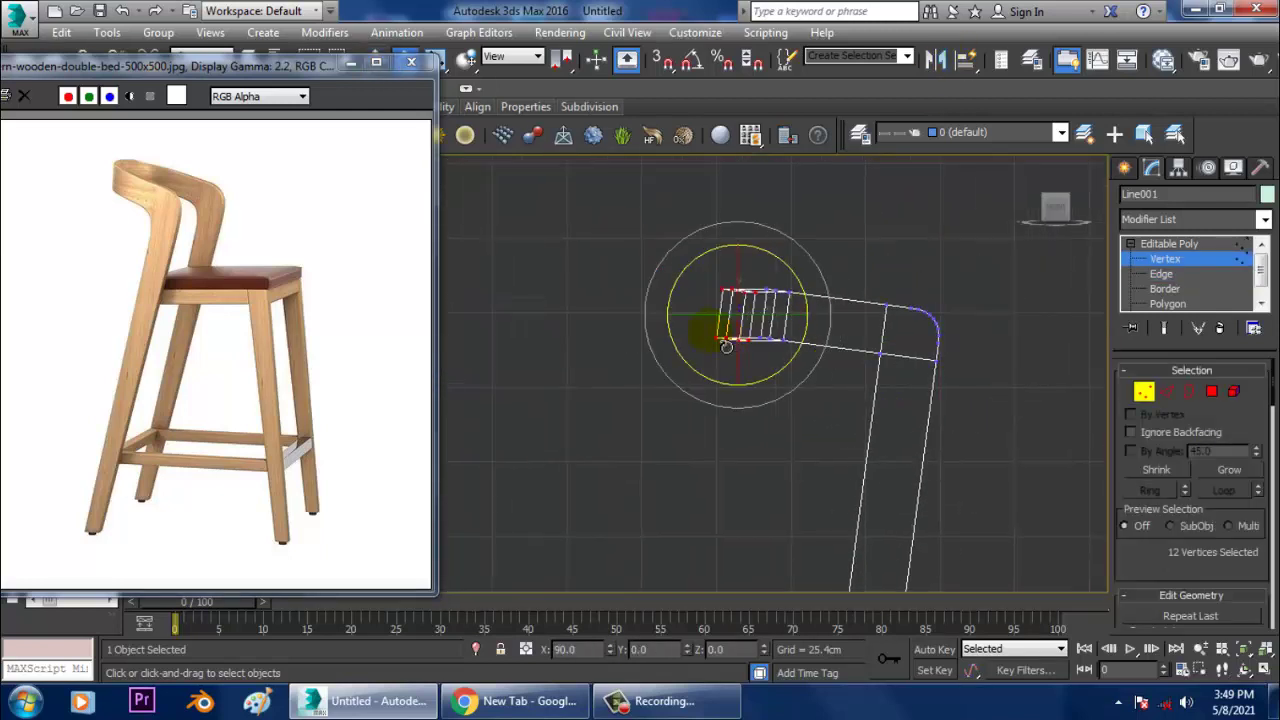
{"action": "left_click_drag", "start_coordinate": [845, 379], "coordinate": [845, 379]}
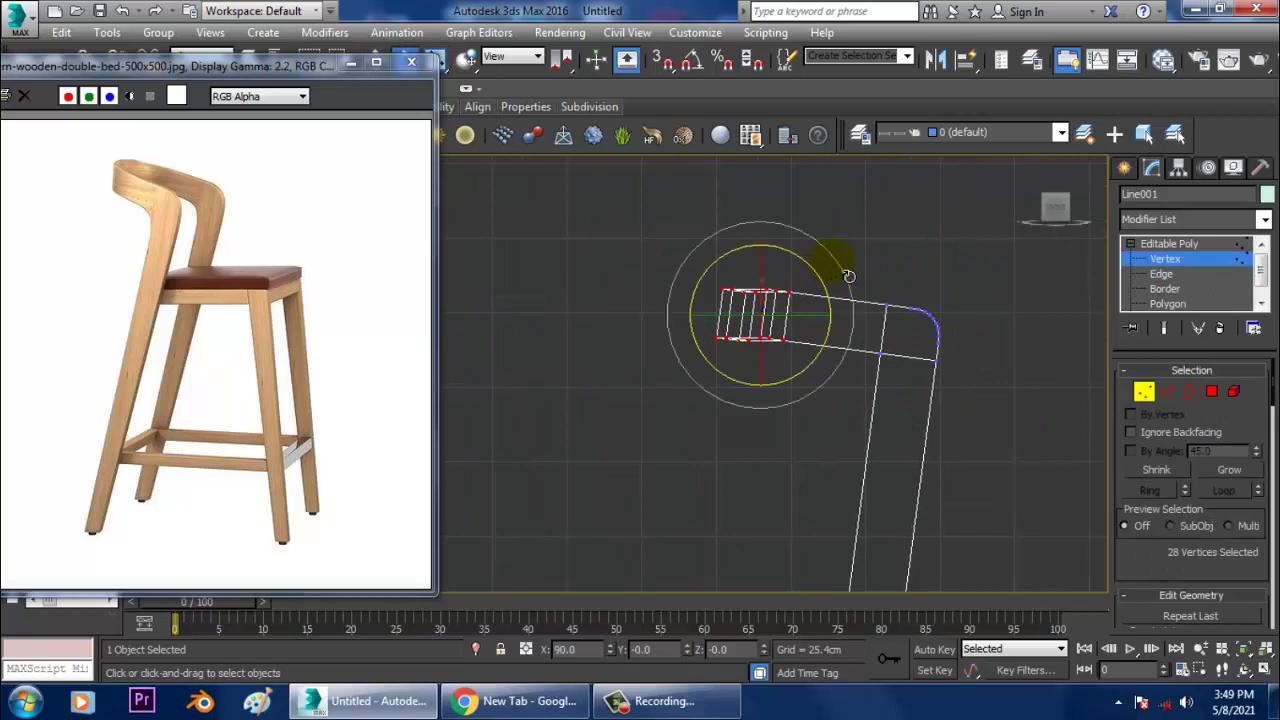
{"action": "left_click_drag", "start_coordinate": [847, 276], "coordinate": [858, 285]}
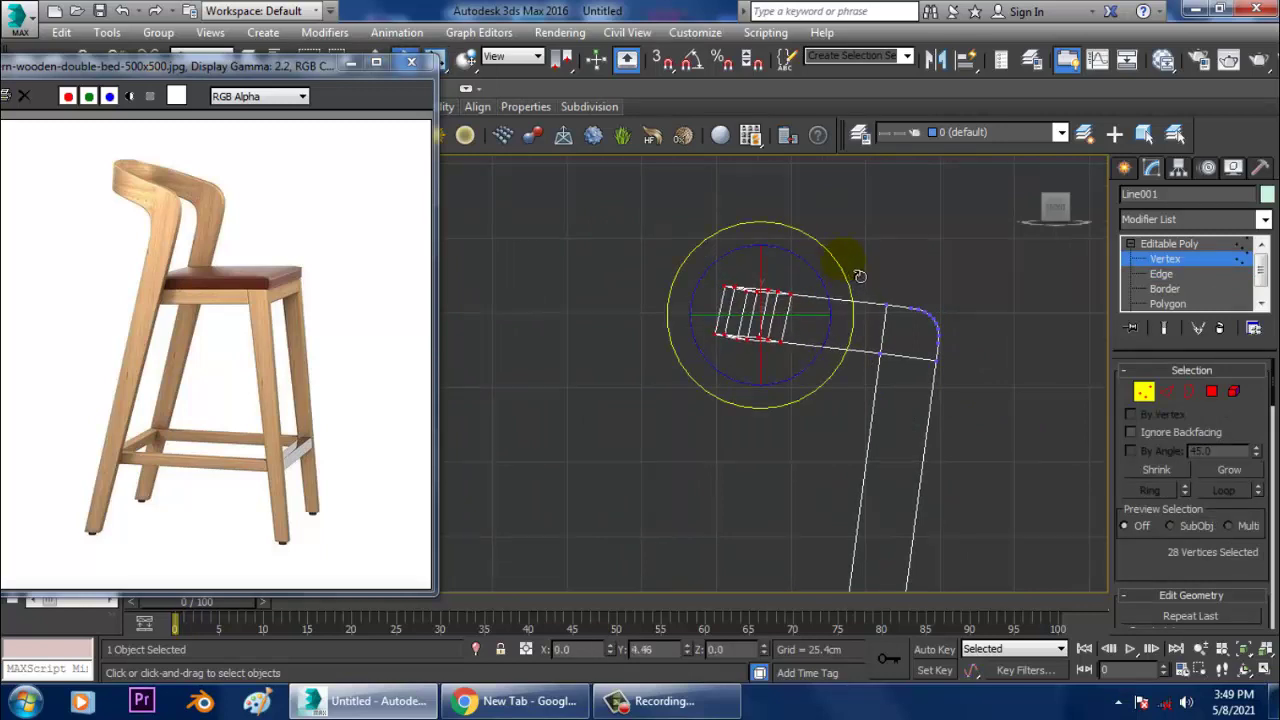
Step: Raise the selected backrest vertices by about 6.9 cm and rotate them about 4.6 degrees more in the front view
{"action": "key", "text": "w"}
{"action": "left_click_drag", "start_coordinate": [768, 268], "coordinate": [777, 256]}
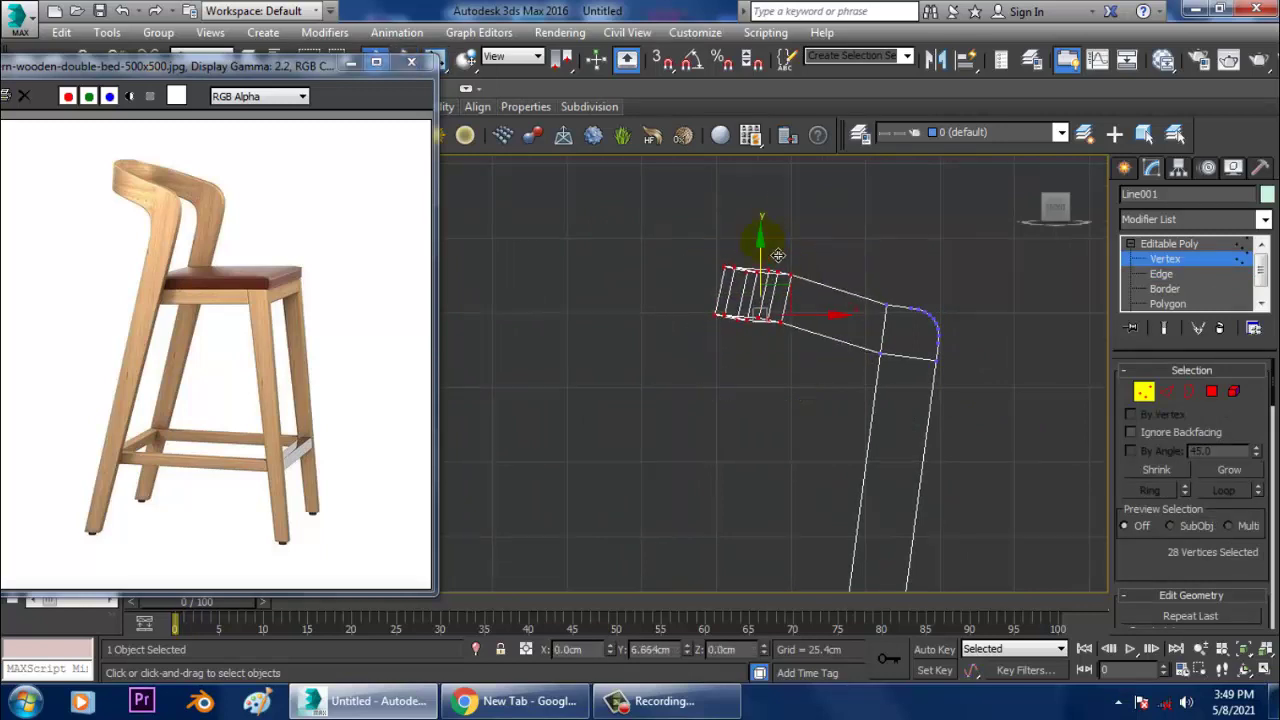
{"action": "key", "text": "e"}
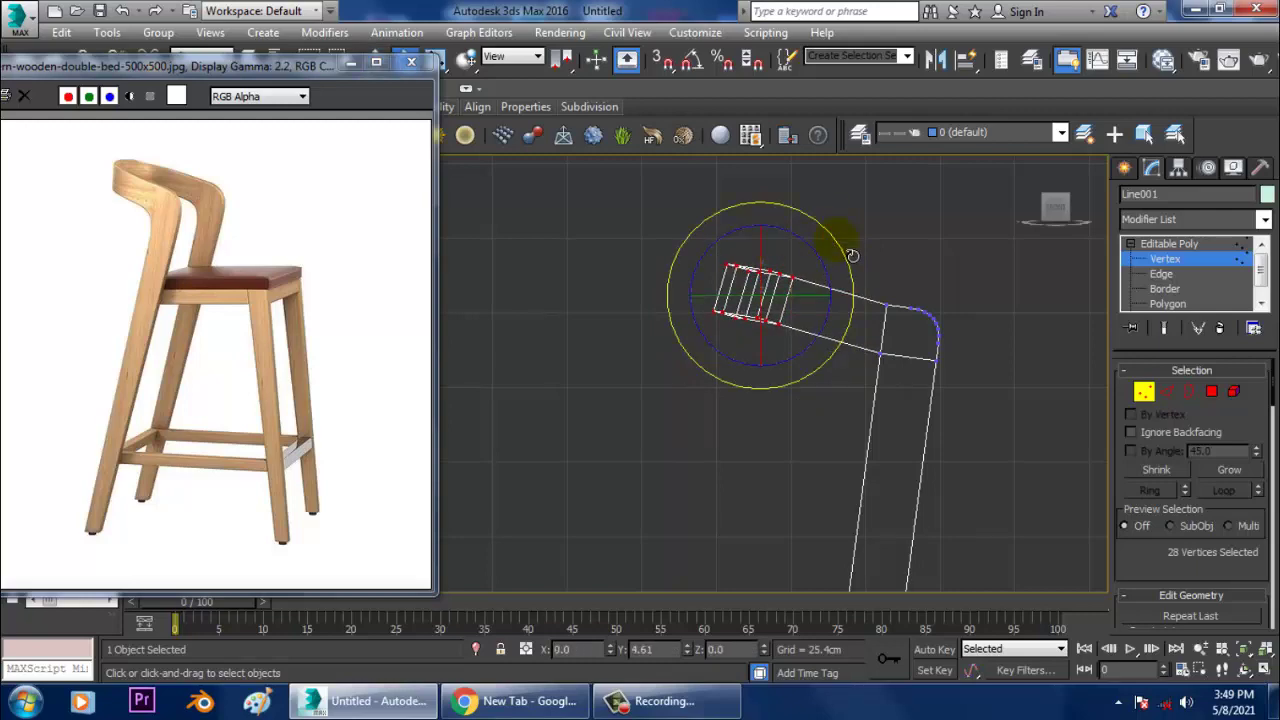
{"action": "key", "text": "alt+w"}
{"action": "middle_click", "coordinate": [965, 460]}
{"action": "key", "text": "alt+w"}
{"action": "middle_click_drag", "start_coordinate": [965, 460], "coordinate": [766, 366], "text": "alt"}
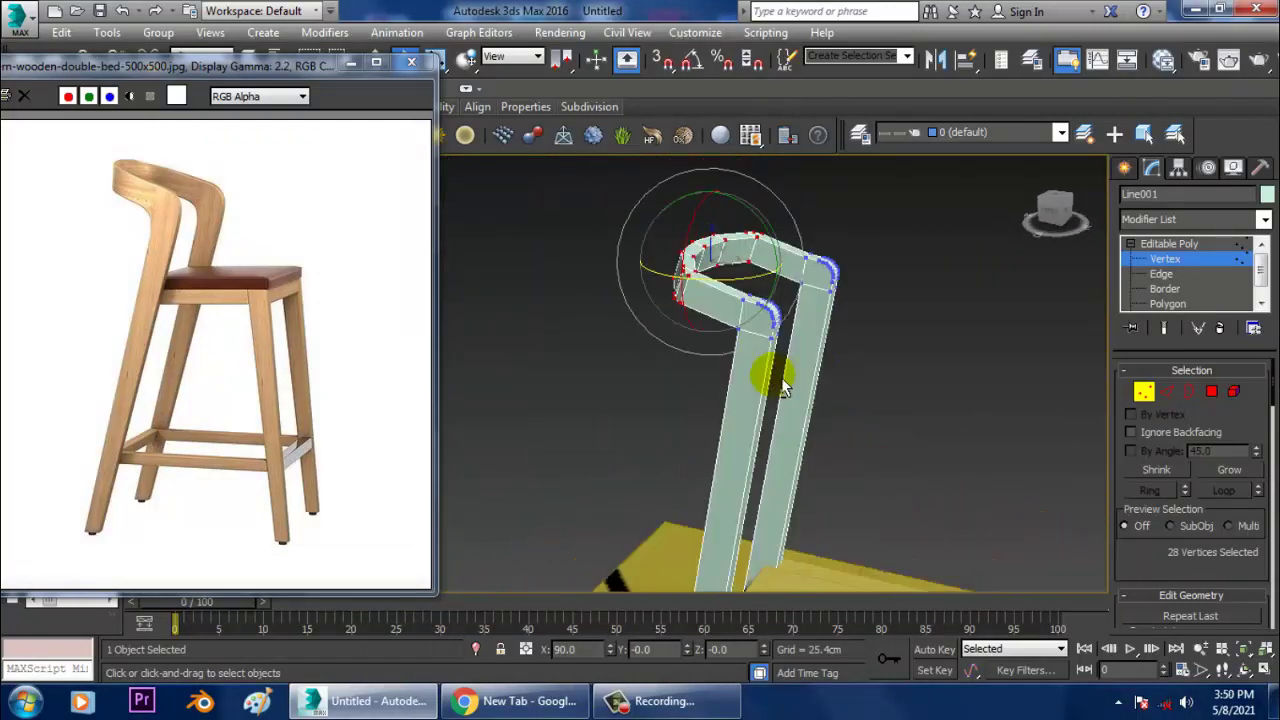
{"action": "key", "text": "alt+w"}
{"action": "right_click", "coordinate": [484, 295]}
{"action": "key", "text": "alt+w"}
{"action": "scroll", "coordinate": [600, 291], "scroll_direction": "down", "scroll_amount": 1}
{"action": "scroll", "coordinate": [683, 320], "scroll_direction": "up", "scroll_amount": 5}
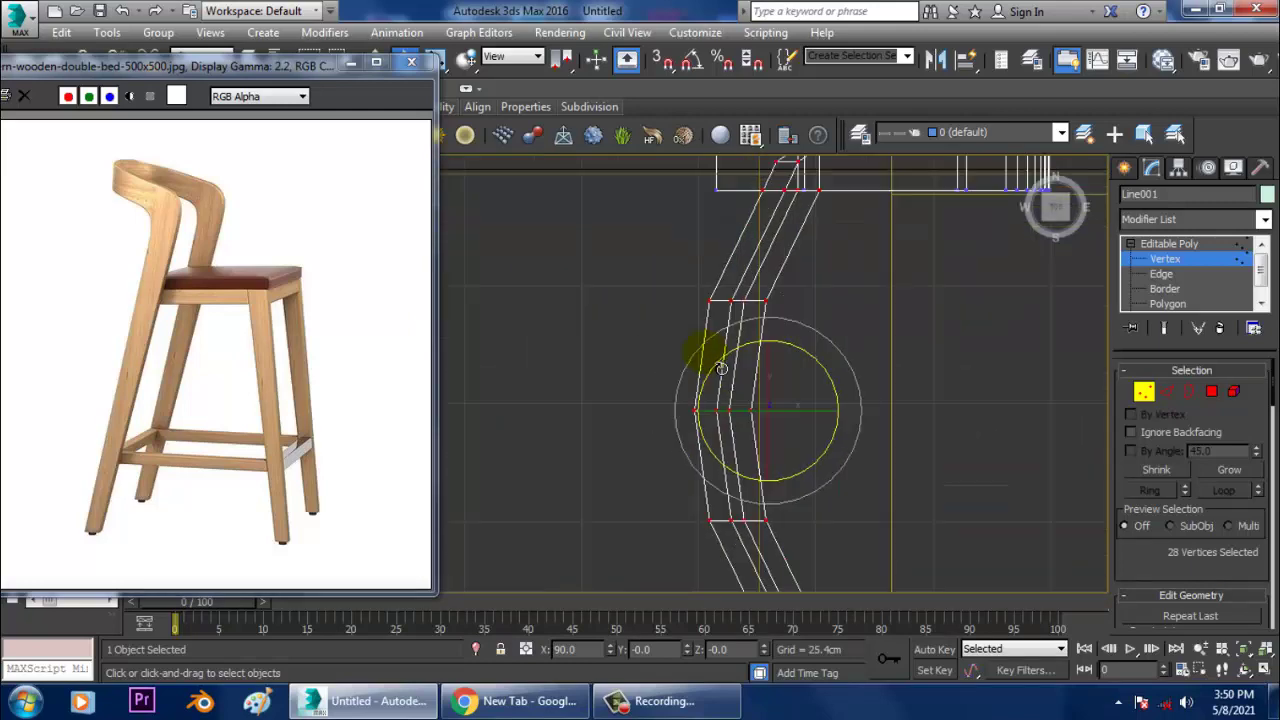
{"action": "scroll", "coordinate": [758, 376], "scroll_direction": "down", "scroll_amount": 2}
{"action": "middle_click_drag", "start_coordinate": [763, 376], "coordinate": [726, 330]}
{"action": "left_click", "coordinate": [1206, 244]}
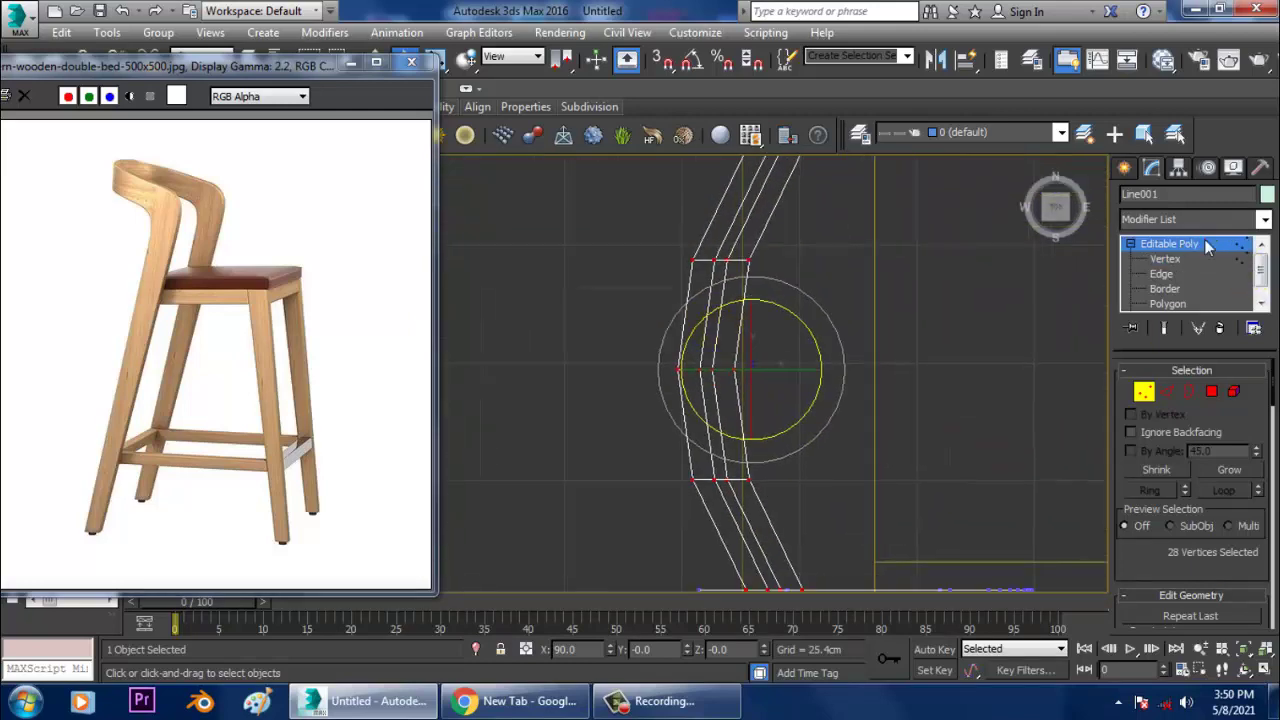
{"action": "left_click", "coordinate": [1220, 214]}
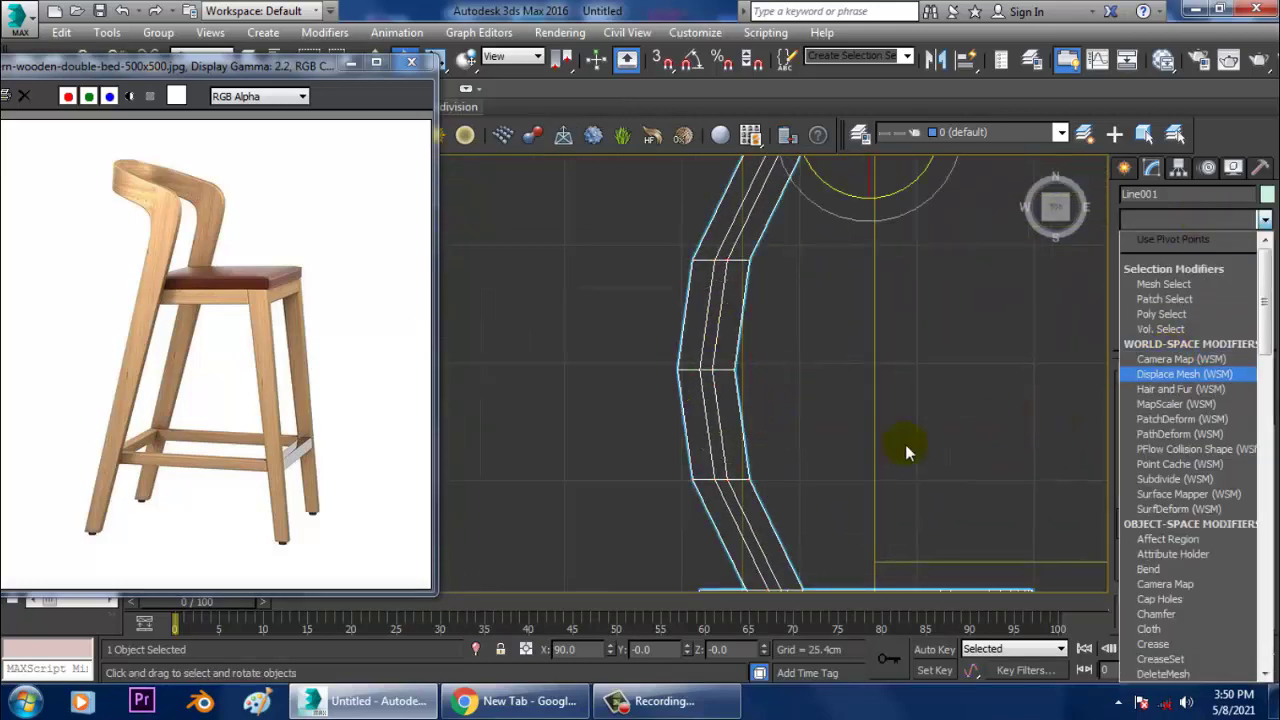
{"action": "left_click", "coordinate": [905, 444]}
Step: Select the vertices at the bottom ends of both back legs and move them slightly backward along X in the perspective view
{"action": "key", "text": "alt+w"}
{"action": "right_click", "coordinate": [823, 472]}
{"action": "key", "text": "alt+w"}
{"action": "middle_click_drag", "start_coordinate": [823, 472], "coordinate": [828, 215], "text": "alt"}
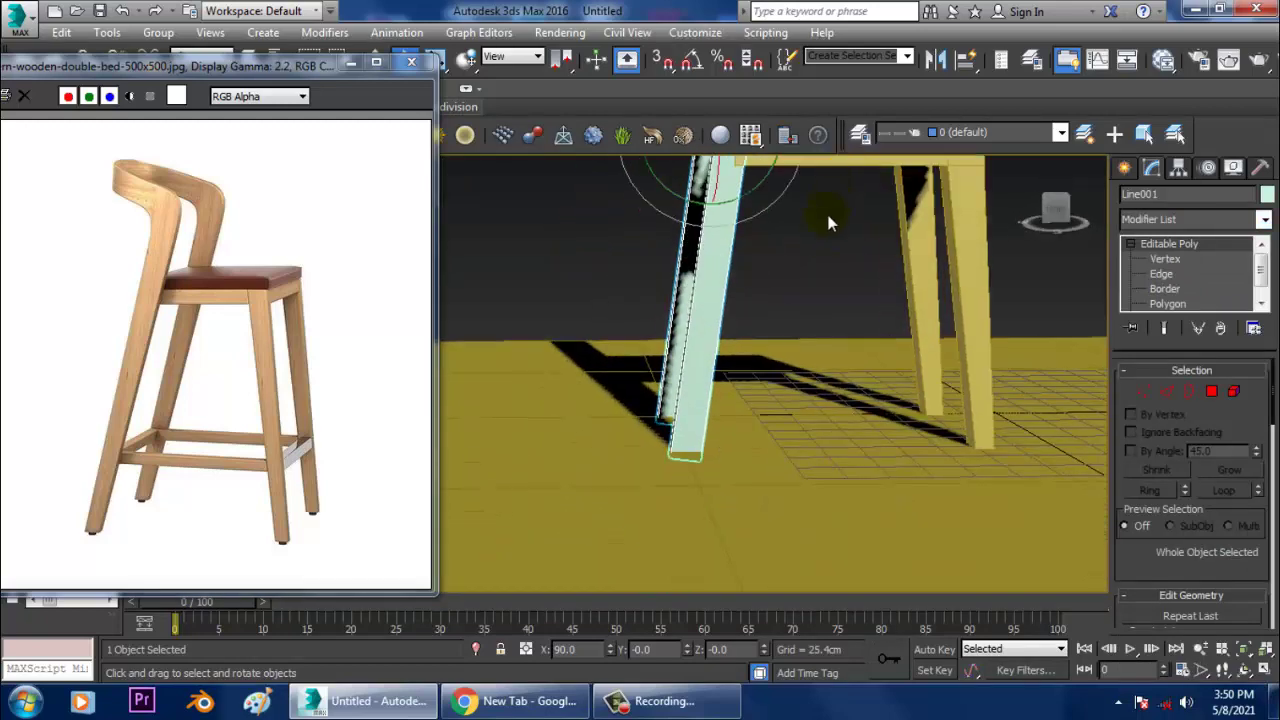
{"action": "key", "text": "1"}
{"action": "key", "text": "F3"}
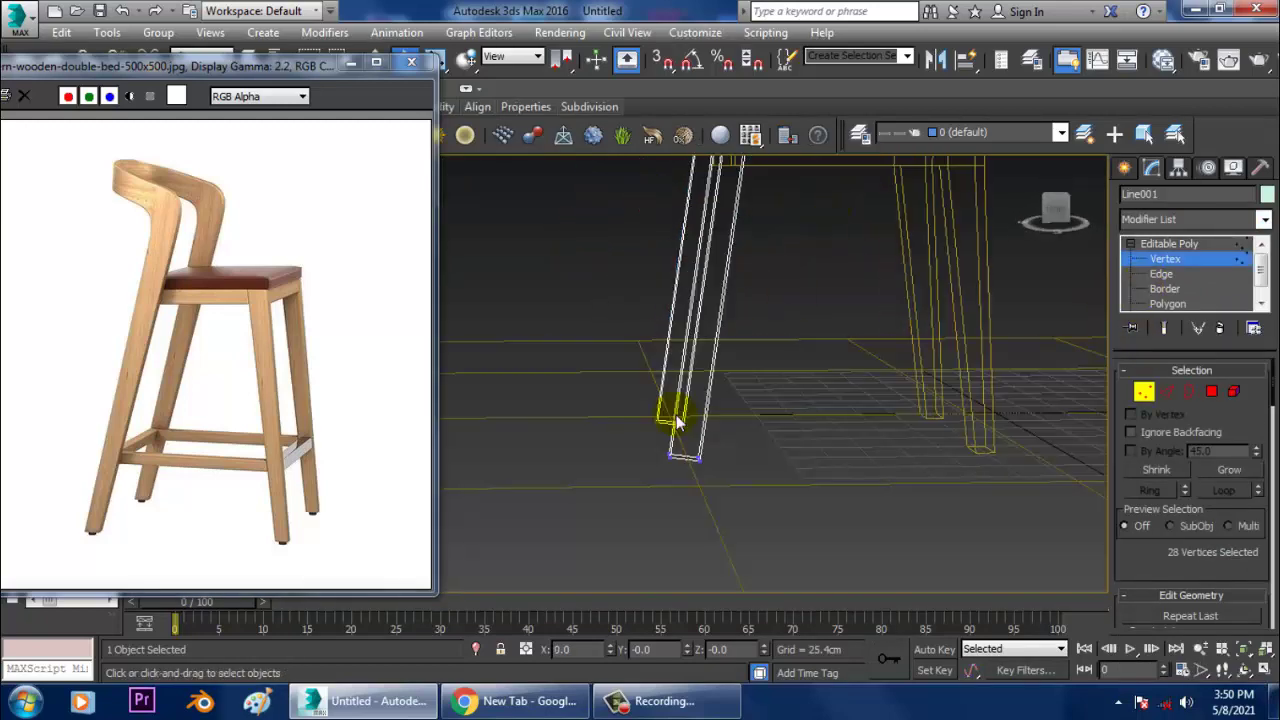
{"action": "left_click_drag", "start_coordinate": [540, 350], "coordinate": [852, 553]}
{"action": "key", "text": "w"}
{"action": "middle_click_drag", "start_coordinate": [706, 436], "coordinate": [717, 448], "text": "alt"}
{"action": "left_click_drag", "start_coordinate": [779, 452], "coordinate": [748, 452]}
{"action": "mouse_move", "coordinate": [800, 436]}
{"action": "middle_mouse_down", "text": "alt"}
{"action": "mouse_move", "coordinate": [777, 434]}
{"action": "mouse_move", "coordinate": [787, 409]}
{"action": "mouse_move", "coordinate": [883, 432]}
{"action": "mouse_move", "coordinate": [782, 448]}
{"action": "mouse_move", "coordinate": [831, 414]}
{"action": "mouse_move", "coordinate": [849, 464]}
{"action": "mouse_move", "coordinate": [954, 442]}
{"action": "mouse_move", "coordinate": [901, 418]}
{"action": "mouse_move", "coordinate": [914, 396]}
{"action": "middle_mouse_up", "text": "alt"}
{"action": "key", "text": "F3"}
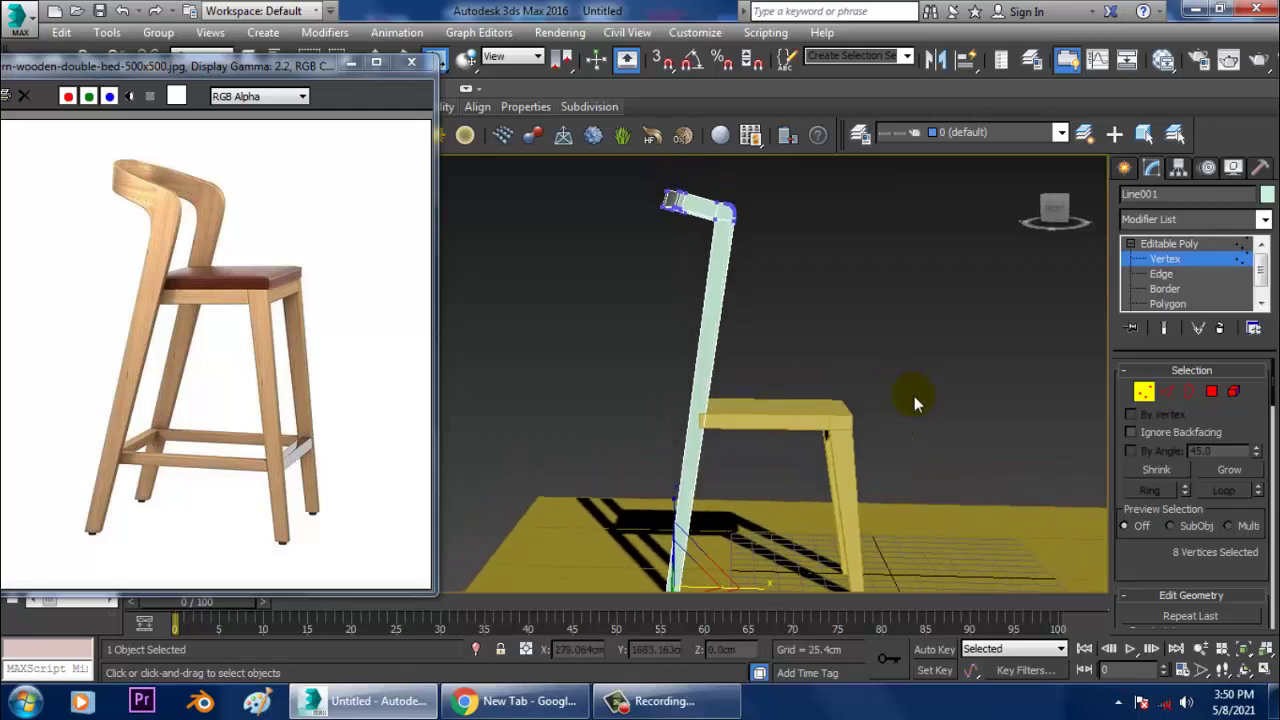
{"action": "left_click", "coordinate": [1190, 245]}
{"action": "middle_click_drag", "start_coordinate": [741, 474], "coordinate": [731, 450], "text": "alt"}
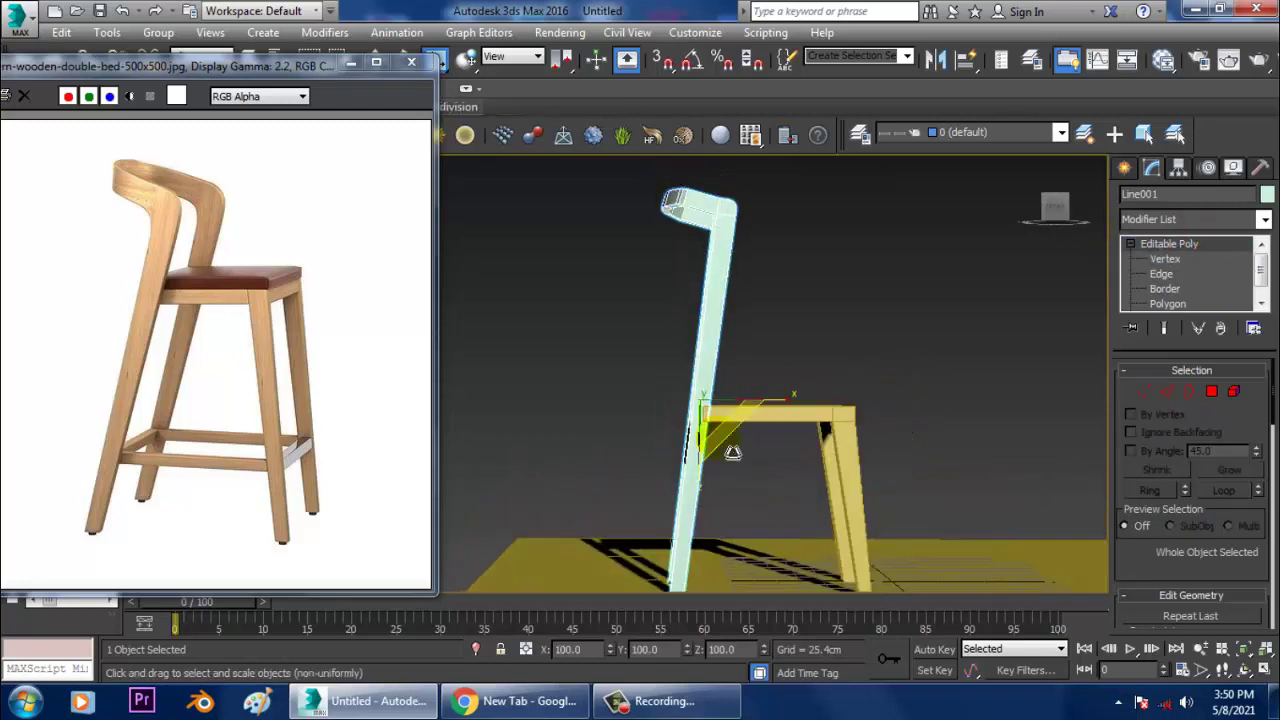
{"action": "left_click", "coordinate": [796, 414]}
{"action": "key", "text": "1"}
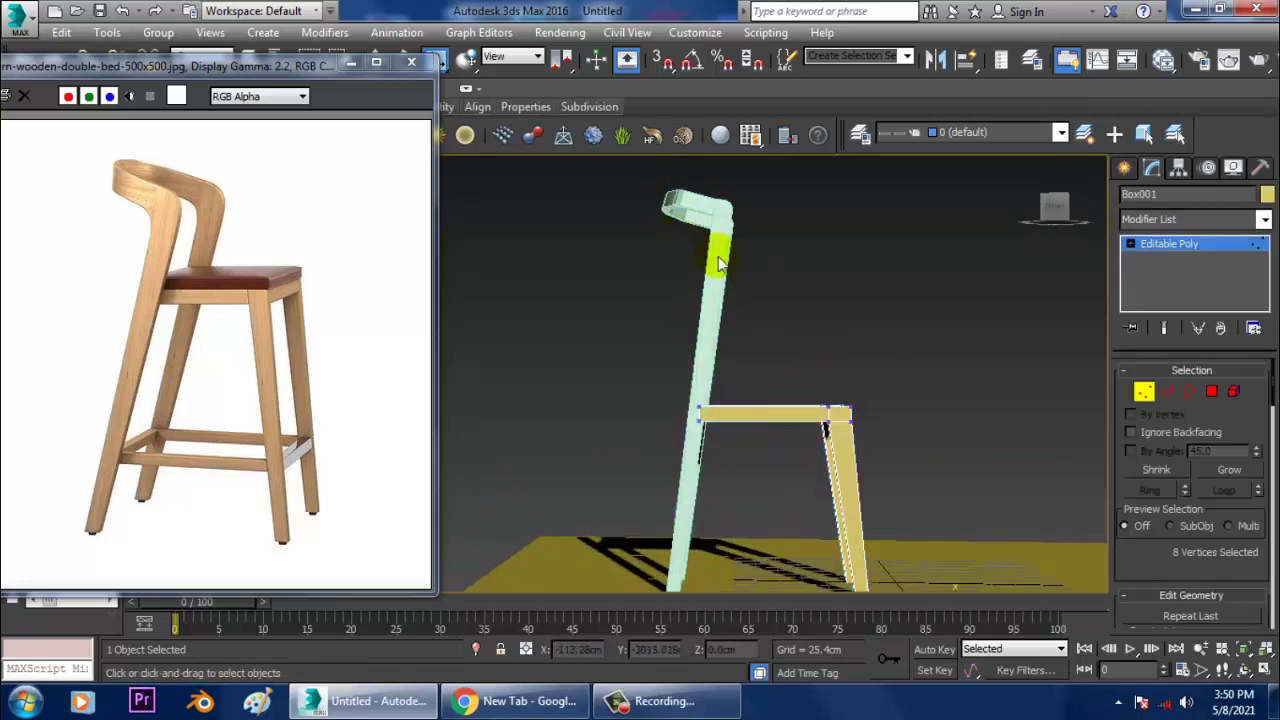
{"action": "middle_click_drag", "start_coordinate": [722, 229], "coordinate": [735, 330], "text": "alt"}
{"action": "left_click", "coordinate": [1185, 243]}
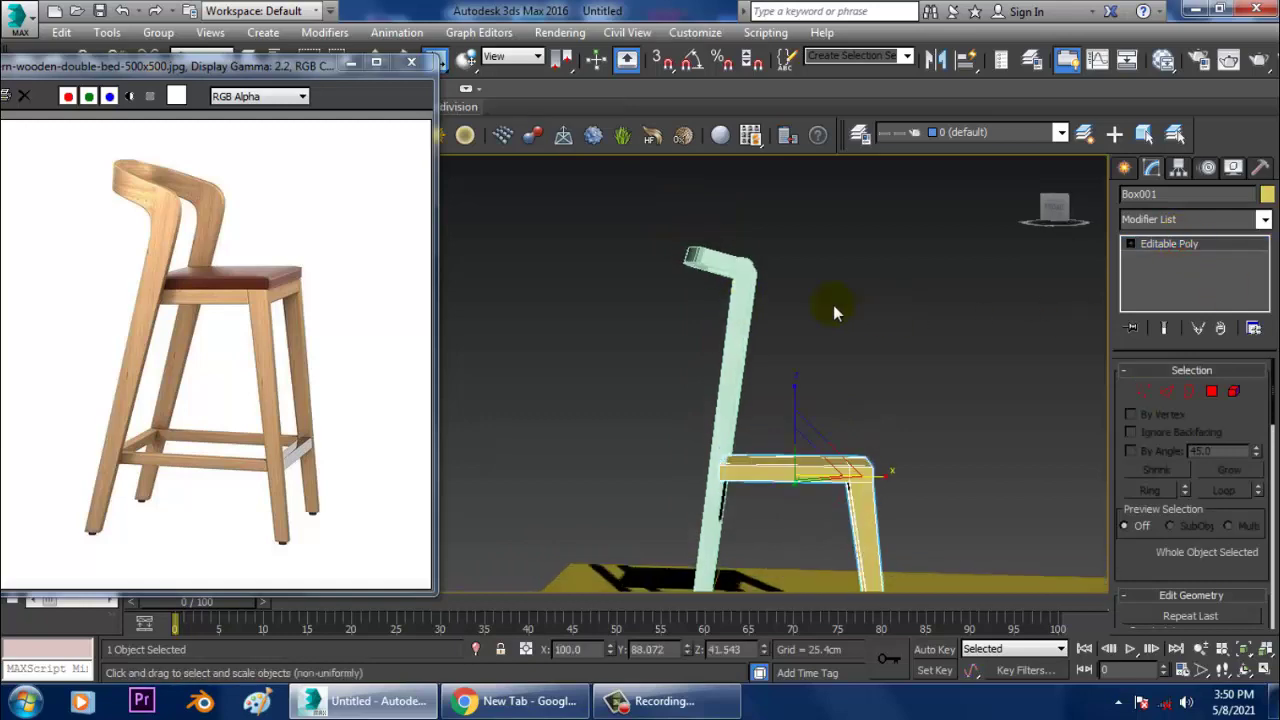
{"action": "left_click", "coordinate": [758, 318]}
{"action": "key", "text": "1"}
{"action": "left_click_drag", "start_coordinate": [586, 200], "coordinate": [831, 370]}
Step: Select the vertices of the seat frame and front leg tops and raise them about 66.4 cm in the front view
{"action": "key", "text": "alt+w"}
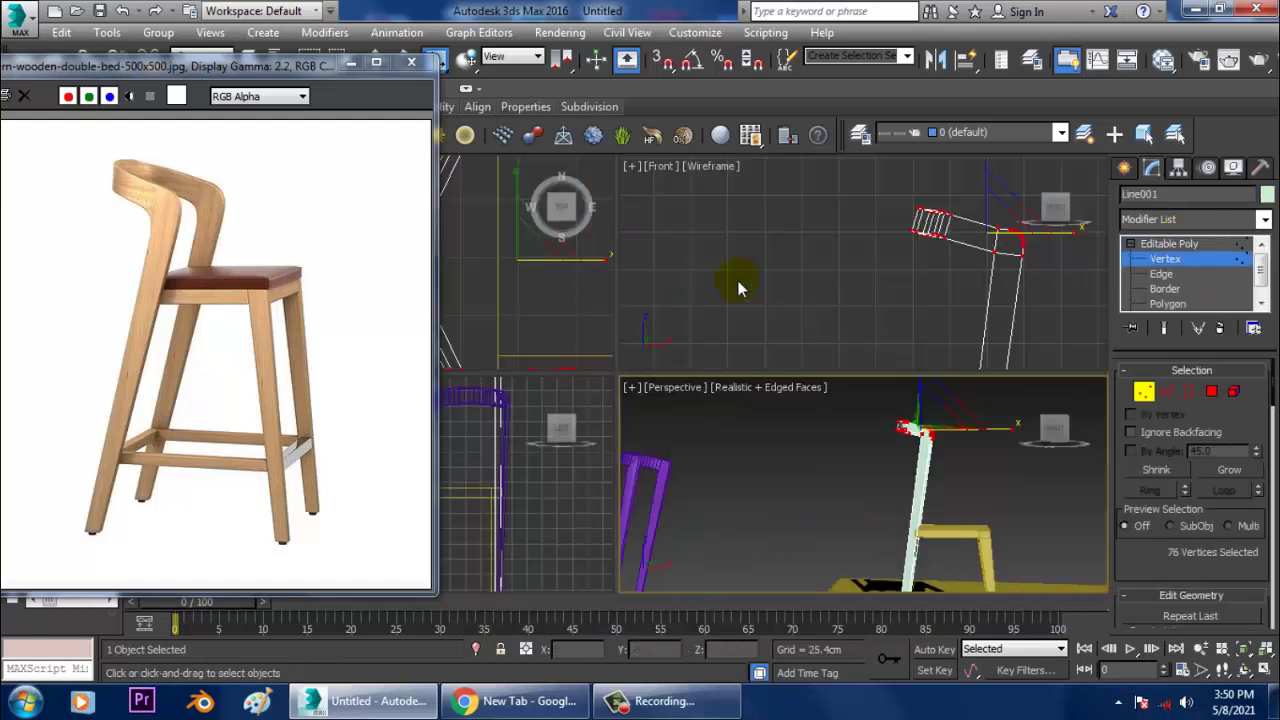
{"action": "key", "text": "alt+w"}
{"action": "scroll", "coordinate": [806, 318], "scroll_direction": "down", "scroll_amount": 2}
{"action": "middle_click_drag", "start_coordinate": [806, 318], "coordinate": [806, 258]}
{"action": "key", "text": "w"}
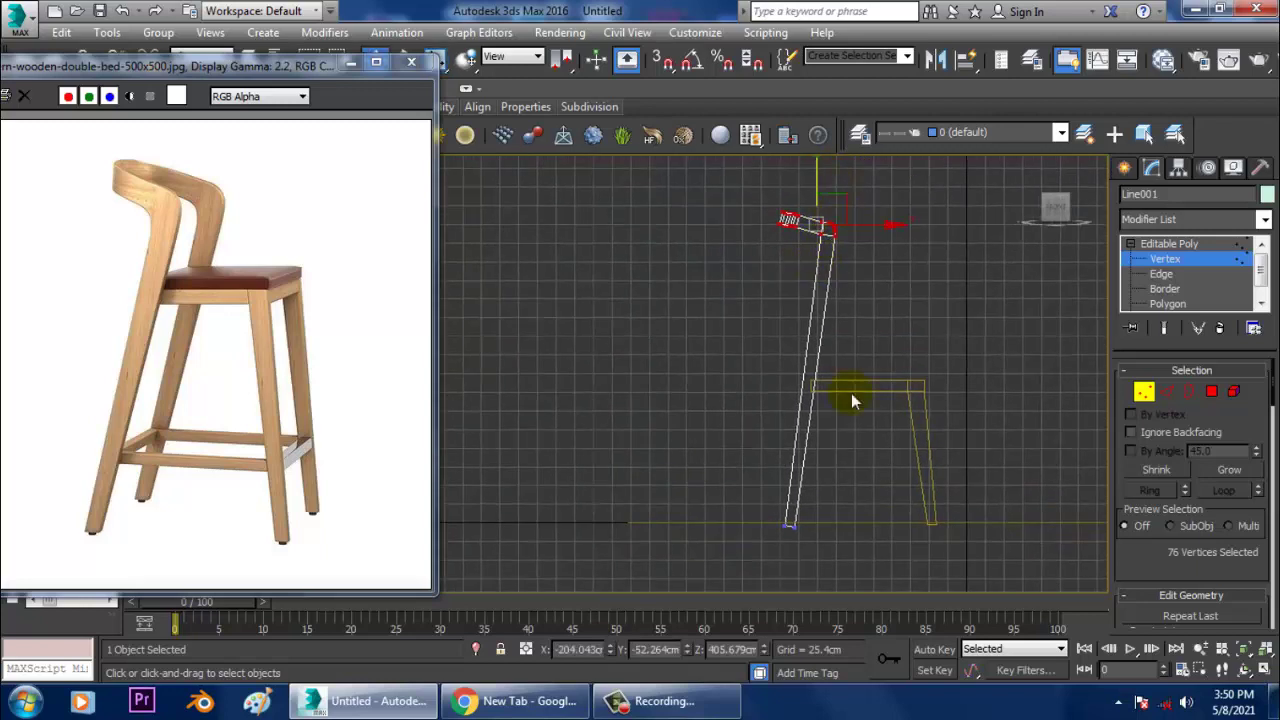
{"action": "left_click", "coordinate": [1200, 245]}
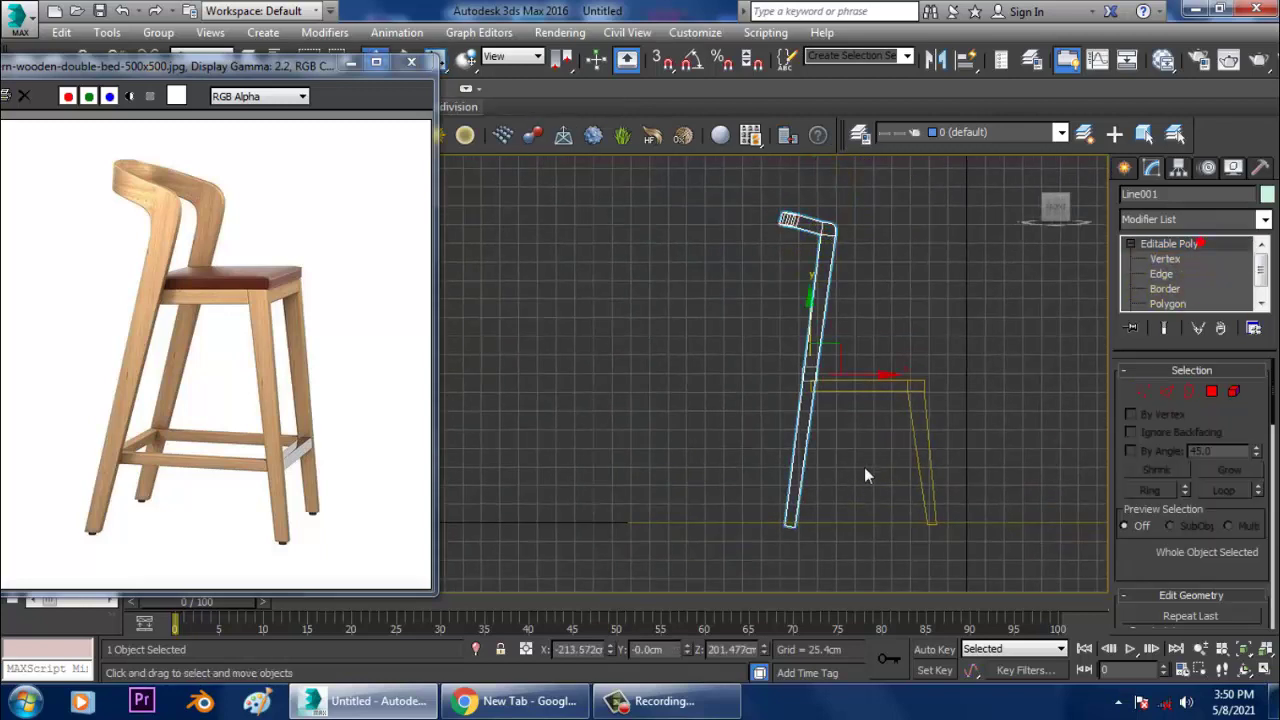
{"action": "left_click", "coordinate": [884, 404]}
{"action": "key", "text": "1"}
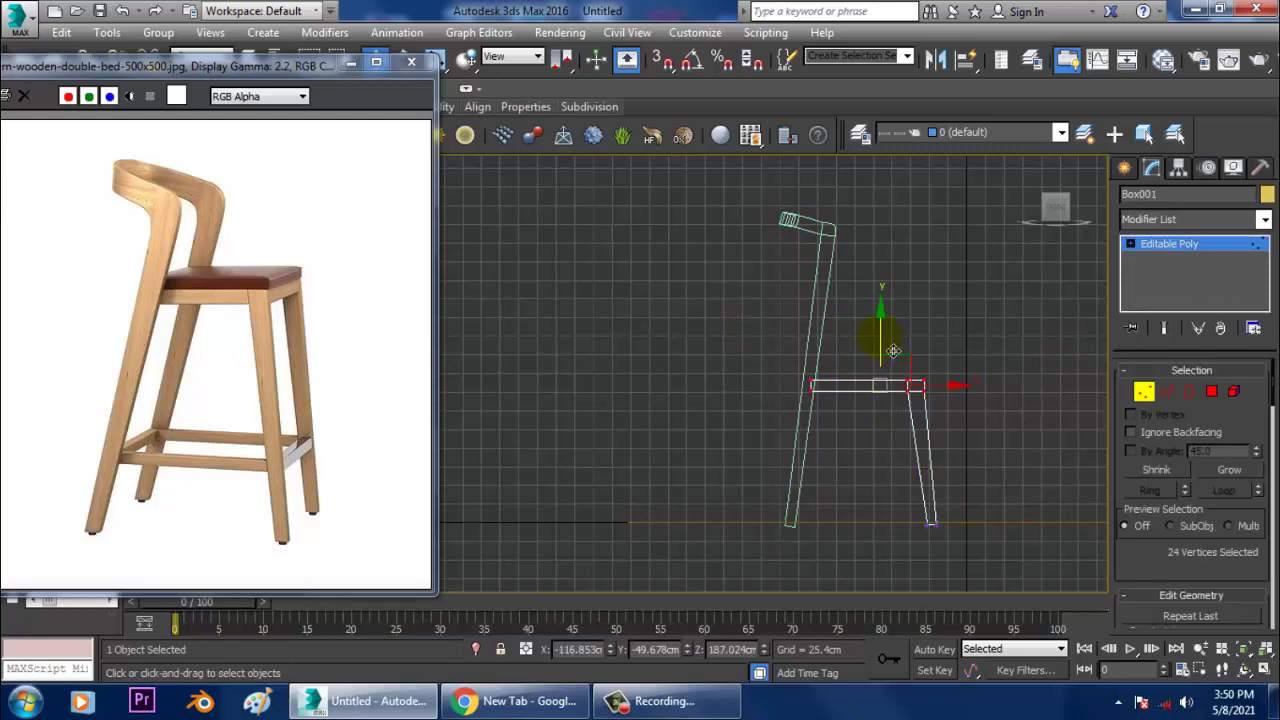
{"action": "left_click_drag", "start_coordinate": [893, 351], "coordinate": [889, 287]}
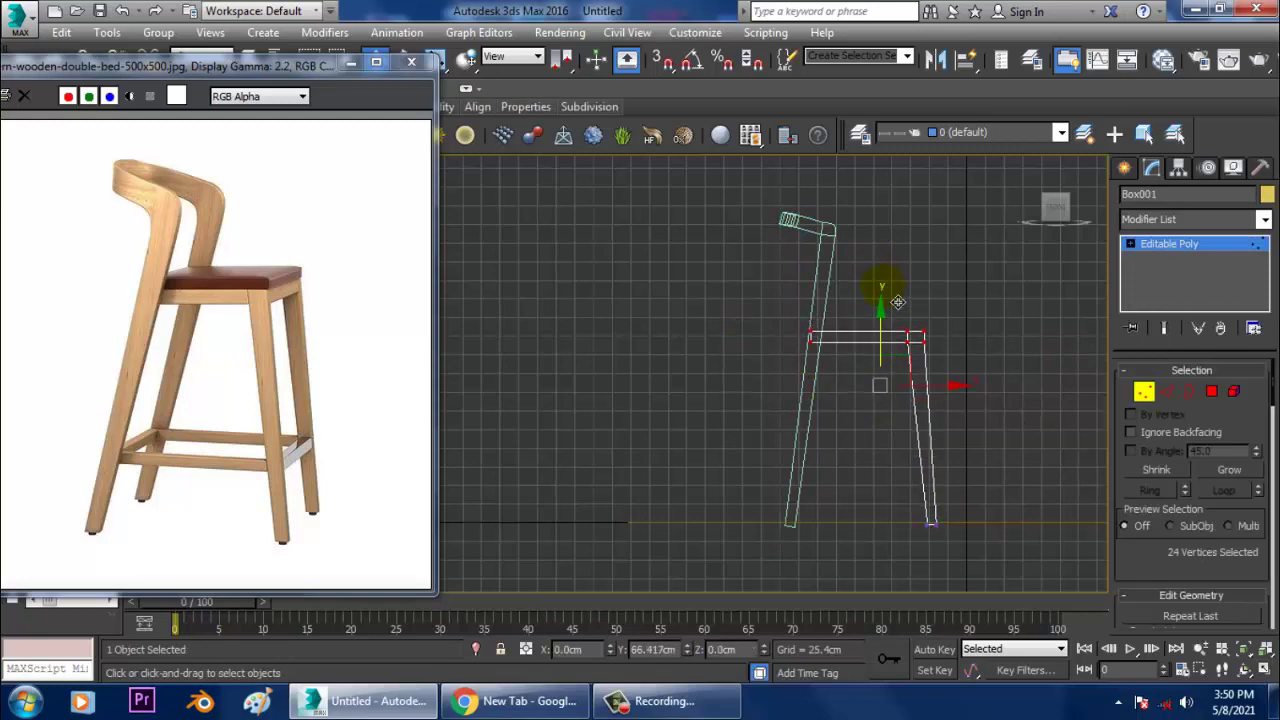
{"action": "scroll", "coordinate": [925, 371], "scroll_direction": "up", "scroll_amount": 4}
{"action": "middle_click_drag", "start_coordinate": [927, 379], "coordinate": [889, 367]}
{"action": "key", "text": "alt+w"}
{"action": "middle_click", "coordinate": [936, 397]}
{"action": "key", "text": "alt+w"}
{"action": "scroll", "coordinate": [851, 416], "scroll_direction": "up", "scroll_amount": 3}
{"action": "scroll", "coordinate": [828, 396], "scroll_direction": "down", "scroll_amount": 4}
{"action": "scroll", "coordinate": [889, 367], "scroll_direction": "up", "scroll_amount": 4}
{"action": "left_click", "coordinate": [1188, 244]}
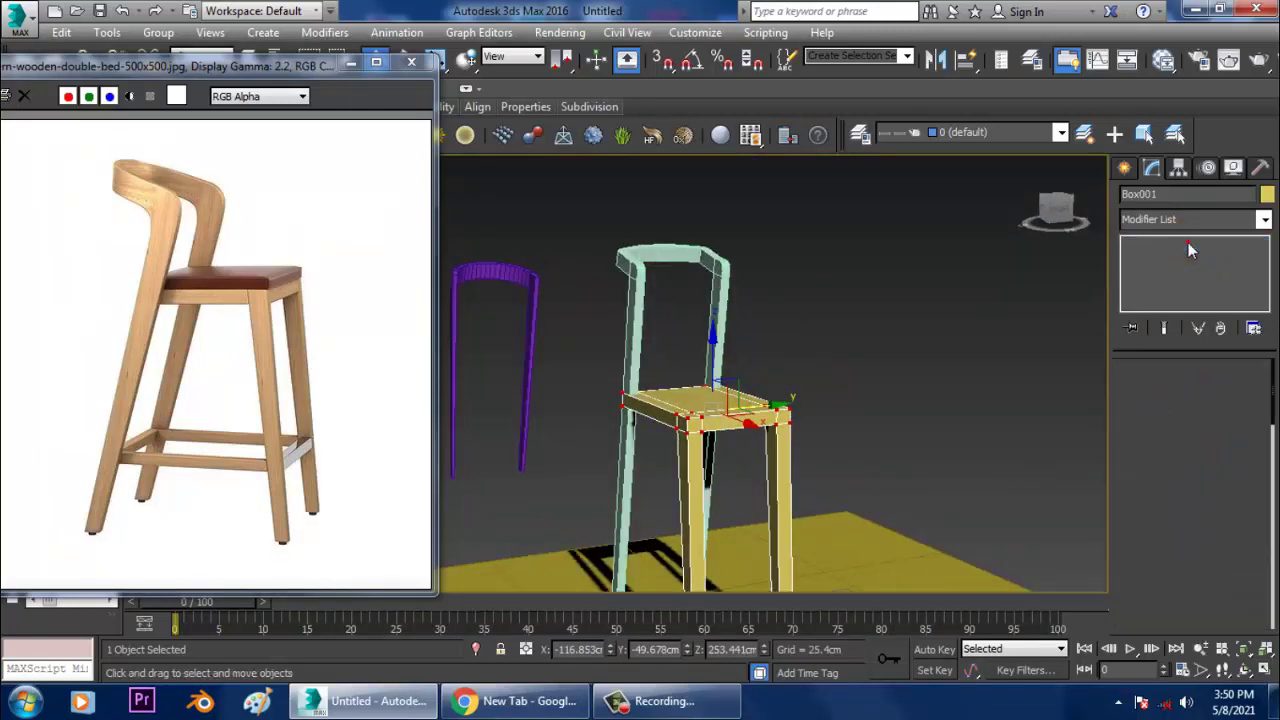
Step: Create a ChamferBox seat cushion about 121.3 by 133.8 cm over the seat frame in the top view, with a fillet of about 2.16 cm
{"action": "scroll", "coordinate": [862, 443], "scroll_direction": "up", "scroll_amount": 6}
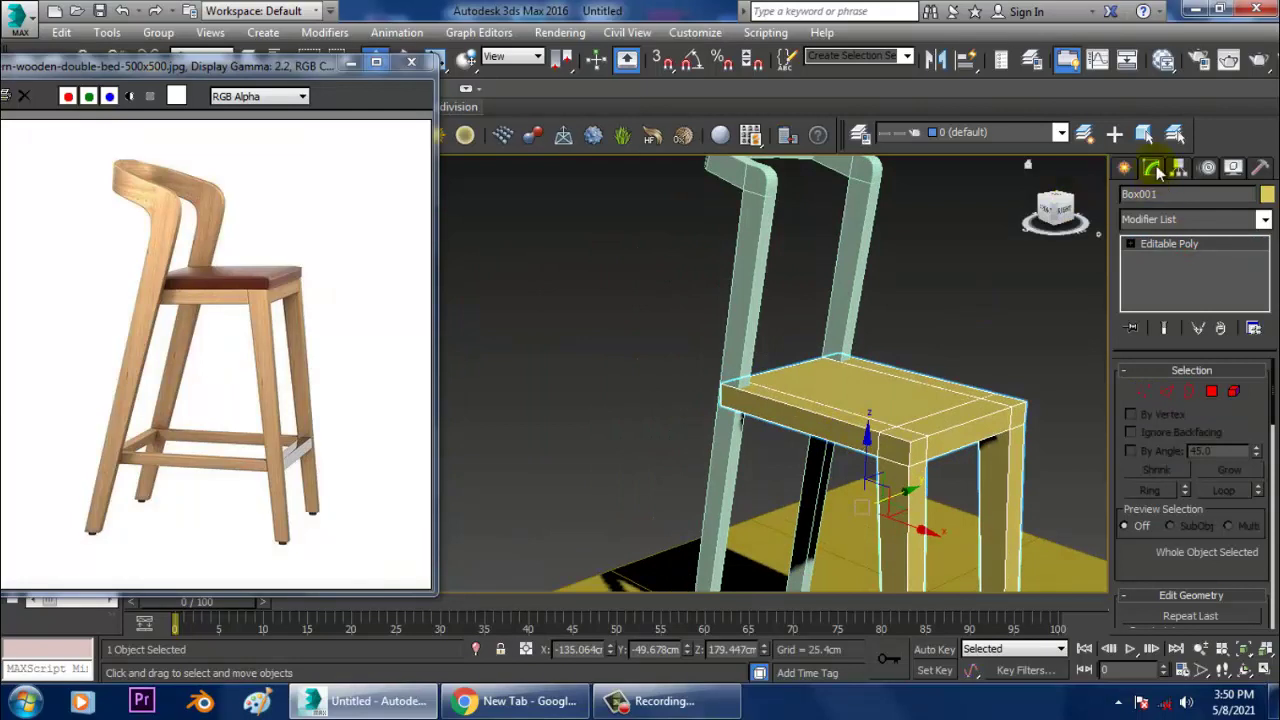
{"action": "left_click", "coordinate": [1122, 169]}
{"action": "left_click", "coordinate": [1130, 198]}
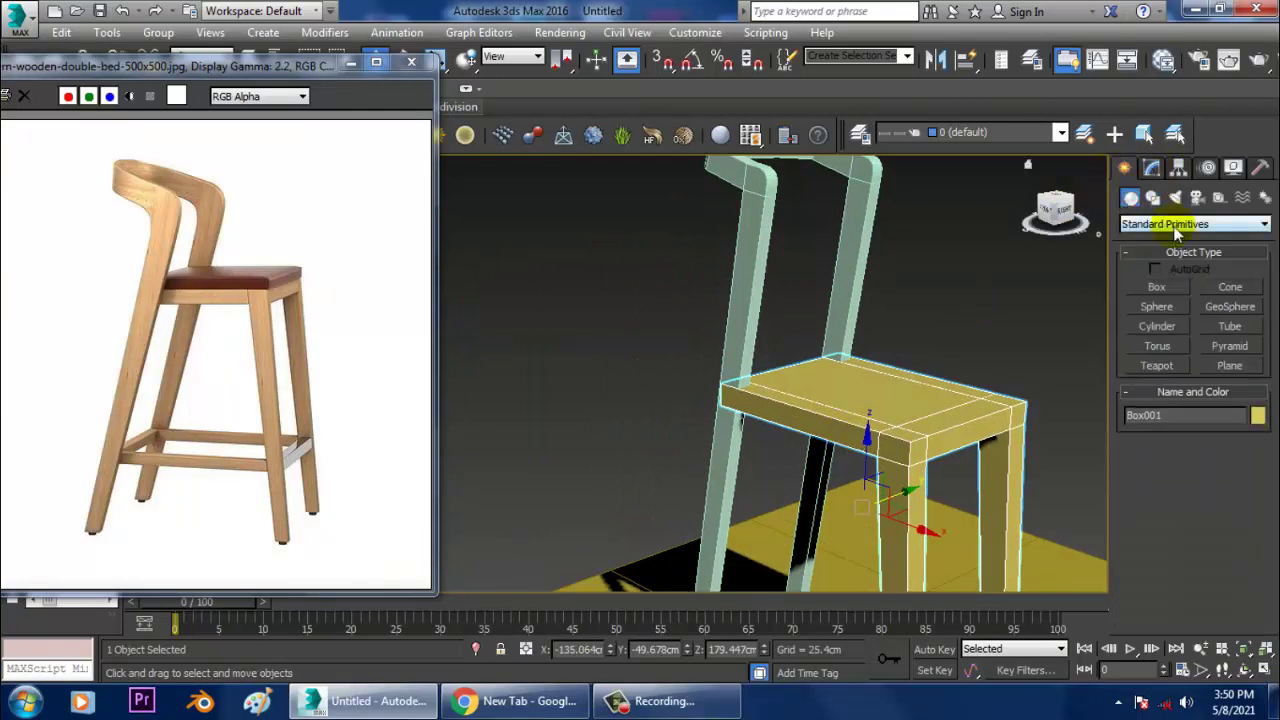
{"action": "left_click", "coordinate": [1190, 224]}
{"action": "left_click", "coordinate": [1165, 252]}
{"action": "left_click", "coordinate": [1158, 307]}
{"action": "key", "text": "alt+w"}
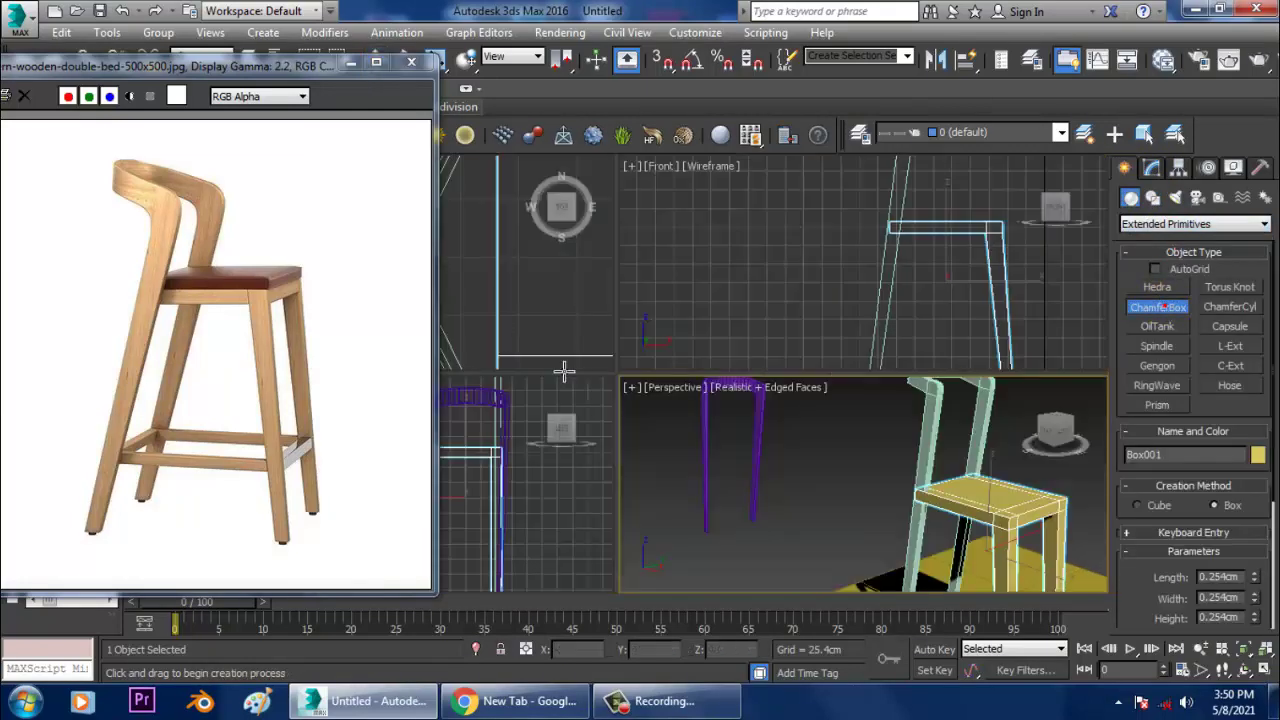
{"action": "key", "text": "alt+w"}
{"action": "scroll", "coordinate": [720, 330], "scroll_direction": "down", "scroll_amount": 4}
{"action": "scroll", "coordinate": [732, 347], "scroll_direction": "up", "scroll_amount": 2}
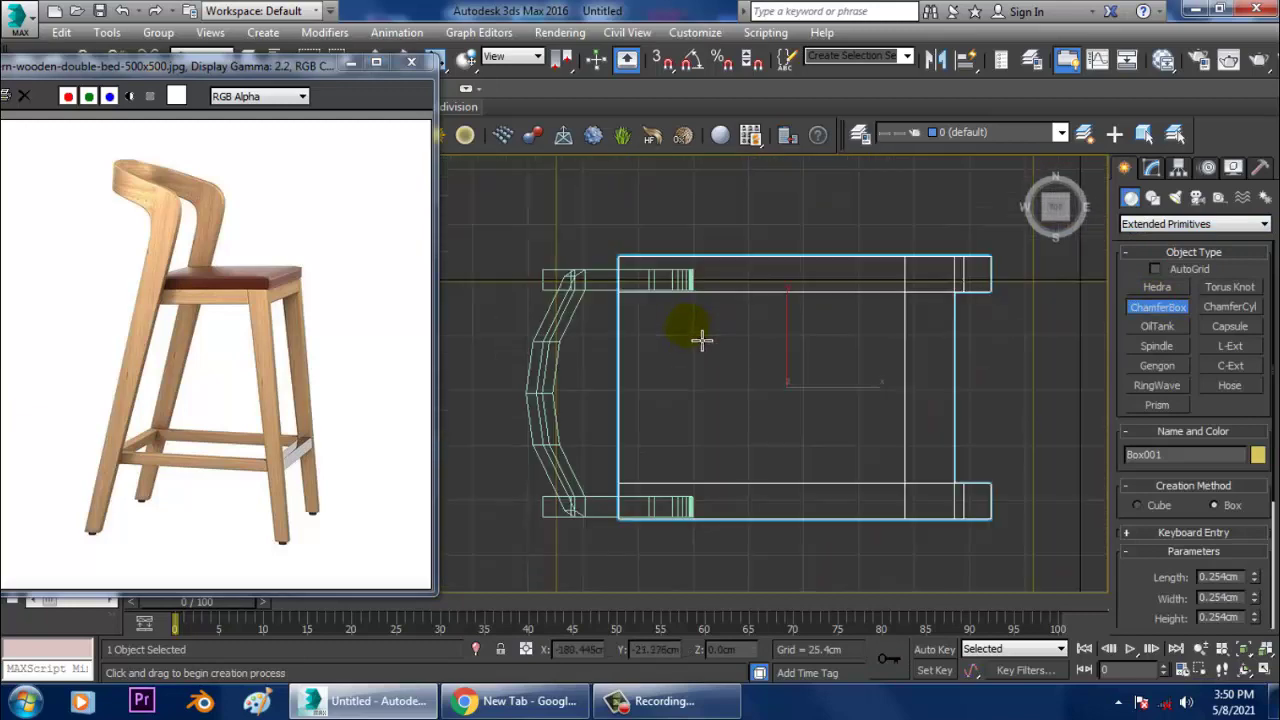
{"action": "left_click_drag", "start_coordinate": [630, 268], "coordinate": [919, 532]}
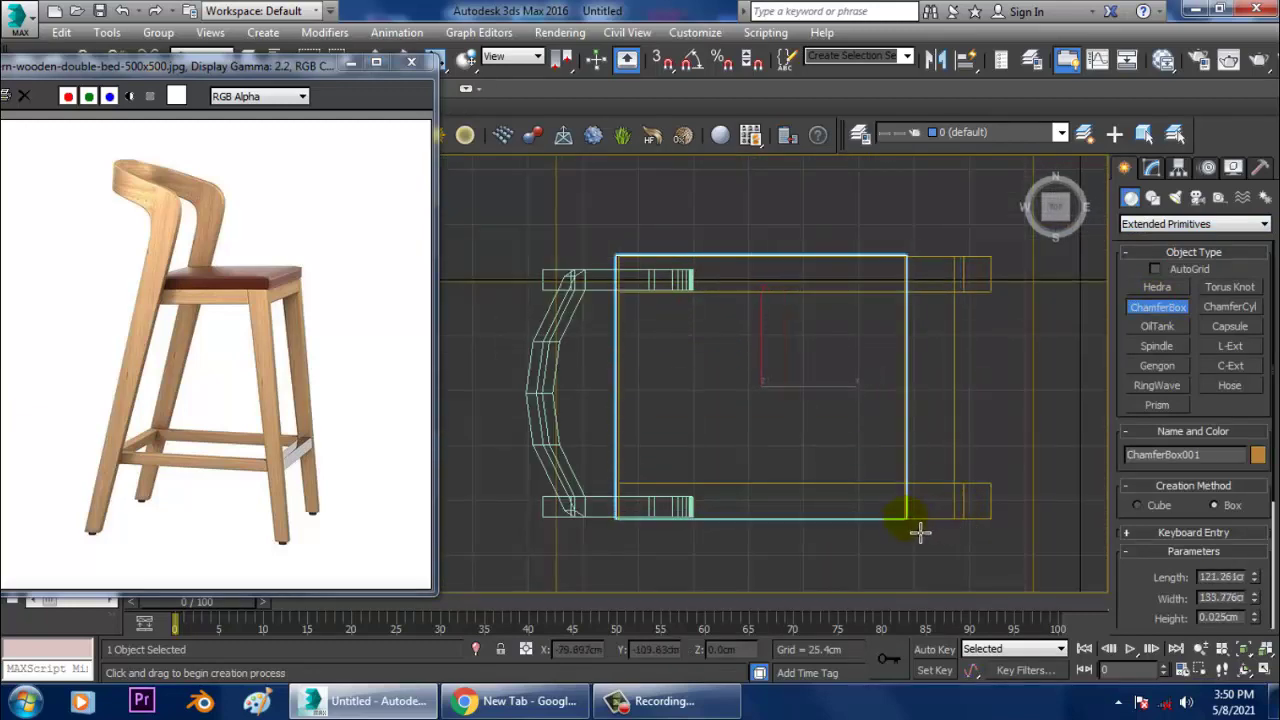
{"action": "left_click", "coordinate": [920, 516]}
{"action": "left_click", "coordinate": [911, 509]}
{"action": "right_click", "coordinate": [909, 506]}
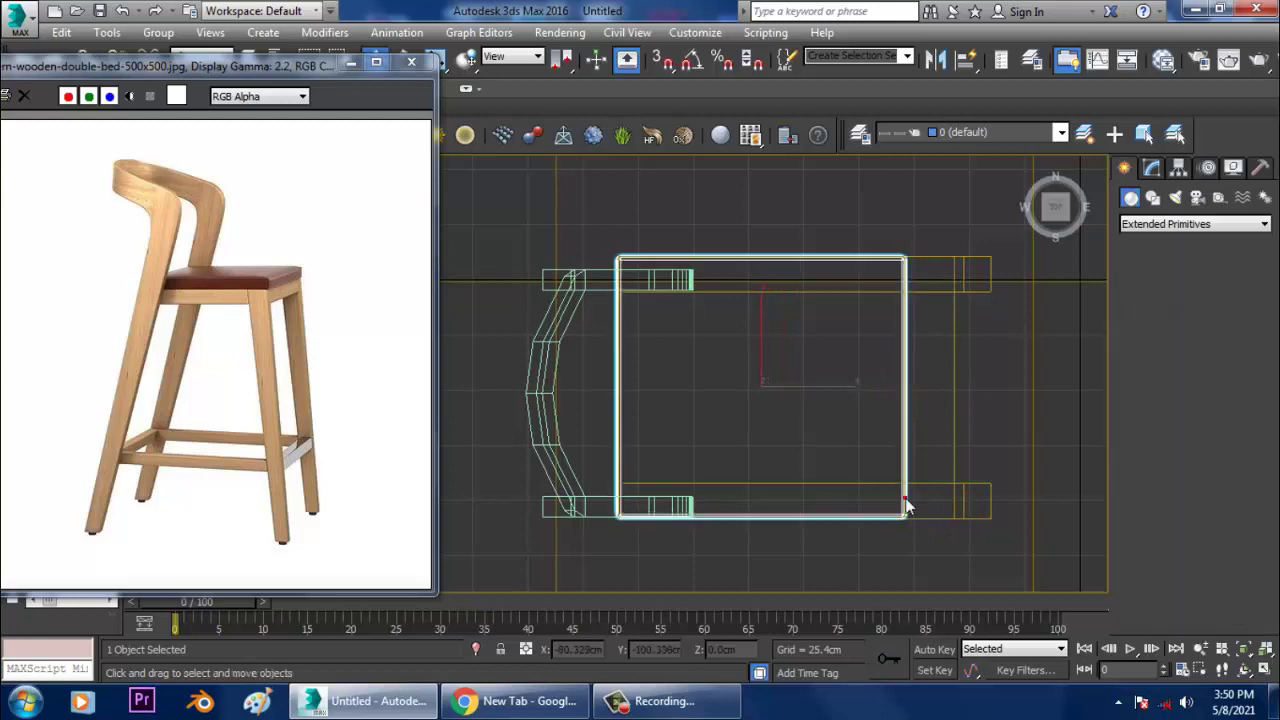
Step: Raise the cushion onto the top of the seat frame, to a height of about 260 cm along Z
{"action": "key", "text": "alt+w"}
{"action": "right_click", "coordinate": [960, 525]}
{"action": "key", "text": "alt+w"}
{"action": "key", "text": "z"}
{"action": "scroll", "coordinate": [928, 491], "scroll_direction": "down", "scroll_amount": 4}
{"action": "key", "text": "alt+w"}
{"action": "middle_click_drag", "start_coordinate": [839, 350], "coordinate": [833, 403]}
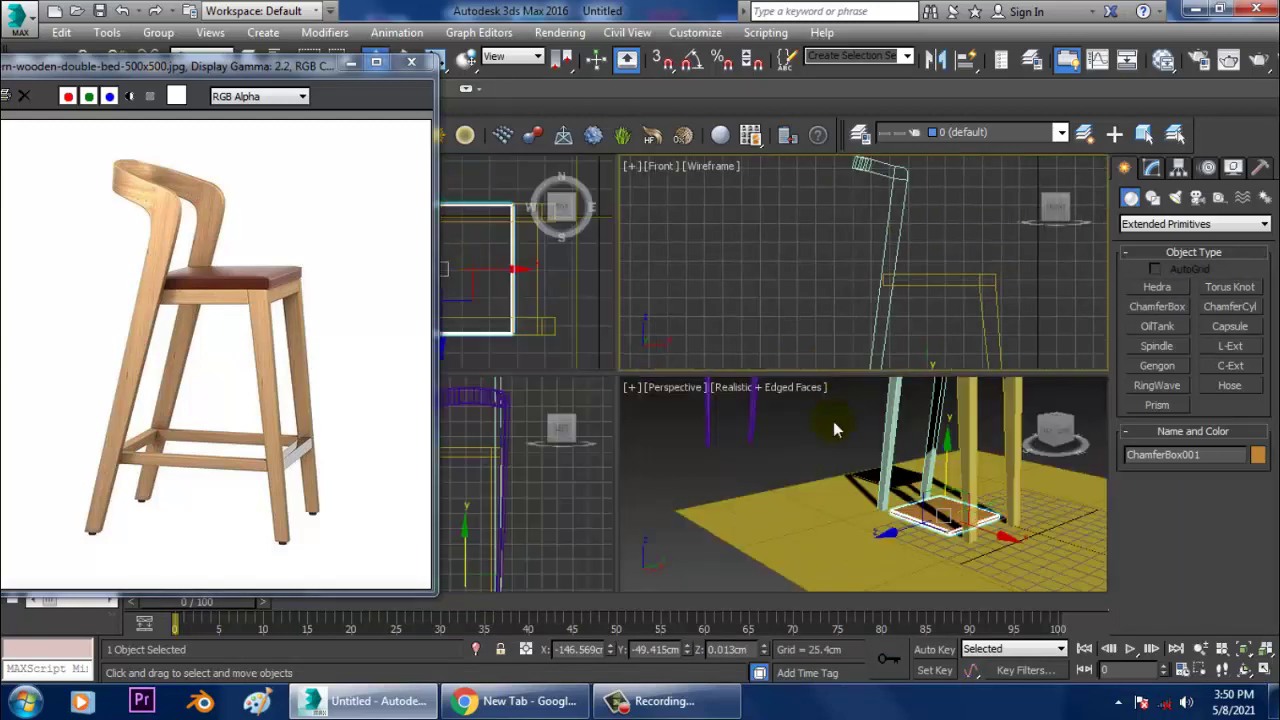
{"action": "right_click", "coordinate": [884, 420]}
{"action": "key", "text": "alt+w"}
{"action": "scroll", "coordinate": [760, 380], "scroll_direction": "down", "scroll_amount": 5}
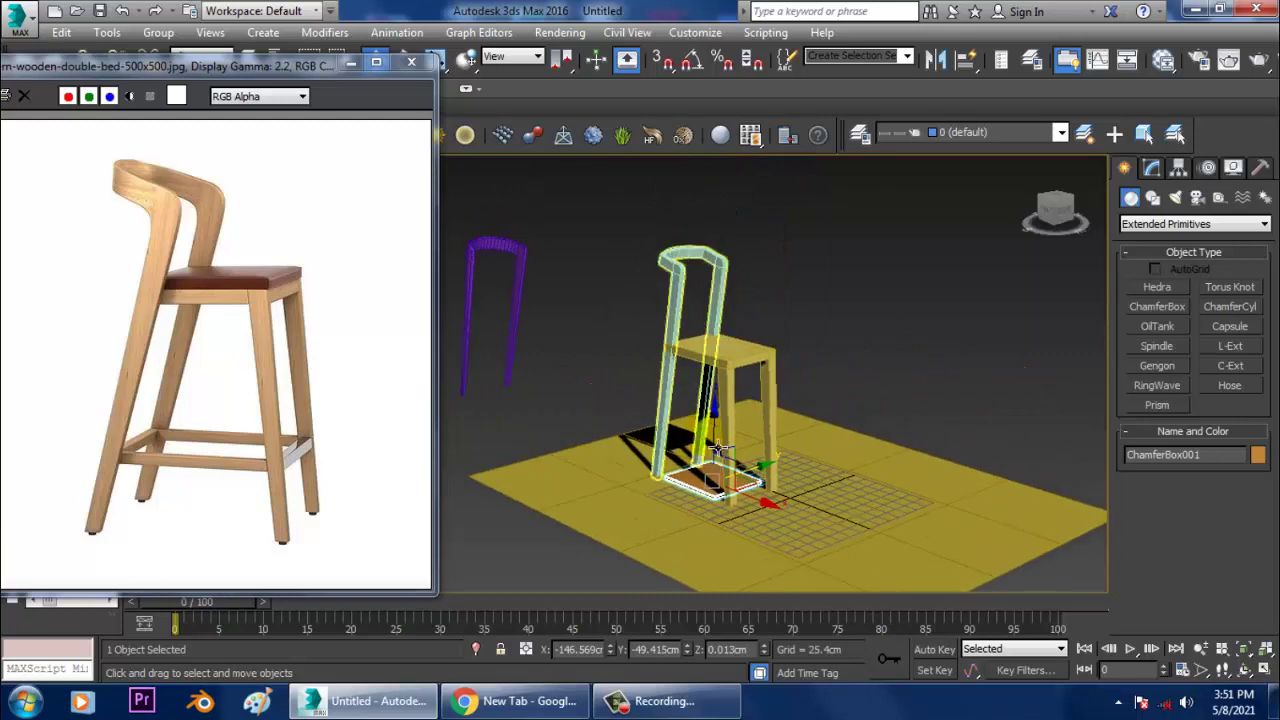
{"action": "left_click_drag", "start_coordinate": [736, 335], "coordinate": [736, 302]}
{"action": "key", "text": "z"}
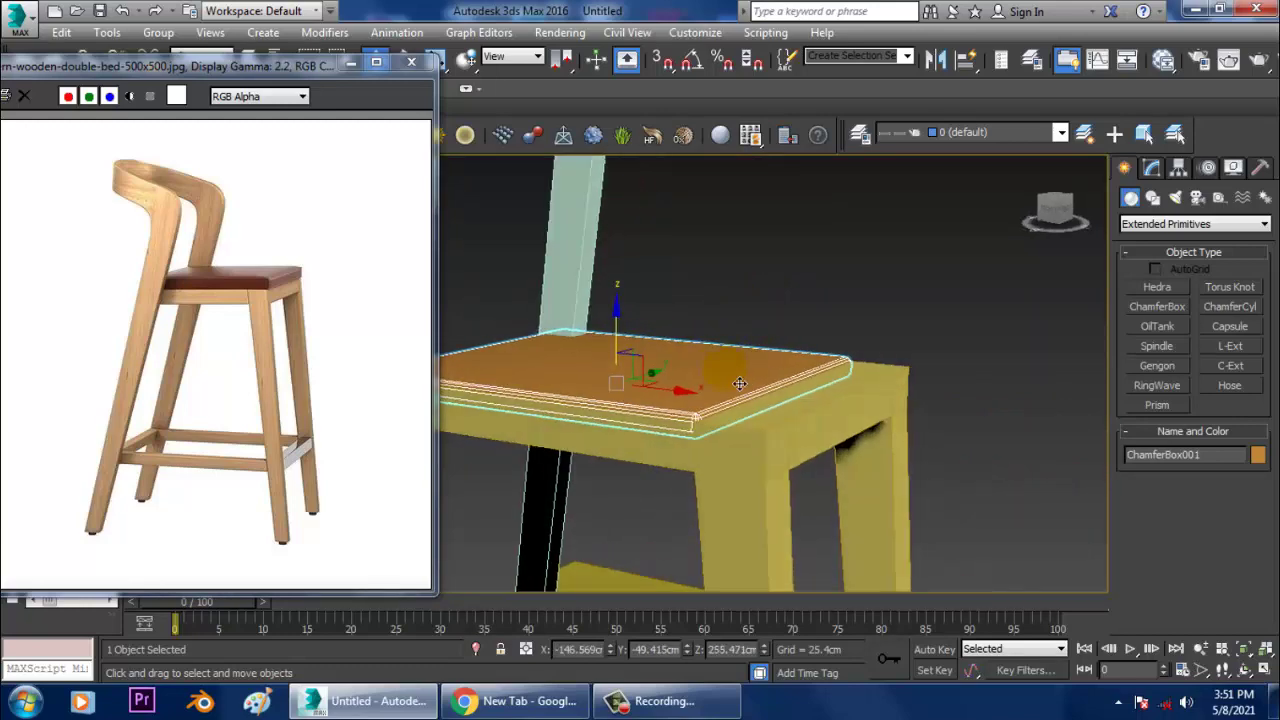
{"action": "scroll", "coordinate": [762, 401], "scroll_direction": "down", "scroll_amount": 2}
{"action": "scroll", "coordinate": [762, 401], "scroll_direction": "up", "scroll_amount": 1}
{"action": "scroll", "coordinate": [590, 371], "scroll_direction": "up", "scroll_amount": 1}
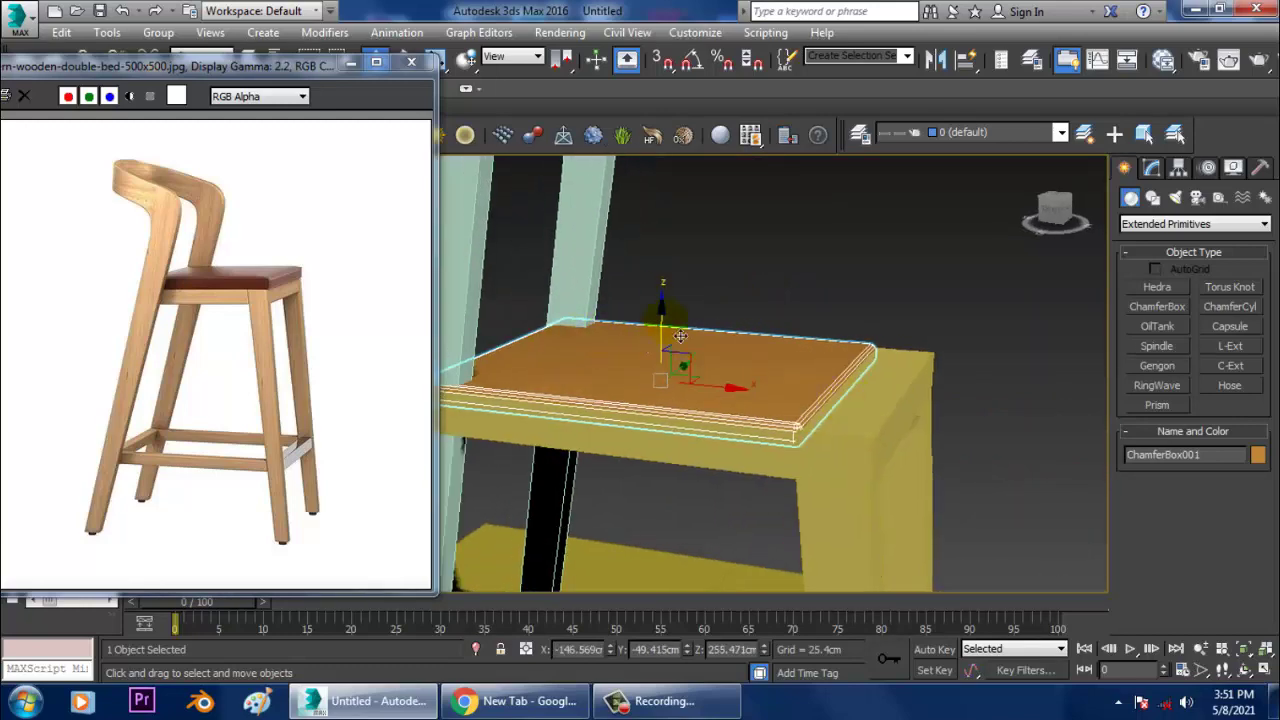
{"action": "left_click_drag", "start_coordinate": [680, 337], "coordinate": [683, 326]}
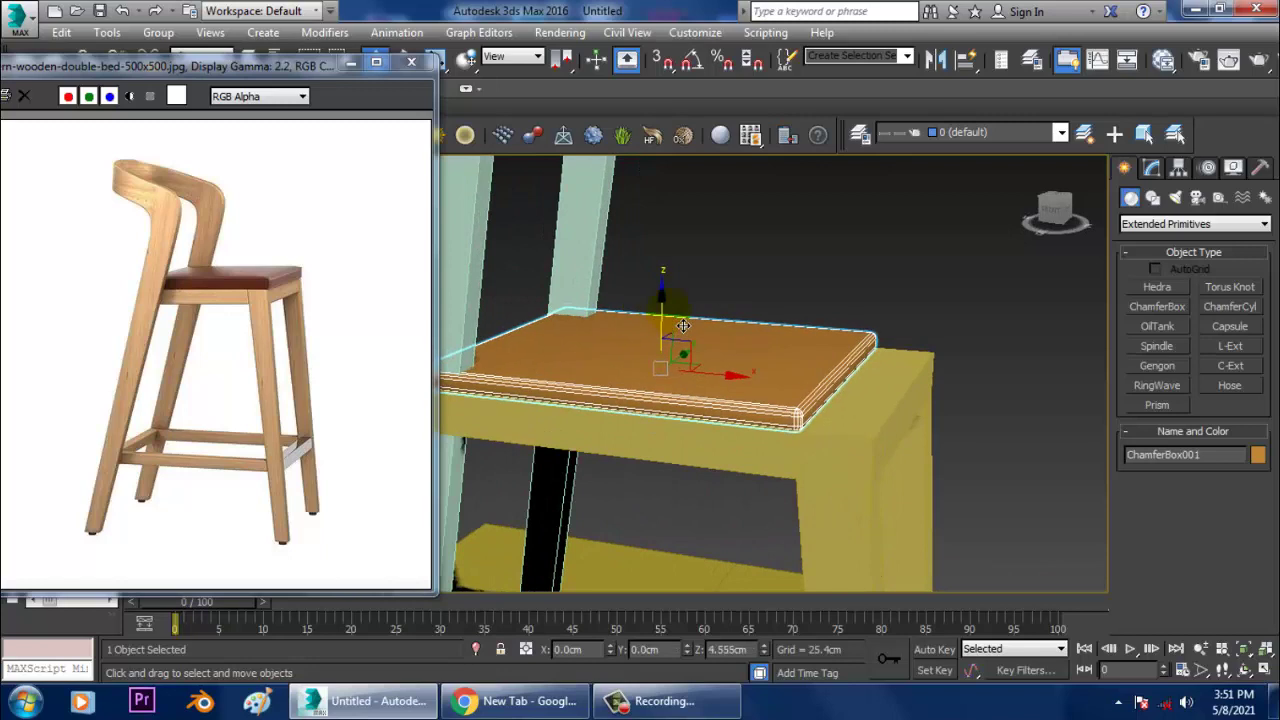
Step: Set the cushion's height to about 11.151 cm and convert it to an Editable Poly
{"action": "right_click", "coordinate": [800, 384]}
{"action": "mouse_move", "coordinate": [917, 567]}
{"action": "left_click", "coordinate": [1152, 168]}
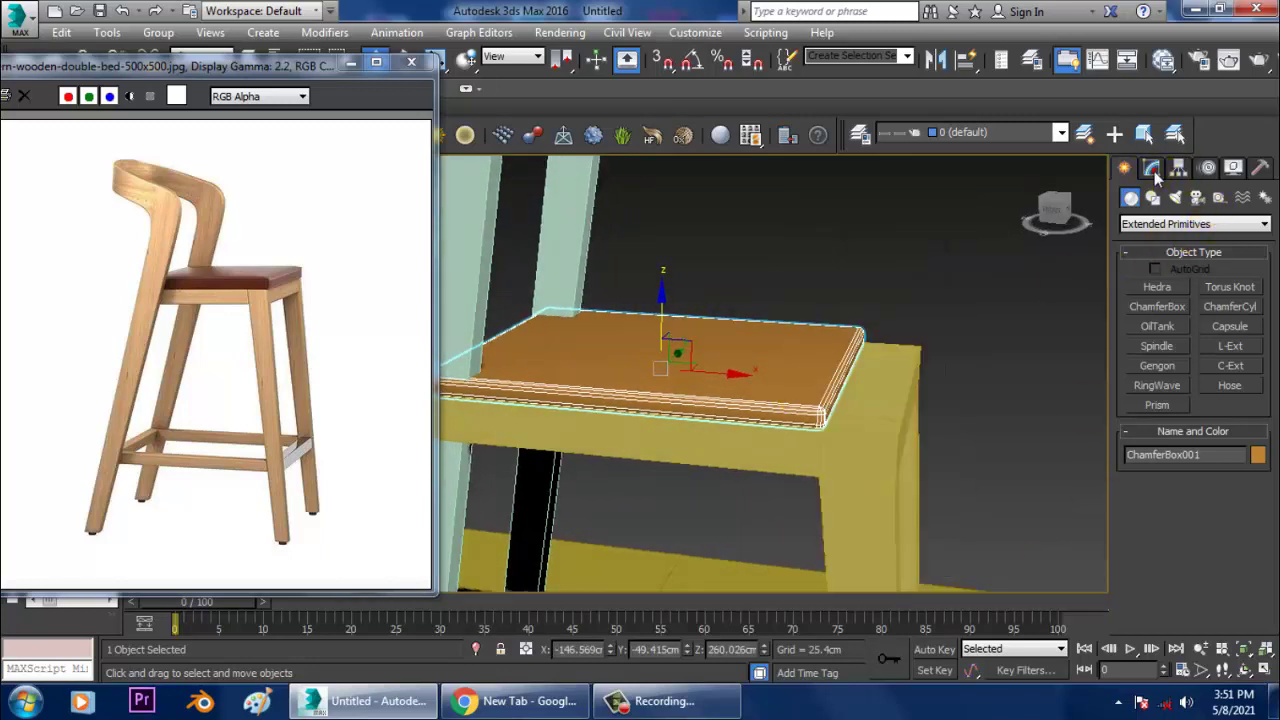
{"action": "left_click_drag", "start_coordinate": [1252, 437], "coordinate": [1258, 402]}
{"action": "right_click", "coordinate": [703, 321]}
{"action": "mouse_move", "coordinate": [790, 505]}
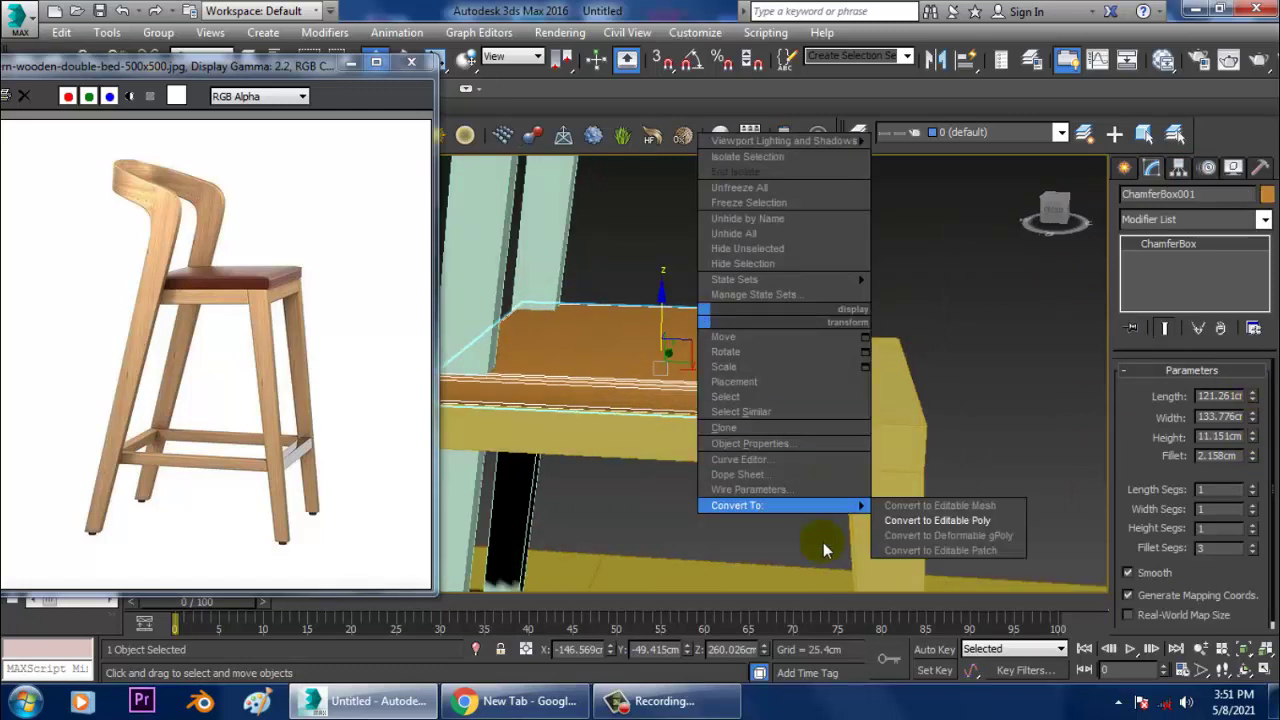
{"action": "left_click", "coordinate": [958, 521]}
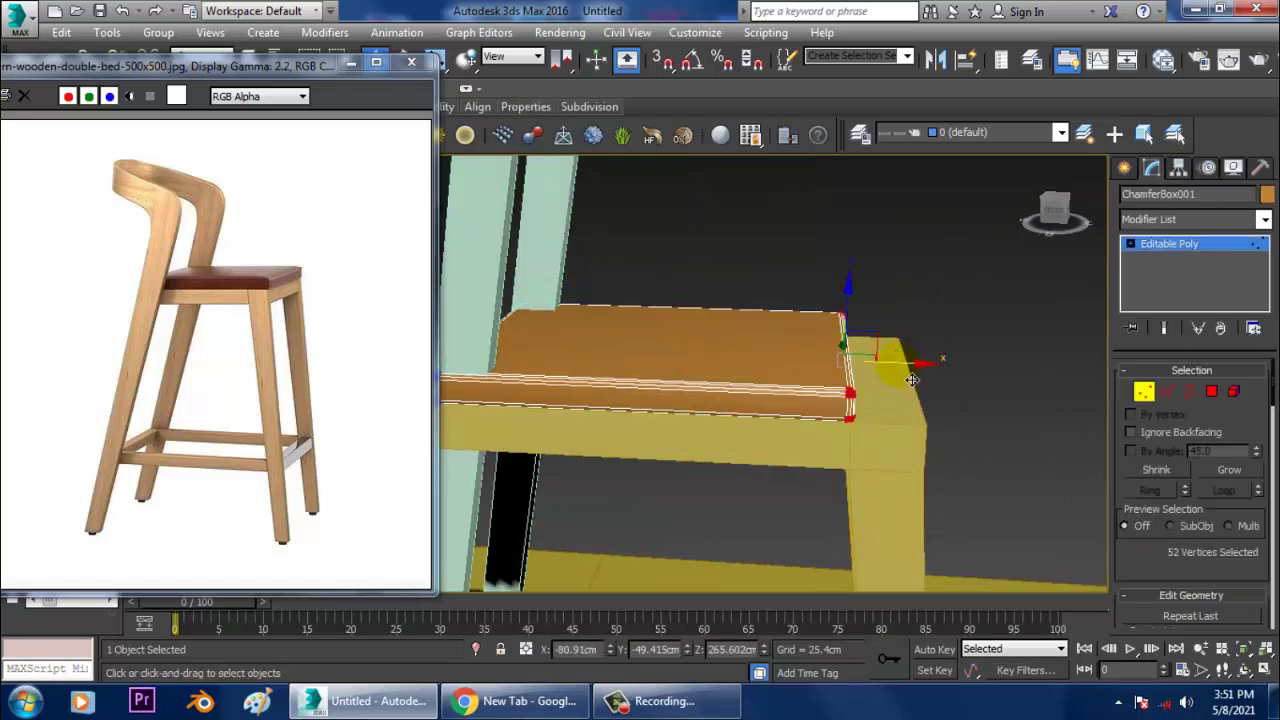
Step: Move the vertices of the cushion's front edge about 21.4 cm forward along X to cover more of the seat frame
{"action": "left_click_drag", "start_coordinate": [912, 379], "coordinate": [969, 386]}
{"action": "middle_click_drag", "start_coordinate": [994, 379], "coordinate": [796, 415], "text": "alt"}
{"action": "scroll", "coordinate": [796, 415], "scroll_direction": "down", "scroll_amount": 10}
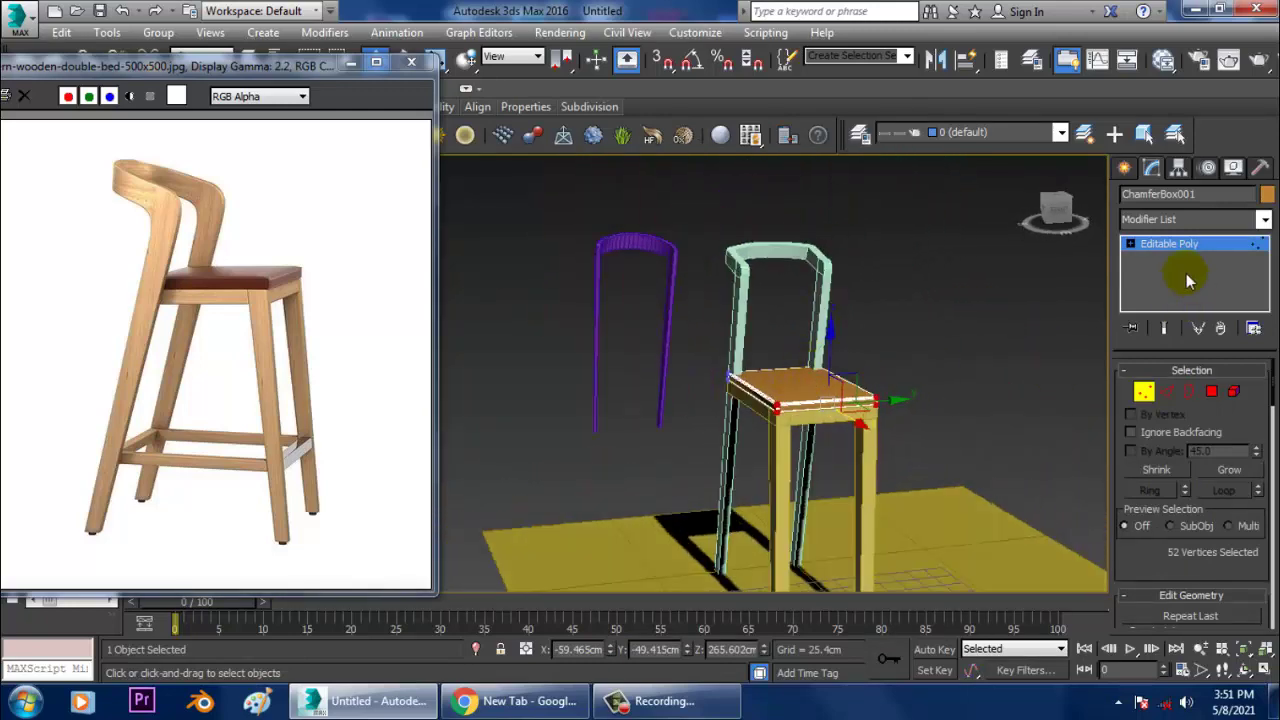
{"action": "left_click", "coordinate": [1188, 247]}
Step: Select the vertices of the backrest frame's negative-Y side, including the adjacent backrest loop, and move them about 5.12 cm outward in the top view
{"action": "left_click", "coordinate": [751, 271]}
{"action": "middle_click_drag", "start_coordinate": [757, 306], "coordinate": [685, 292], "text": "alt"}
{"action": "key", "text": "1"}
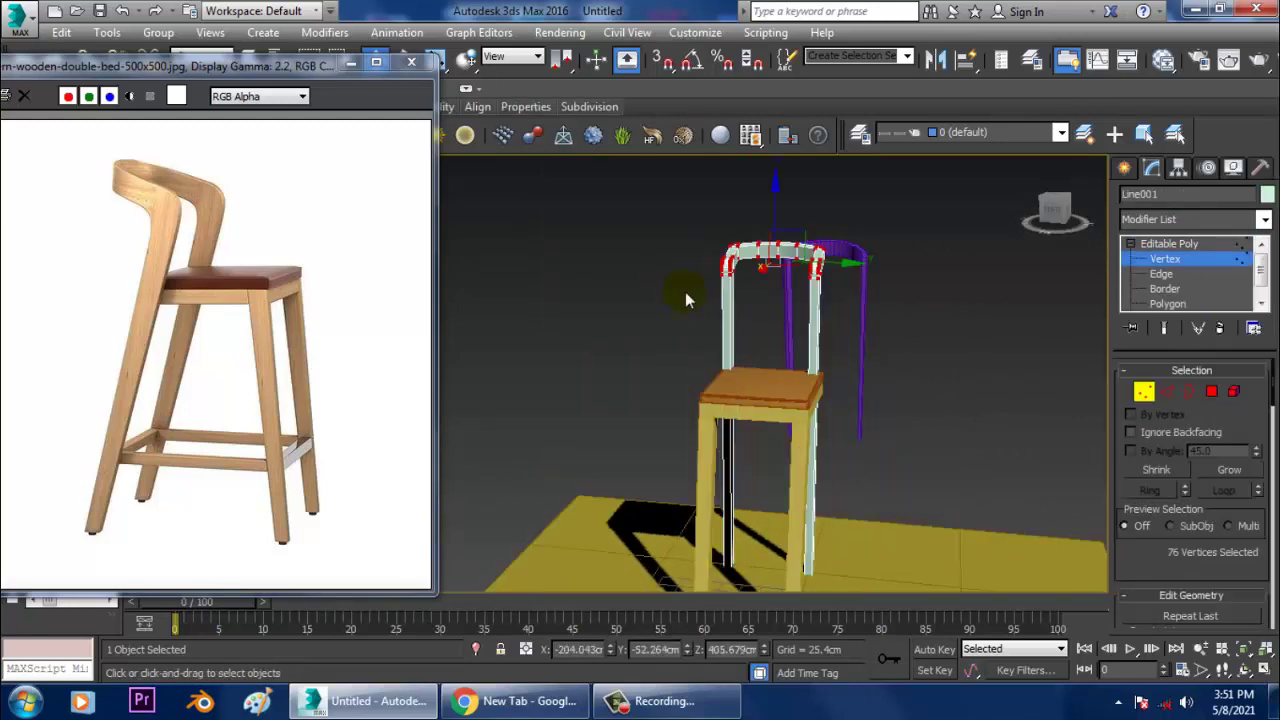
{"action": "key", "text": "alt+w"}
{"action": "middle_click", "coordinate": [485, 340]}
{"action": "key", "text": "alt+w"}
{"action": "scroll", "coordinate": [610, 380], "scroll_direction": "down", "scroll_amount": 3}
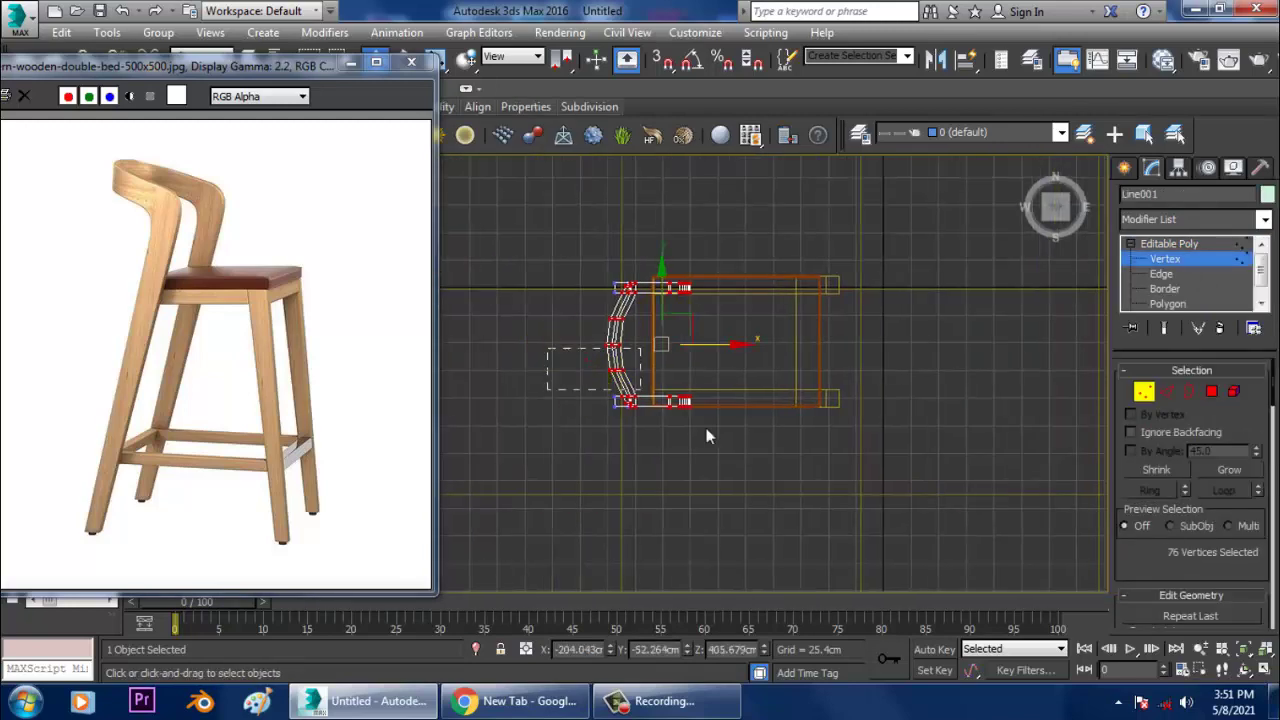
{"action": "left_click_drag", "start_coordinate": [547, 348], "coordinate": [706, 428]}
{"action": "scroll", "coordinate": [645, 373], "scroll_direction": "up", "scroll_amount": 3}
{"action": "left_click_drag", "start_coordinate": [685, 386], "coordinate": [694, 397]}
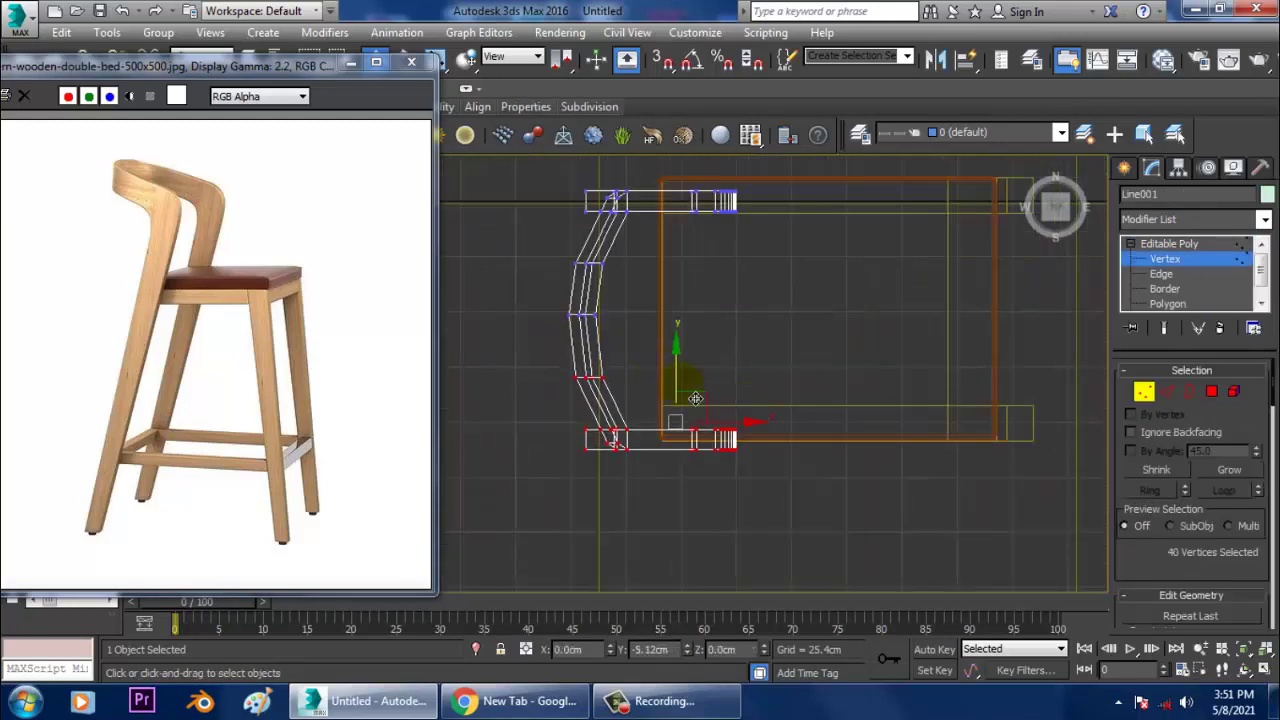
Step: Select the vertices of the opposite arm and back leg and move them about 10.255 cm outward along Y in the top view
{"action": "middle_click_drag", "start_coordinate": [716, 342], "coordinate": [723, 400]}
{"action": "left_click_drag", "start_coordinate": [484, 207], "coordinate": [733, 296]}
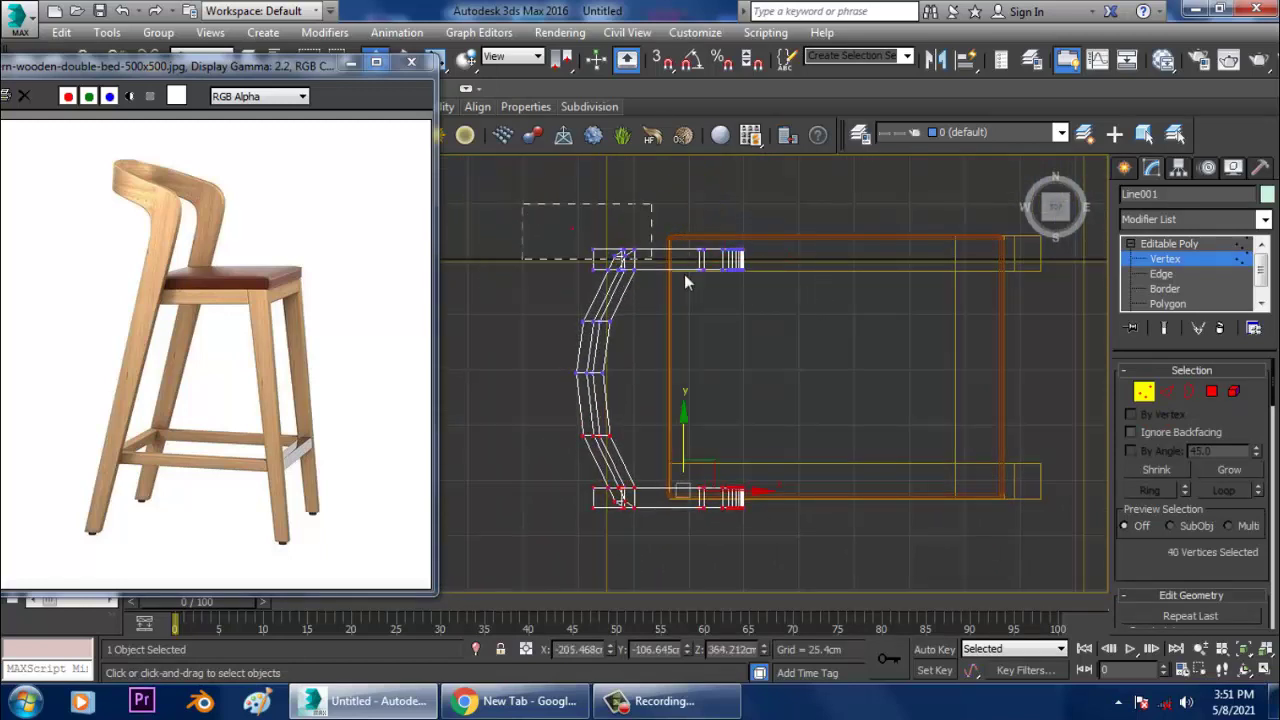
{"action": "left_click_drag", "start_coordinate": [706, 226], "coordinate": [706, 204]}
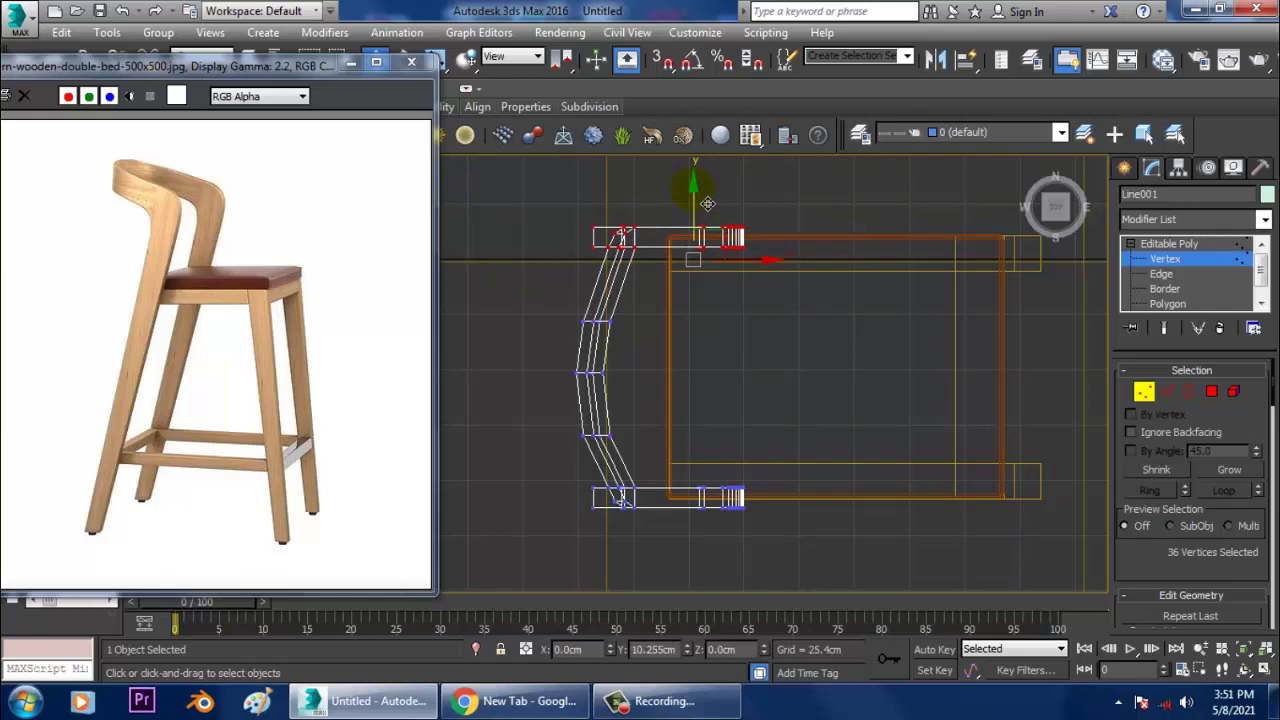
{"action": "key", "text": "alt+w"}
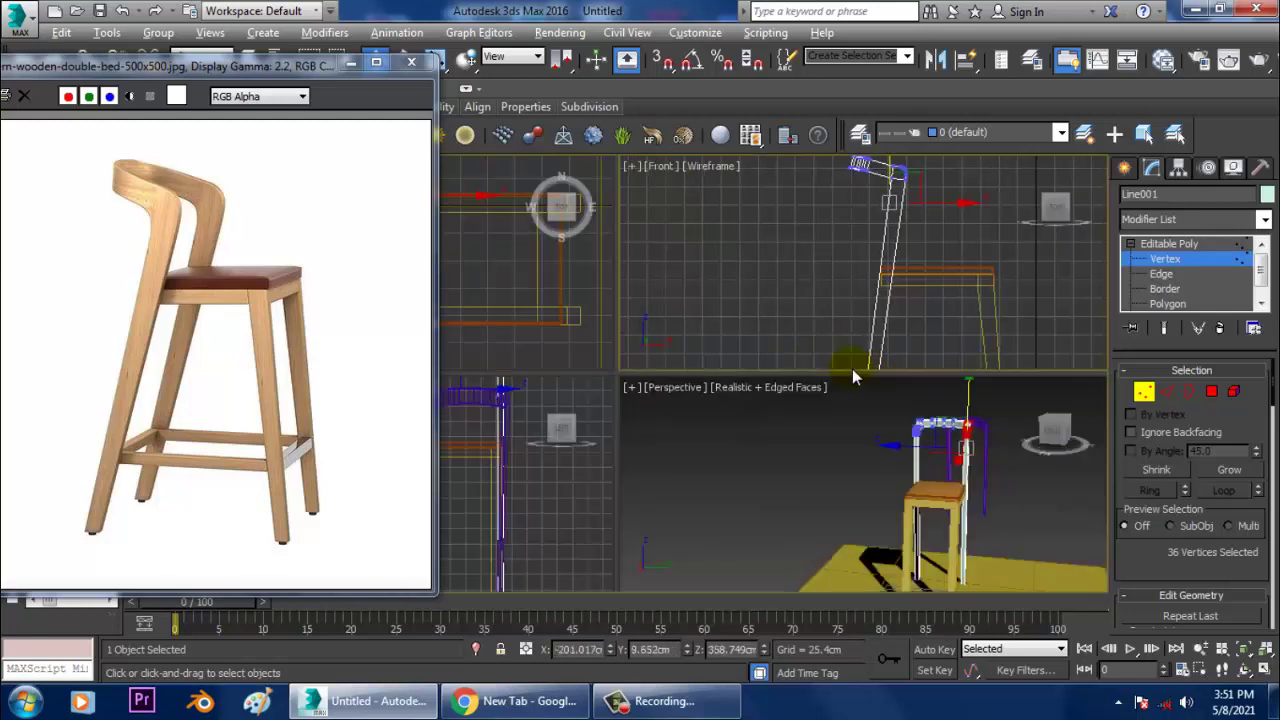
{"action": "key", "text": "alt+w"}
{"action": "key", "text": "alt+w"}
{"action": "key", "text": "alt+w"}
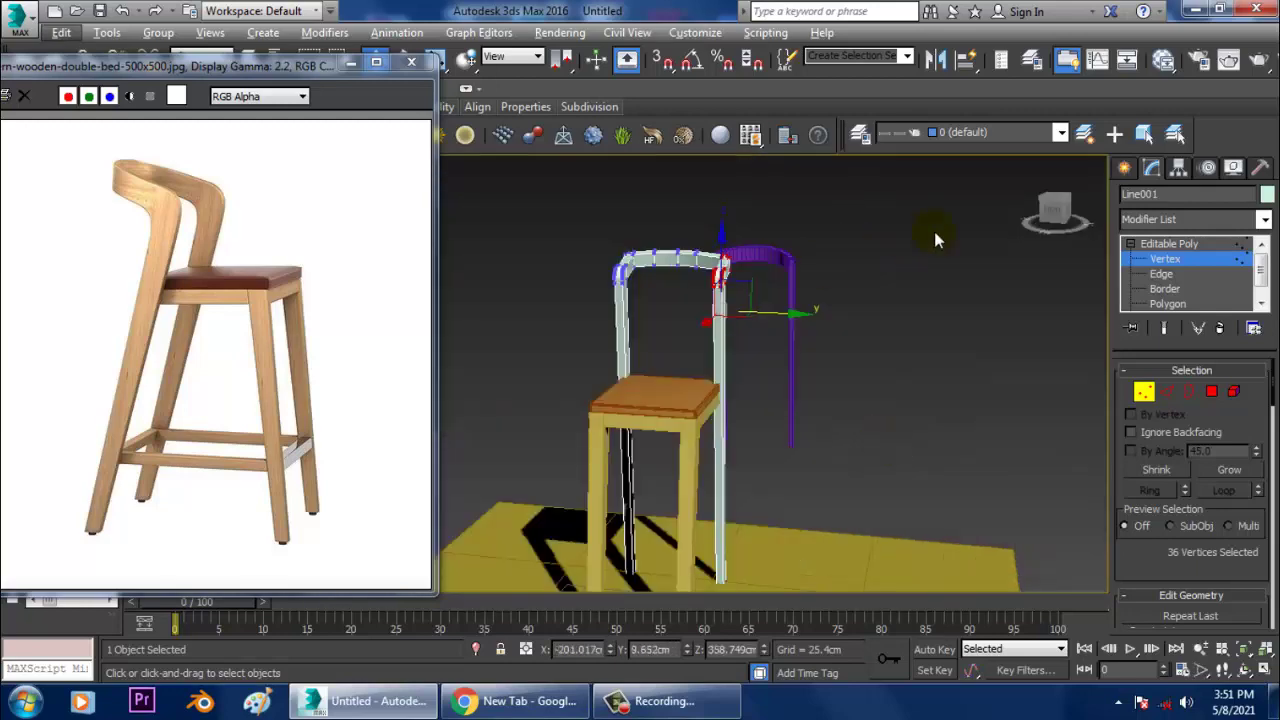
{"action": "key", "text": "alt+w"}
{"action": "key", "text": "f"}
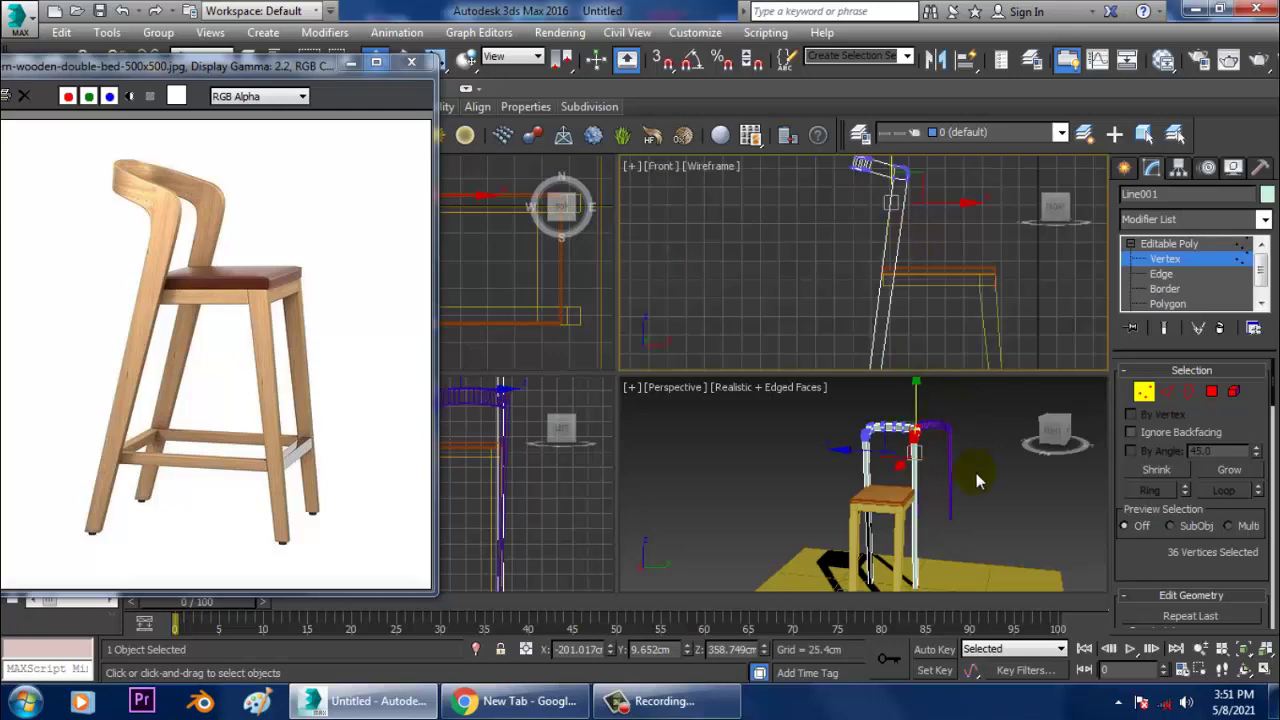
Step: Finish vertex editing on the backrest frame, select the chair parts with the floor plane, and assign them a single grey object color
{"action": "middle_click", "coordinate": [976, 473]}
{"action": "key", "text": "alt+w"}
{"action": "middle_click_drag", "start_coordinate": [860, 428], "coordinate": [828, 376], "text": "alt"}
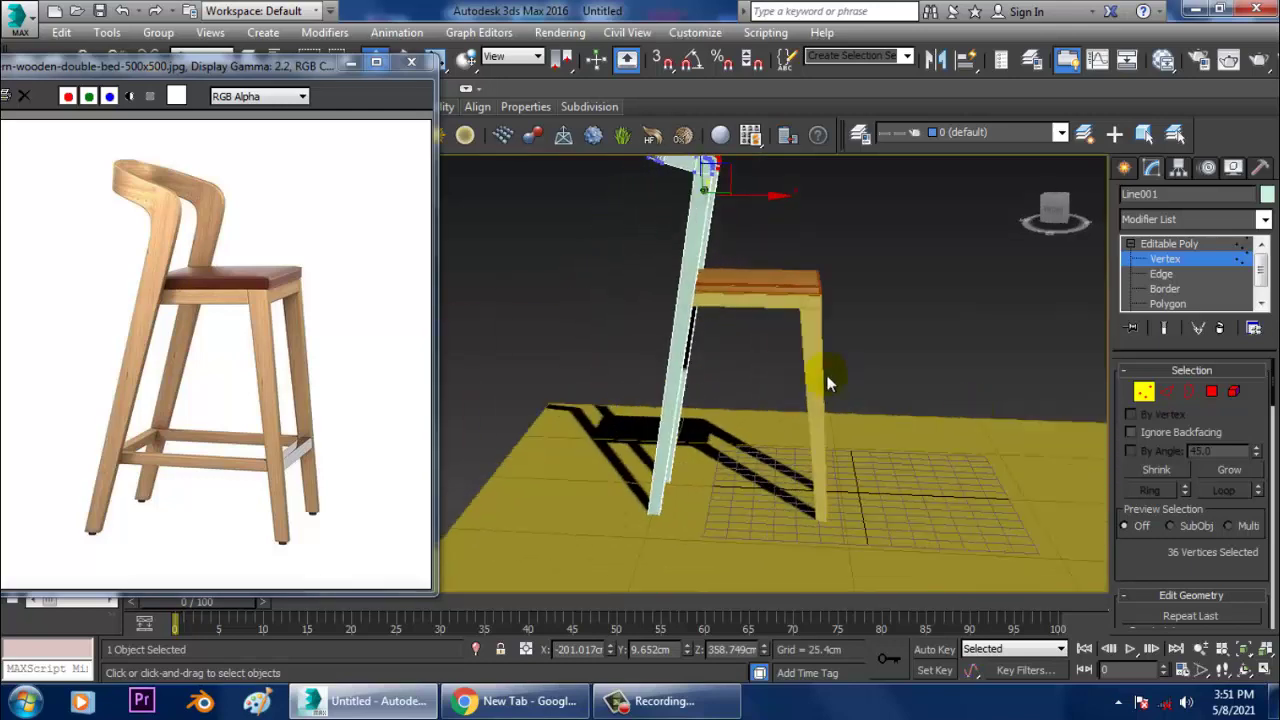
{"action": "left_click", "coordinate": [1184, 245]}
{"action": "scroll", "coordinate": [869, 356], "scroll_direction": "down", "scroll_amount": 3}
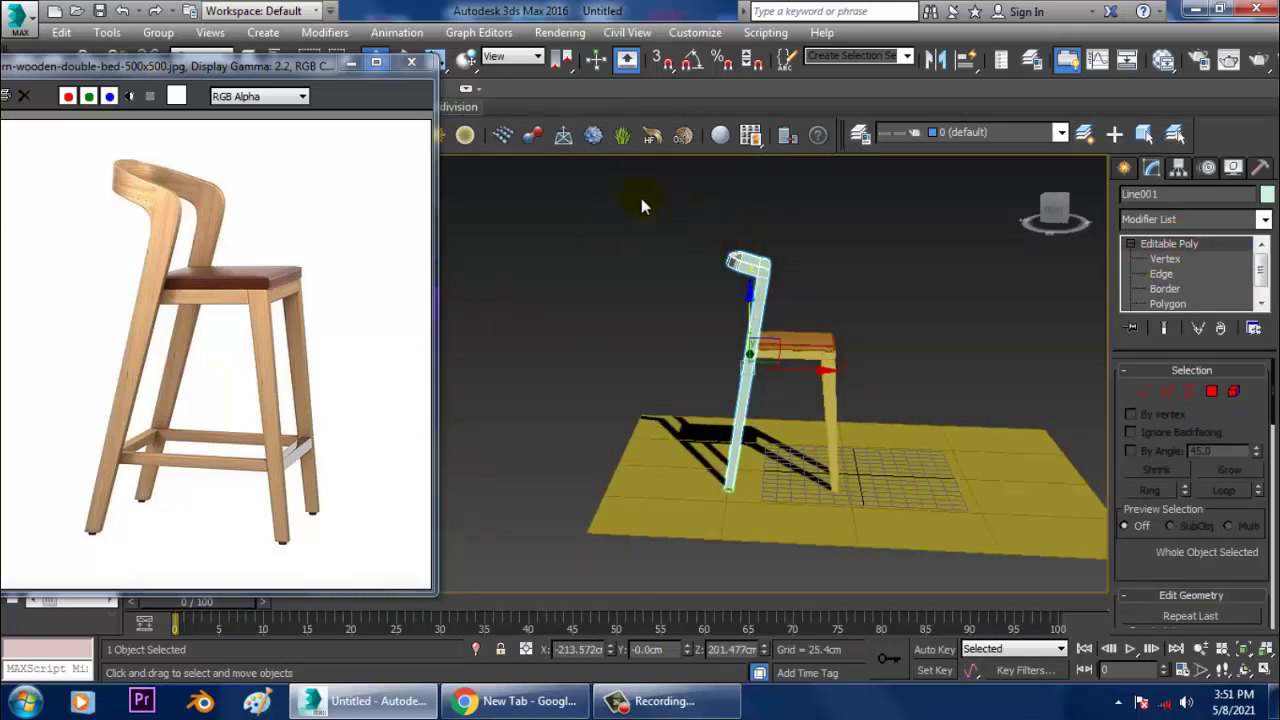
{"action": "left_click_drag", "start_coordinate": [642, 198], "coordinate": [1166, 590]}
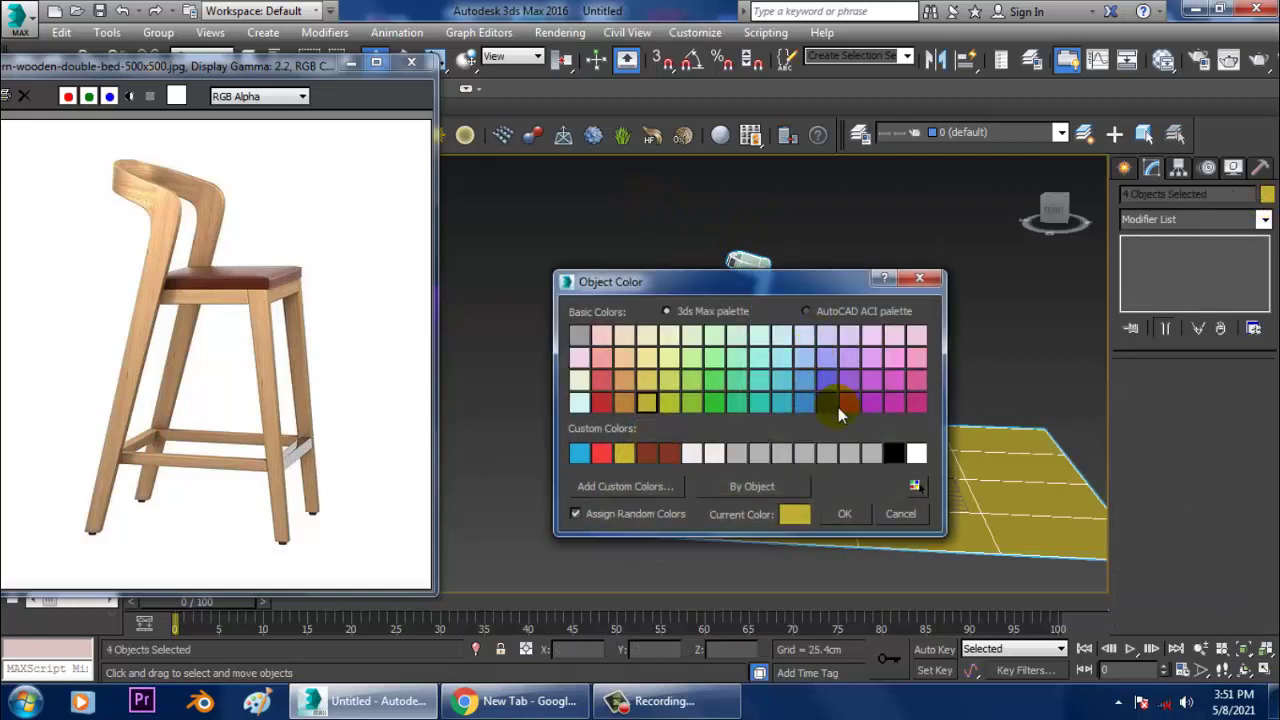
{"action": "left_click", "coordinate": [868, 454]}
{"action": "left_click", "coordinate": [844, 513]}
{"action": "left_click", "coordinate": [828, 286]}
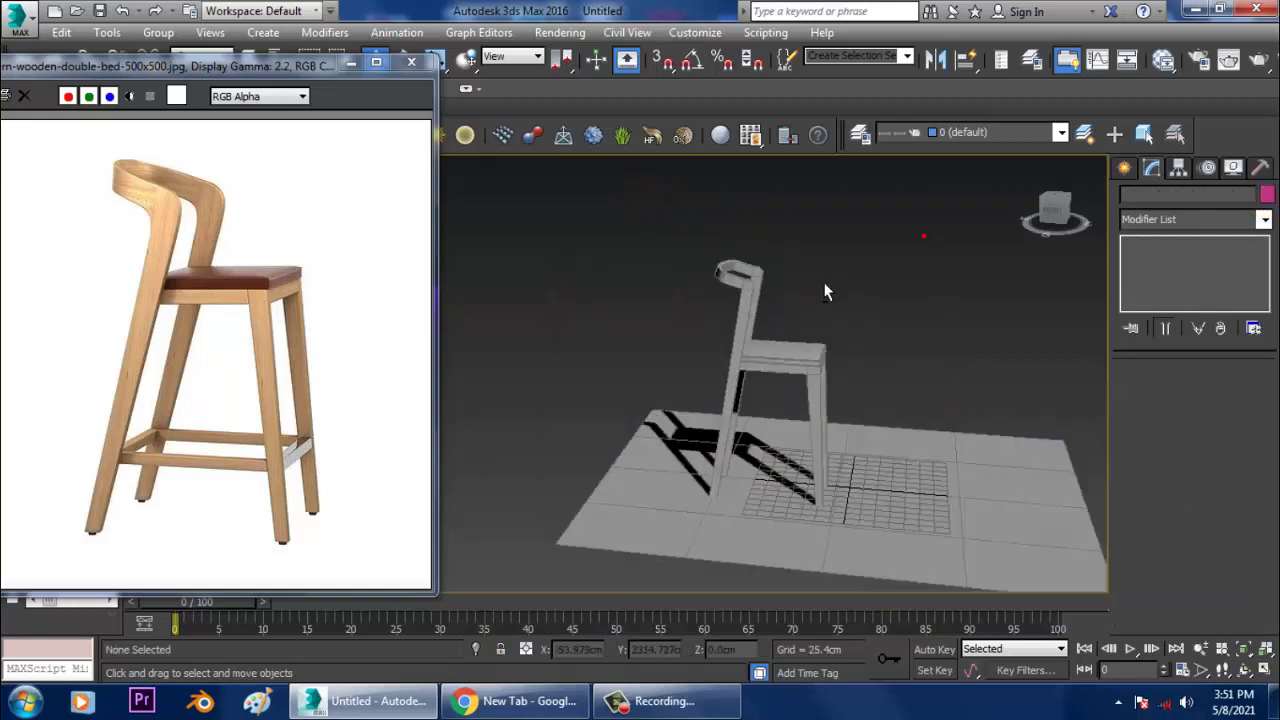
Step: Try connecting the edges across one side's arm and back leg with 3 segments and an increased pinch
{"action": "scroll", "coordinate": [760, 342], "scroll_direction": "up", "scroll_amount": 5}
{"action": "left_click", "coordinate": [669, 323]}
{"action": "scroll", "coordinate": [731, 309], "scroll_direction": "up", "scroll_amount": 3}
{"action": "middle_click_drag", "start_coordinate": [731, 309], "coordinate": [710, 325], "text": "alt"}
{"action": "middle_click_drag", "start_coordinate": [720, 257], "coordinate": [862, 218], "text": "alt"}
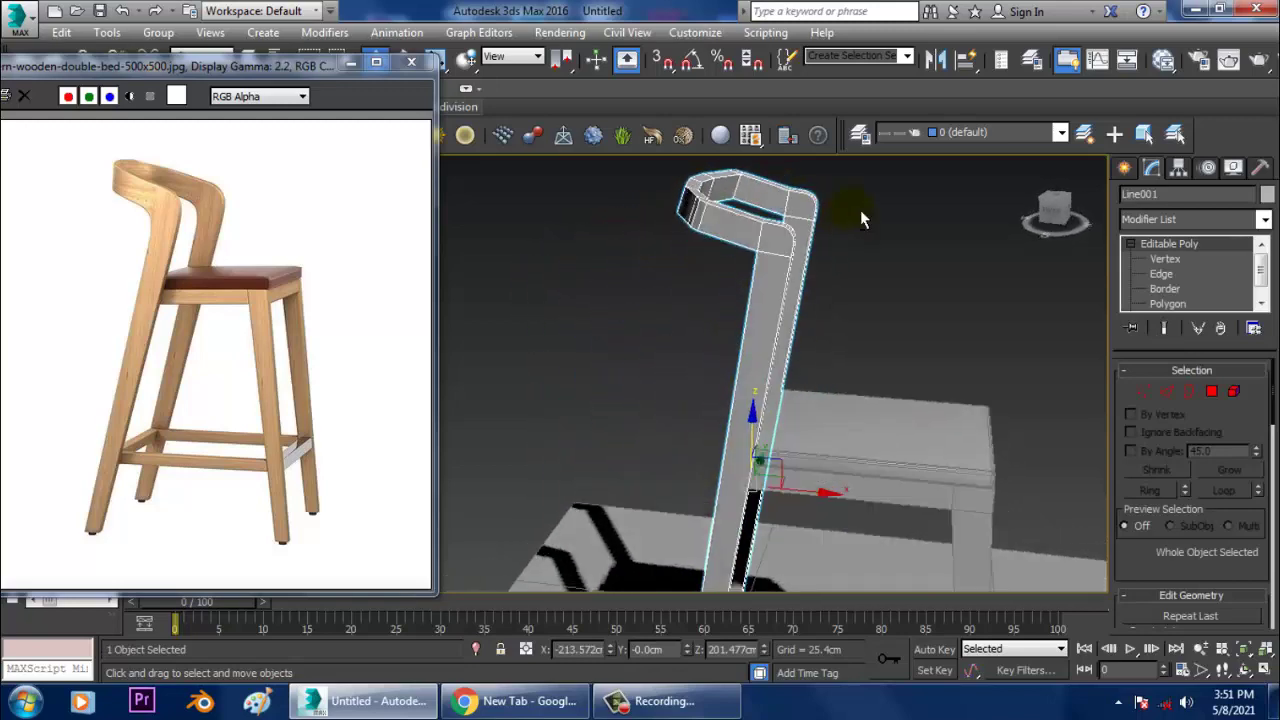
{"action": "left_click", "coordinate": [1218, 219]}
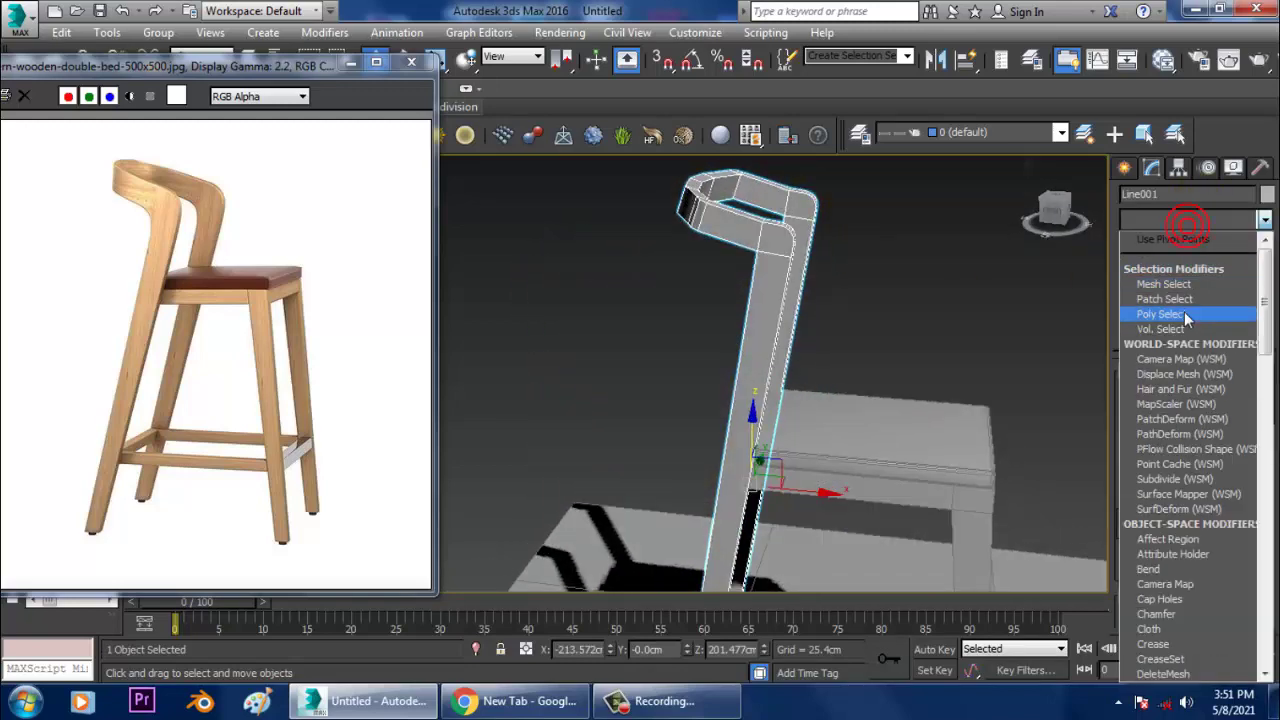
{"action": "left_click", "coordinate": [1108, 290]}
{"action": "left_click", "coordinate": [1162, 274]}
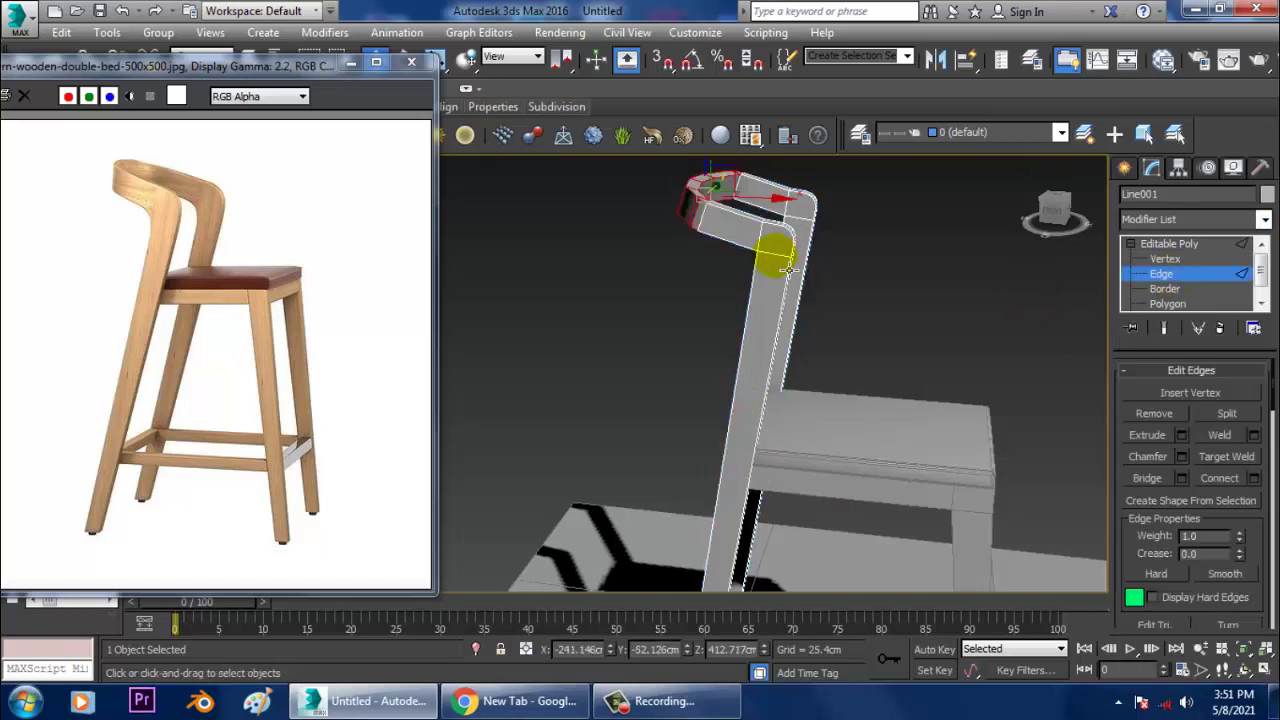
{"action": "left_click", "coordinate": [789, 268]}
{"action": "left_click", "coordinate": [1263, 301]}
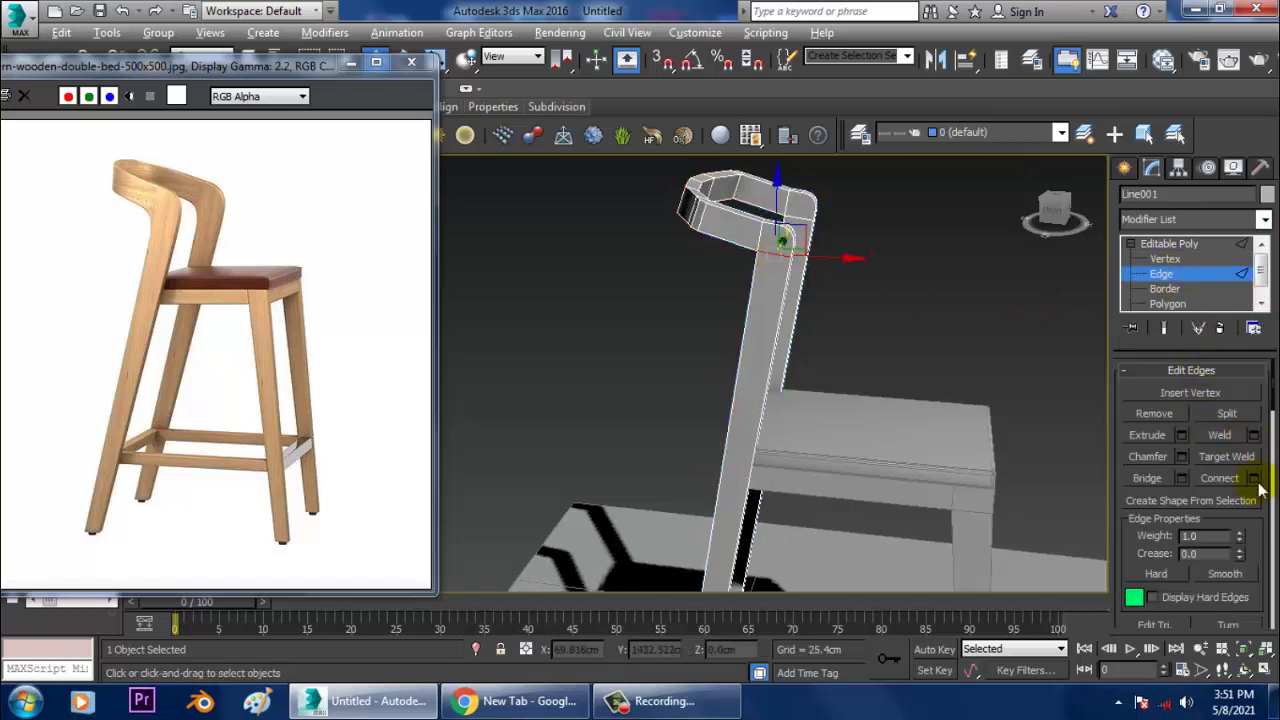
{"action": "middle_click_drag", "start_coordinate": [736, 271], "coordinate": [820, 330], "text": "alt"}
{"action": "left_click", "coordinate": [1218, 437]}
{"action": "left_click", "coordinate": [1254, 480]}
{"action": "middle_click_drag", "start_coordinate": [893, 345], "coordinate": [862, 272], "text": "alt"}
{"action": "middle_click_drag", "start_coordinate": [740, 428], "coordinate": [720, 446], "text": "alt"}
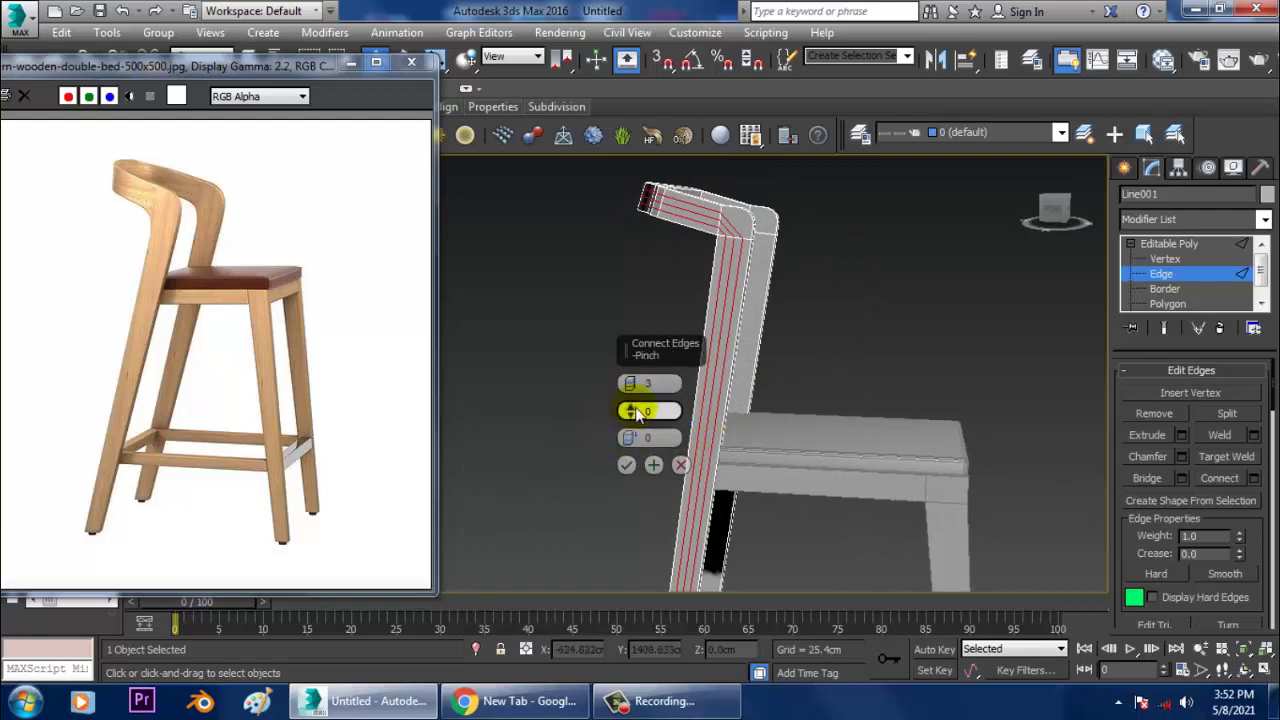
{"action": "left_click_drag", "start_coordinate": [631, 410], "coordinate": [627, 308]}
{"action": "left_click", "coordinate": [627, 465]}
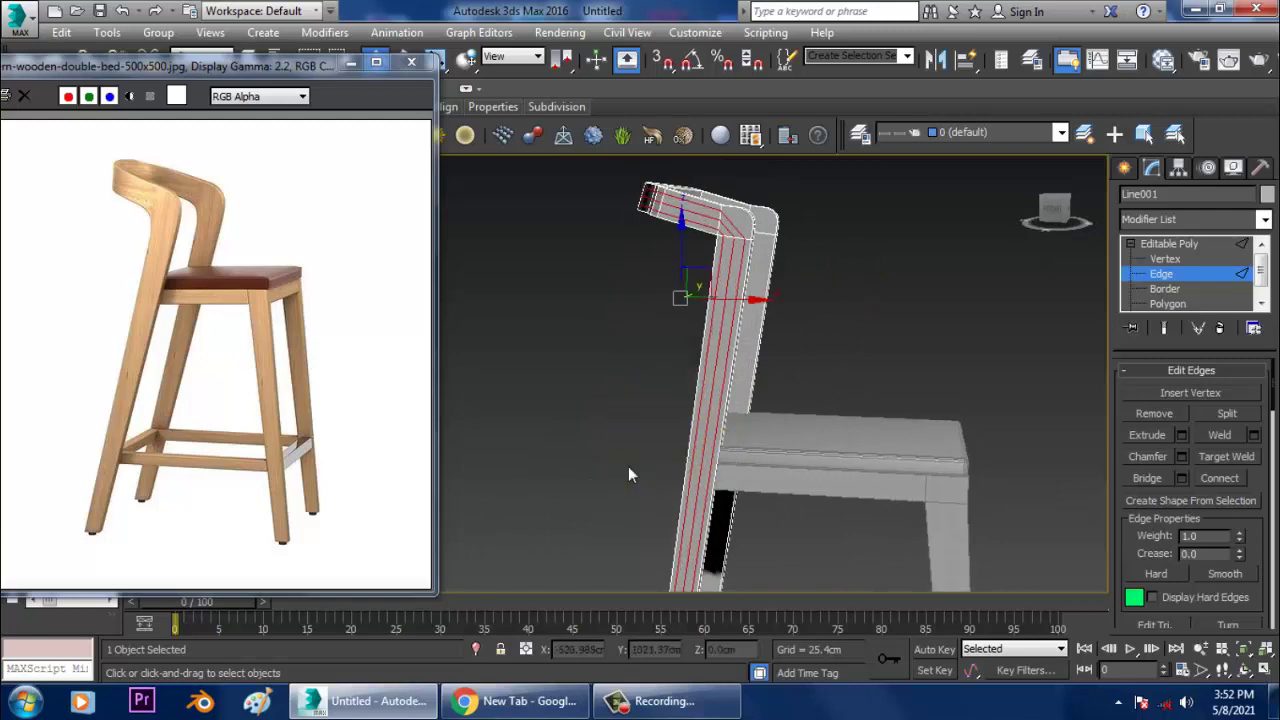
Step: Try a TurboSmooth modifier on the whole backrest and back-leg frame
{"action": "middle_click_drag", "start_coordinate": [627, 466], "coordinate": [837, 452], "text": "alt"}
{"action": "left_click", "coordinate": [1168, 244]}
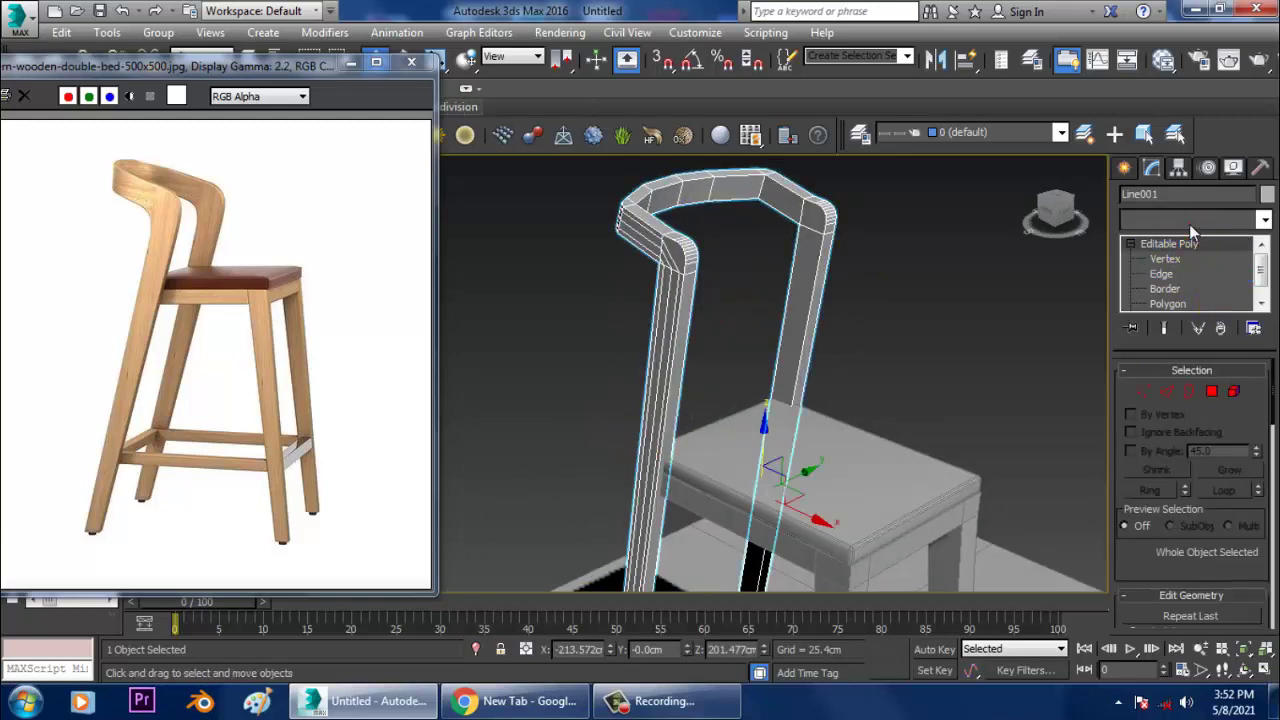
{"action": "left_click", "coordinate": [1189, 220]}
{"action": "key", "text": "t"}
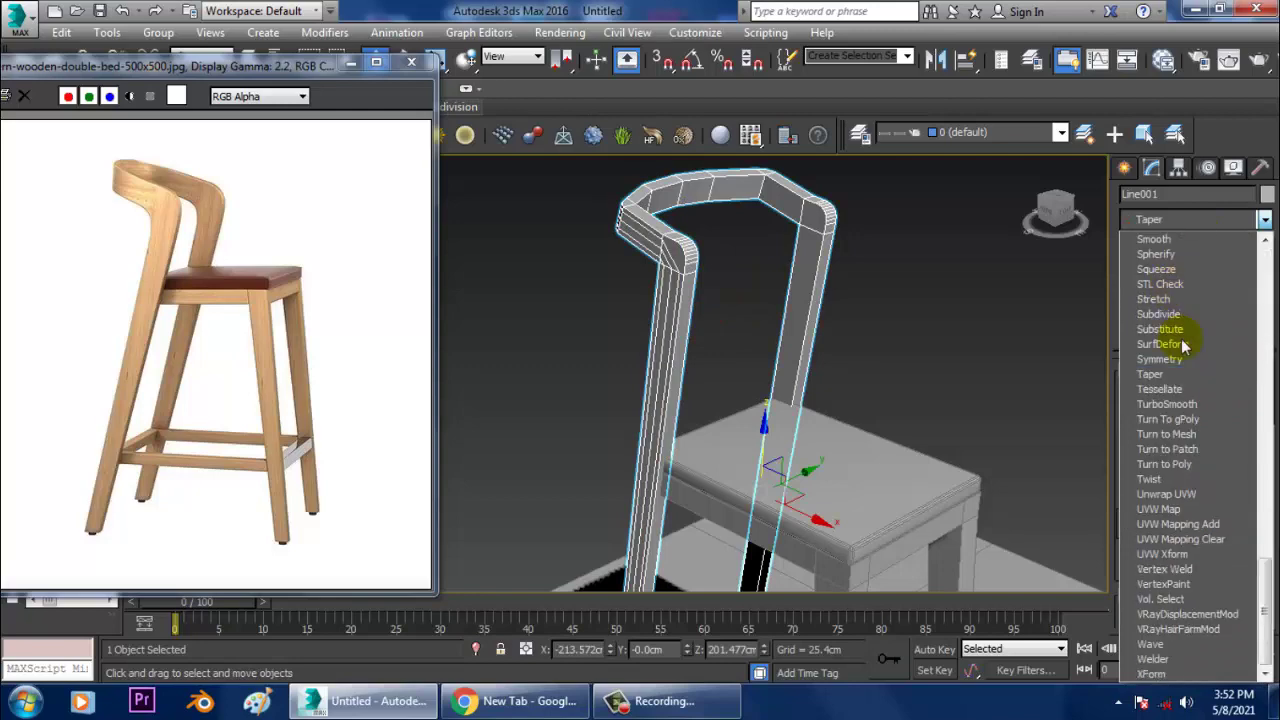
{"action": "left_click", "coordinate": [1189, 406]}
{"action": "mouse_move", "coordinate": [748, 284]}
{"action": "middle_mouse_down", "text": "alt"}
{"action": "mouse_move", "coordinate": [828, 272]}
{"action": "mouse_move", "coordinate": [752, 300]}
{"action": "middle_mouse_up", "text": "alt"}
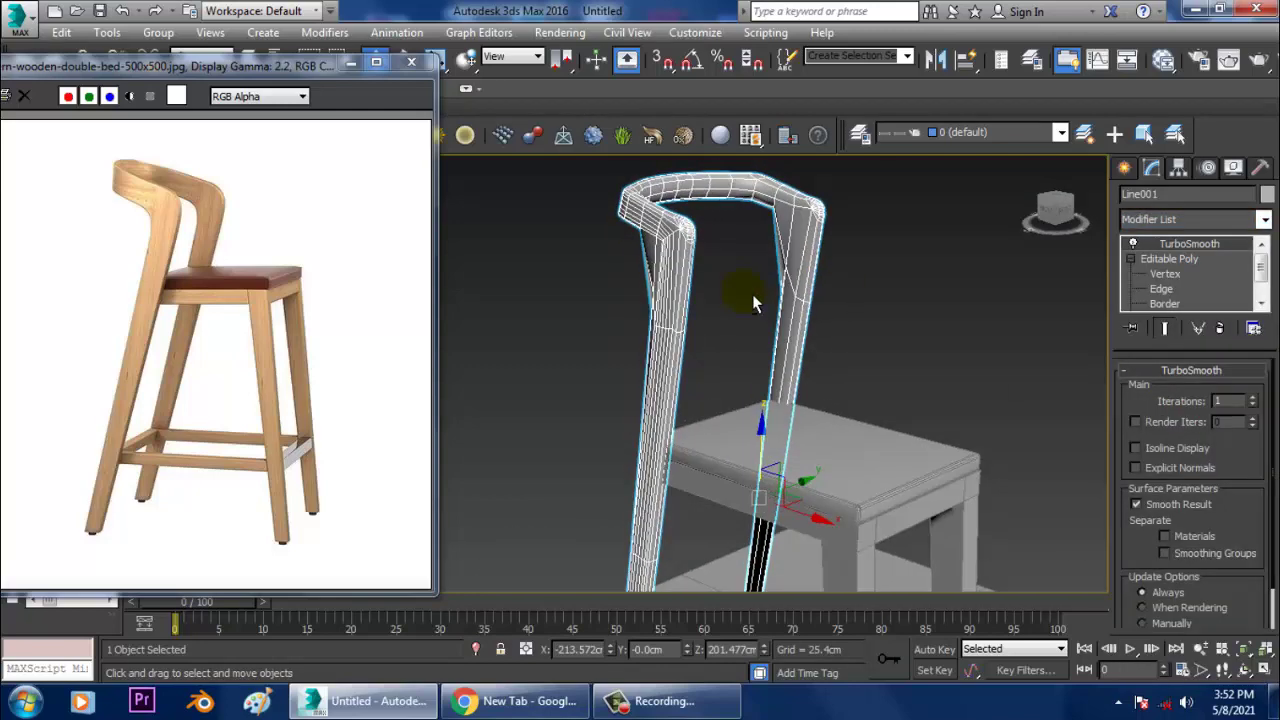
Step: Remove the TurboSmooth modifier, undo the added edge connections and deselect the frame
{"action": "left_click", "coordinate": [1219, 329]}
{"action": "key", "text": "ctrl+z"}
{"action": "key", "text": "ctrl+y"}
{"action": "left_click", "coordinate": [1062, 325]}
Step: Select the bottom vertices of the back legs and move them slightly backward along X
{"action": "middle_click_drag", "start_coordinate": [951, 371], "coordinate": [840, 316], "text": "alt"}
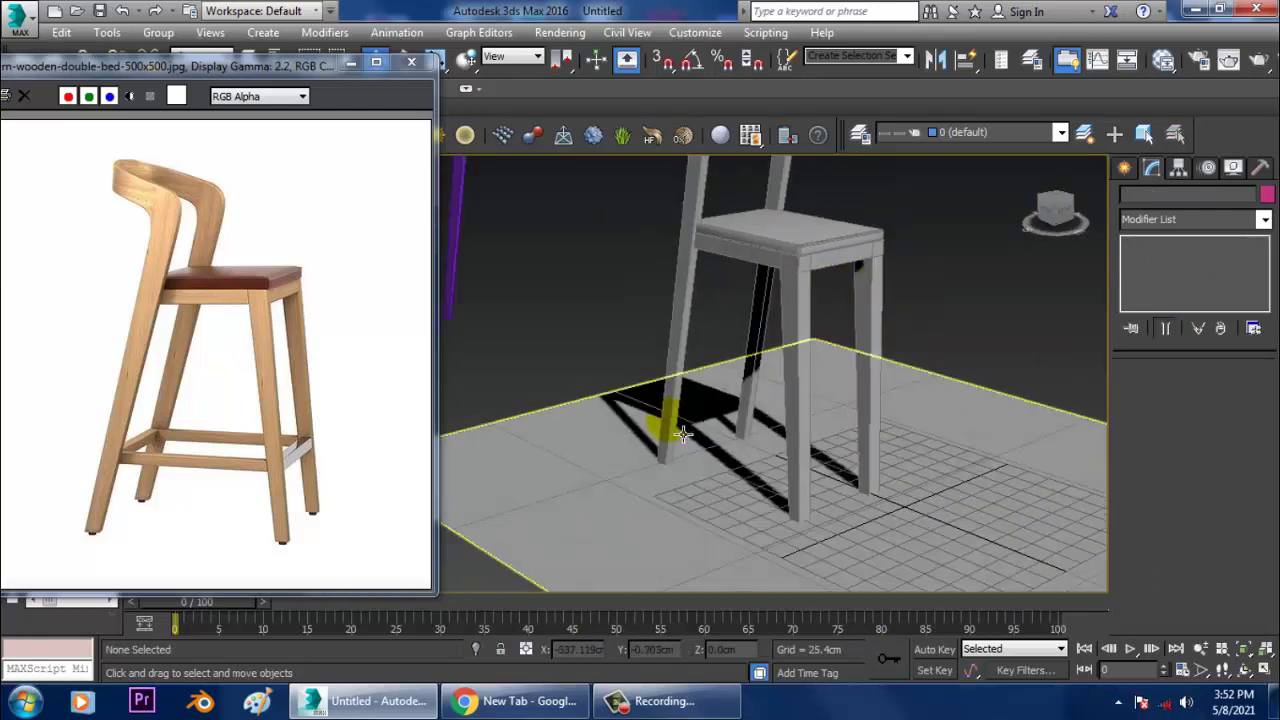
{"action": "left_click", "coordinate": [676, 404]}
{"action": "middle_click_drag", "start_coordinate": [785, 425], "coordinate": [821, 357], "text": "alt"}
{"action": "key", "text": "1"}
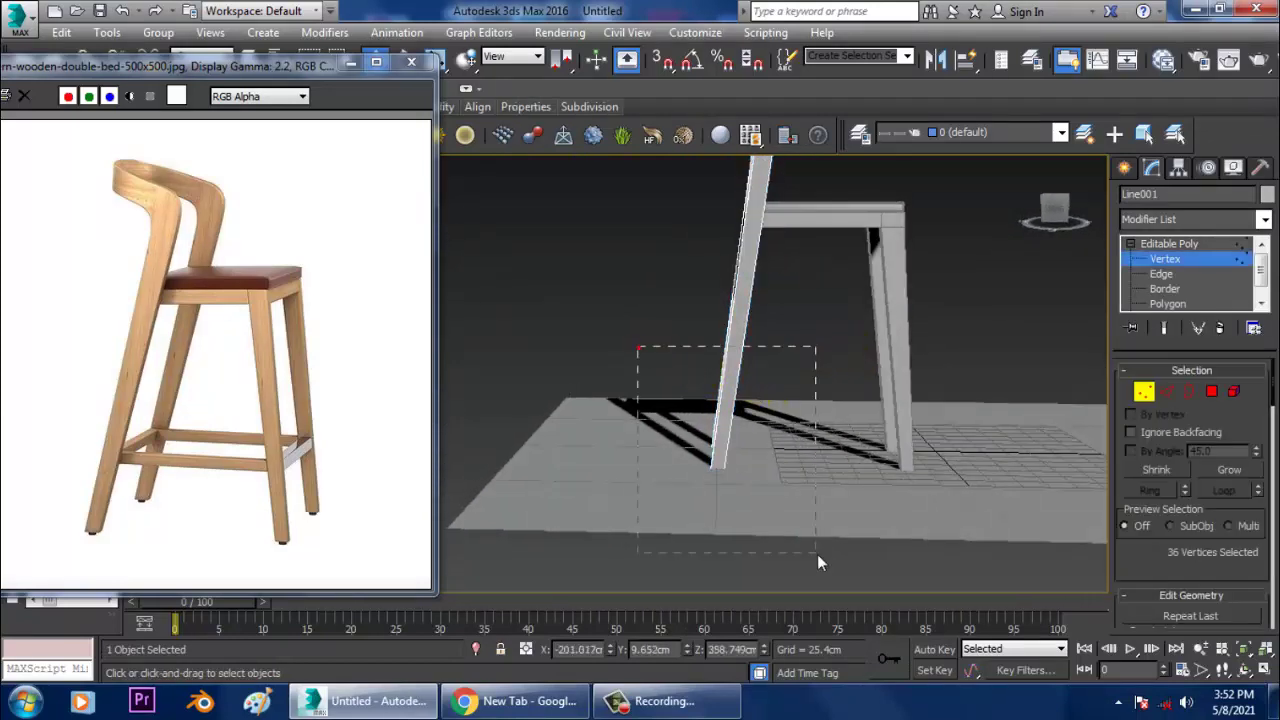
{"action": "left_click_drag", "start_coordinate": [777, 481], "coordinate": [770, 480]}
{"action": "mouse_move", "coordinate": [859, 380]}
{"action": "middle_mouse_down", "text": "alt"}
{"action": "mouse_move", "coordinate": [828, 390]}
{"action": "mouse_move", "coordinate": [826, 341]}
{"action": "mouse_move", "coordinate": [862, 356]}
{"action": "middle_mouse_up", "text": "alt"}
{"action": "scroll", "coordinate": [841, 396], "scroll_direction": "up", "scroll_amount": 3}
Step: Compare the seat frame and front legs with the backrest frames in the left view
{"action": "left_click", "coordinate": [1124, 168]}
{"action": "middle_click_drag", "start_coordinate": [615, 352], "coordinate": [812, 396], "text": "alt"}
{"action": "left_click", "coordinate": [757, 391]}
{"action": "scroll", "coordinate": [749, 371], "scroll_direction": "down", "scroll_amount": 5}
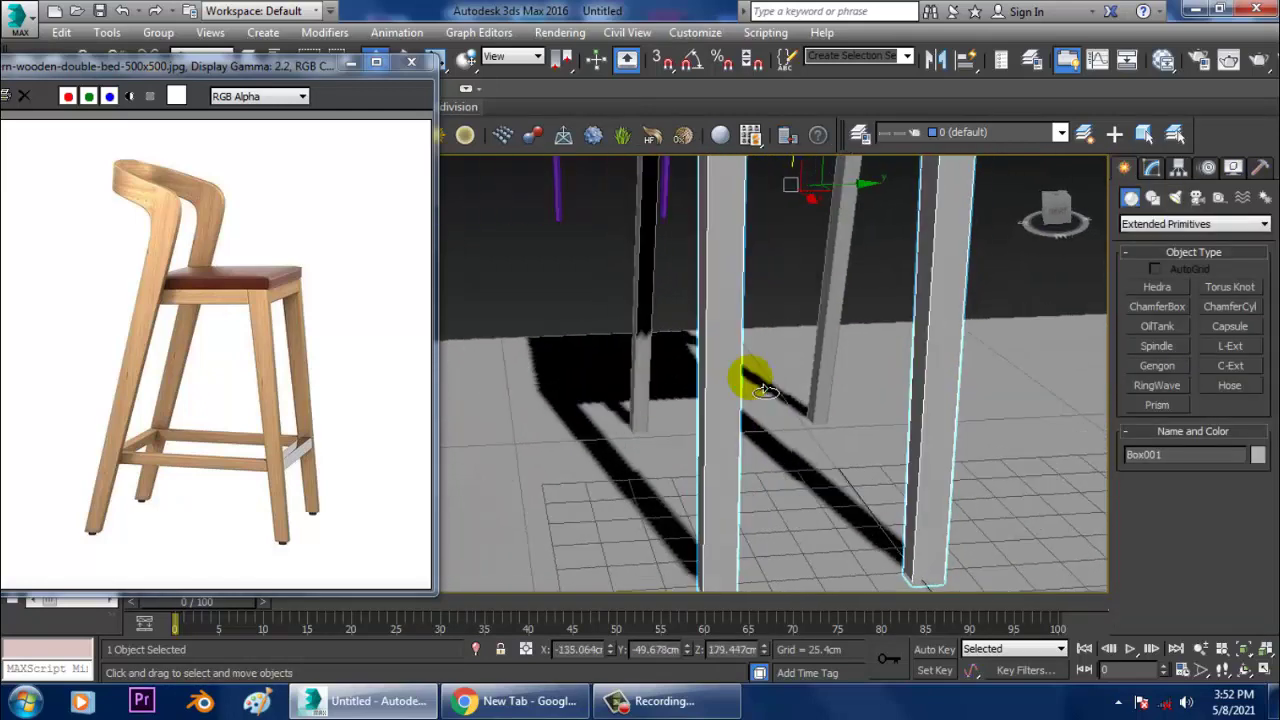
{"action": "key", "text": "alt+w"}
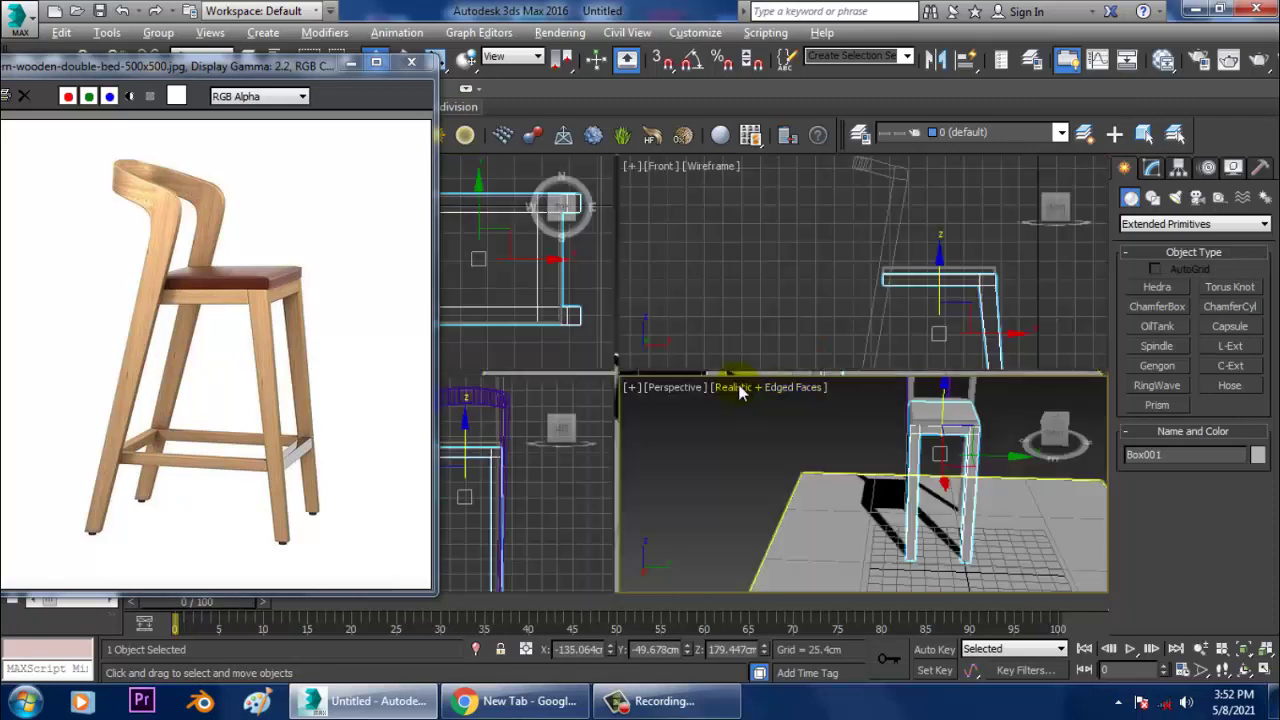
{"action": "middle_click_drag", "start_coordinate": [470, 460], "coordinate": [508, 488]}
{"action": "key", "text": "alt+w"}
{"action": "middle_click_drag", "start_coordinate": [681, 430], "coordinate": [743, 286]}
{"action": "key", "text": "1"}
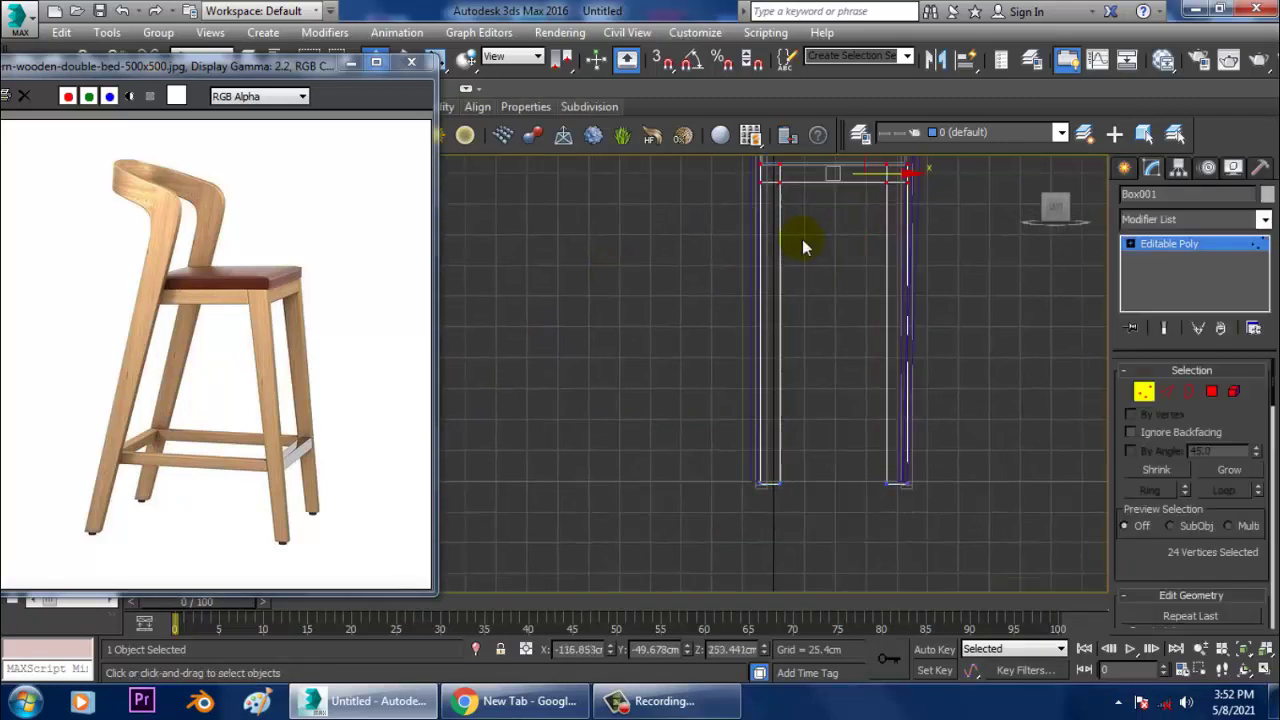
{"action": "middle_click_drag", "start_coordinate": [810, 250], "coordinate": [784, 312]}
{"action": "middle_click_drag", "start_coordinate": [752, 208], "coordinate": [755, 350]}
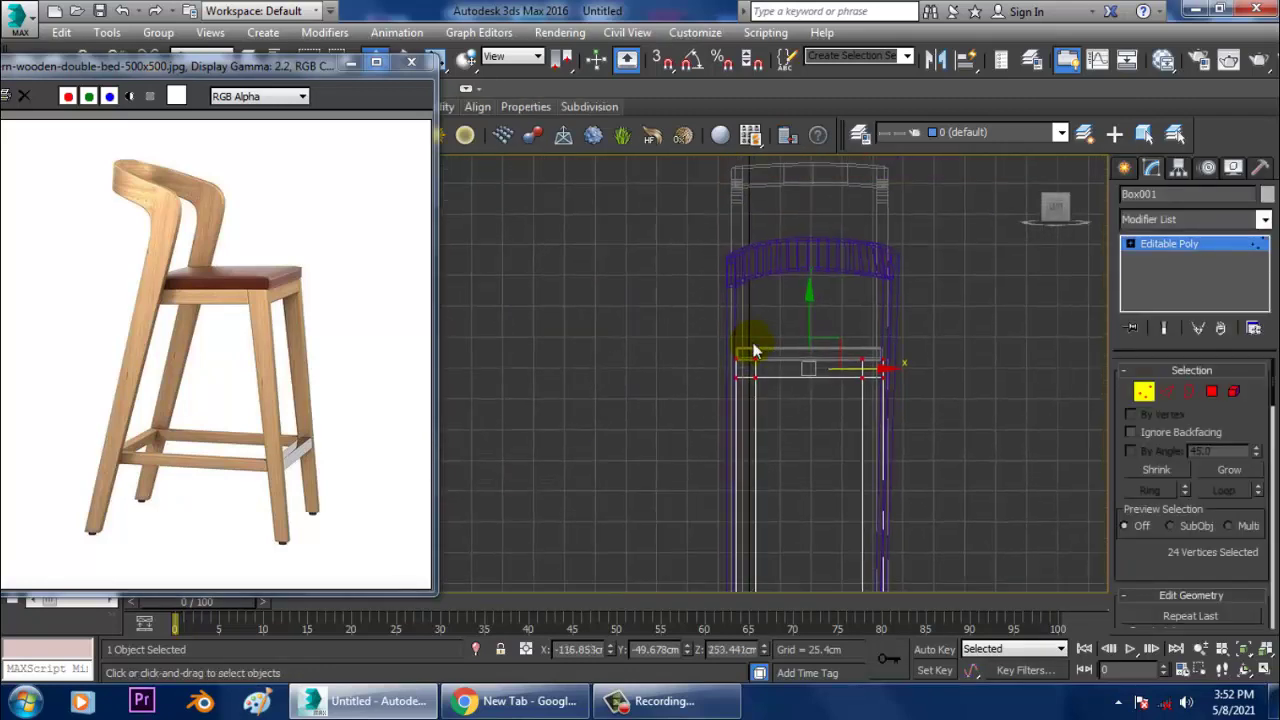
Step: Leave vertex editing on the seat frame and delete the spare purple Arc001 backrest object
{"action": "left_click", "coordinate": [1180, 247]}
{"action": "left_click", "coordinate": [808, 273]}
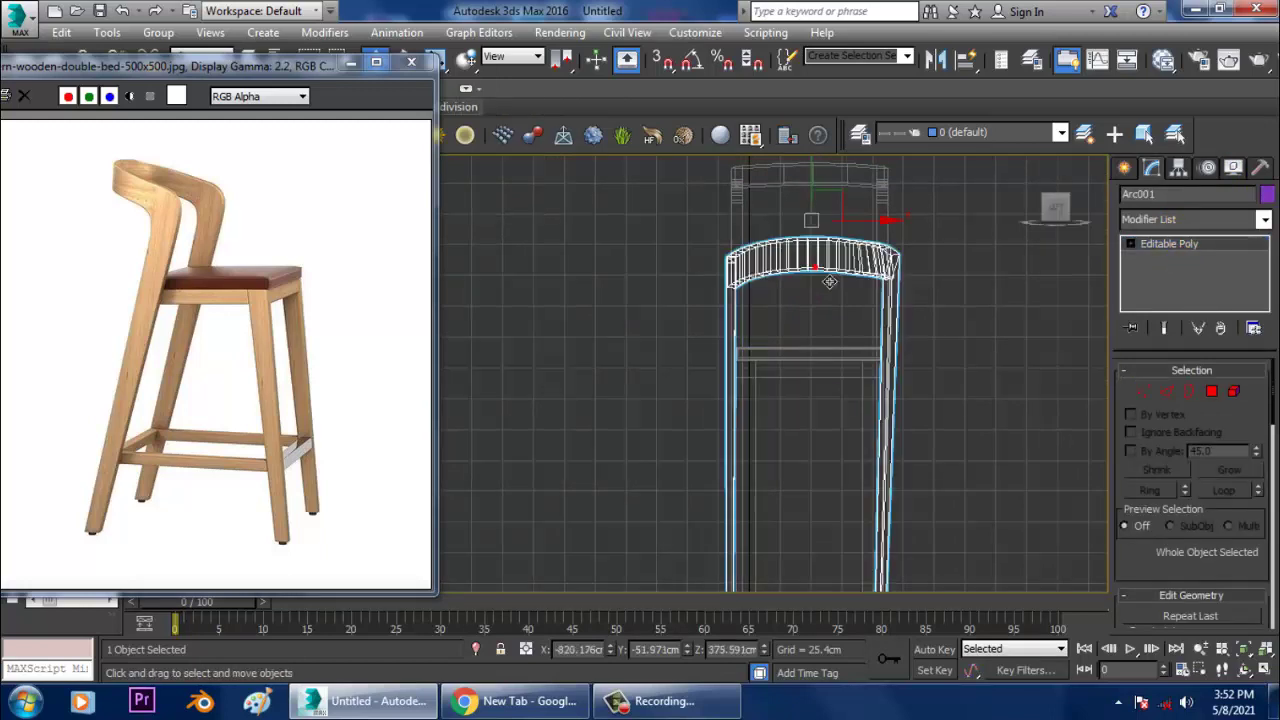
{"action": "key", "text": "Delete"}
Step: Select the seat frame's vertices on the positive-Y leg side and move them about 6.268 cm outward along Y in the left view
{"action": "middle_click_drag", "start_coordinate": [800, 383], "coordinate": [802, 346]}
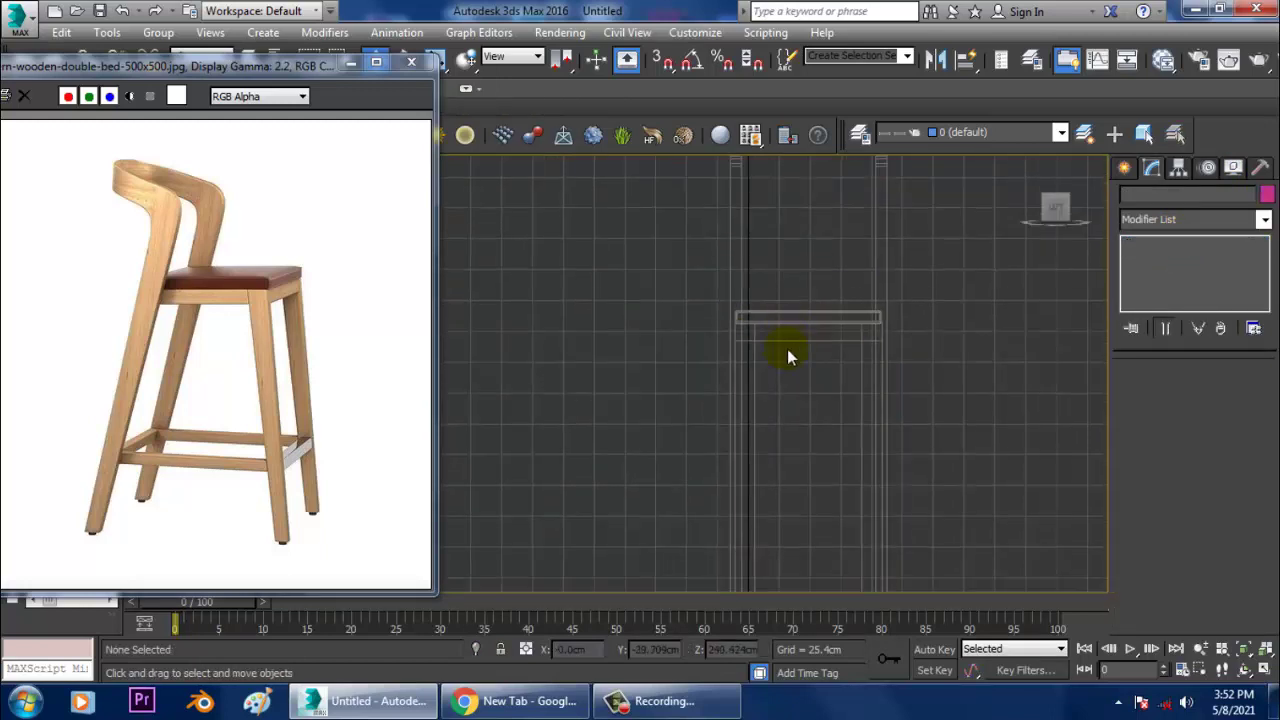
{"action": "left_click", "coordinate": [746, 283]}
{"action": "middle_click_drag", "start_coordinate": [810, 333], "coordinate": [817, 263]}
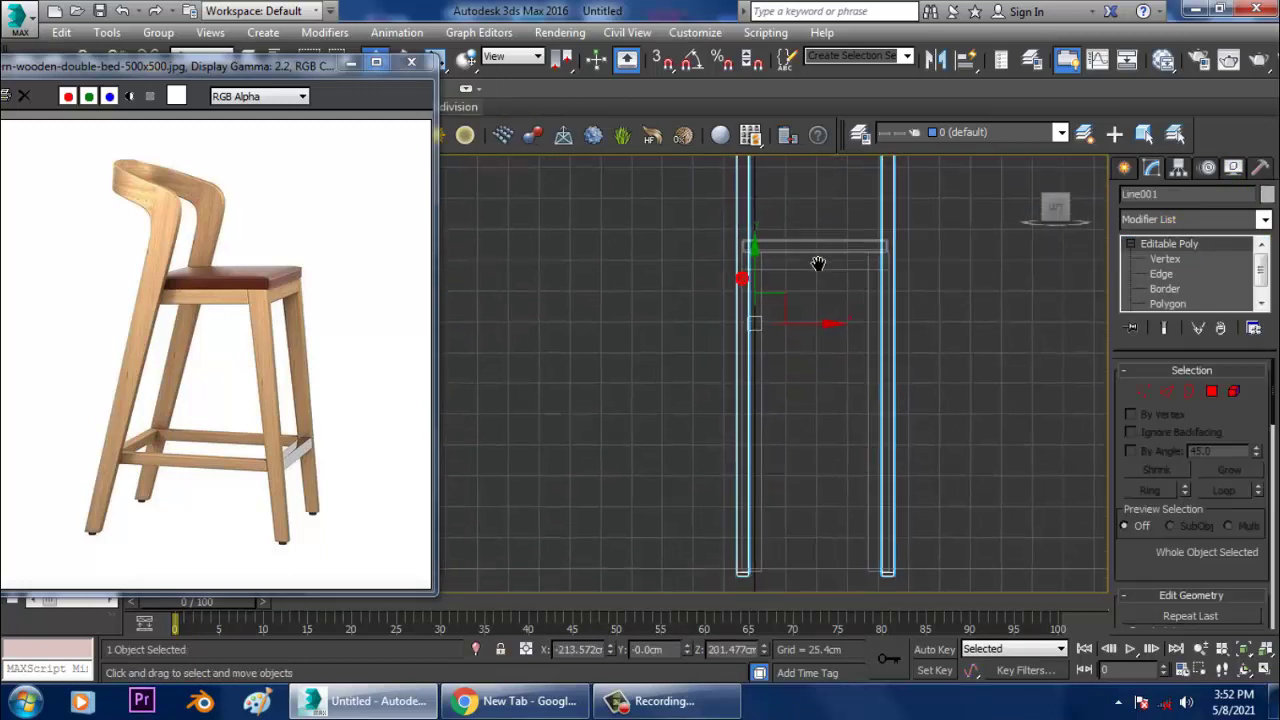
{"action": "middle_click_drag", "start_coordinate": [825, 373], "coordinate": [826, 374]}
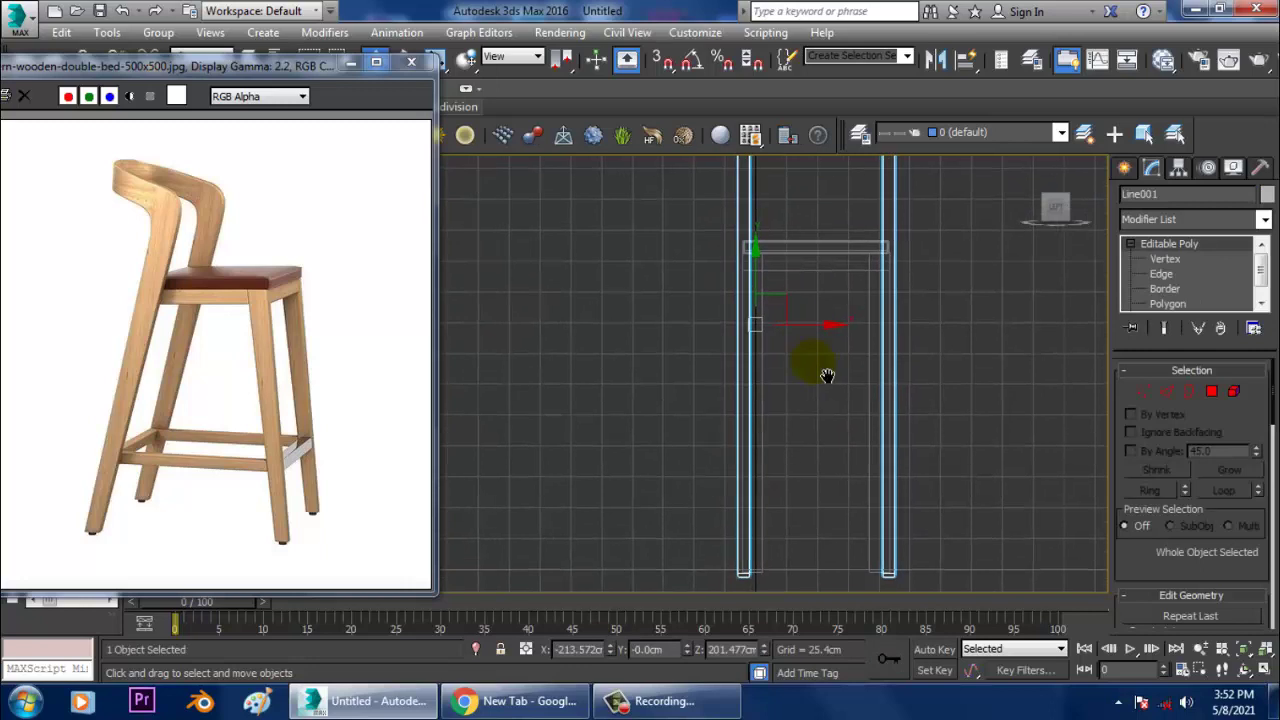
{"action": "left_click", "coordinate": [758, 533]}
{"action": "key", "text": "1"}
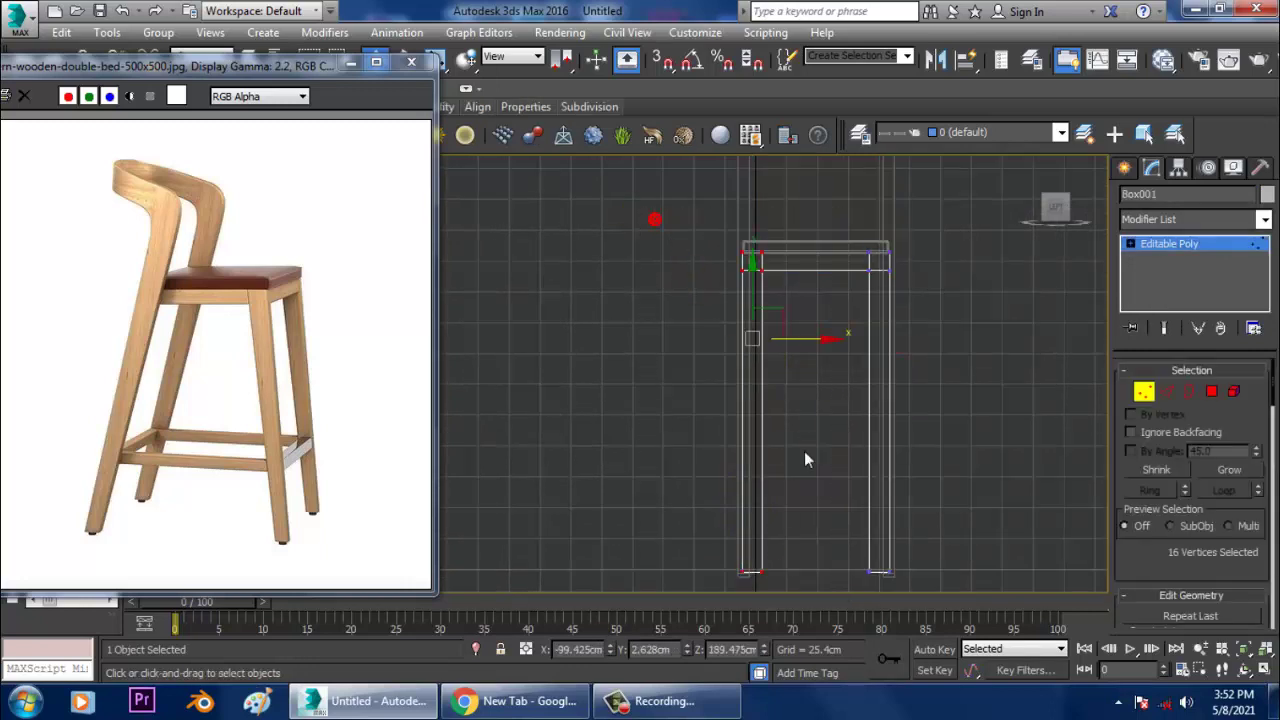
{"action": "left_click_drag", "start_coordinate": [823, 340], "coordinate": [816, 339]}
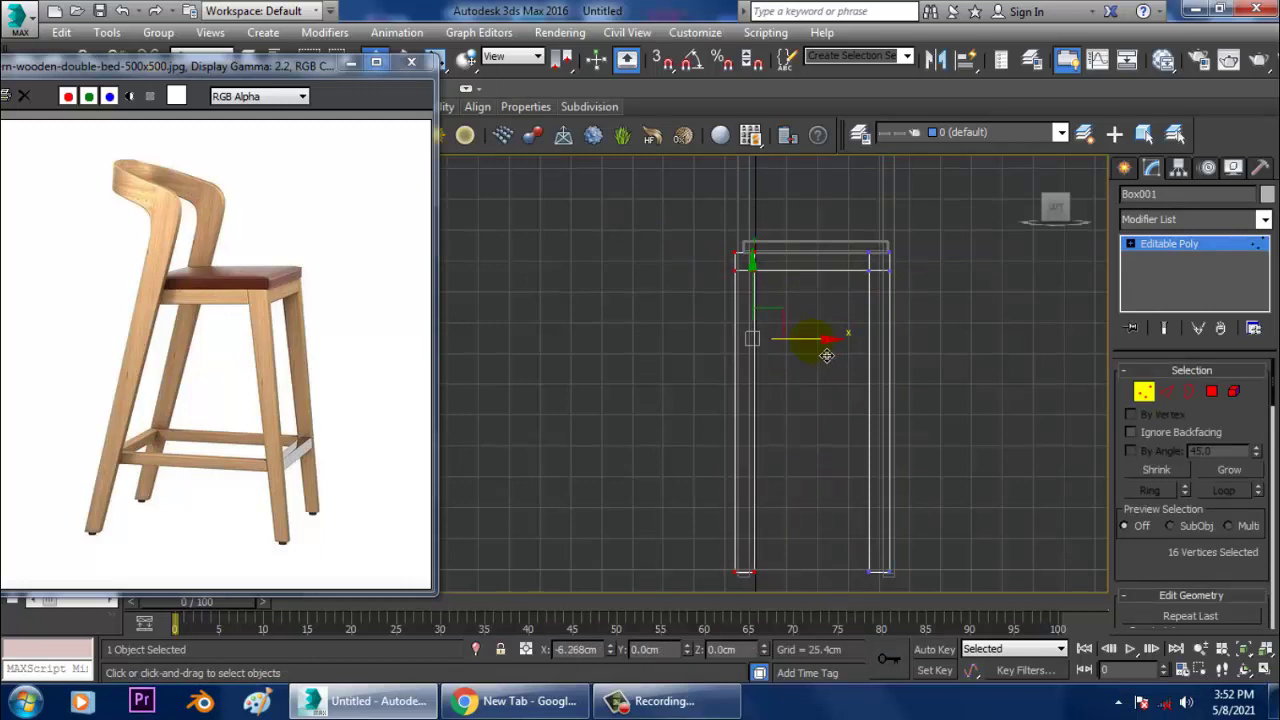
Step: Select the seat frame's vertices on the opposite leg side and move them slightly outward in line with the back leg
{"action": "middle_click_drag", "start_coordinate": [812, 513], "coordinate": [808, 437]}
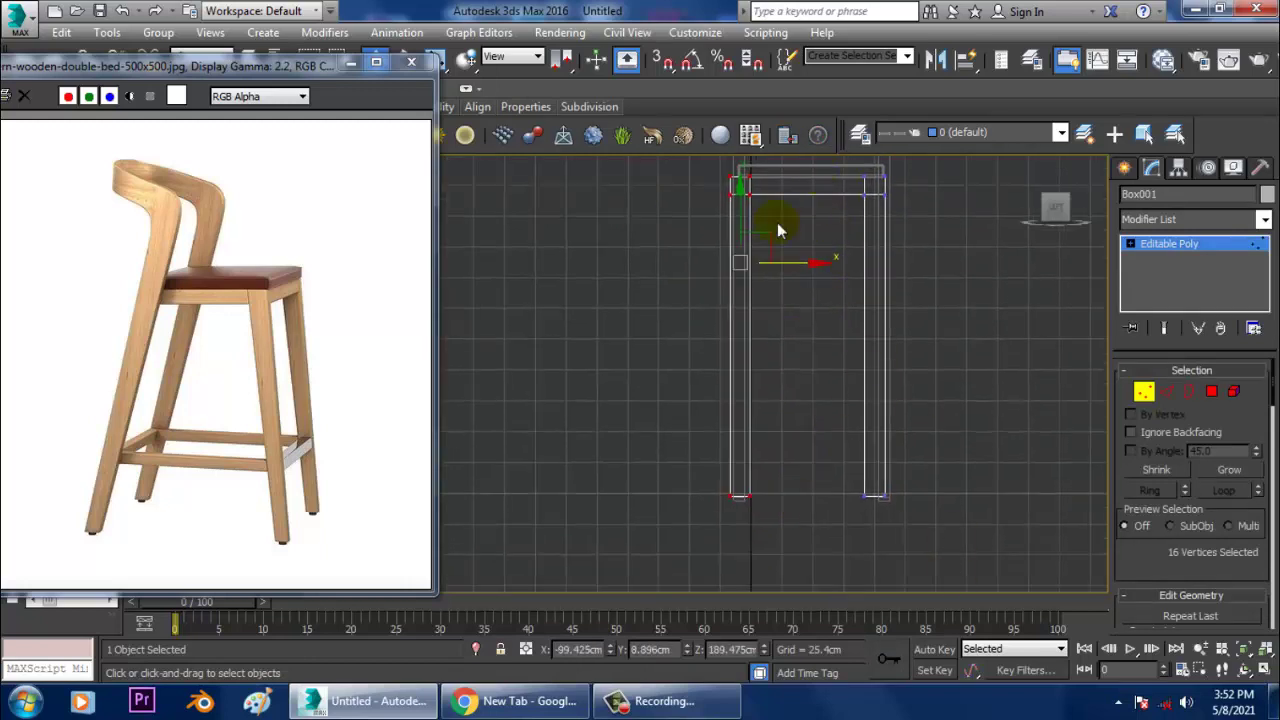
{"action": "left_click_drag", "start_coordinate": [845, 170], "coordinate": [925, 215]}
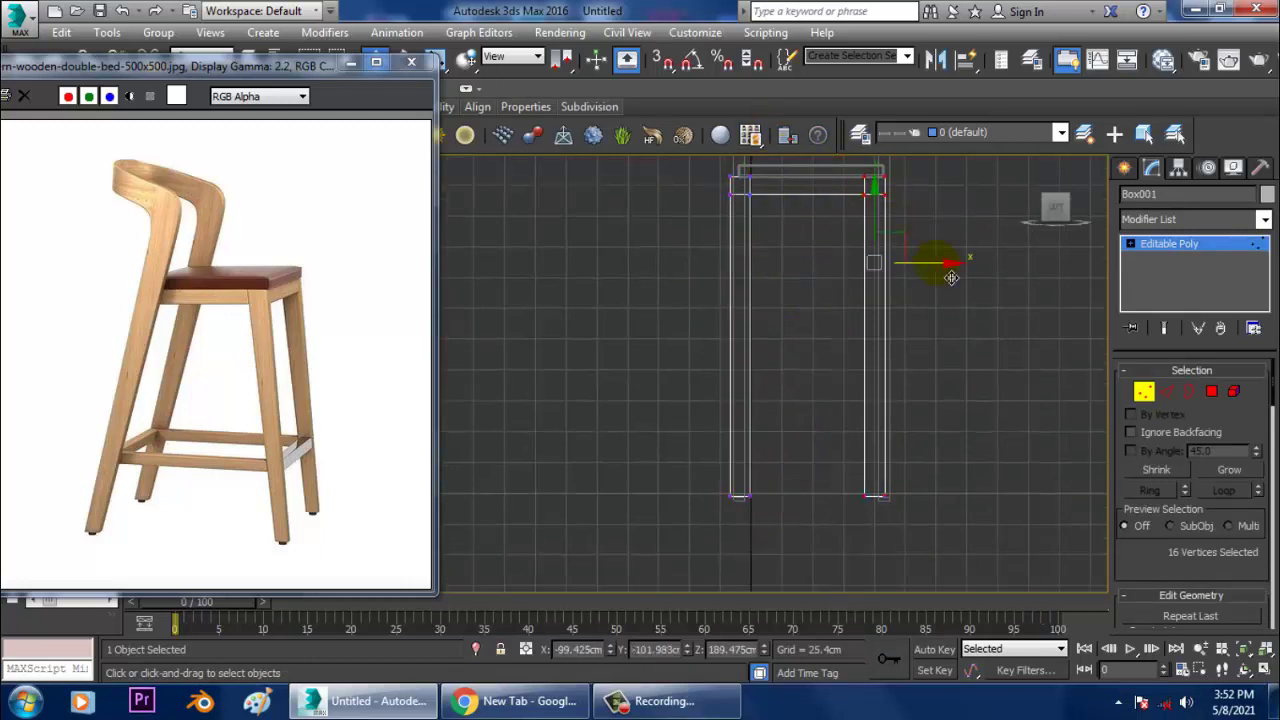
{"action": "left_click_drag", "start_coordinate": [952, 279], "coordinate": [958, 277]}
Step: Connect the vertical edges of both front legs with 2 segments, pinch -73 and slide 318, to form loops near the lower legs
{"action": "left_click", "coordinate": [1170, 392]}
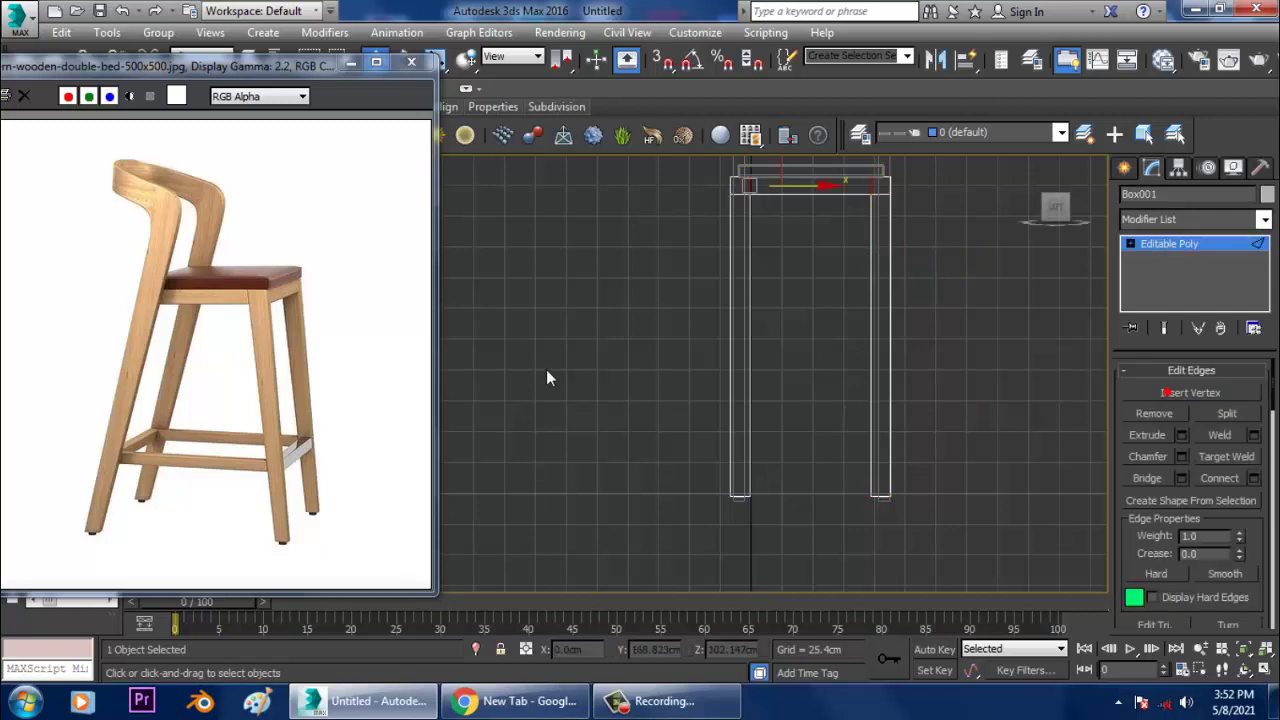
{"action": "left_click", "coordinate": [1254, 478]}
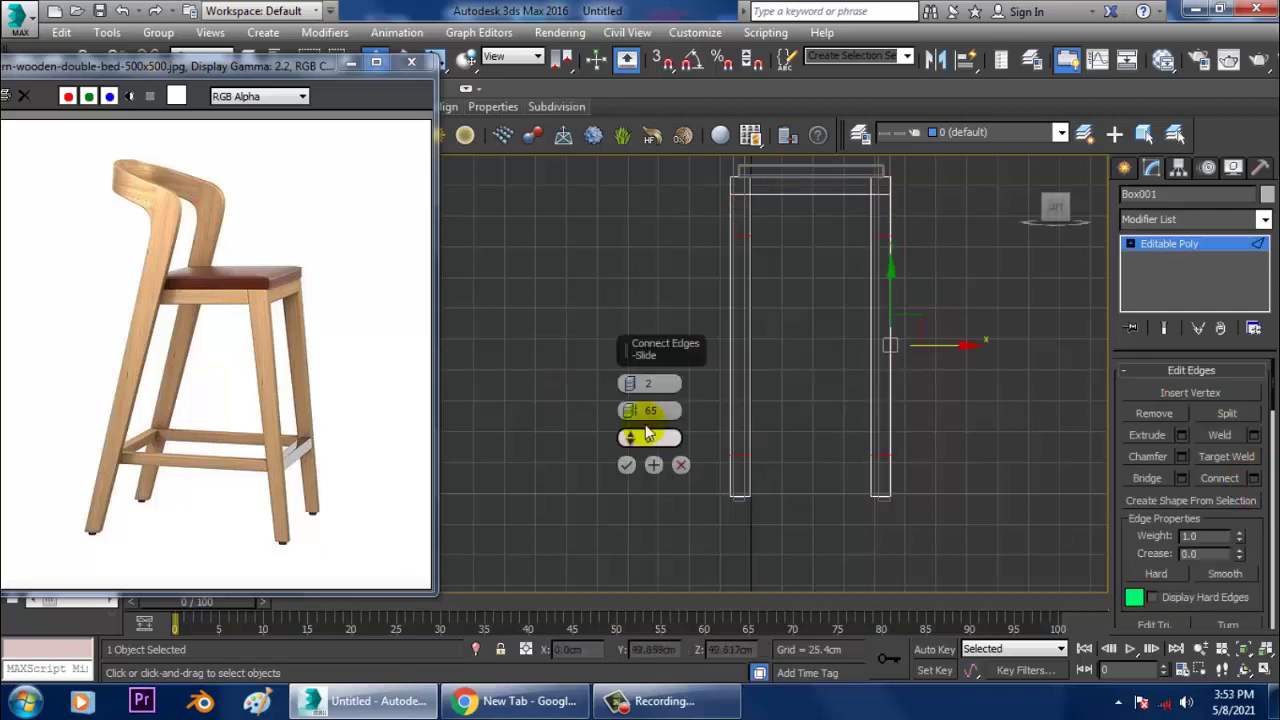
{"action": "left_click_drag", "start_coordinate": [650, 412], "coordinate": [655, 420]}
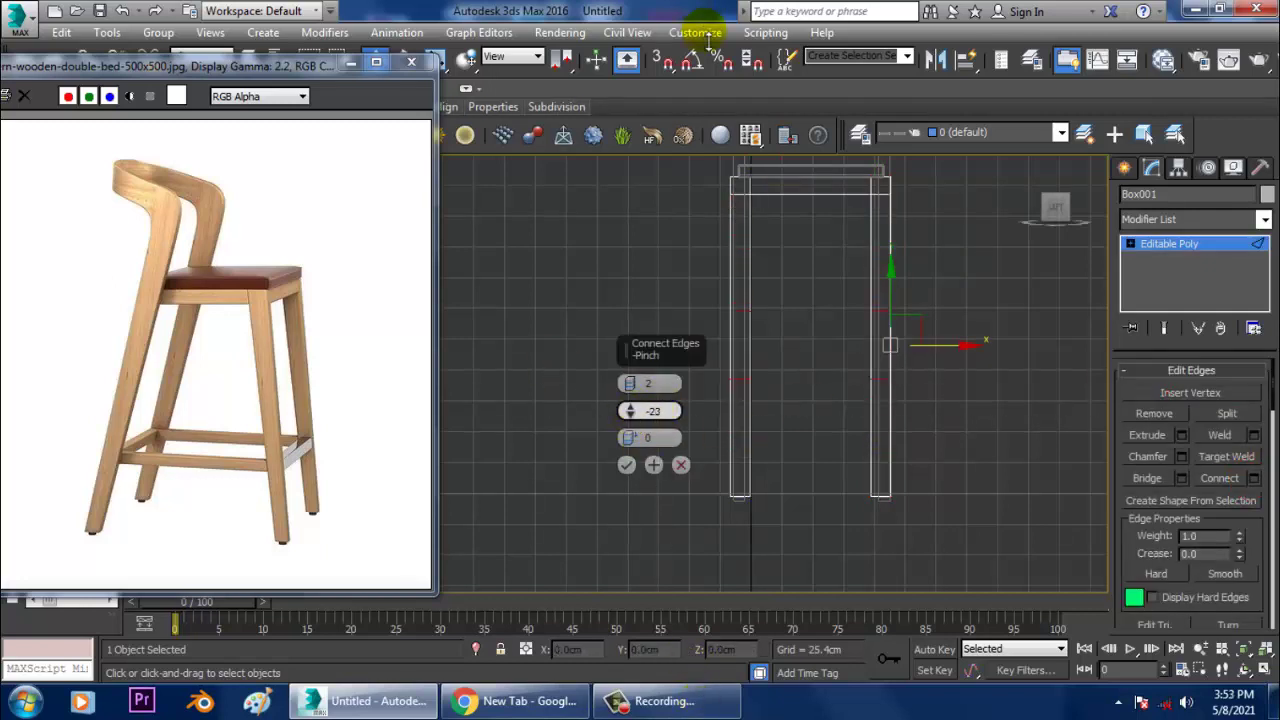
{"action": "left_click_drag", "start_coordinate": [745, 222], "coordinate": [745, 221]}
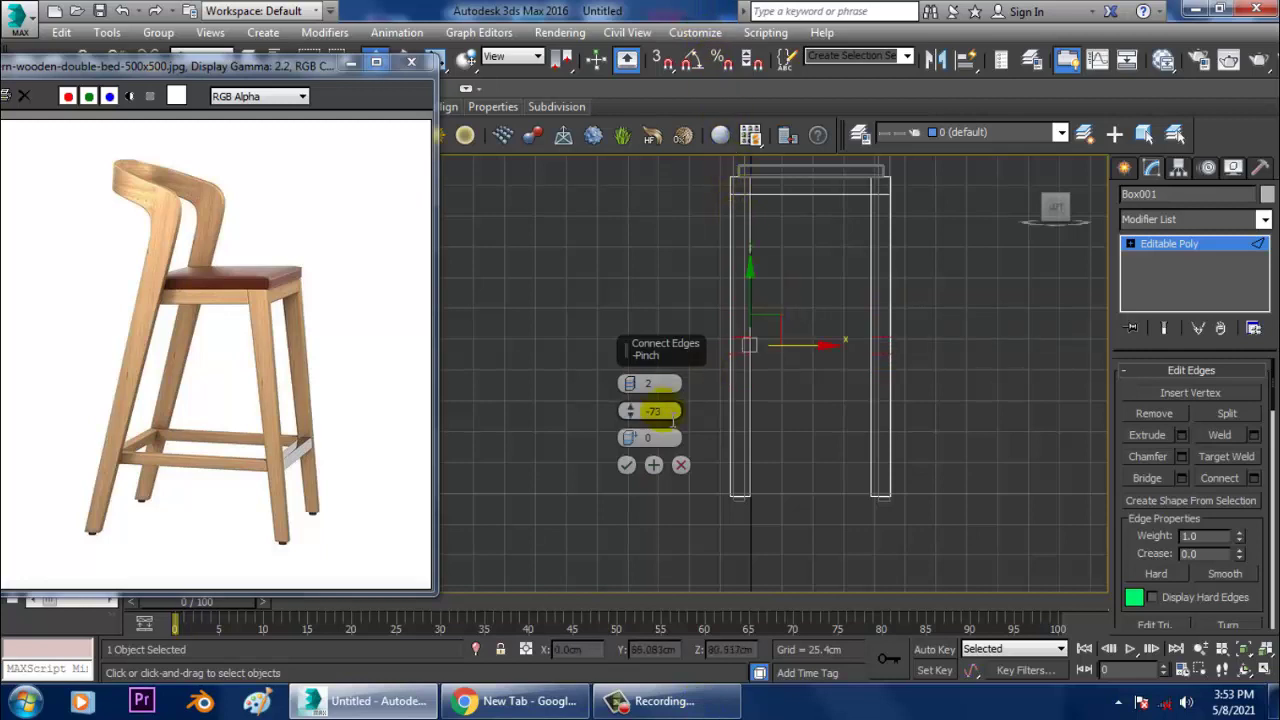
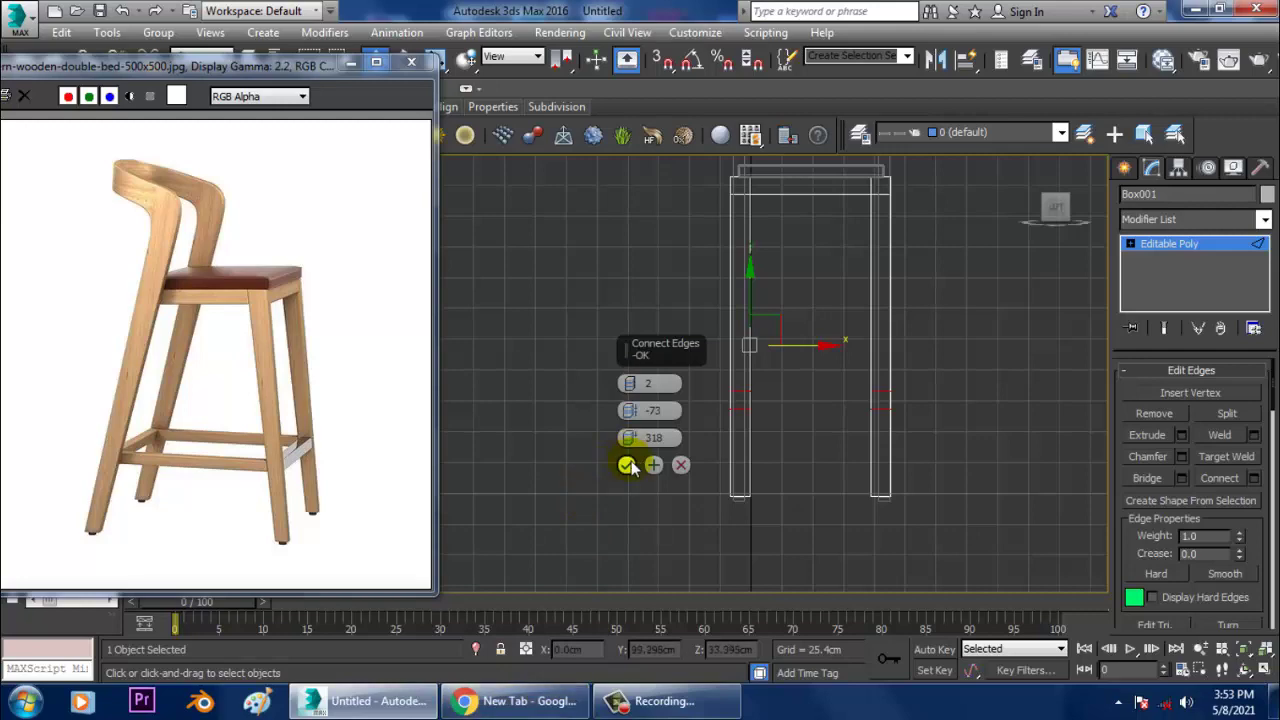
{"action": "left_click", "coordinate": [627, 465]}
Step: Attach the seat frame with the front legs to the back-leg object in the perspective view
{"action": "key", "text": "alt+w"}
{"action": "middle_click", "coordinate": [1006, 514]}
{"action": "key", "text": "alt+w"}
{"action": "middle_click_drag", "start_coordinate": [765, 402], "coordinate": [846, 390], "text": "alt"}
{"action": "scroll", "coordinate": [846, 396], "scroll_direction": "up", "scroll_amount": 4}
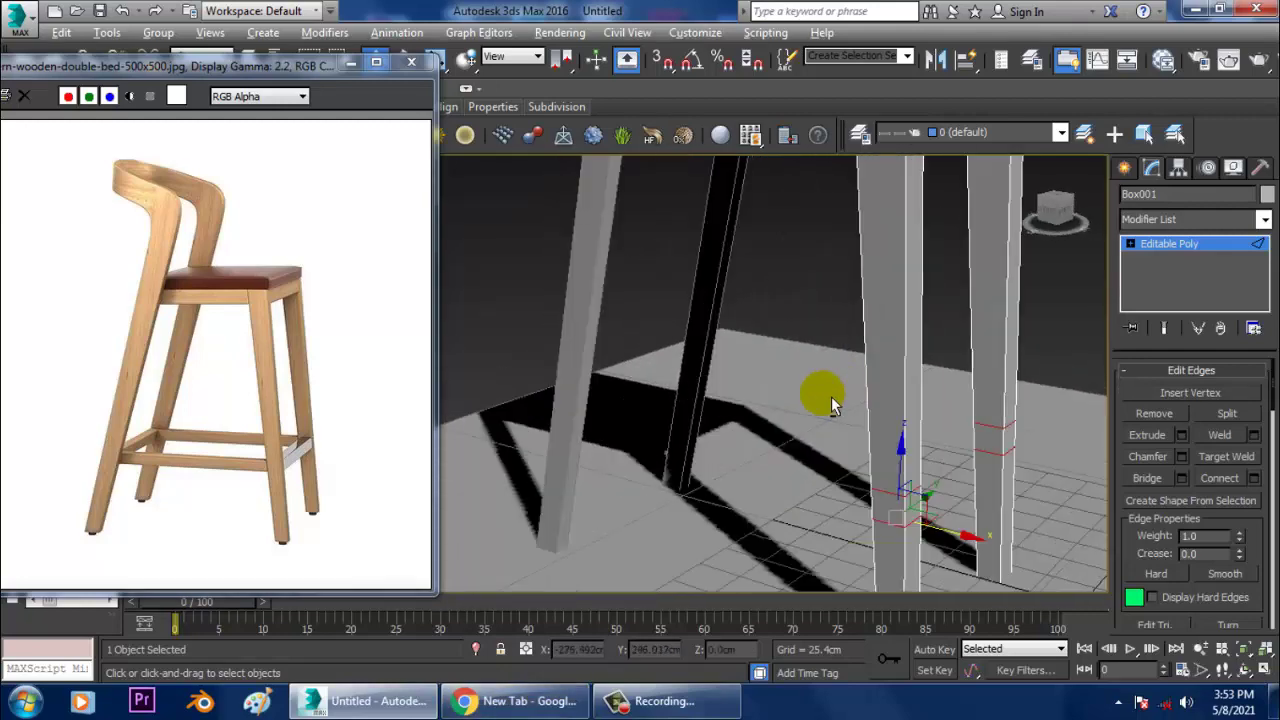
{"action": "left_click", "coordinate": [1176, 248]}
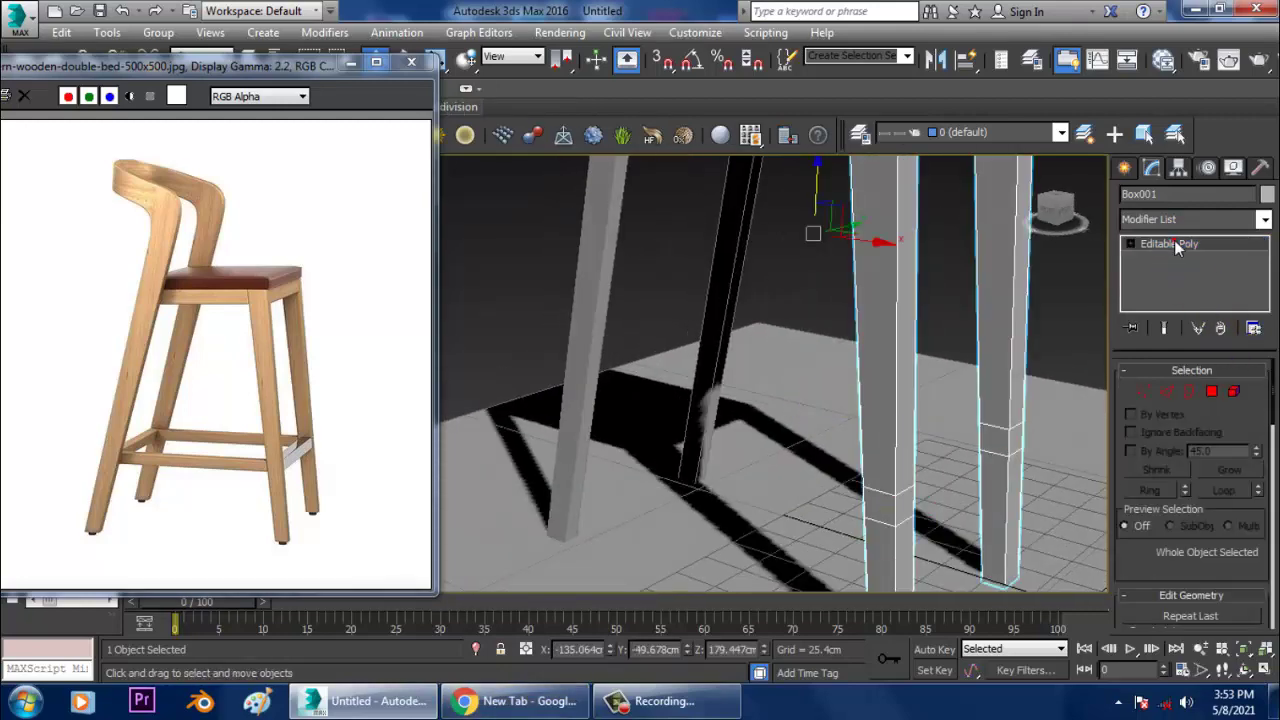
{"action": "left_click", "coordinate": [607, 364]}
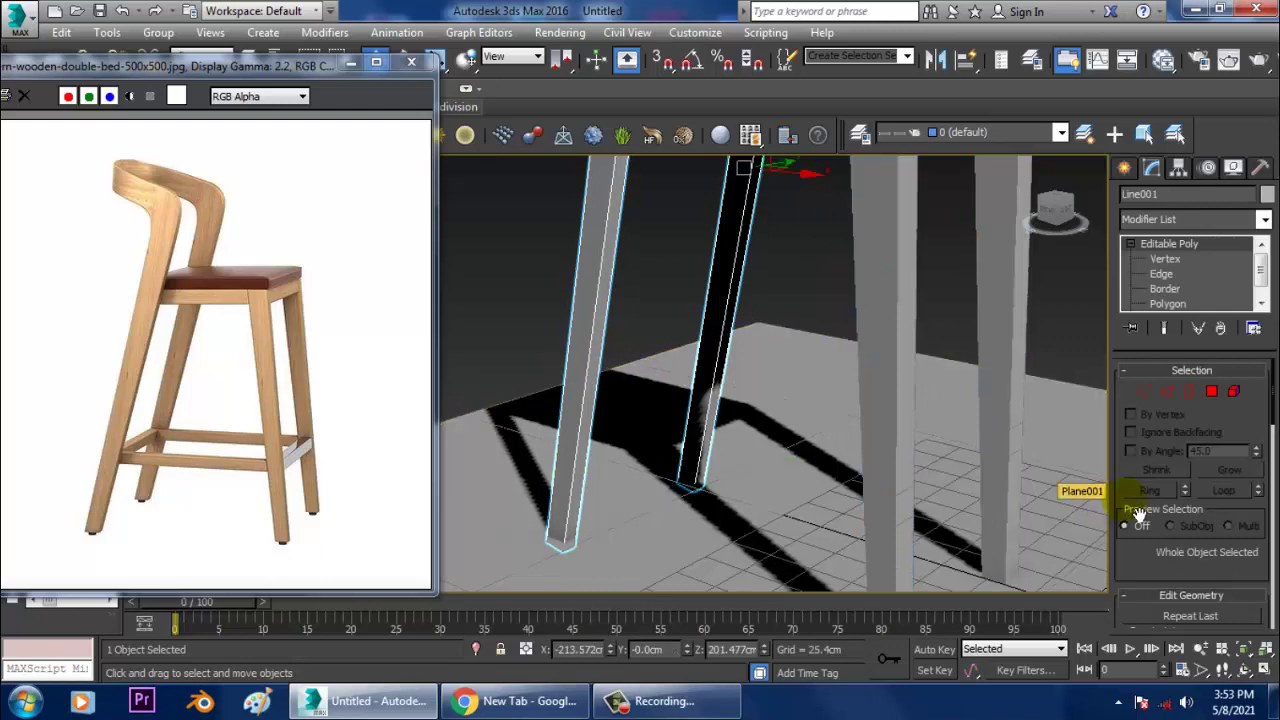
{"action": "left_click_drag", "start_coordinate": [1273, 445], "coordinate": [1230, 180]}
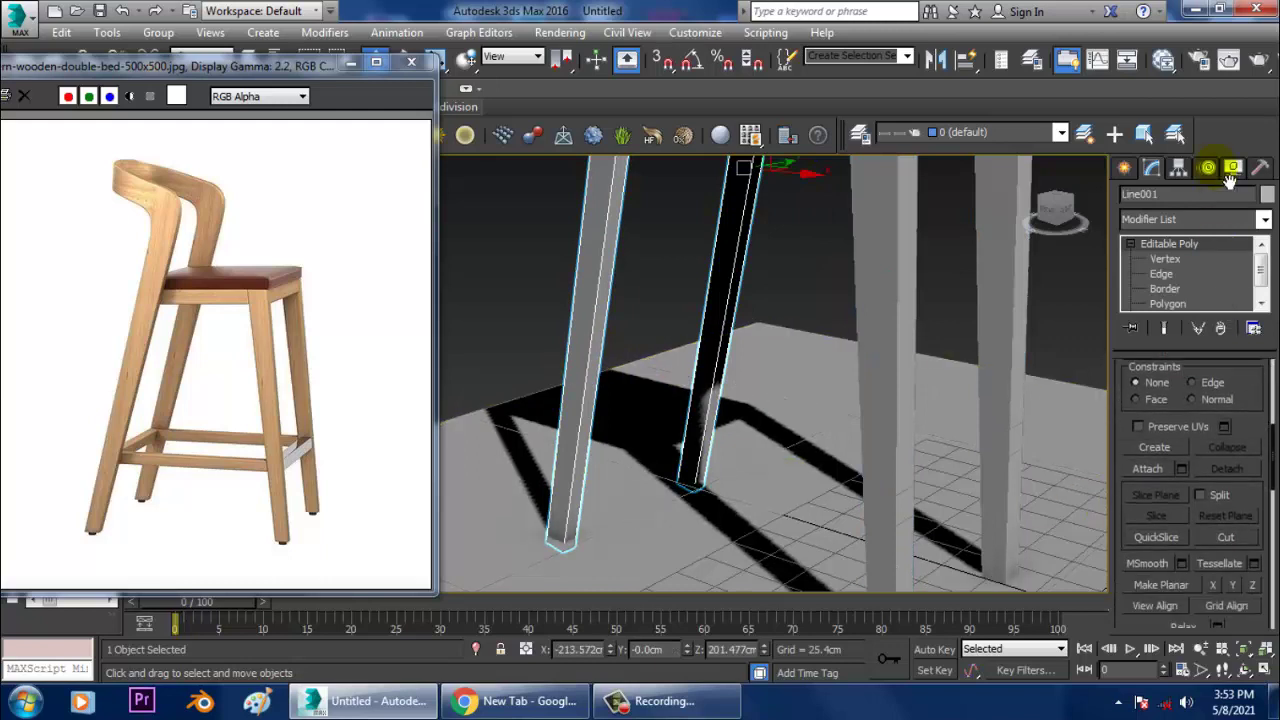
{"action": "left_click", "coordinate": [1149, 469]}
{"action": "left_click", "coordinate": [900, 431]}
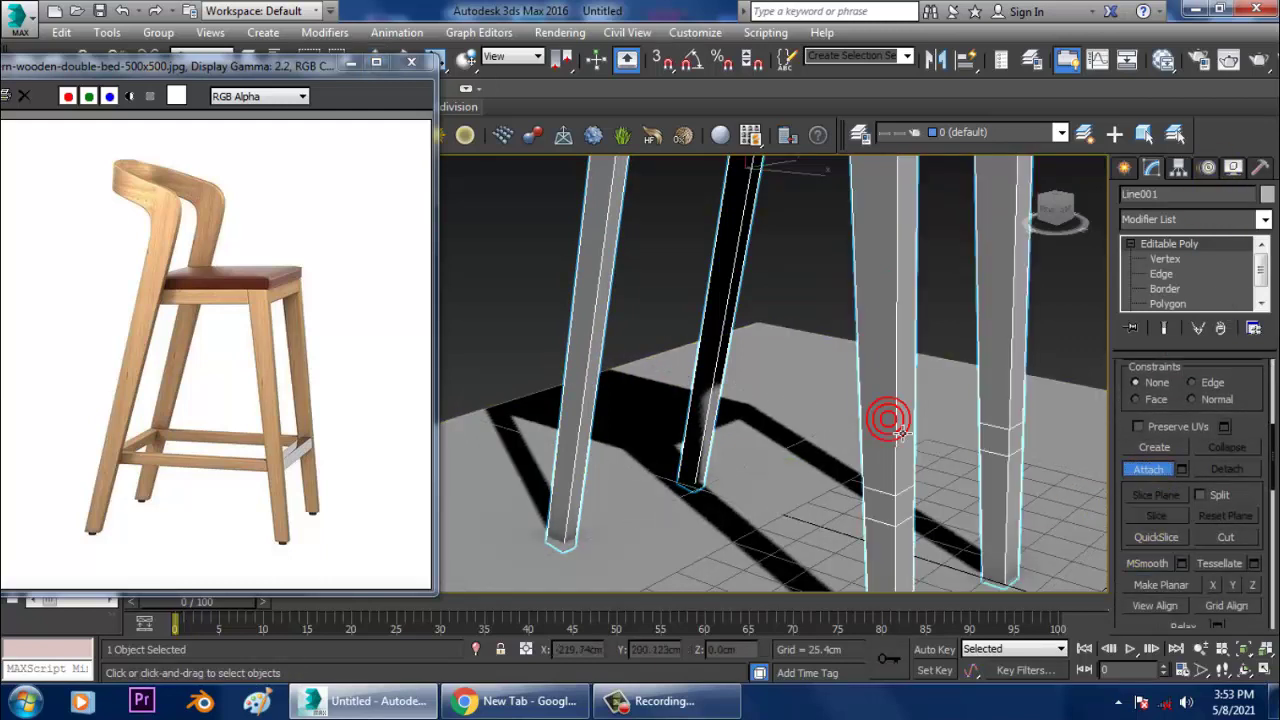
{"action": "scroll", "coordinate": [902, 432], "scroll_direction": "down", "scroll_amount": 6}
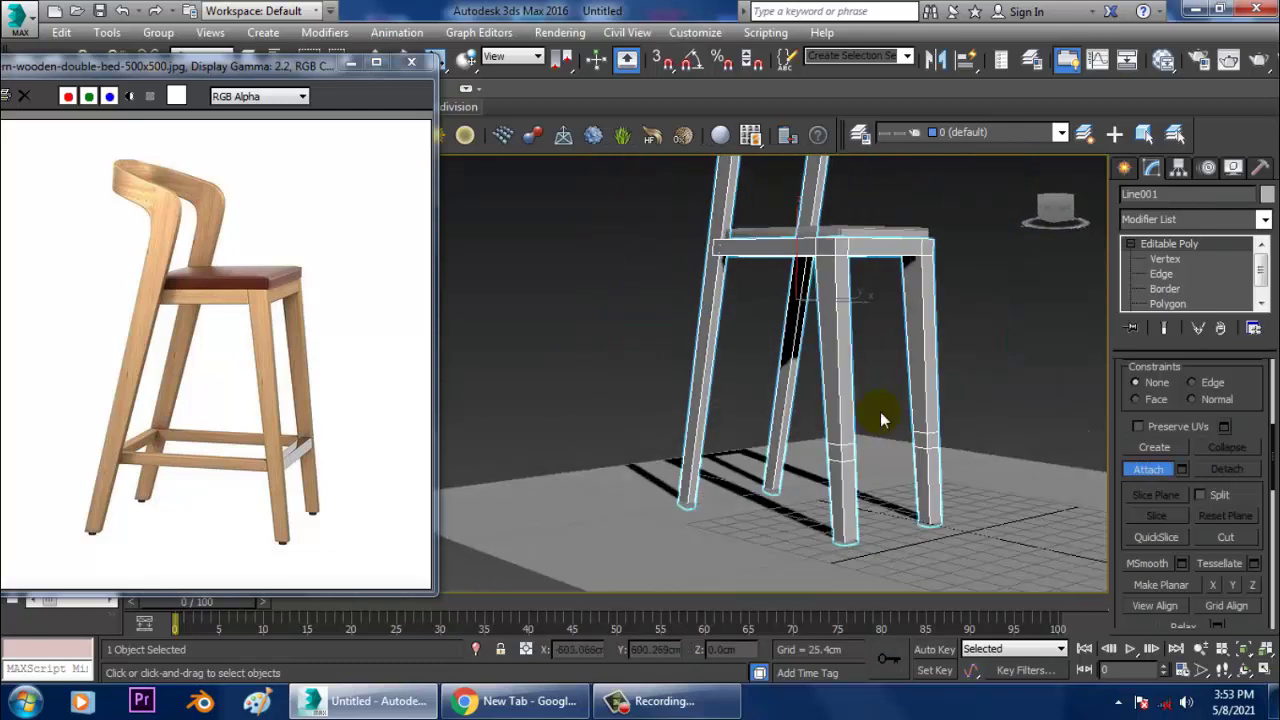
{"action": "right_click", "coordinate": [864, 415]}
Step: Select the long vertical edges of both back legs for adding edge loops
{"action": "left_click", "coordinate": [1161, 274]}
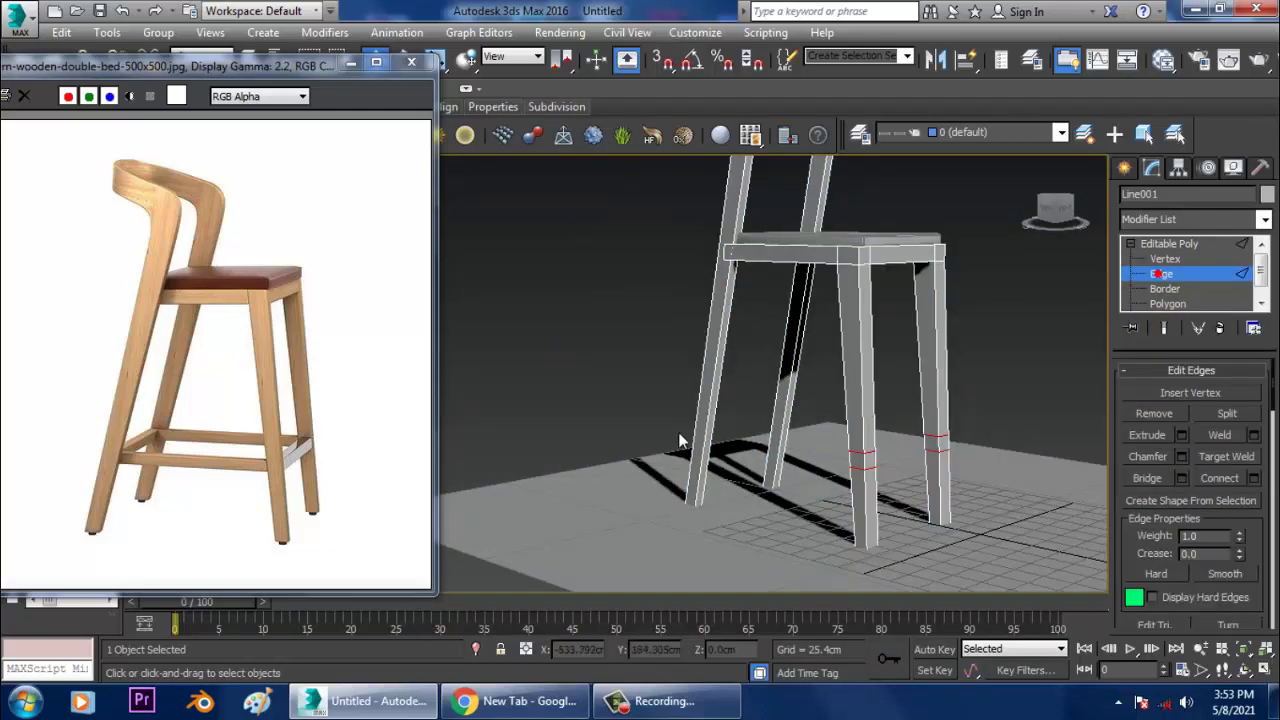
{"action": "left_click_drag", "start_coordinate": [791, 398], "coordinate": [793, 399]}
{"action": "middle_click_drag", "start_coordinate": [800, 440], "coordinate": [872, 470], "text": "alt"}
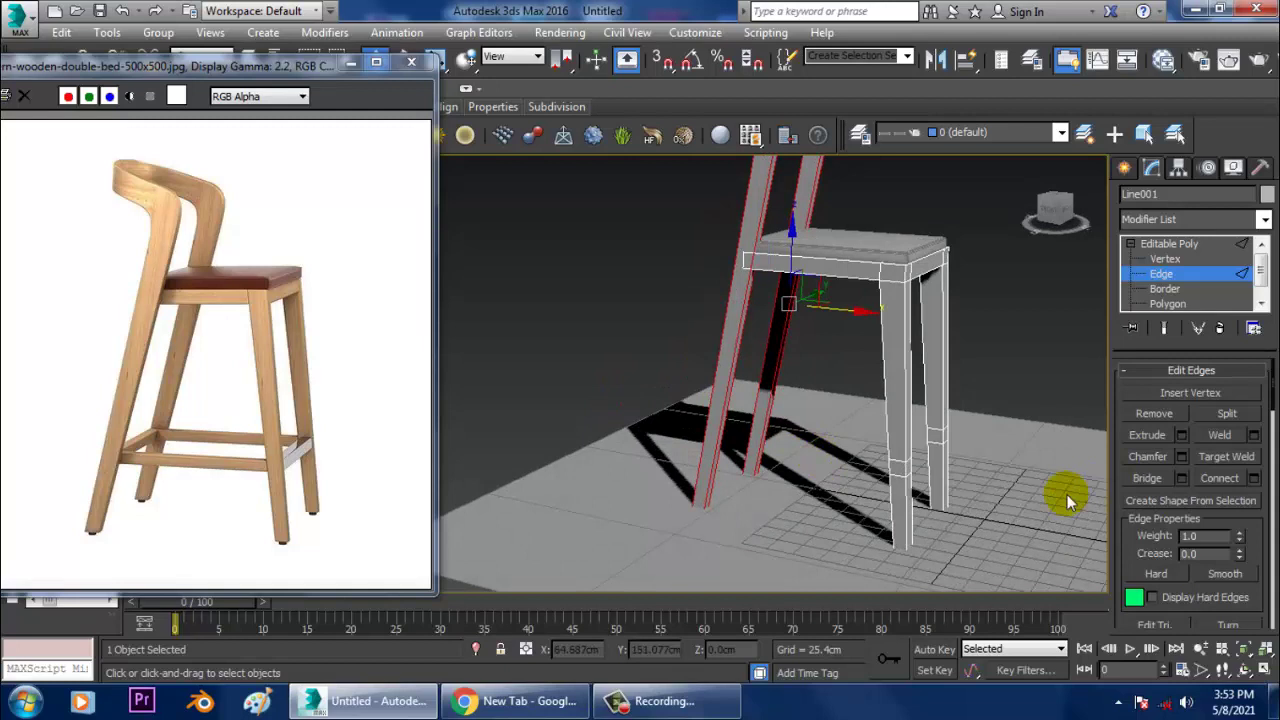
{"action": "left_click", "coordinate": [1254, 479]}
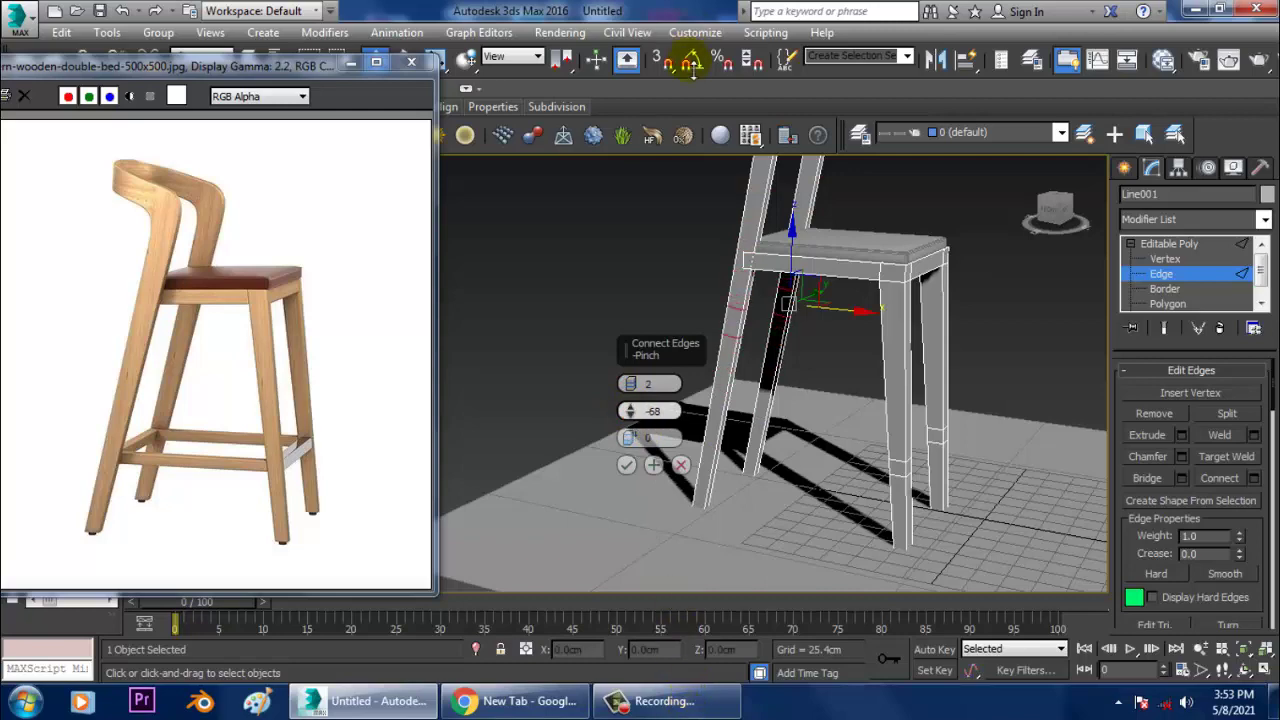
{"action": "key", "text": "alt+w"}
{"action": "middle_click", "coordinate": [934, 274]}
{"action": "key", "text": "alt+w"}
{"action": "key", "text": "alt+w"}
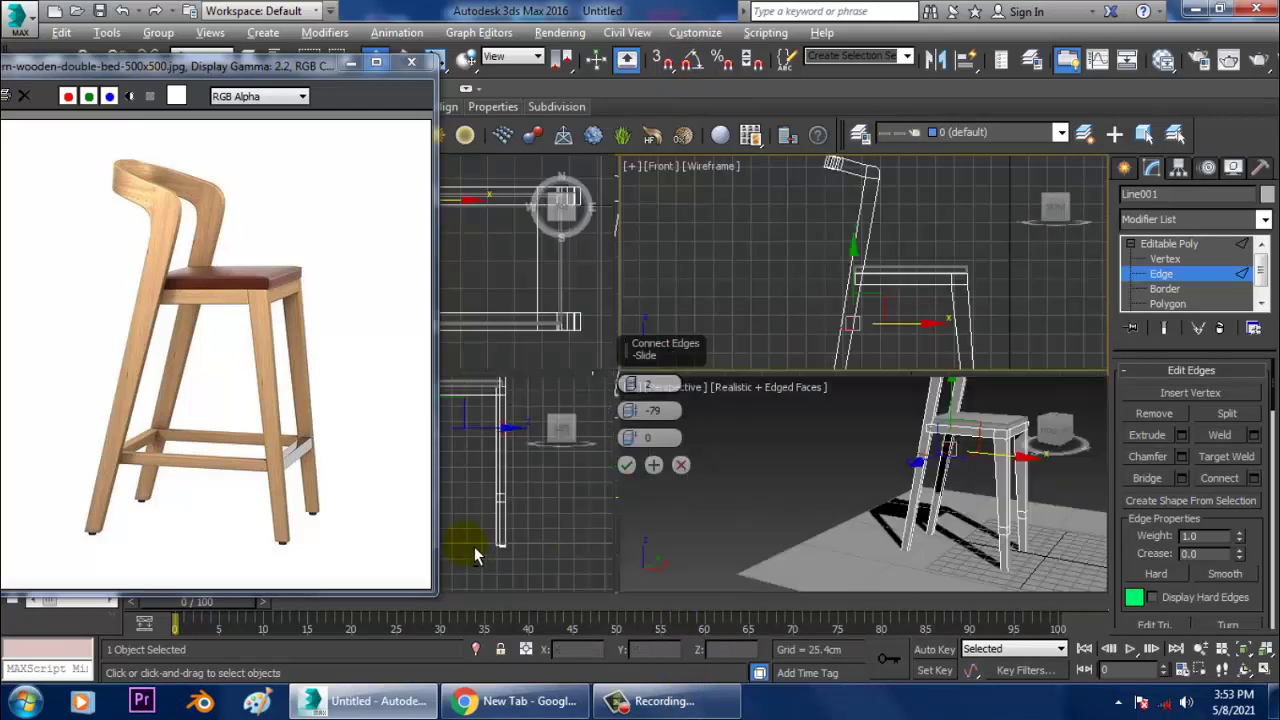
{"action": "middle_click", "coordinate": [512, 543]}
{"action": "key", "text": "alt+w"}
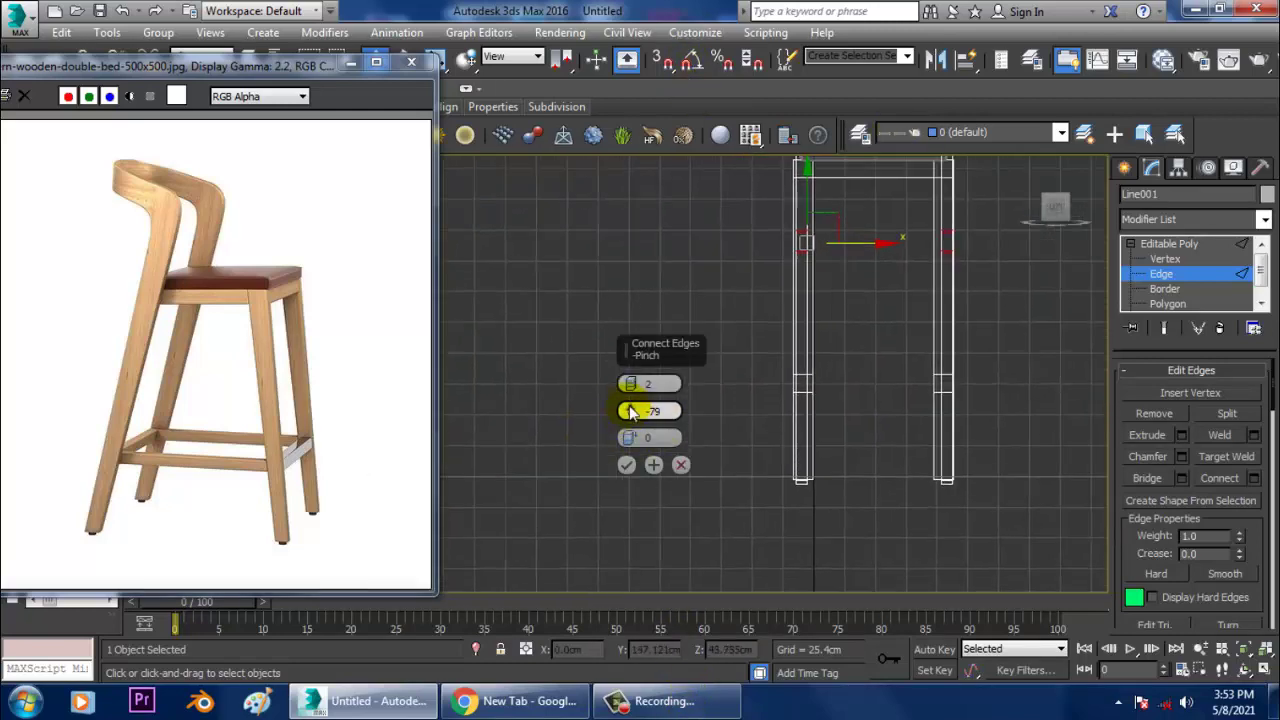
{"action": "left_click_drag", "start_coordinate": [653, 438], "coordinate": [636, 452]}
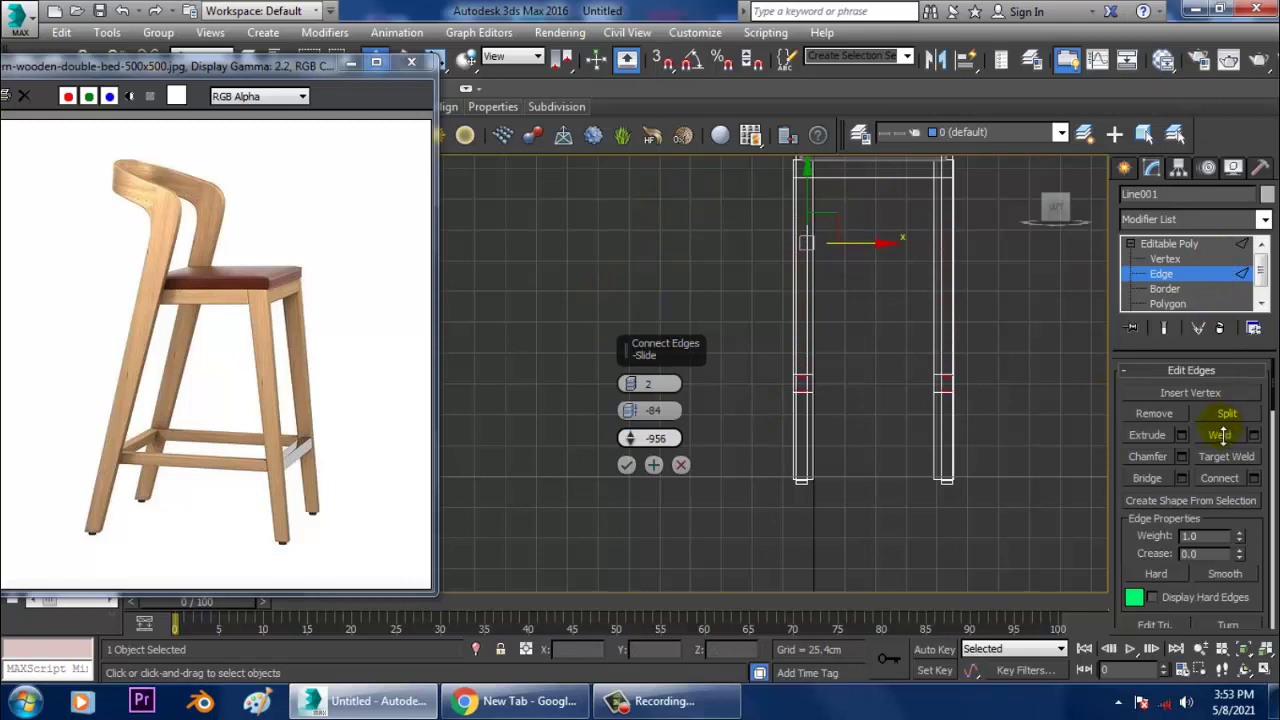
{"action": "scroll", "coordinate": [905, 450], "scroll_direction": "up", "scroll_amount": 4}
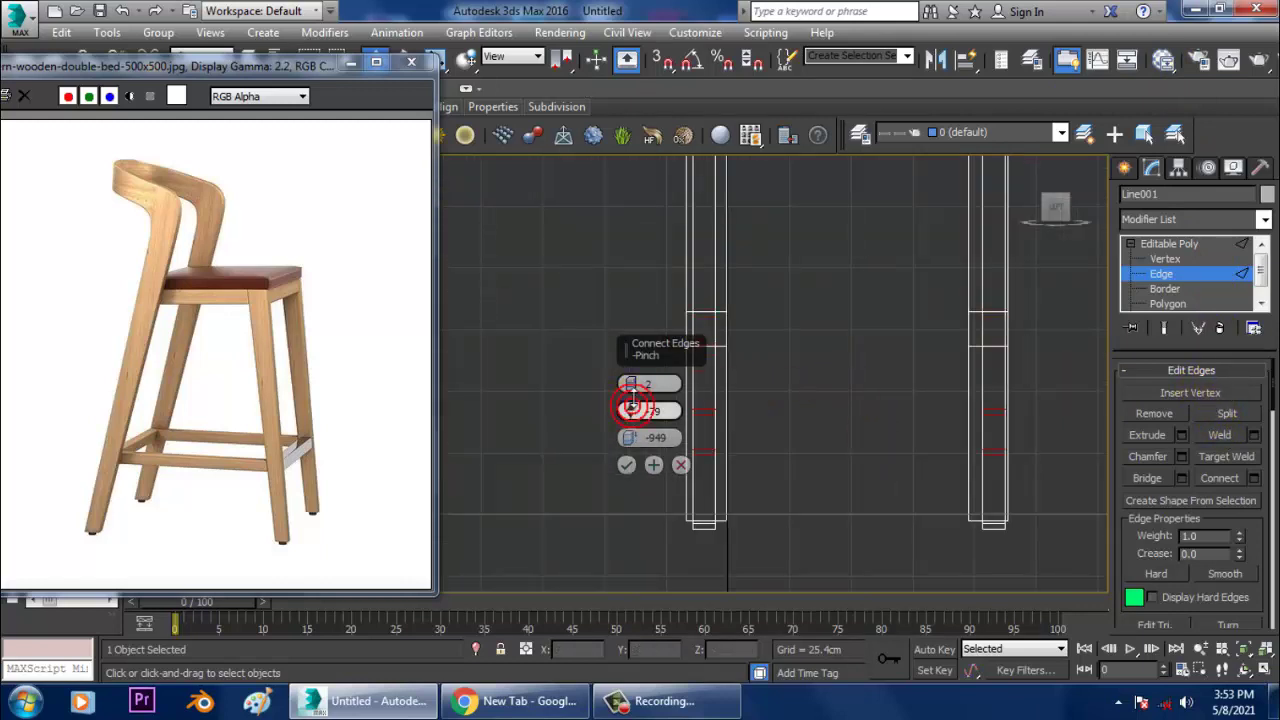
{"action": "left_click", "coordinate": [680, 467]}
Step: Connect the back legs' selected edges with 2 segments, pinch -79 and slide about -710, level with the front-leg loops
{"action": "key", "text": "alt+w"}
{"action": "middle_click", "coordinate": [942, 479]}
{"action": "key", "text": "alt+w"}
{"action": "middle_click_drag", "start_coordinate": [867, 380], "coordinate": [755, 412]}
{"action": "left_click", "coordinate": [1254, 478]}
{"action": "key", "text": "F3"}
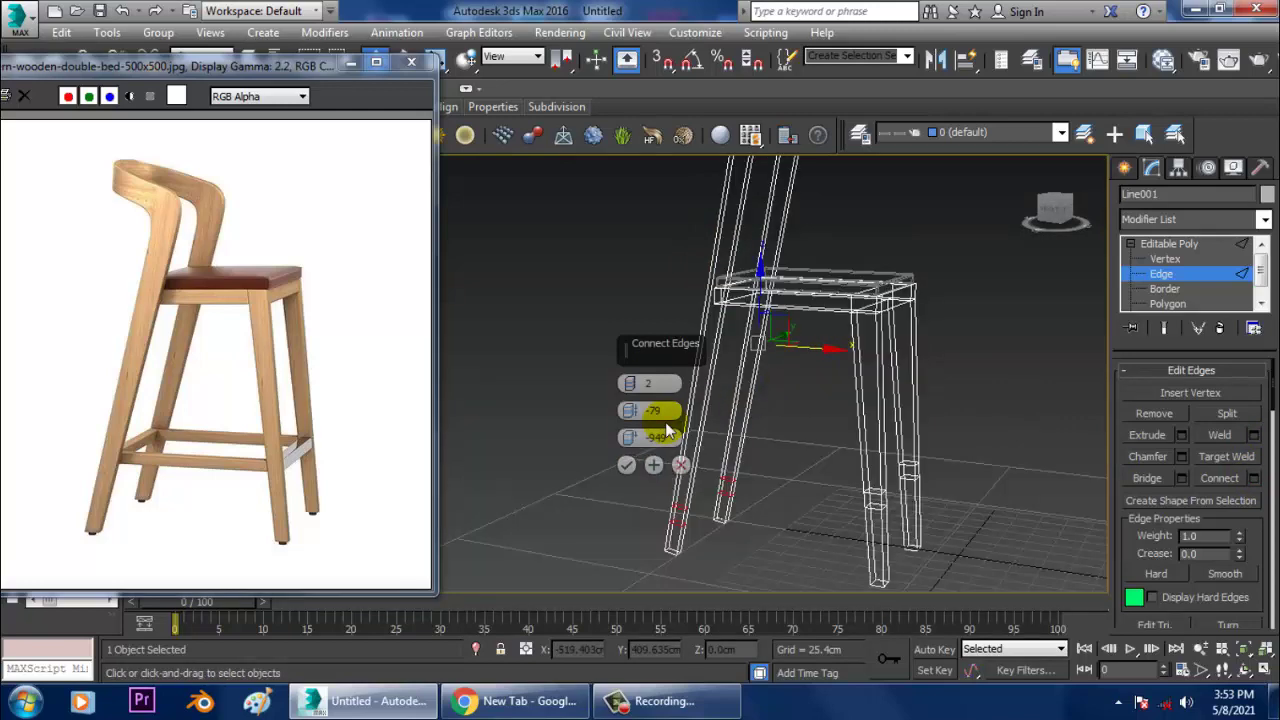
{"action": "key", "text": "F3"}
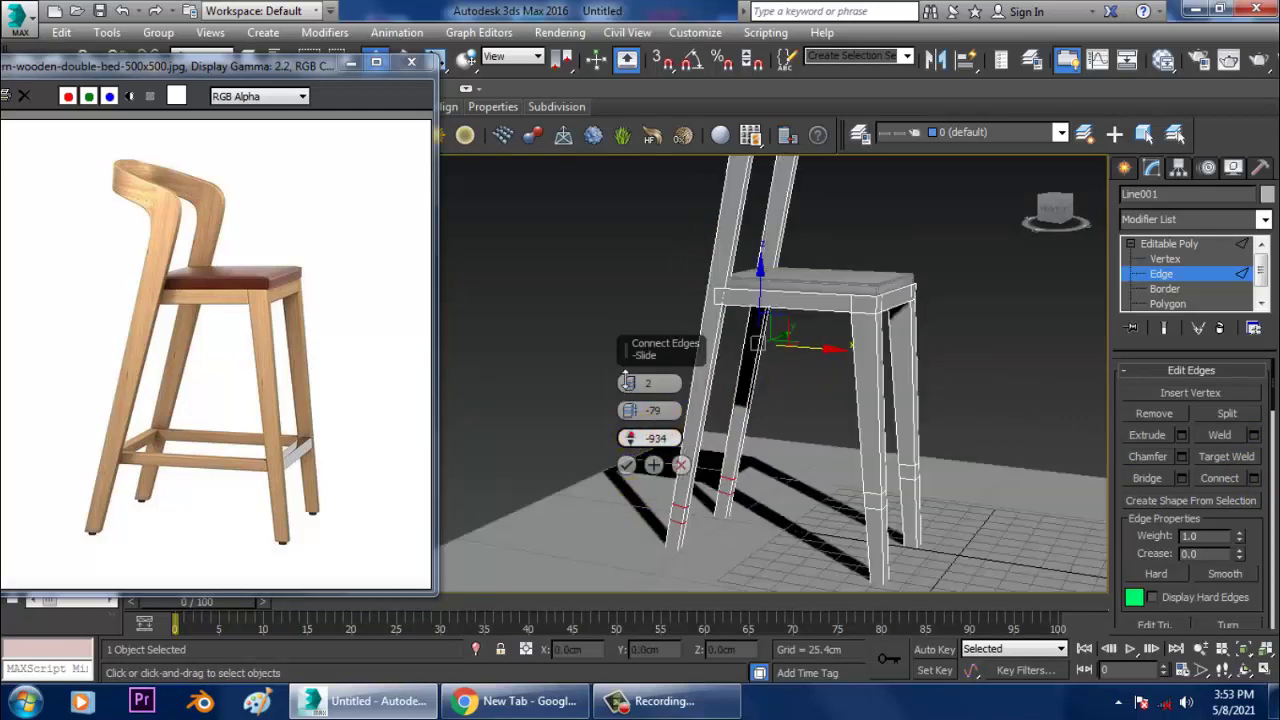
{"action": "key", "text": "alt+w"}
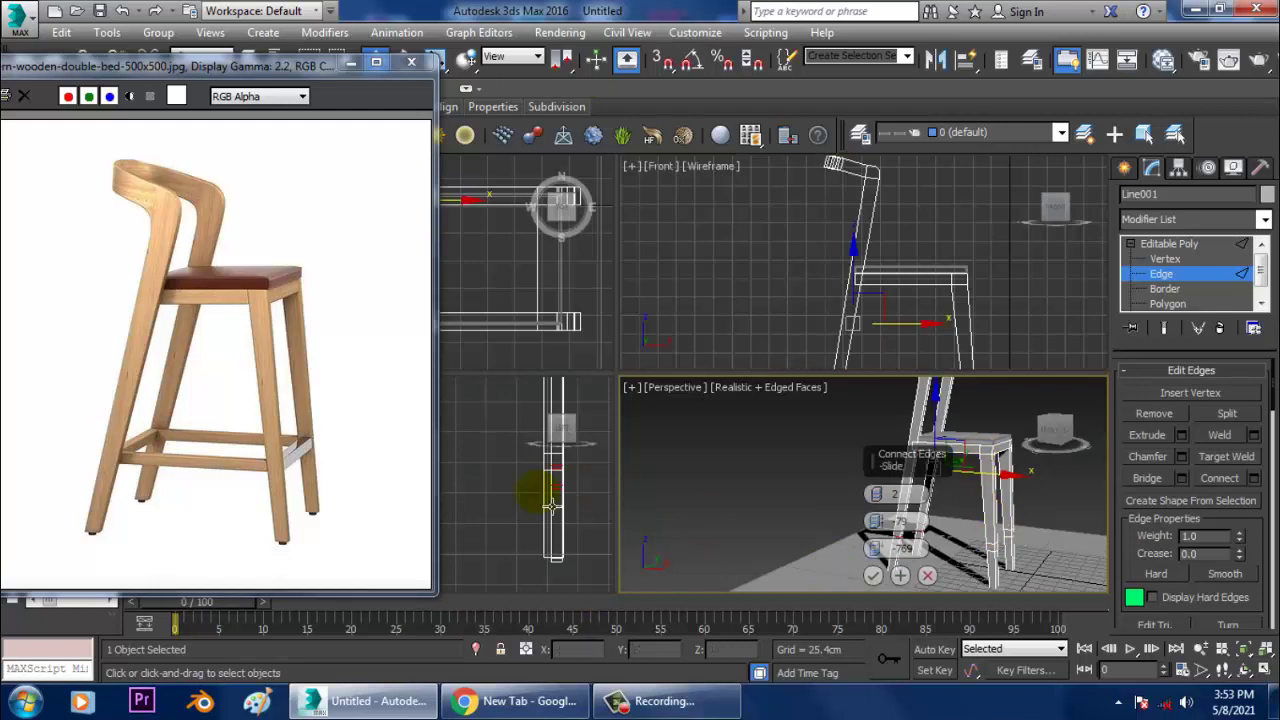
{"action": "key", "text": "alt+w"}
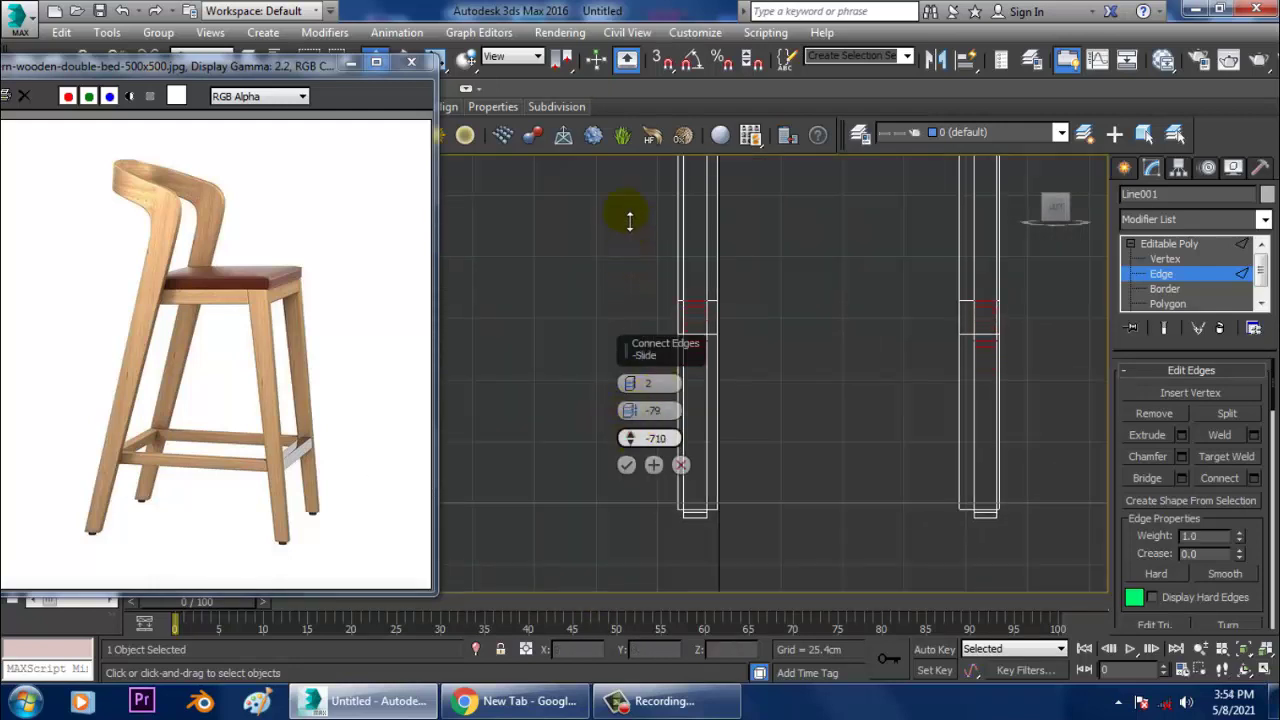
{"action": "left_click", "coordinate": [625, 466]}
Step: Bridge the facing polygons between the loops of one back leg and its front leg to form a side stretcher
{"action": "key", "text": "alt+w"}
{"action": "key", "text": "alt+w"}
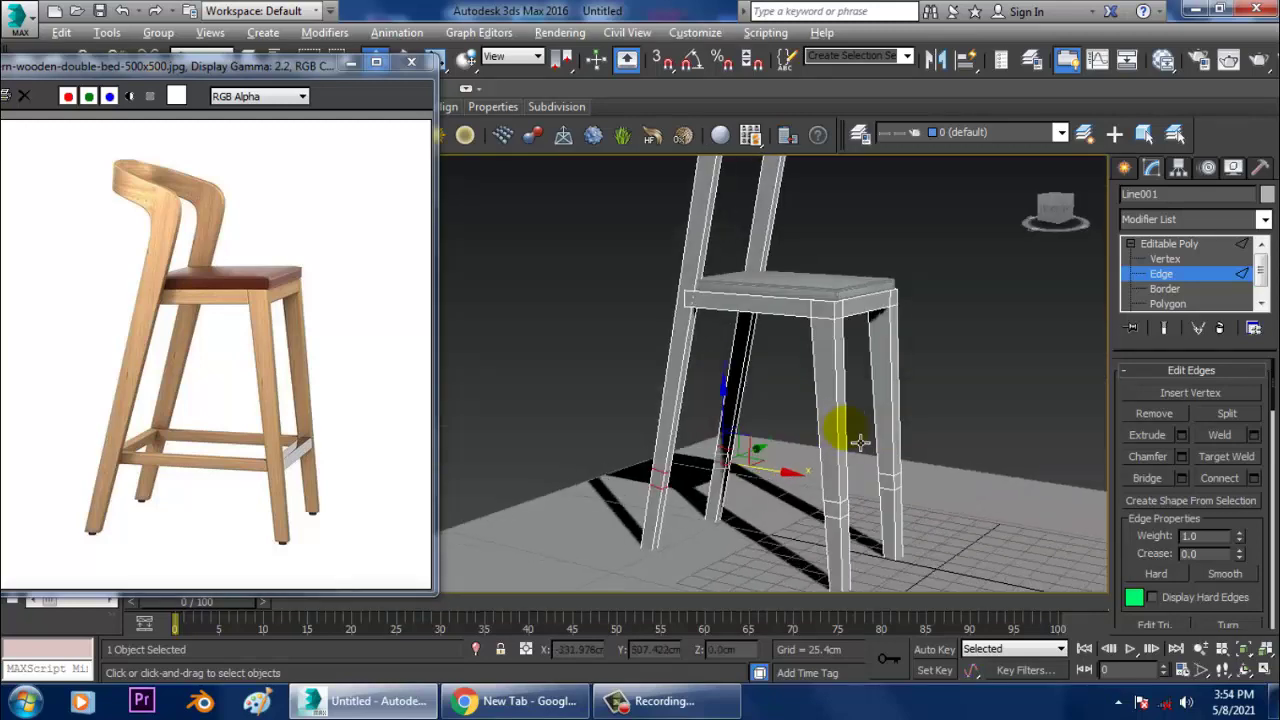
{"action": "scroll", "coordinate": [841, 447], "scroll_direction": "up", "scroll_amount": 5}
{"action": "key", "text": "4"}
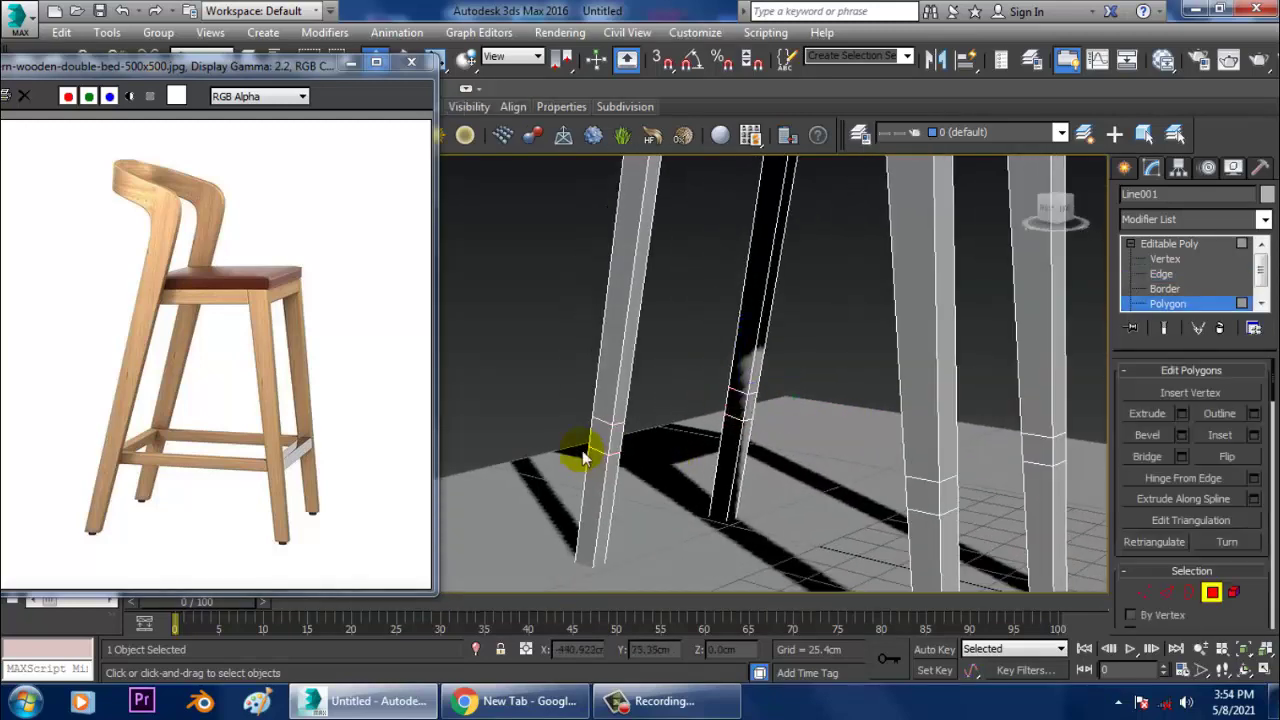
{"action": "left_click", "coordinate": [632, 457]}
{"action": "middle_click_drag", "start_coordinate": [632, 457], "coordinate": [905, 430], "text": "alt"}
{"action": "left_click", "coordinate": [918, 426]}
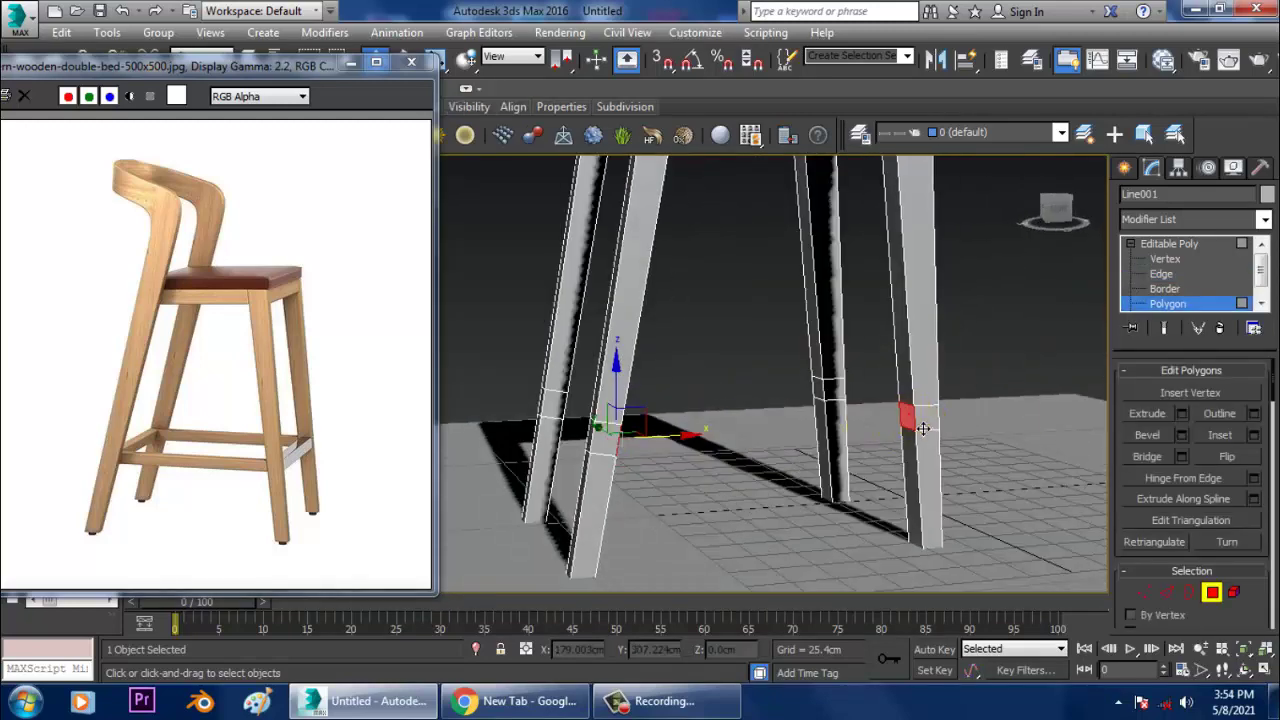
{"action": "left_click", "coordinate": [1147, 456]}
Step: Bridge the facing loop polygons between the two front legs and between the legs on the opposite side to form stretchers
{"action": "middle_click_drag", "start_coordinate": [630, 425], "coordinate": [880, 458], "text": "alt"}
{"action": "left_click", "coordinate": [866, 453]}
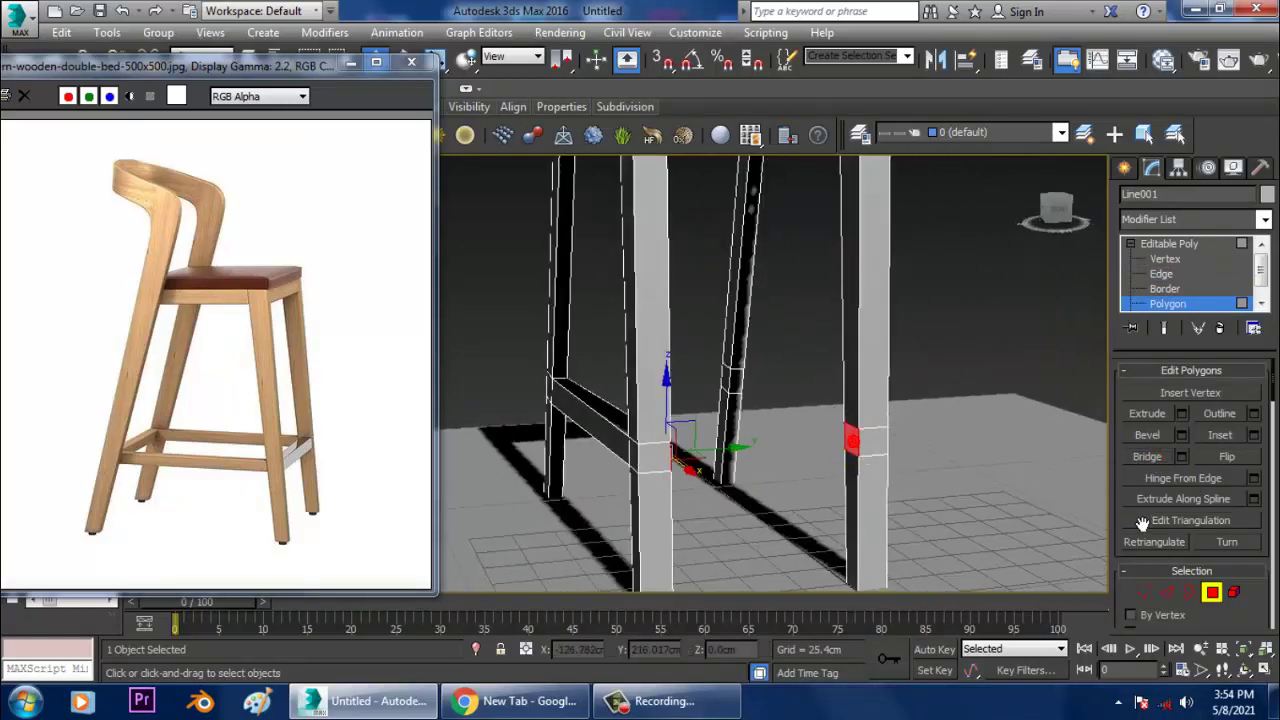
{"action": "left_click", "coordinate": [1149, 462]}
{"action": "middle_click_drag", "start_coordinate": [965, 420], "coordinate": [730, 457], "text": "alt"}
{"action": "middle_click_drag", "start_coordinate": [660, 492], "coordinate": [810, 472], "text": "alt"}
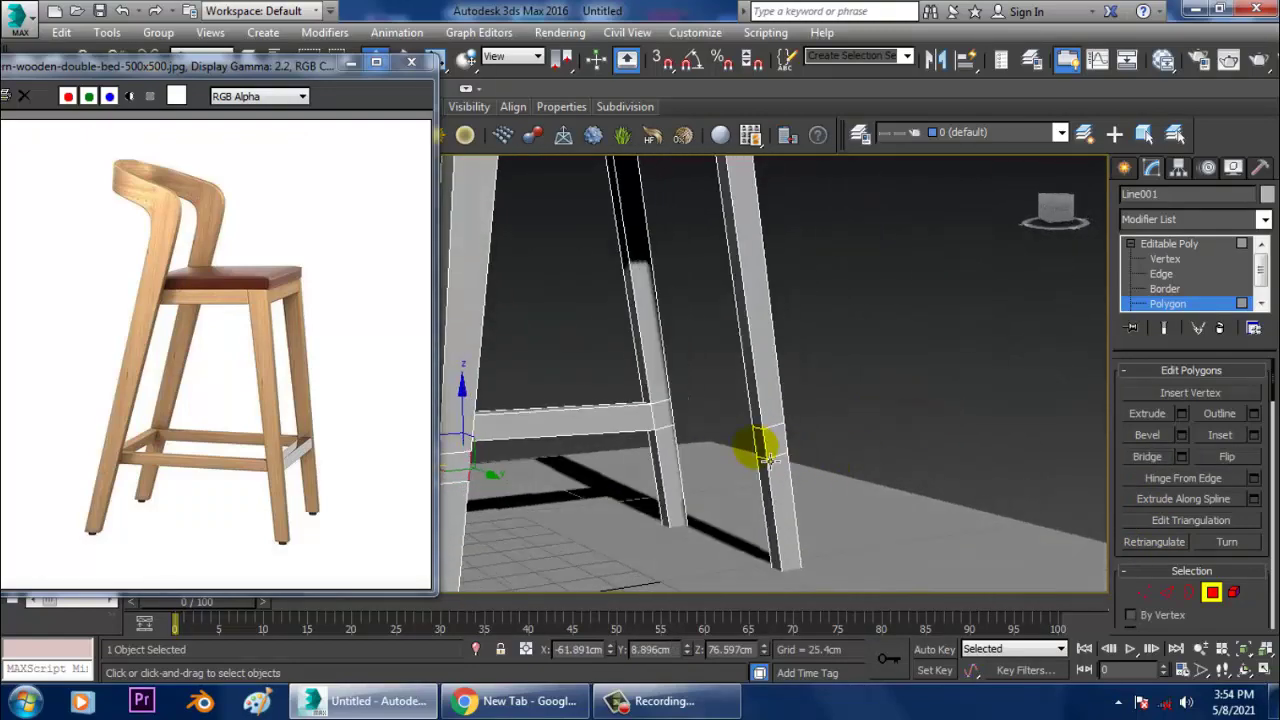
{"action": "left_click", "coordinate": [765, 453]}
{"action": "left_click", "coordinate": [1145, 458]}
Step: Bridge the facing loop polygons of the two back legs into a rear stretcher and leave polygon editing
{"action": "middle_click_drag", "start_coordinate": [960, 440], "coordinate": [614, 520], "text": "alt"}
{"action": "middle_click_drag", "start_coordinate": [474, 500], "coordinate": [631, 450], "text": "alt"}
{"action": "left_click", "coordinate": [545, 400]}
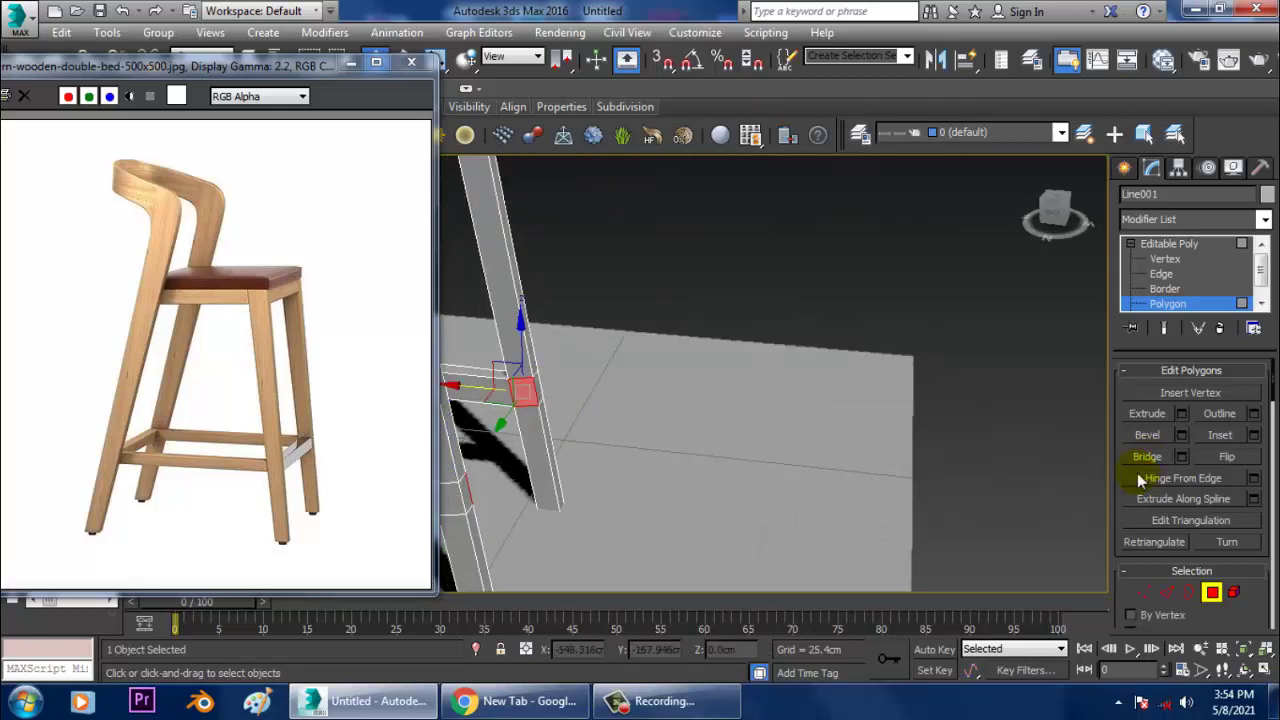
{"action": "left_click", "coordinate": [1145, 456]}
{"action": "scroll", "coordinate": [939, 375], "scroll_direction": "down", "scroll_amount": 5}
{"action": "middle_click_drag", "start_coordinate": [939, 375], "coordinate": [1040, 508], "text": "alt"}
{"action": "left_click", "coordinate": [1180, 244]}
Step: Group the chair frame and cushion under the default group name, leaving the ground plane out
{"action": "left_click_drag", "start_coordinate": [1041, 501], "coordinate": [1045, 510]}
{"action": "left_click_drag", "start_coordinate": [988, 356], "coordinate": [1157, 622], "text": "alt"}
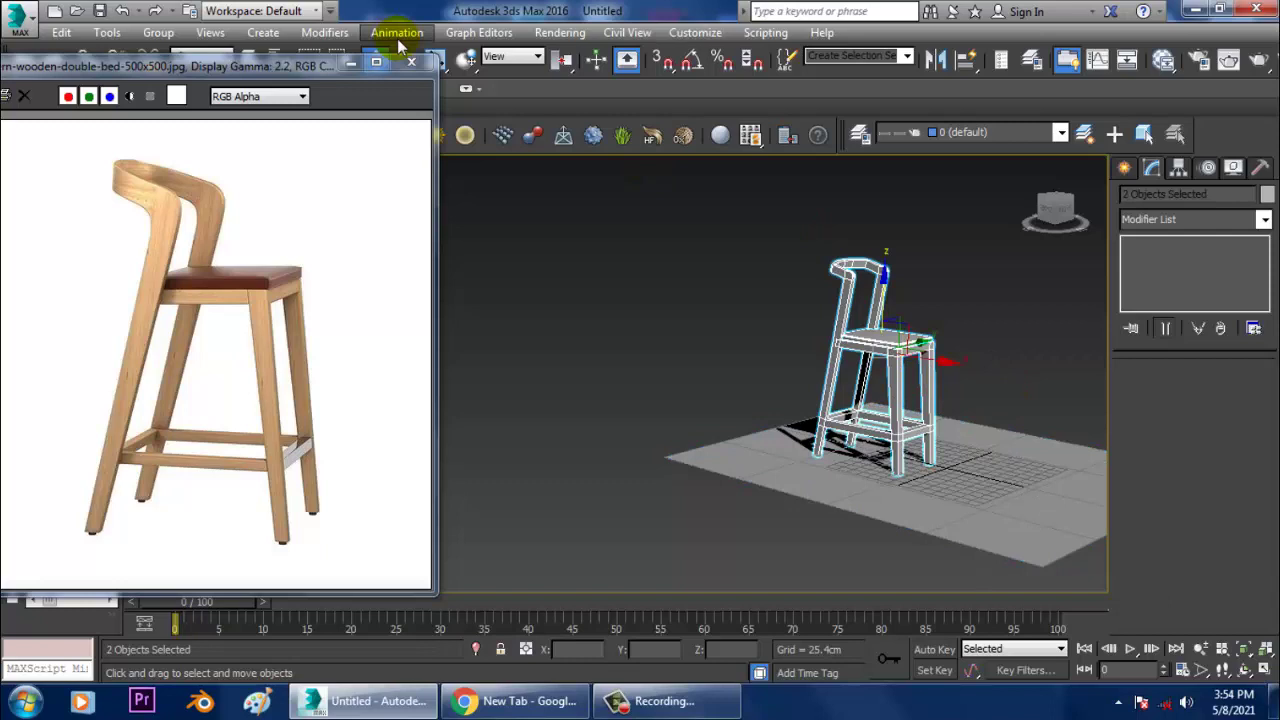
{"action": "left_click", "coordinate": [170, 38]}
{"action": "left_click", "coordinate": [177, 50]}
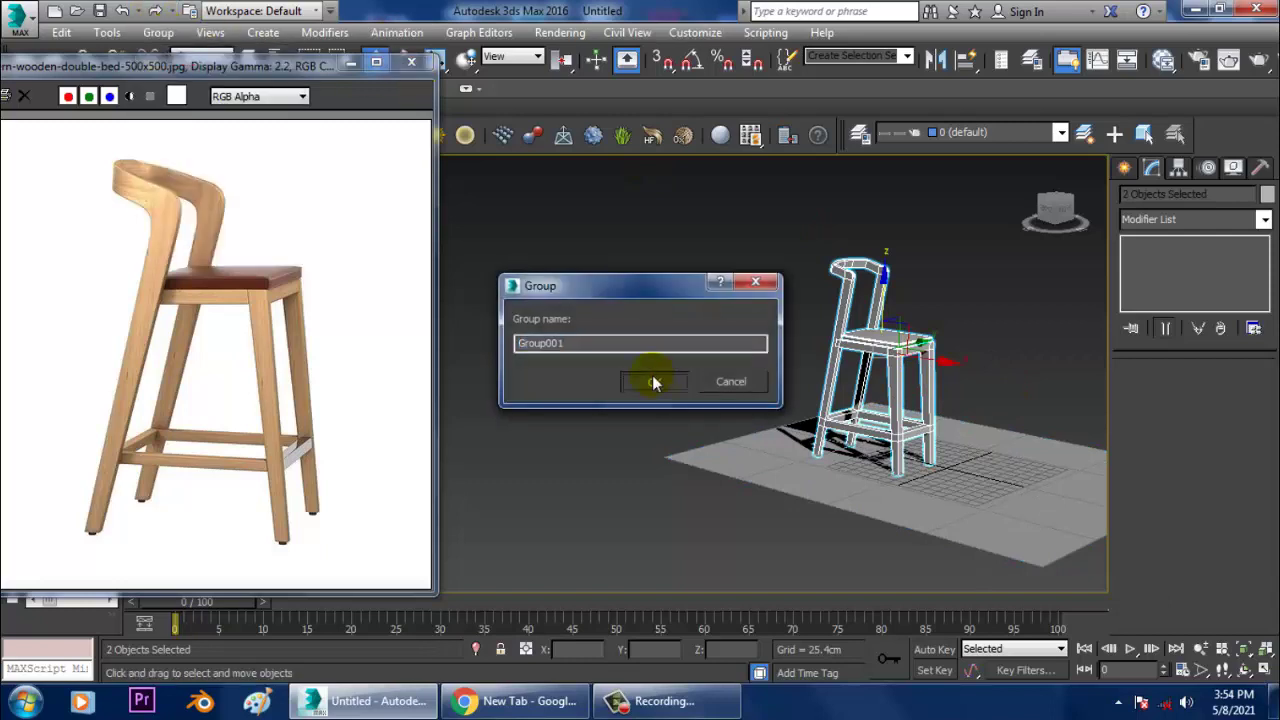
{"action": "left_click", "coordinate": [651, 372]}
Step: Scale the chair group along Y to about 116.9 percent to widen it
{"action": "middle_click_drag", "start_coordinate": [651, 372], "coordinate": [651, 375], "text": "alt"}
{"action": "key", "text": "r"}
{"action": "left_click_drag", "start_coordinate": [808, 362], "coordinate": [799, 361]}
{"action": "middle_click_drag", "start_coordinate": [846, 350], "coordinate": [914, 337], "text": "alt"}
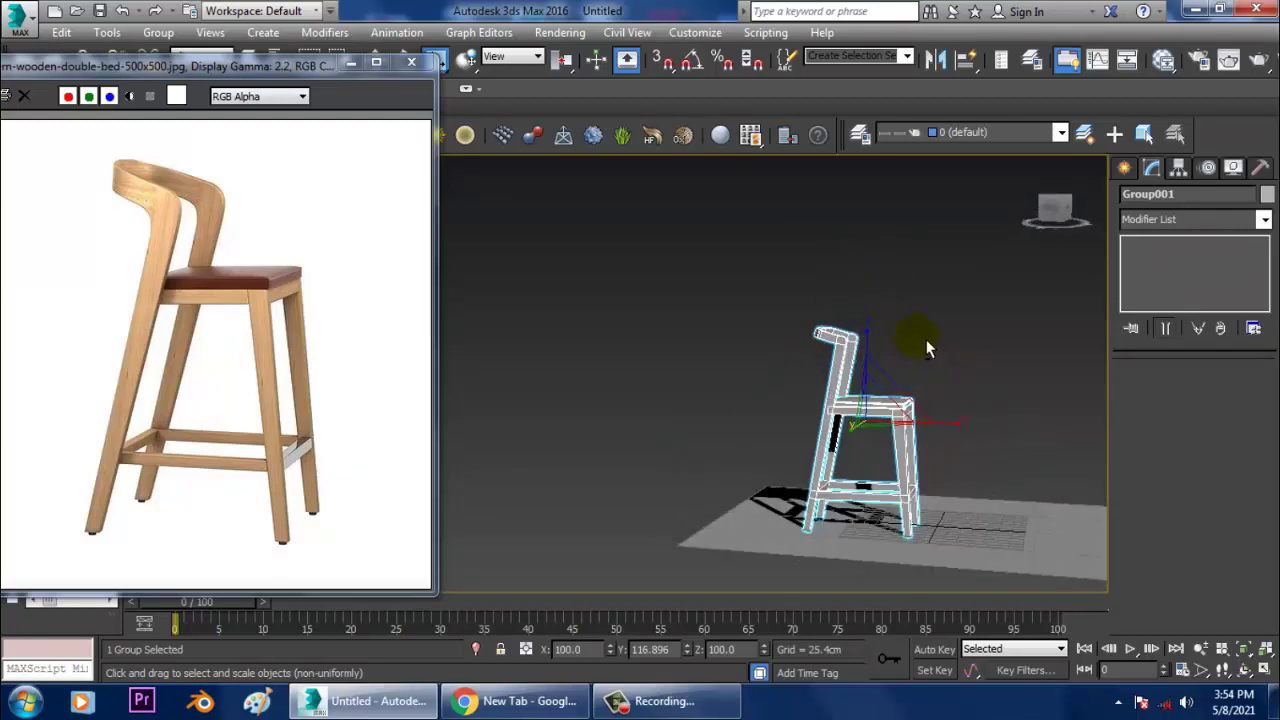
Step: Ungroup the chair and clear the selection
{"action": "scroll", "coordinate": [906, 337], "scroll_direction": "up", "scroll_amount": 6}
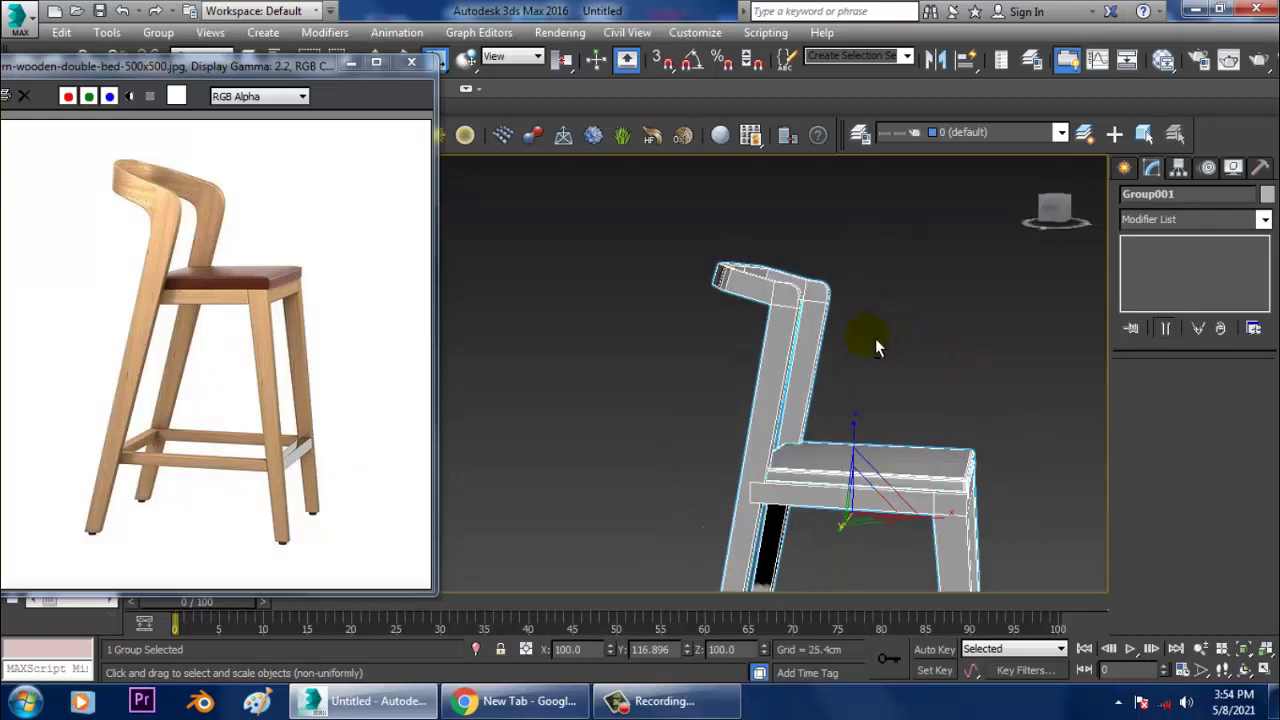
{"action": "scroll", "coordinate": [803, 350], "scroll_direction": "up", "scroll_amount": 4}
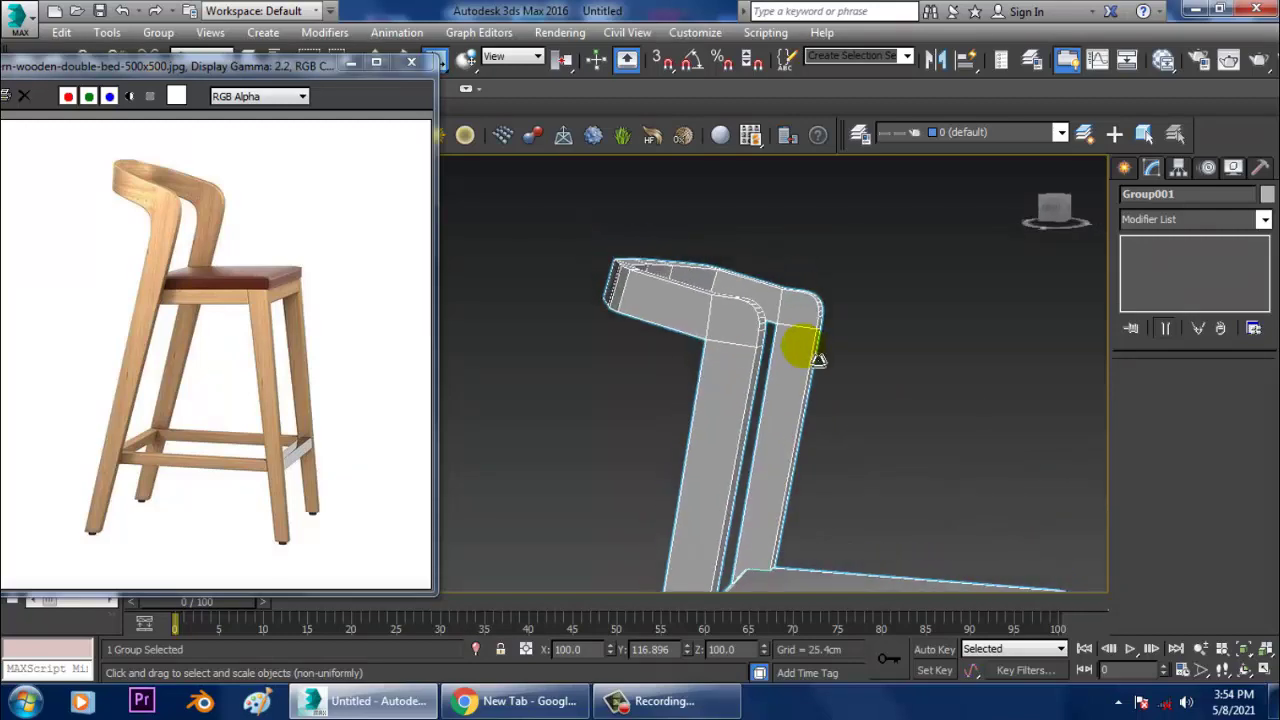
{"action": "left_click", "coordinate": [158, 32]}
{"action": "left_click", "coordinate": [180, 72]}
{"action": "left_click", "coordinate": [728, 245]}
Step: Select the chair frame's upper inner vertices at the arm bend in the front view and raise them about 0.784 cm
{"action": "key", "text": "alt+w"}
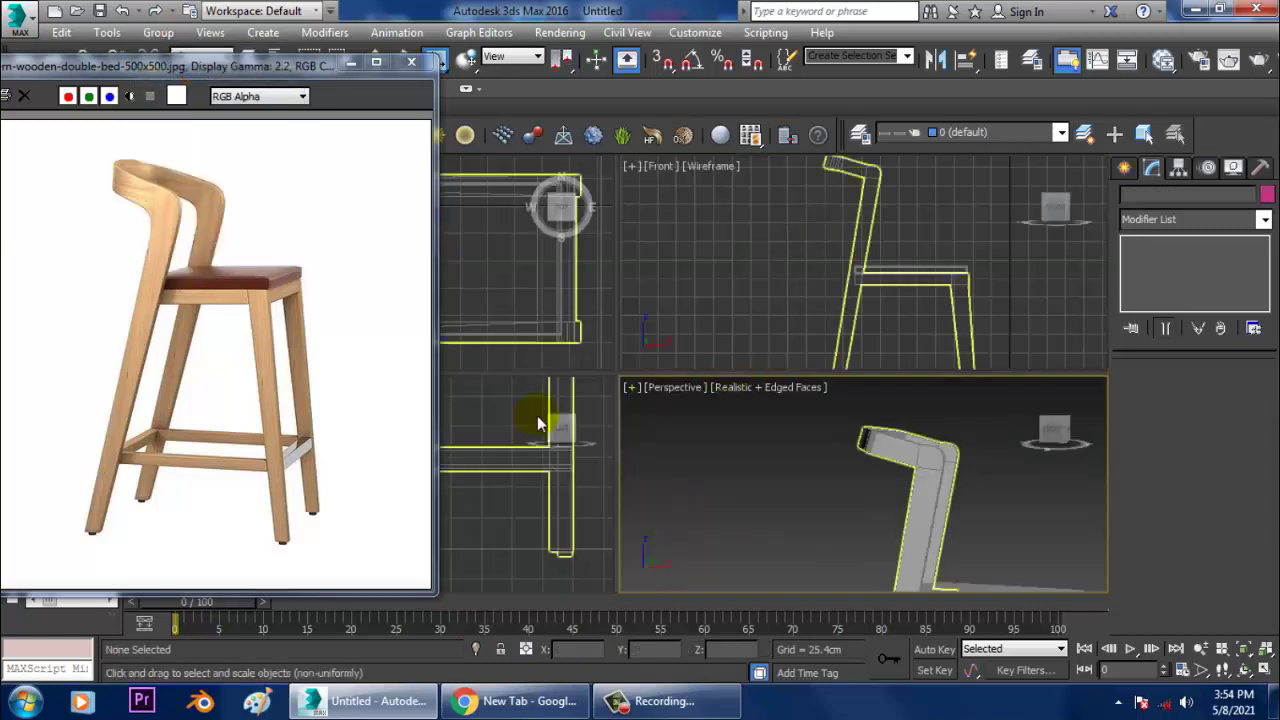
{"action": "left_click", "coordinate": [818, 244]}
{"action": "key", "text": "alt+w"}
{"action": "middle_click_drag", "start_coordinate": [820, 244], "coordinate": [862, 319]}
{"action": "left_click", "coordinate": [640, 298]}
{"action": "key", "text": "1"}
{"action": "middle_click_drag", "start_coordinate": [643, 302], "coordinate": [710, 374]}
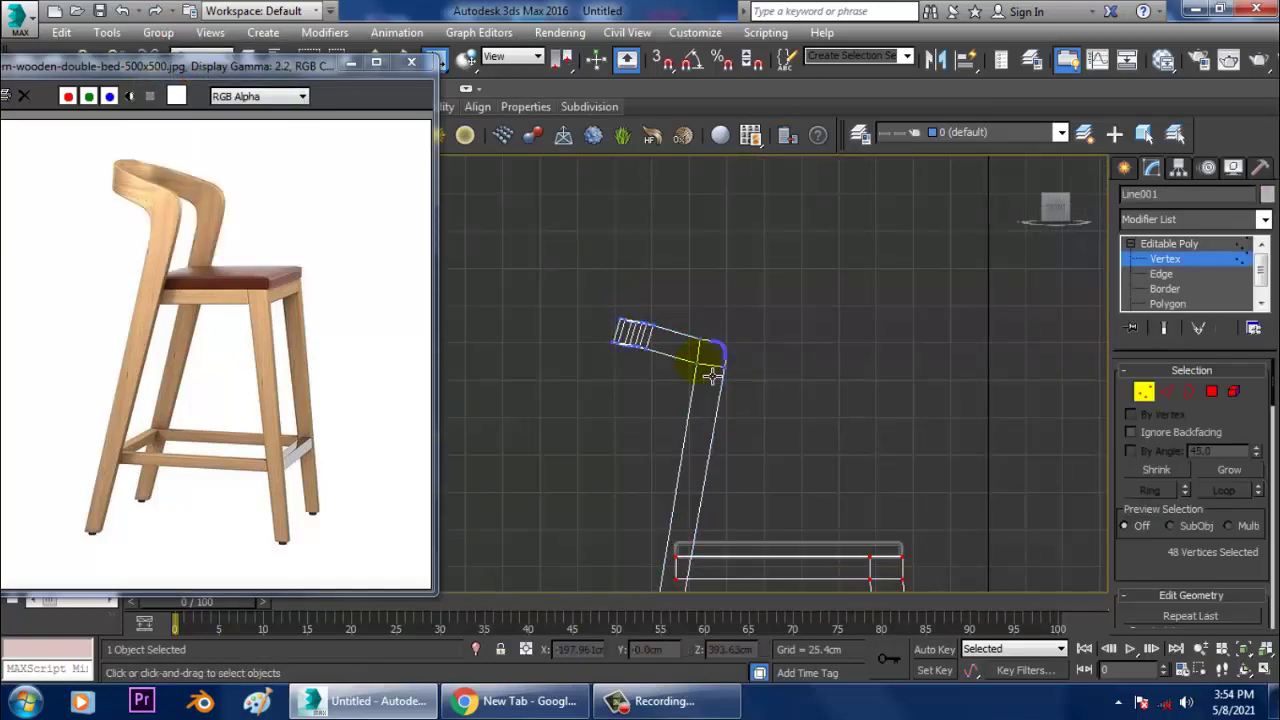
{"action": "scroll", "coordinate": [715, 360], "scroll_direction": "up", "scroll_amount": 6}
{"action": "left_click_drag", "start_coordinate": [674, 277], "coordinate": [749, 366]}
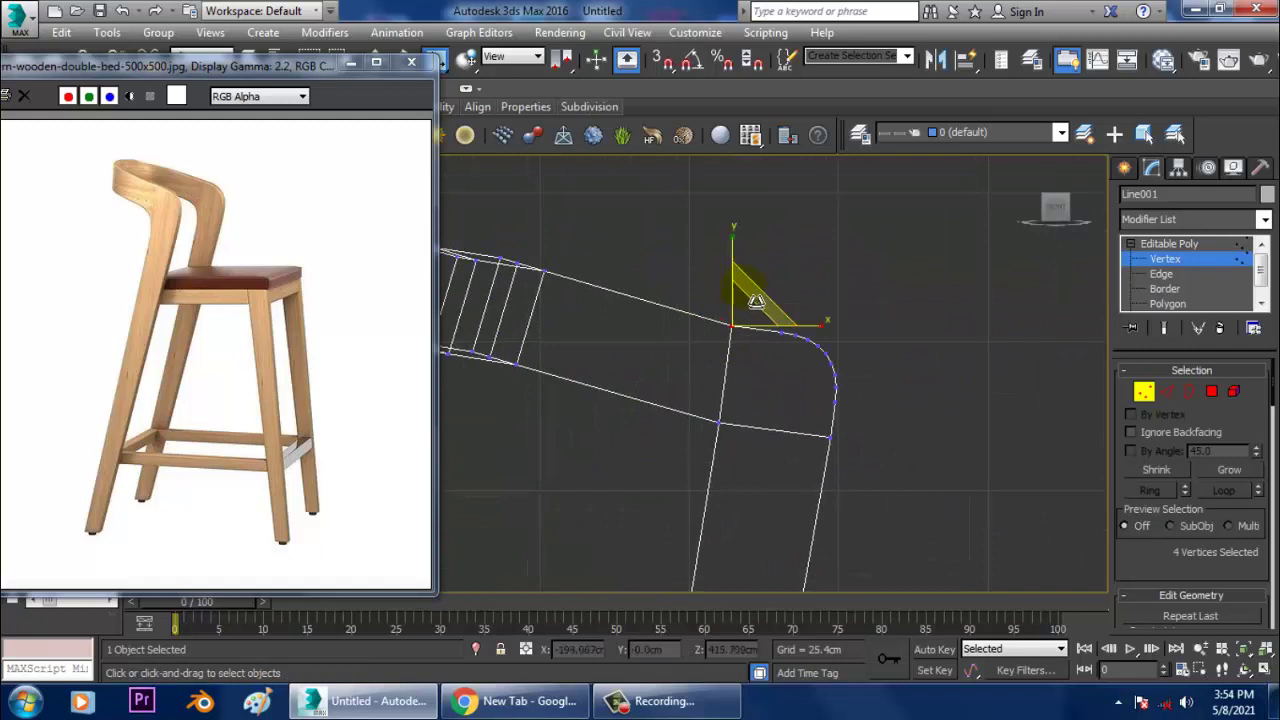
{"action": "left_click_drag", "start_coordinate": [756, 301], "coordinate": [747, 270]}
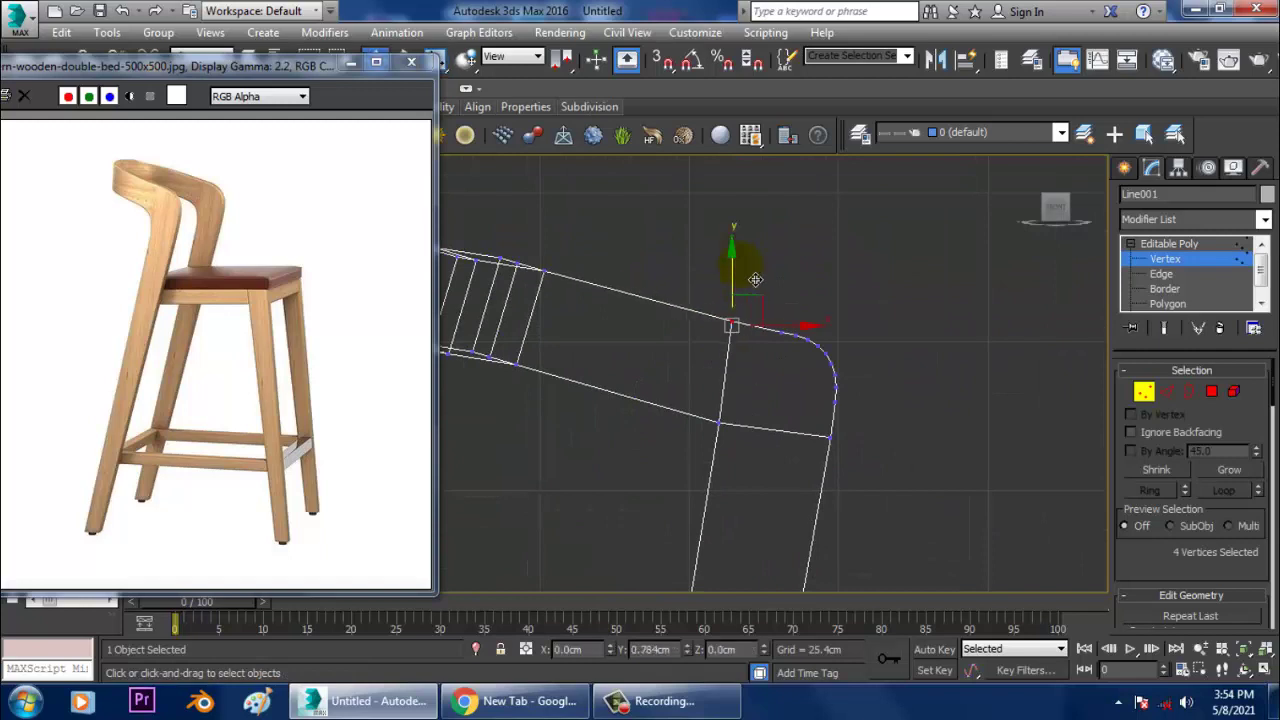
Step: Move the lower inner vertices at the arm bend slightly up, in line with the arm's lower edge
{"action": "middle_click_drag", "start_coordinate": [750, 335], "coordinate": [896, 263]}
{"action": "left_click_drag", "start_coordinate": [877, 319], "coordinate": [890, 305]}
{"action": "scroll", "coordinate": [885, 303], "scroll_direction": "down", "scroll_amount": 2}
{"action": "middle_click_drag", "start_coordinate": [880, 318], "coordinate": [902, 319]}
{"action": "middle_click_drag", "start_coordinate": [775, 318], "coordinate": [791, 359]}
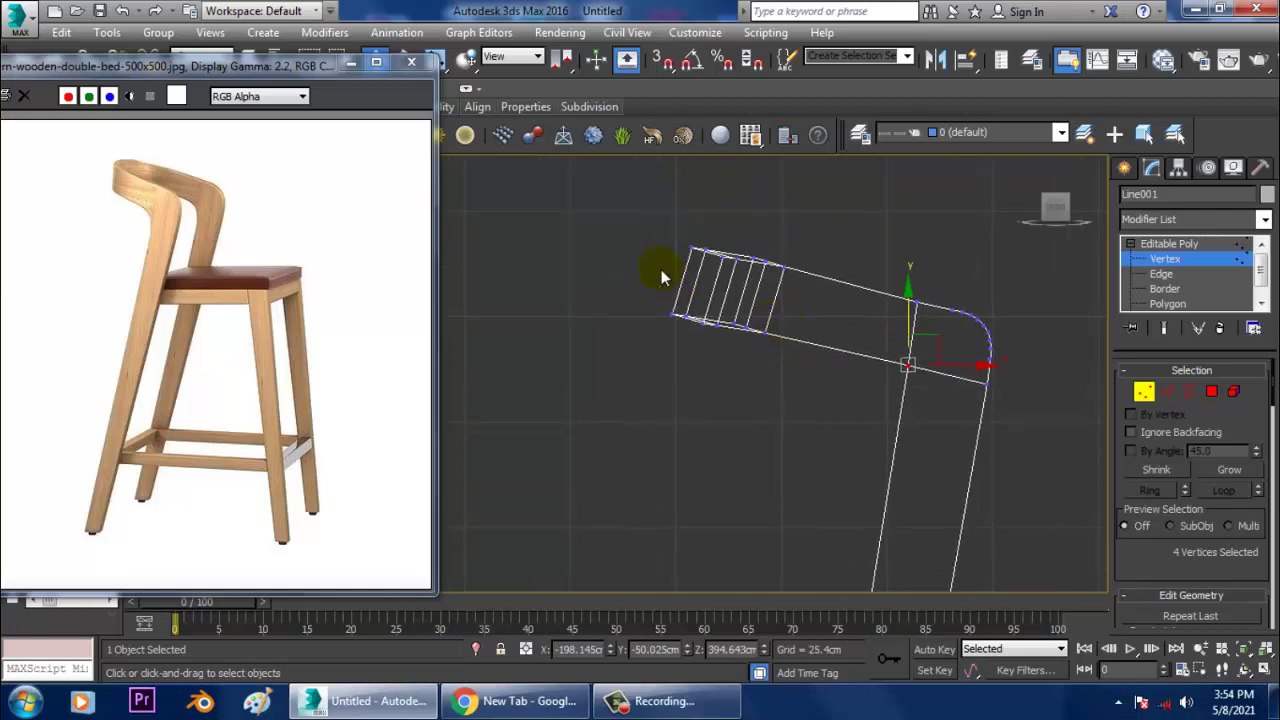
Step: Examine the arms and curved backrest in the top and perspective views
{"action": "mouse_move", "coordinate": [742, 404]}
{"action": "middle_mouse_down", "text": "alt"}
{"action": "mouse_move", "coordinate": [874, 440]}
{"action": "mouse_move", "coordinate": [762, 428]}
{"action": "mouse_move", "coordinate": [738, 451]}
{"action": "mouse_move", "coordinate": [729, 397]}
{"action": "middle_mouse_up", "text": "alt"}
{"action": "key", "text": "alt+w"}
{"action": "middle_click", "coordinate": [517, 280]}
{"action": "key", "text": "alt+w"}
{"action": "middle_click_drag", "start_coordinate": [663, 277], "coordinate": [673, 275]}
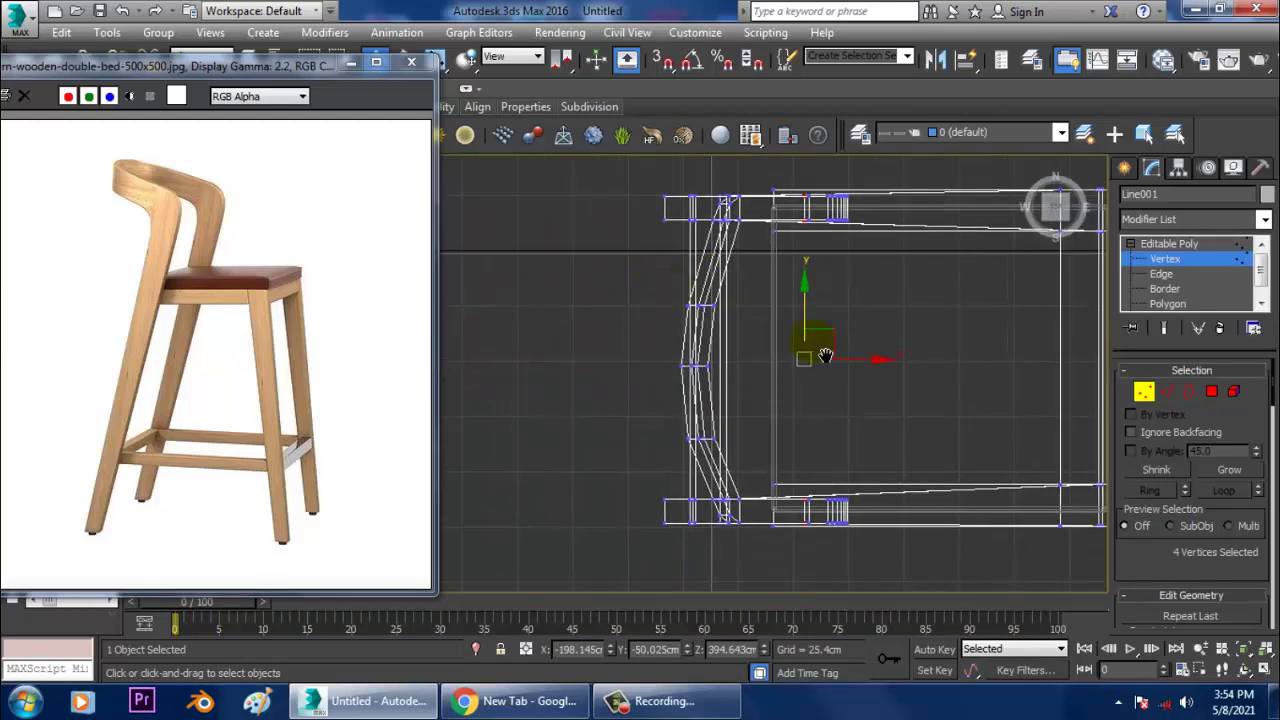
{"action": "key", "text": "alt+w"}
{"action": "middle_click", "coordinate": [995, 468]}
{"action": "key", "text": "alt+w"}
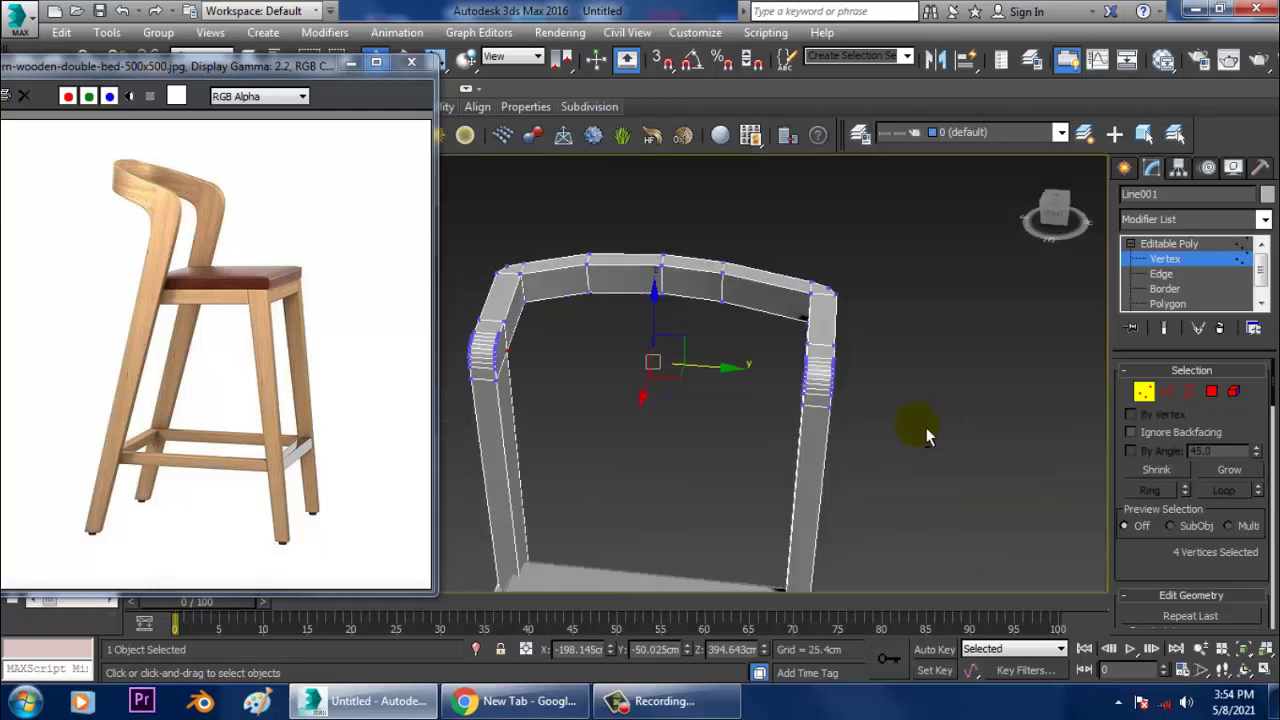
Step: Connect the lengthwise edges of the backrest's two end sections with 1 segment and a slide of 0
{"action": "left_click", "coordinate": [1167, 392]}
{"action": "middle_click_drag", "start_coordinate": [820, 330], "coordinate": [783, 305], "text": "alt"}
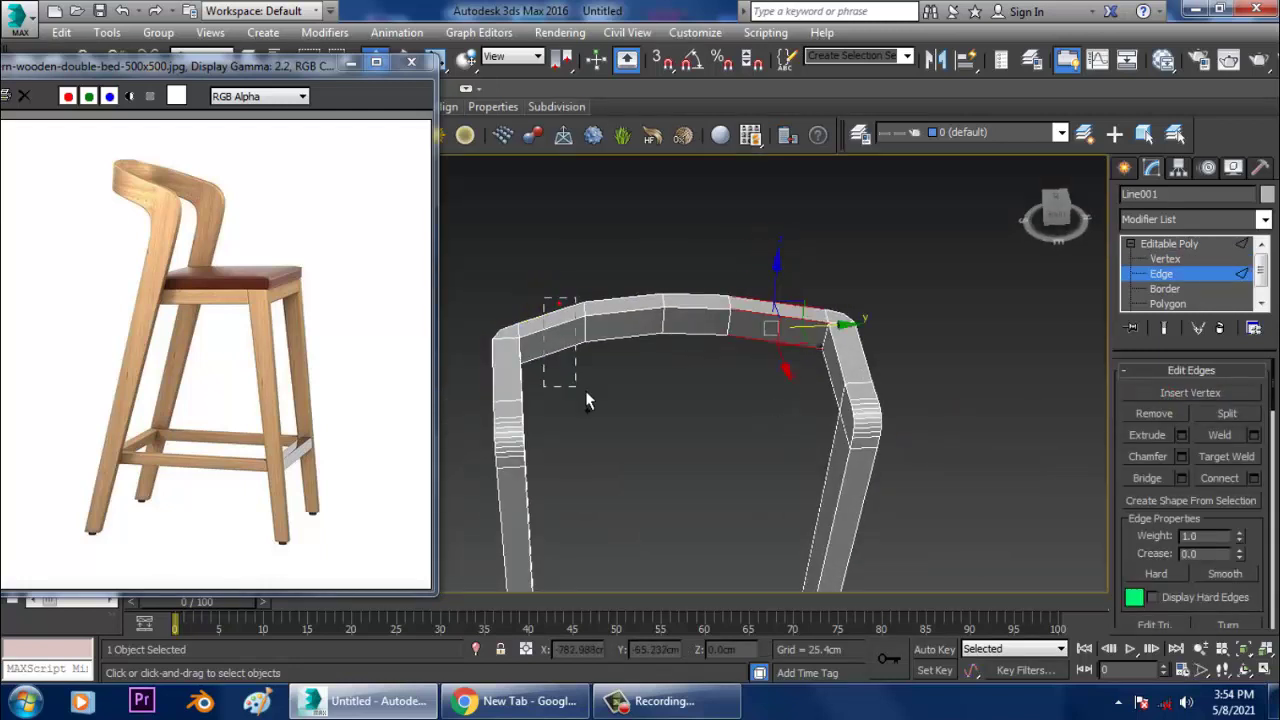
{"action": "left_click", "coordinate": [1255, 478]}
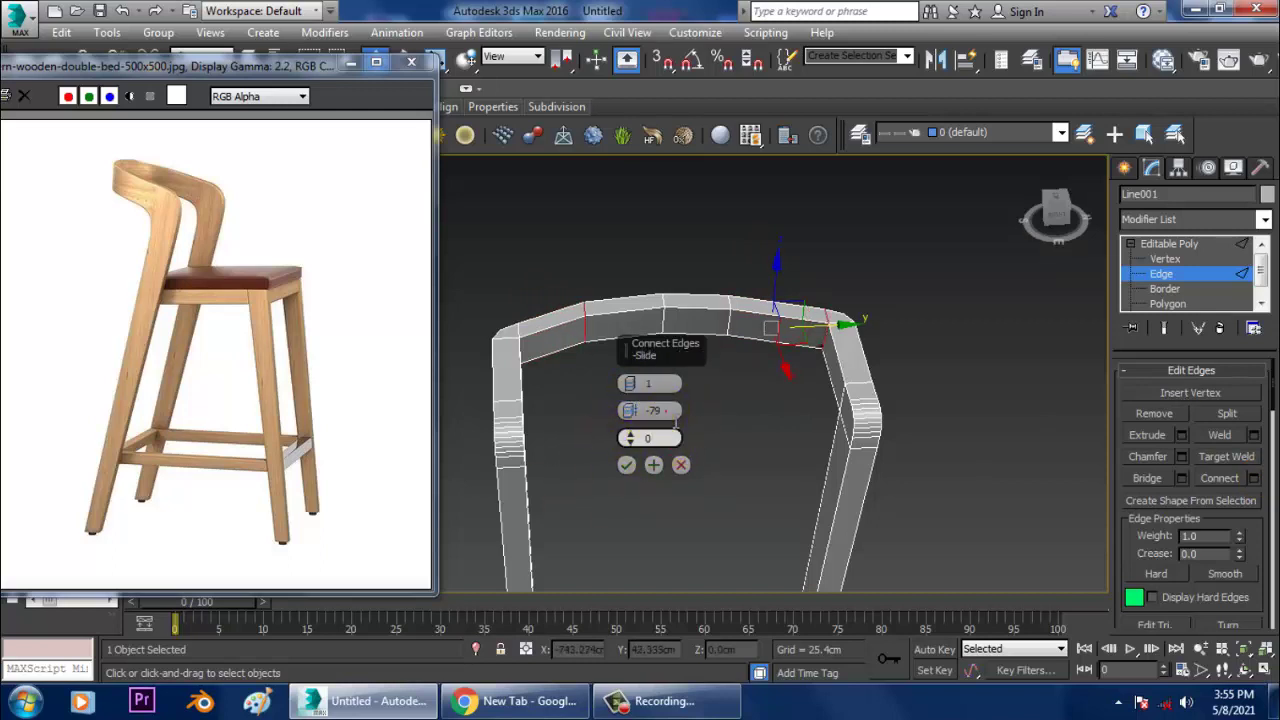
{"action": "left_click_drag", "start_coordinate": [665, 410], "coordinate": [640, 462]}
{"action": "left_click", "coordinate": [626, 470]}
Step: Select the new vertices on both end sections of the backrest in the top view and shift them slightly outward to round the curve
{"action": "key", "text": "alt+w"}
{"action": "right_click", "coordinate": [504, 297]}
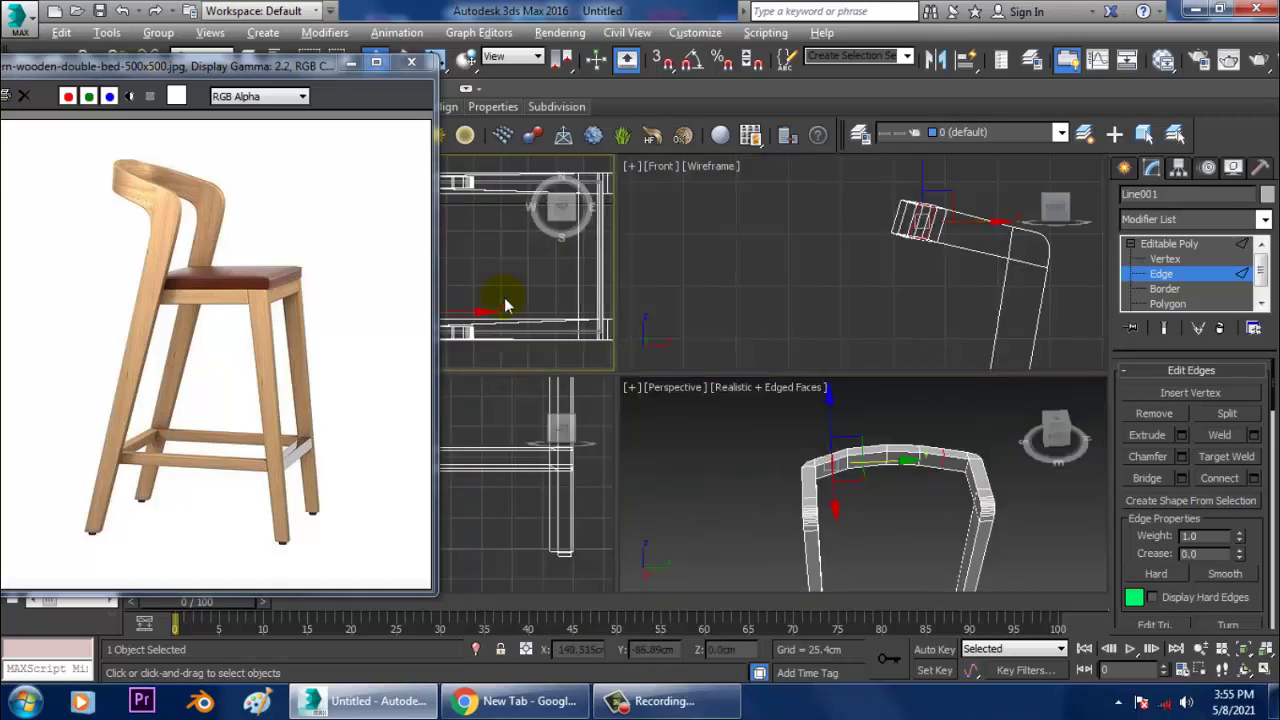
{"action": "key", "text": "alt+w"}
{"action": "scroll", "coordinate": [555, 289], "scroll_direction": "up", "scroll_amount": 3}
{"action": "scroll", "coordinate": [557, 288], "scroll_direction": "down", "scroll_amount": 2}
{"action": "middle_click_drag", "start_coordinate": [616, 264], "coordinate": [638, 289]}
{"action": "key", "text": "1"}
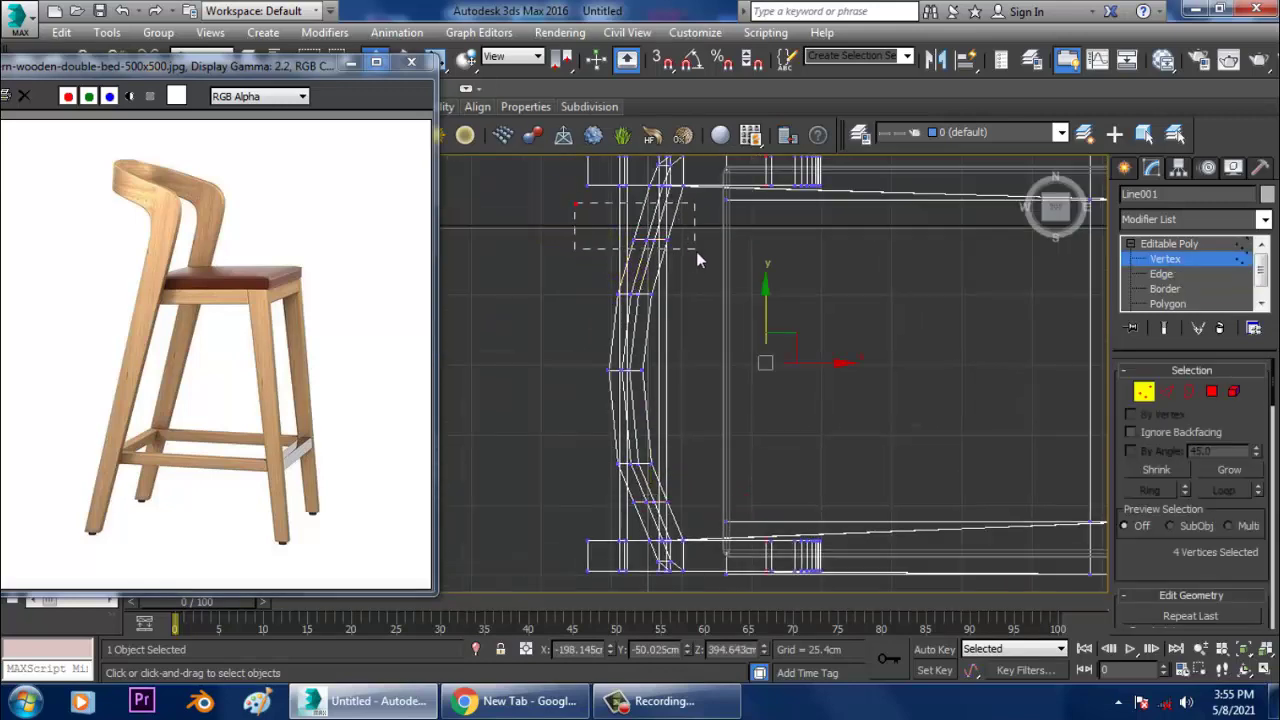
{"action": "key", "text": "alt+w"}
{"action": "right_click", "coordinate": [883, 457]}
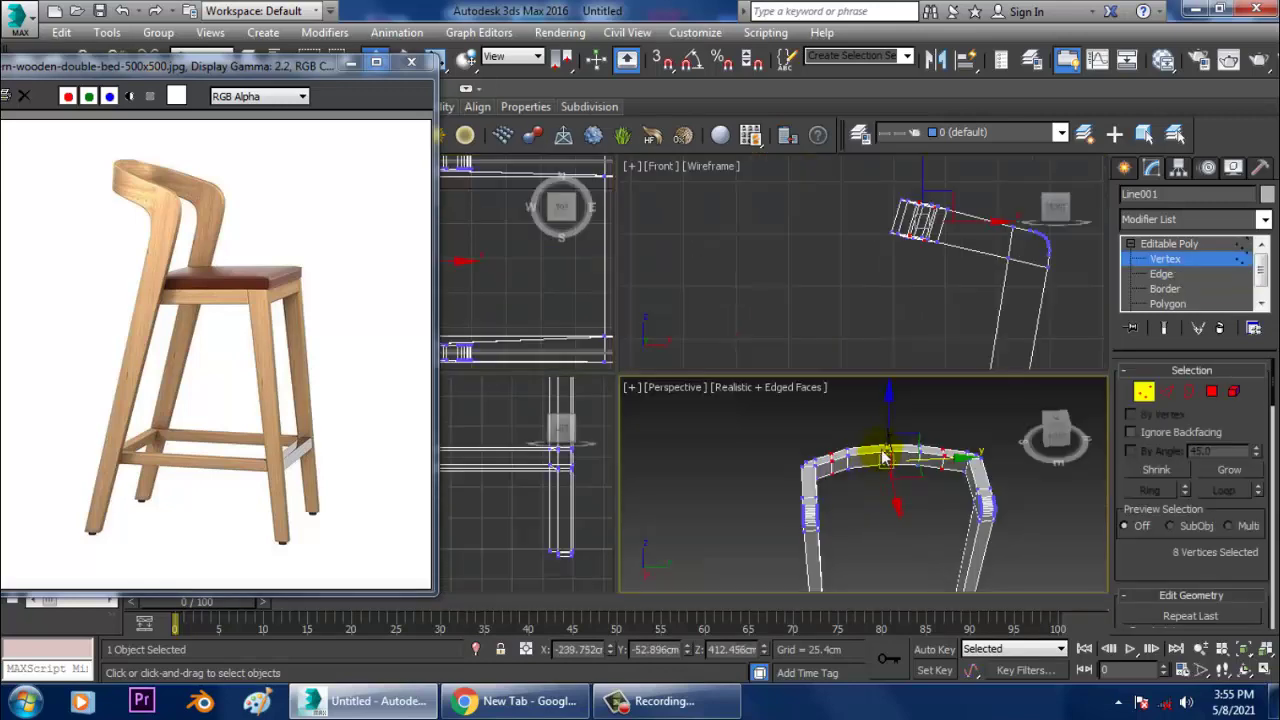
{"action": "key", "text": "alt+w"}
{"action": "middle_click_drag", "start_coordinate": [770, 397], "coordinate": [808, 362], "text": "alt"}
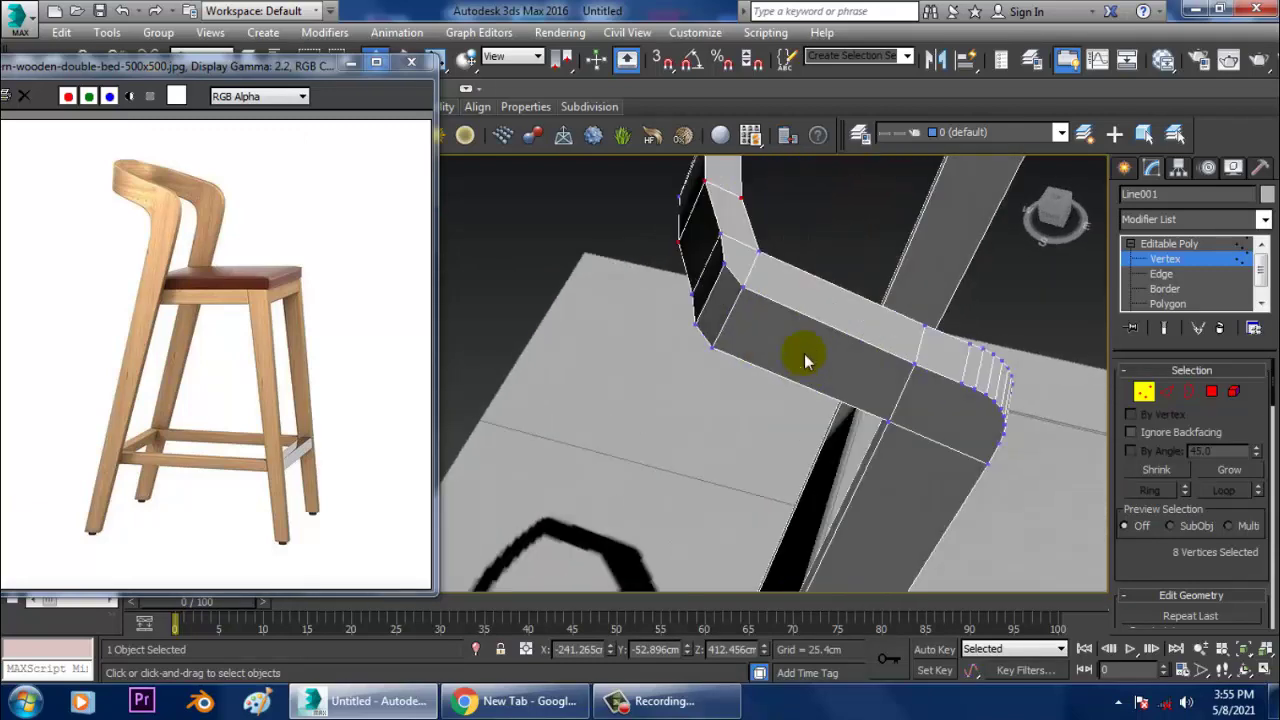
Step: Shift the upright edges where the arms meet the backrest slightly to smooth the corners on both sides
{"action": "key", "text": "2"}
{"action": "left_click", "coordinate": [738, 320]}
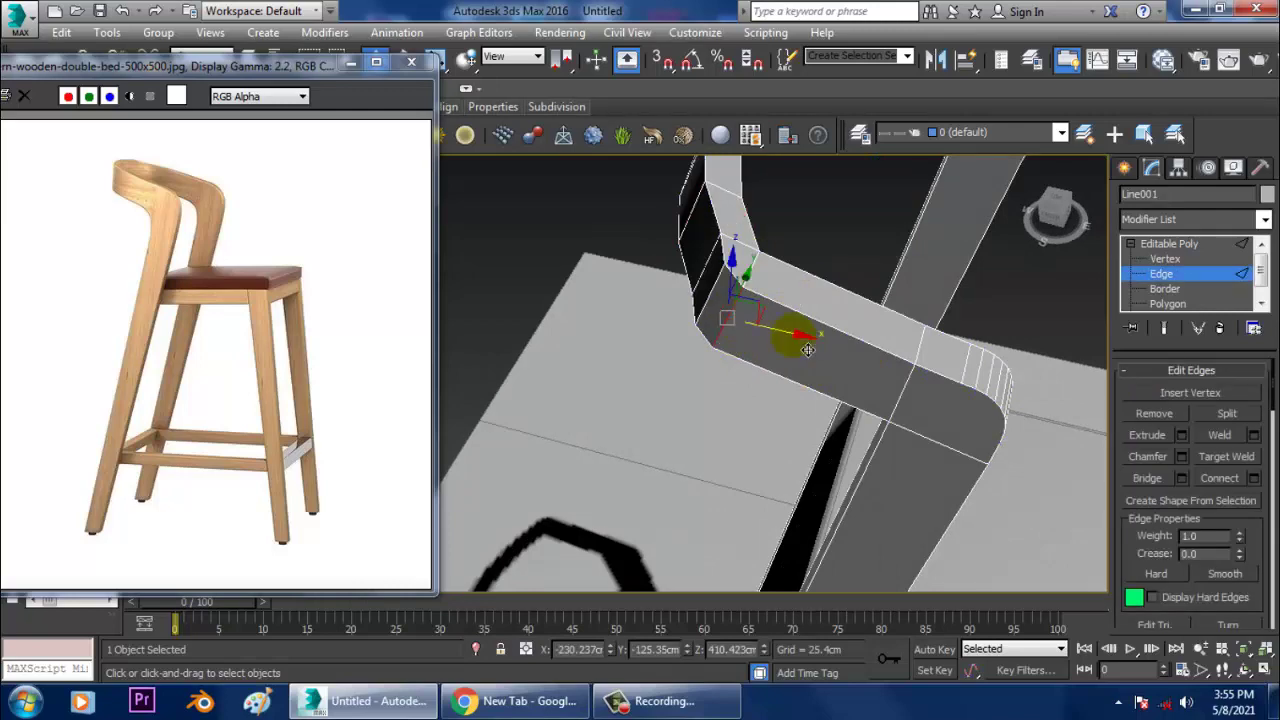
{"action": "middle_click_drag", "start_coordinate": [748, 323], "coordinate": [672, 337], "text": "alt"}
{"action": "left_click", "coordinate": [690, 346]}
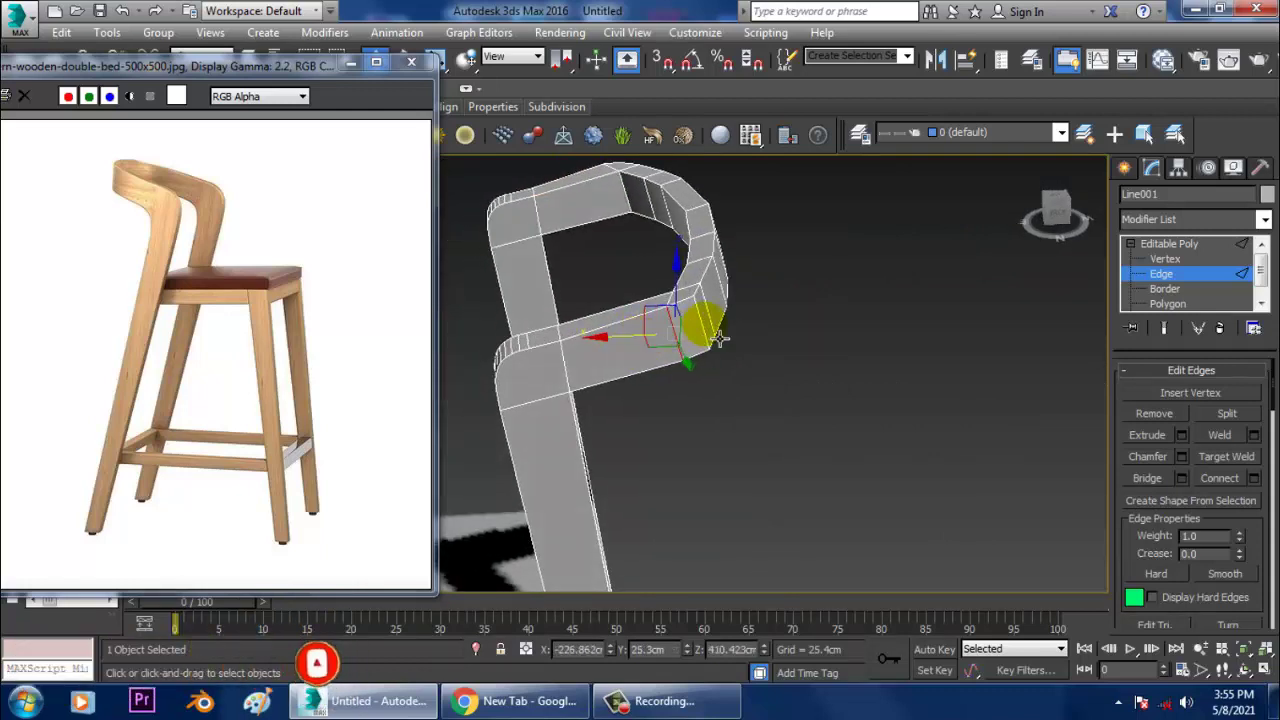
{"action": "left_click", "coordinate": [706, 335]}
{"action": "left_click_drag", "start_coordinate": [677, 342], "coordinate": [673, 342]}
{"action": "middle_click_drag", "start_coordinate": [673, 342], "coordinate": [748, 435], "text": "alt"}
{"action": "scroll", "coordinate": [826, 374], "scroll_direction": "down", "scroll_amount": 3}
{"action": "middle_click_drag", "start_coordinate": [748, 435], "coordinate": [785, 299]}
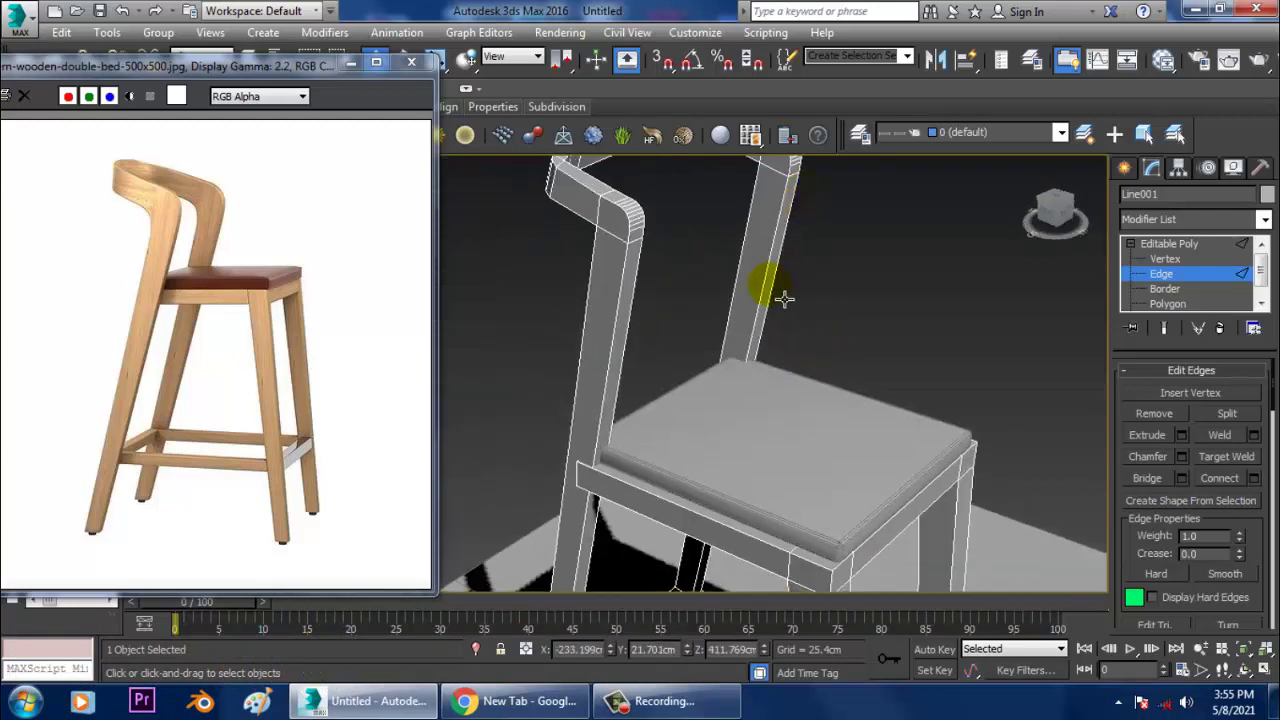
Step: Select the chair frame and cushion without the ground plane and clone them sideways as a second chair, then clear the selection
{"action": "scroll", "coordinate": [785, 300], "scroll_direction": "down", "scroll_amount": 6}
{"action": "left_click", "coordinate": [1211, 248]}
{"action": "middle_click_drag", "start_coordinate": [800, 412], "coordinate": [790, 386], "text": "alt"}
{"action": "key", "text": "ctrl+a"}
{"action": "left_click_drag", "start_coordinate": [860, 320], "coordinate": [1076, 582], "text": "alt"}
{"action": "middle_click_drag", "start_coordinate": [937, 410], "coordinate": [798, 437], "text": "alt"}
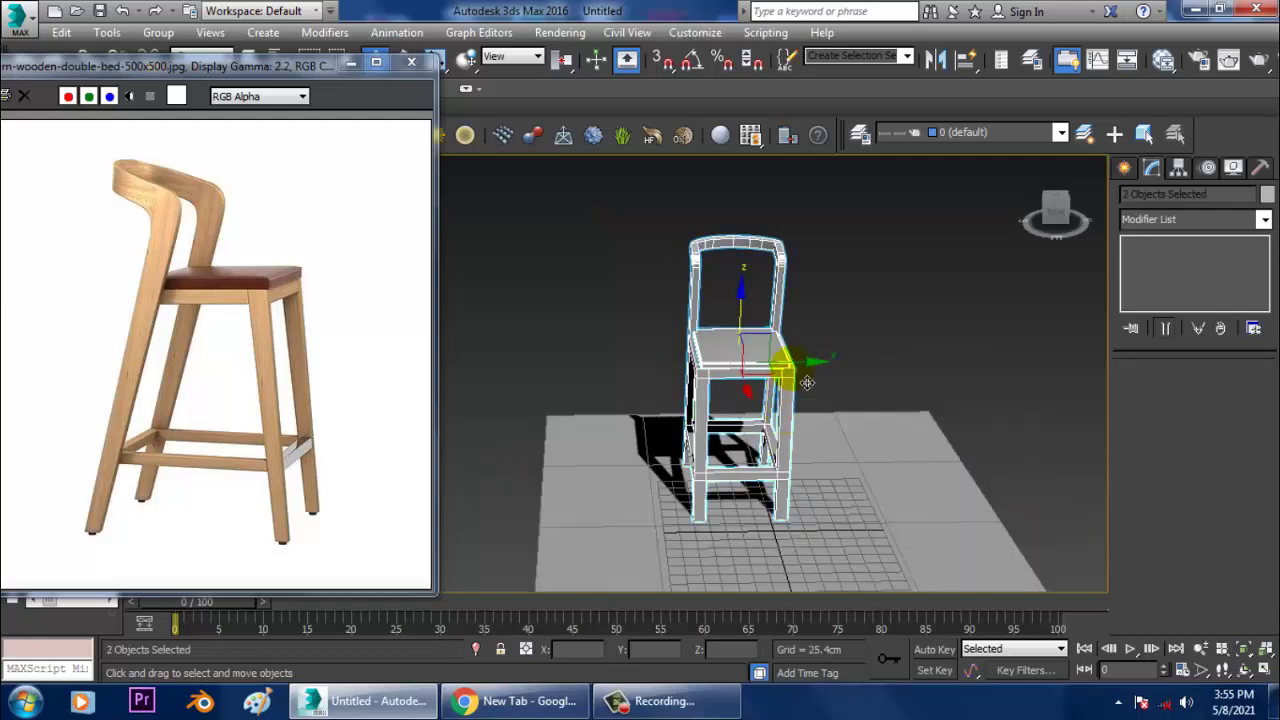
{"action": "mouse_move", "coordinate": [807, 382]}
{"action": "left_mouse_down"}
{"action": "mouse_move", "coordinate": [724, 381]}
{"action": "mouse_move", "coordinate": [915, 370]}
{"action": "mouse_move", "coordinate": [890, 372]}
{"action": "left_mouse_up"}
{"action": "left_click", "coordinate": [641, 429]}
{"action": "mouse_move", "coordinate": [876, 362]}
{"action": "middle_mouse_down", "text": "alt"}
{"action": "mouse_move", "coordinate": [898, 334]}
{"action": "mouse_move", "coordinate": [875, 348]}
{"action": "mouse_move", "coordinate": [962, 365]}
{"action": "mouse_move", "coordinate": [871, 398]}
{"action": "mouse_move", "coordinate": [855, 380]}
{"action": "mouse_move", "coordinate": [954, 321]}
{"action": "middle_mouse_up", "text": "alt"}
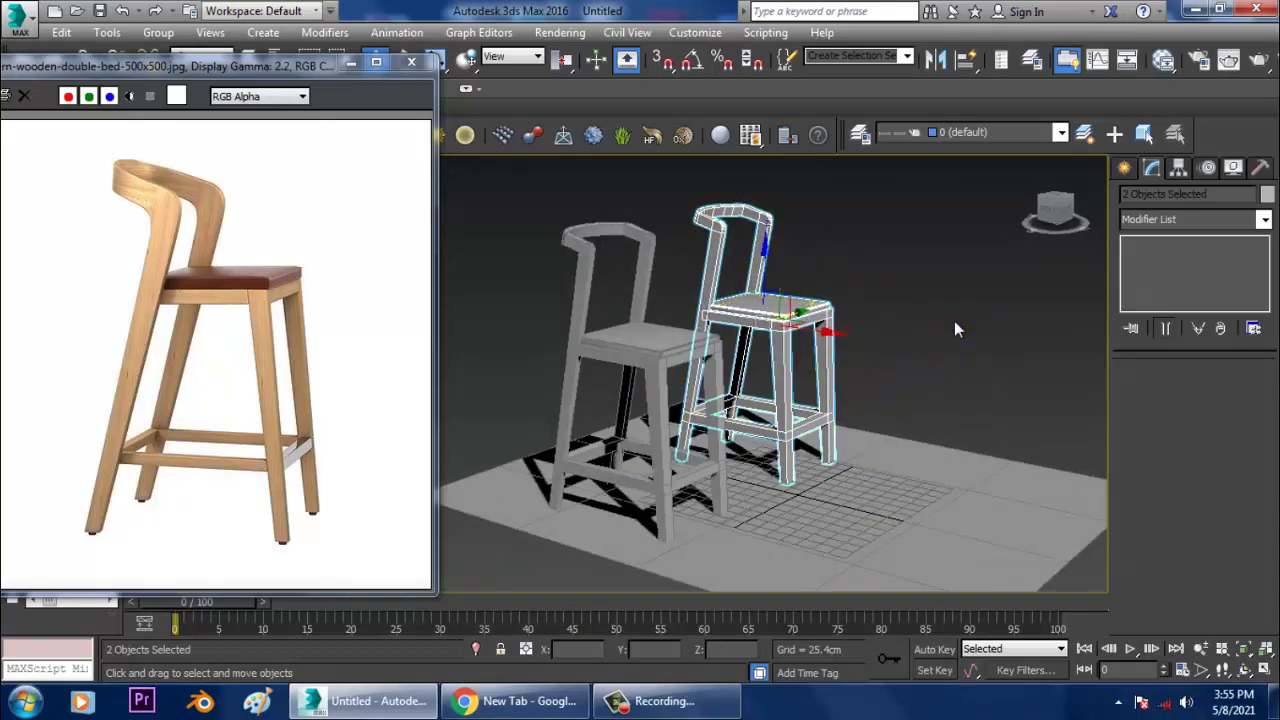
{"action": "left_click", "coordinate": [952, 320]}
Step: Minimize the reference image and examine both bar chairs from several angles in the perspective view
{"action": "left_click", "coordinate": [354, 67]}
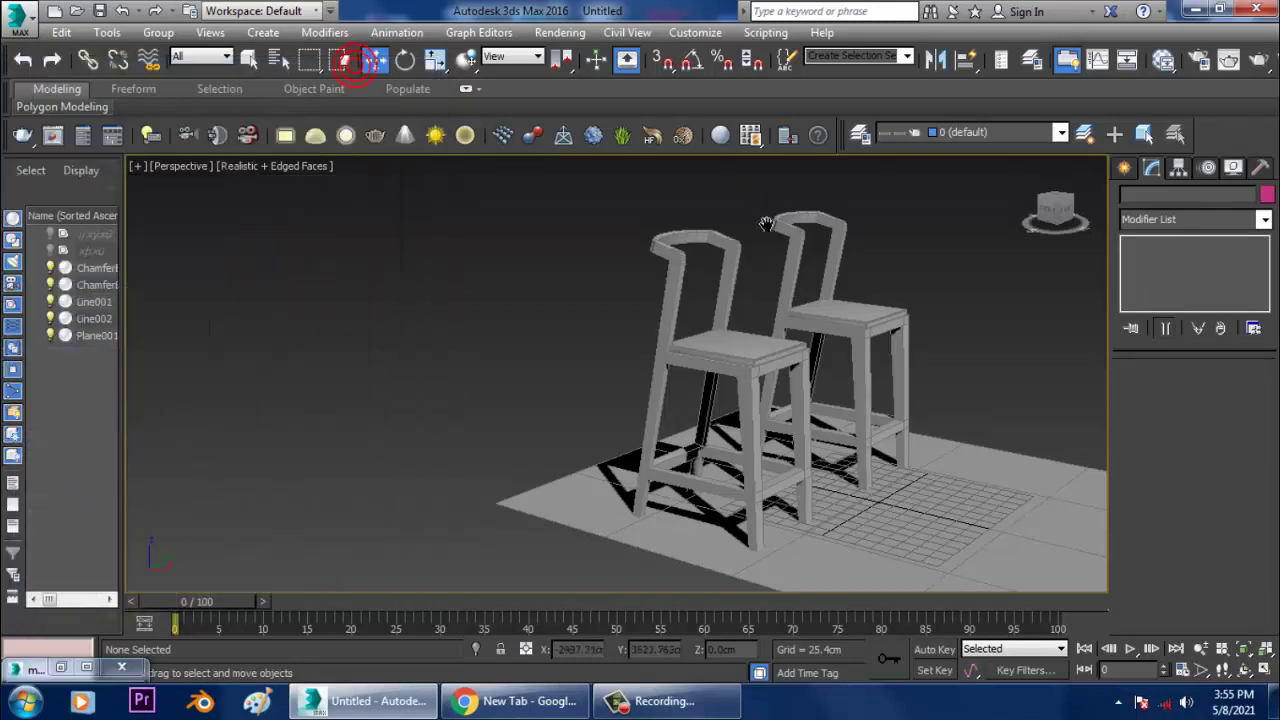
{"action": "scroll", "coordinate": [768, 224], "scroll_direction": "up", "scroll_amount": 6}
{"action": "scroll", "coordinate": [809, 288], "scroll_direction": "down", "scroll_amount": 4}
{"action": "mouse_move", "coordinate": [768, 340]}
{"action": "middle_mouse_down", "text": "alt"}
{"action": "mouse_move", "coordinate": [734, 371]}
{"action": "mouse_move", "coordinate": [755, 350]}
{"action": "middle_mouse_up", "text": "alt"}
{"action": "scroll", "coordinate": [763, 361], "scroll_direction": "down", "scroll_amount": 5}
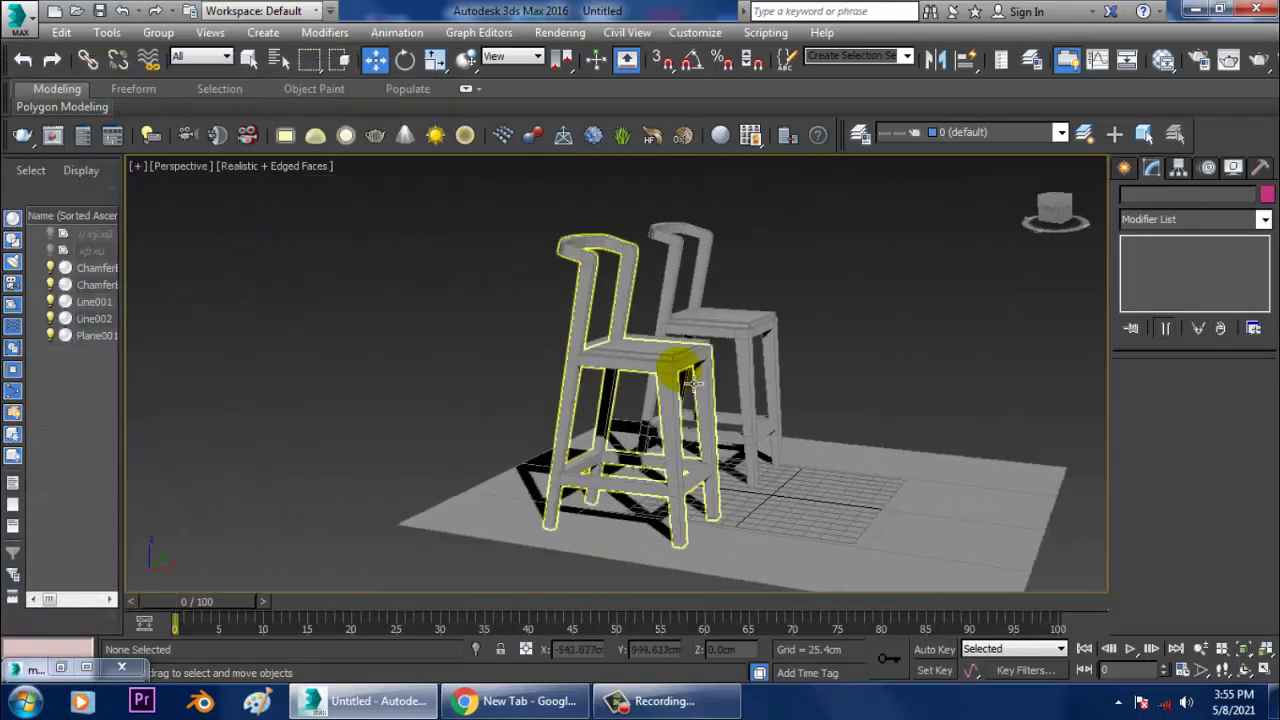
{"action": "left_click", "coordinate": [643, 372]}
{"action": "middle_click_drag", "start_coordinate": [655, 375], "coordinate": [927, 345], "text": "alt"}
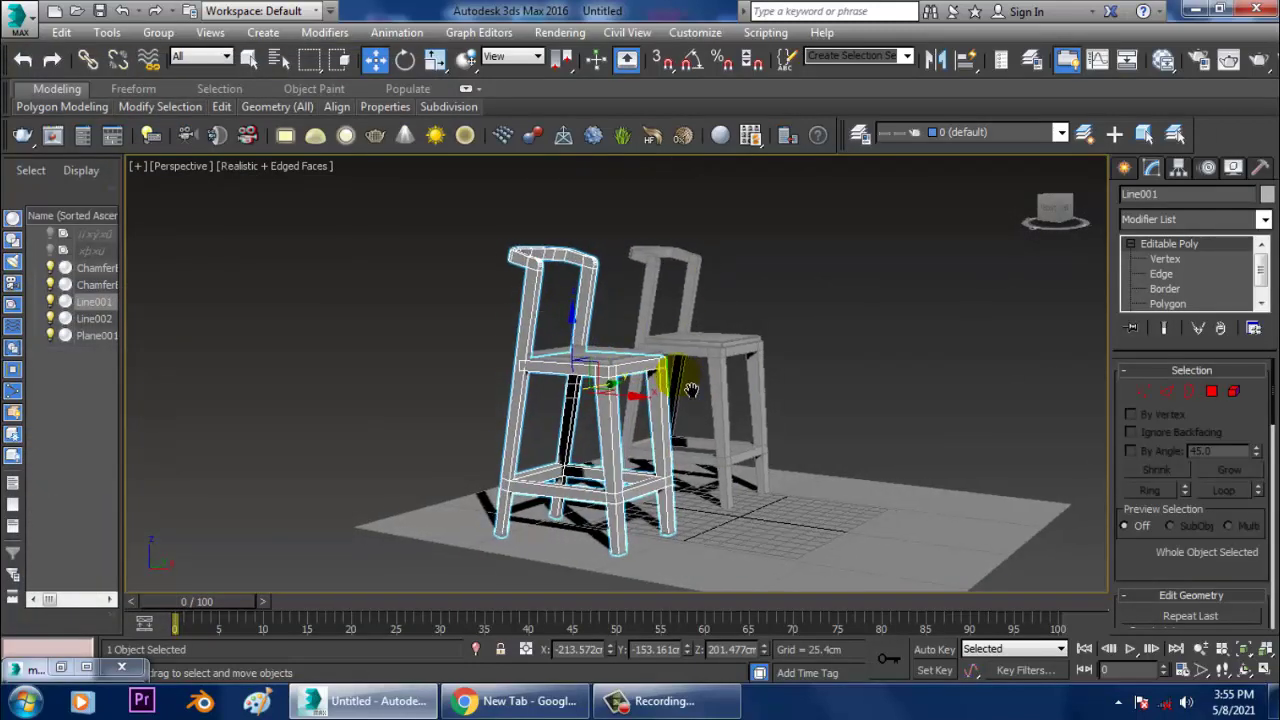
{"action": "left_click", "coordinate": [927, 345]}
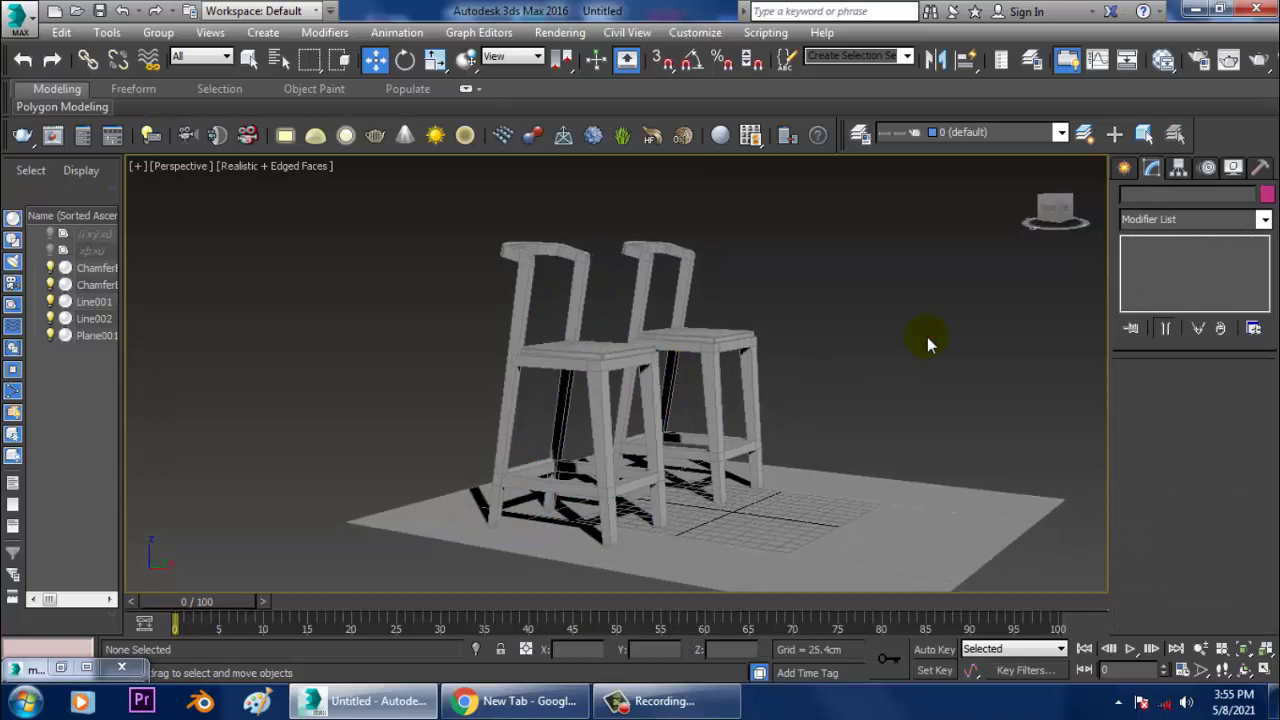